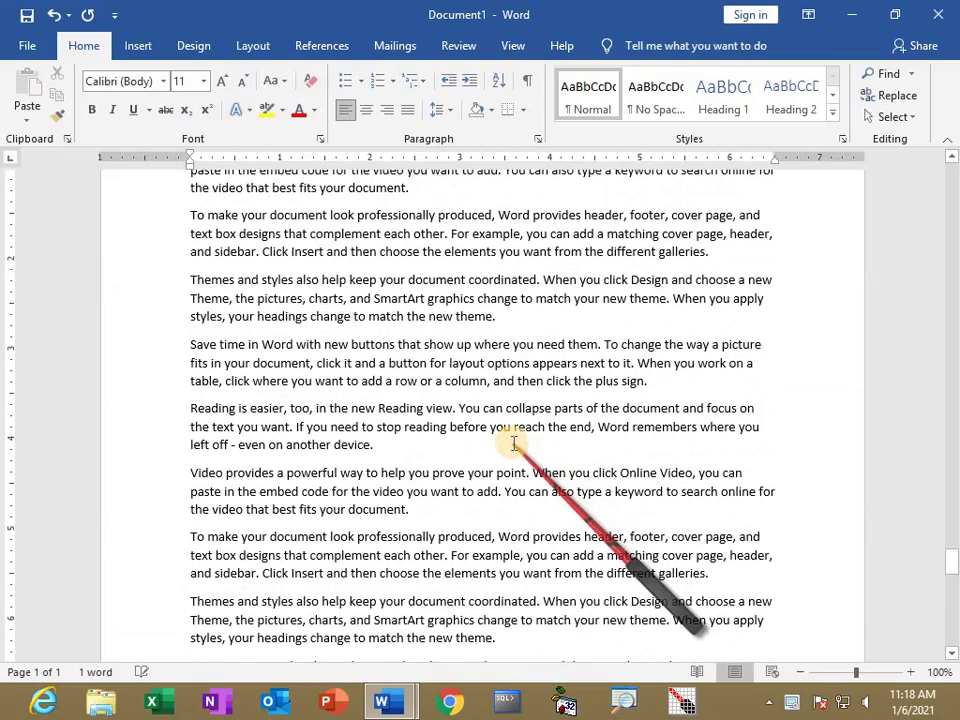
# Select all text, apply Narrow 0.5-inch margins, then set the left margin to 1 inch.
pyautogui.hotkey('ctrl', 'a')
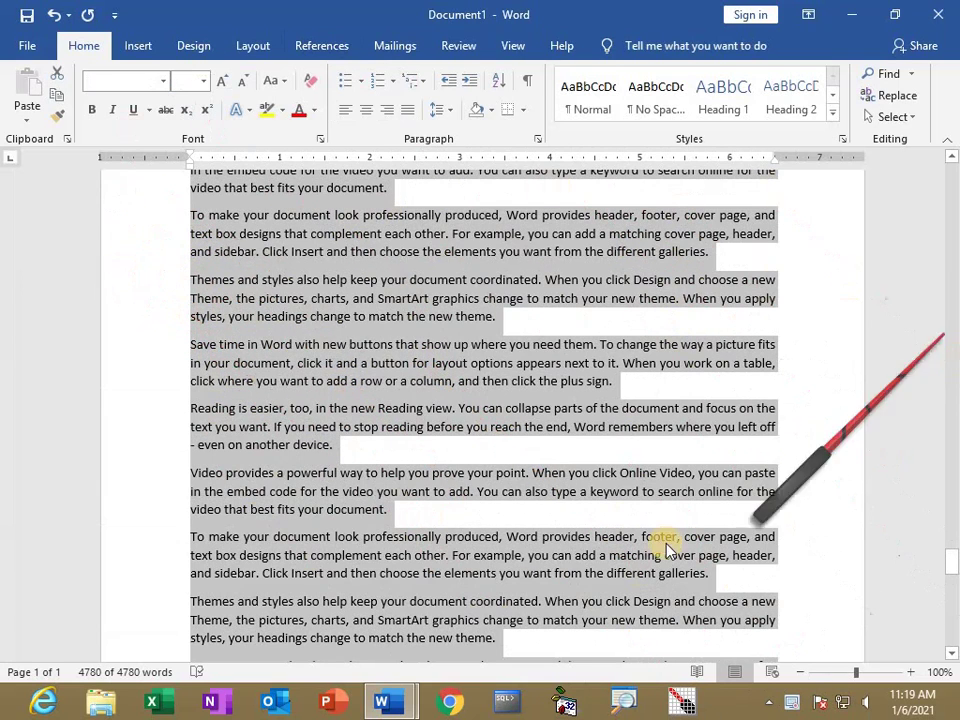
pyautogui.click(250, 45)
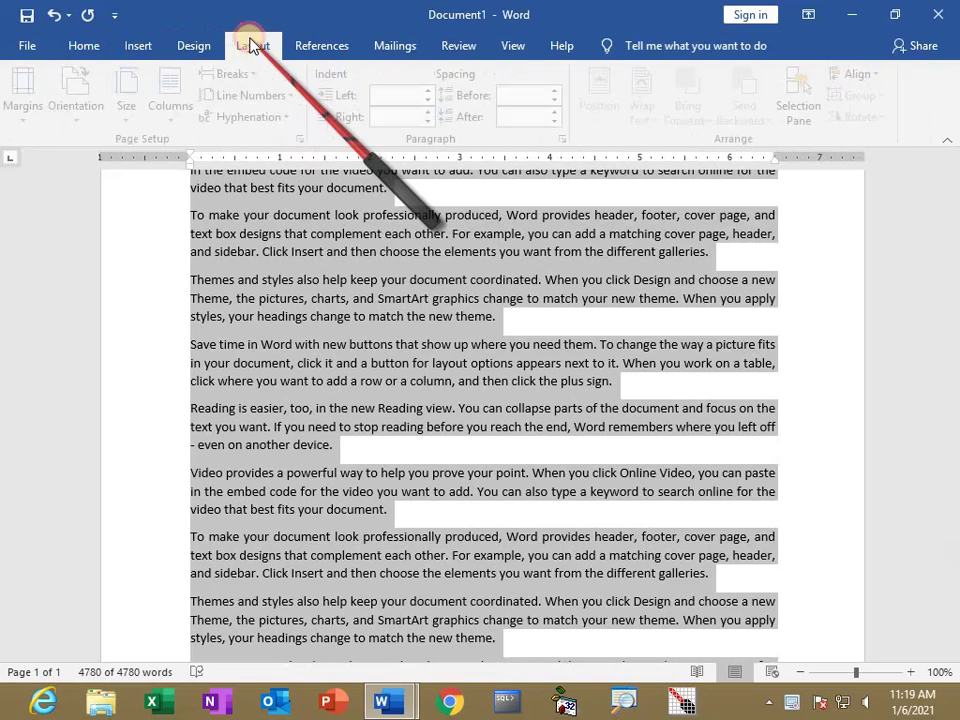
pyautogui.click(33, 112)
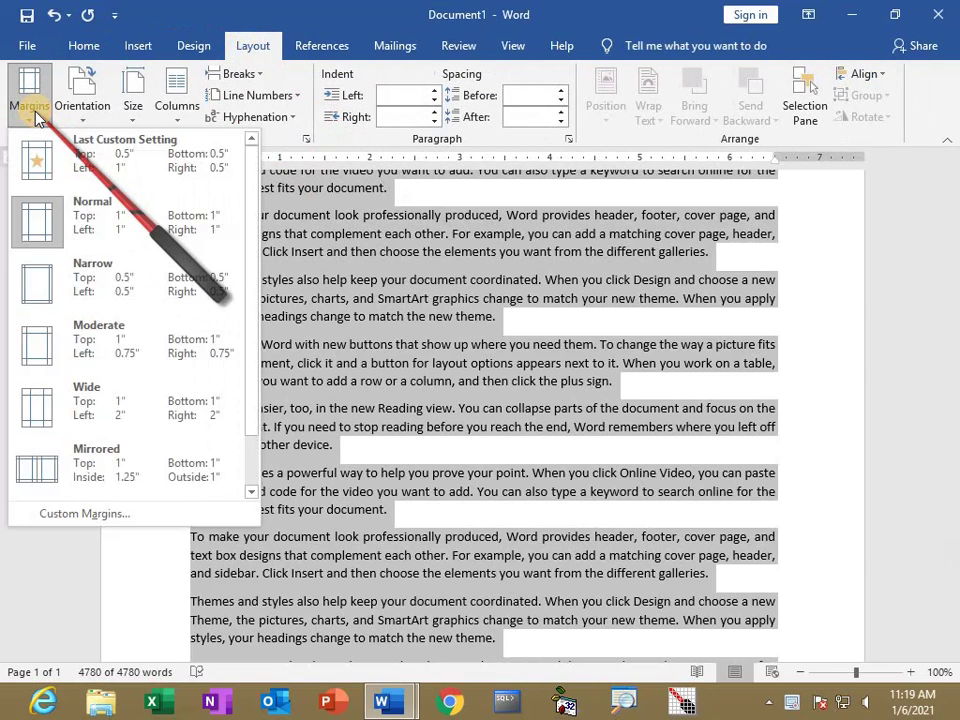
pyautogui.click(52, 297)
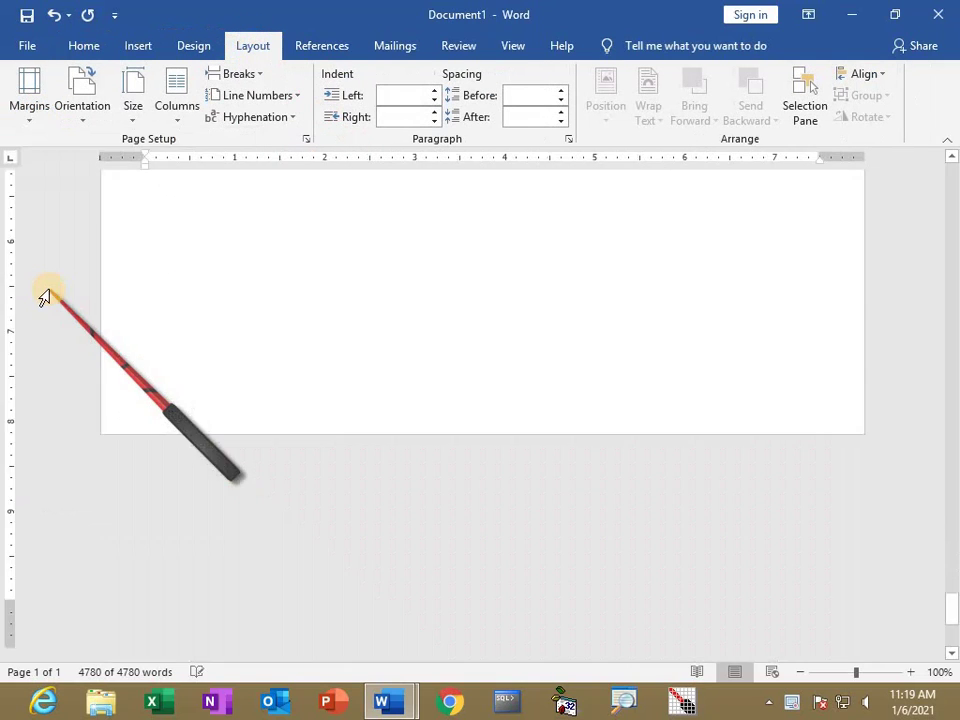
pyautogui.click(31, 110)
pyautogui.click(80, 511)
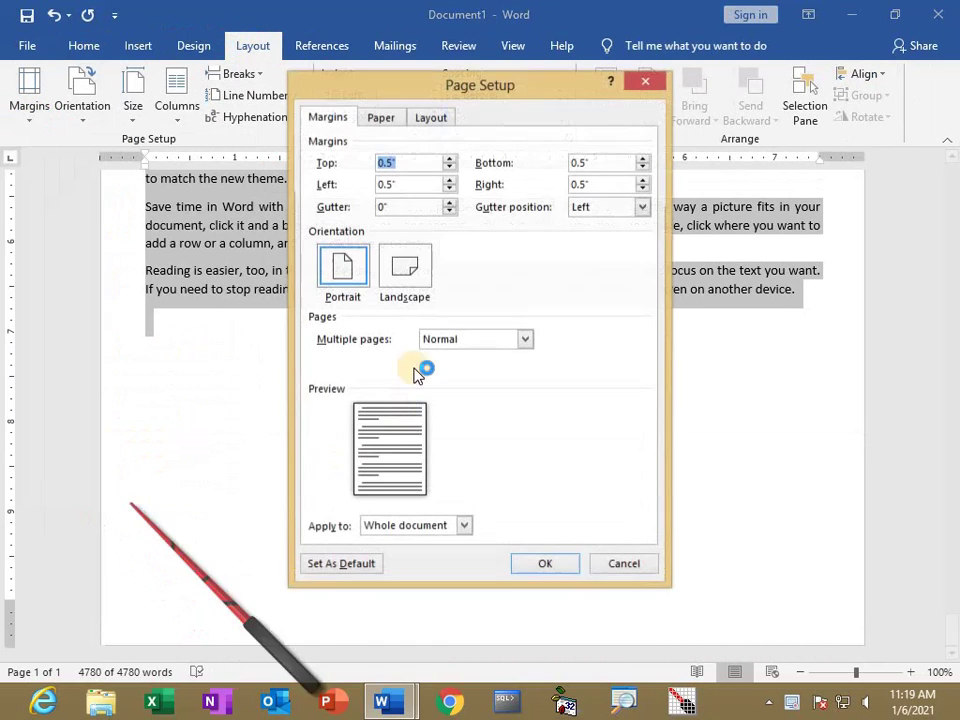
pyautogui.doubleClick(400, 185)
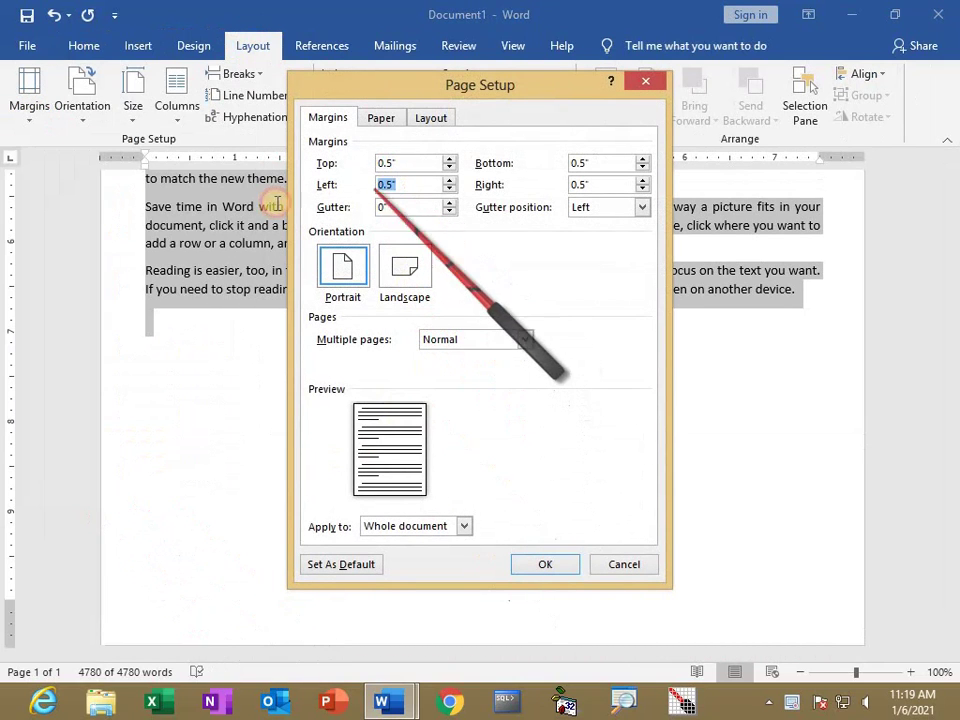
pyautogui.write('1')
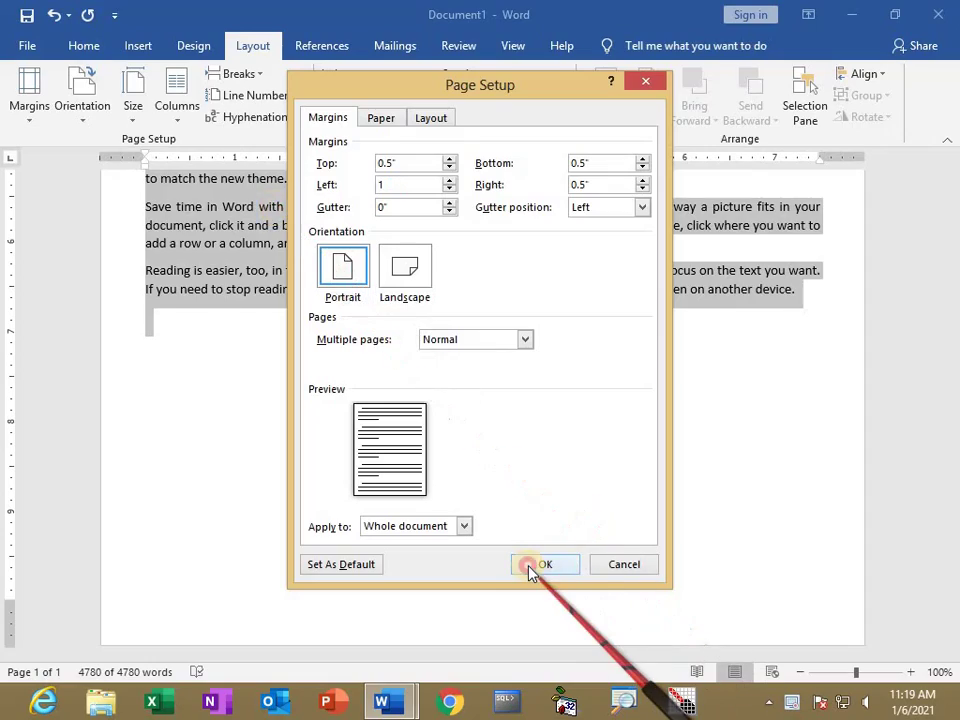
pyautogui.click(535, 565)
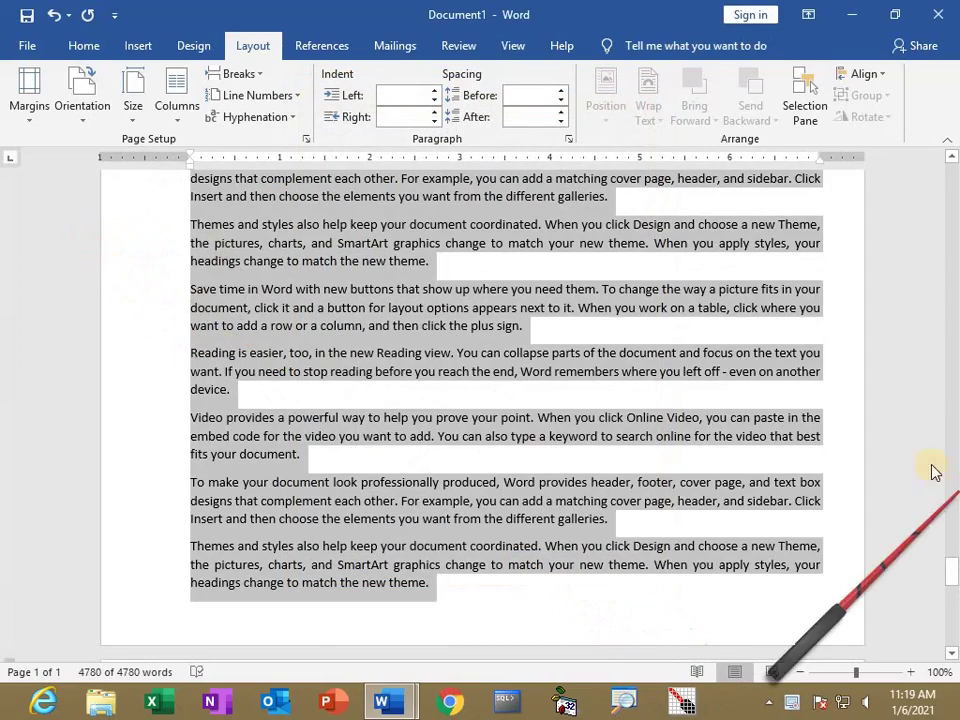
# Add a single-line Box page border, Automatic color at 1/2 pt, around every page.
pyautogui.scroll(5, 825, 339)
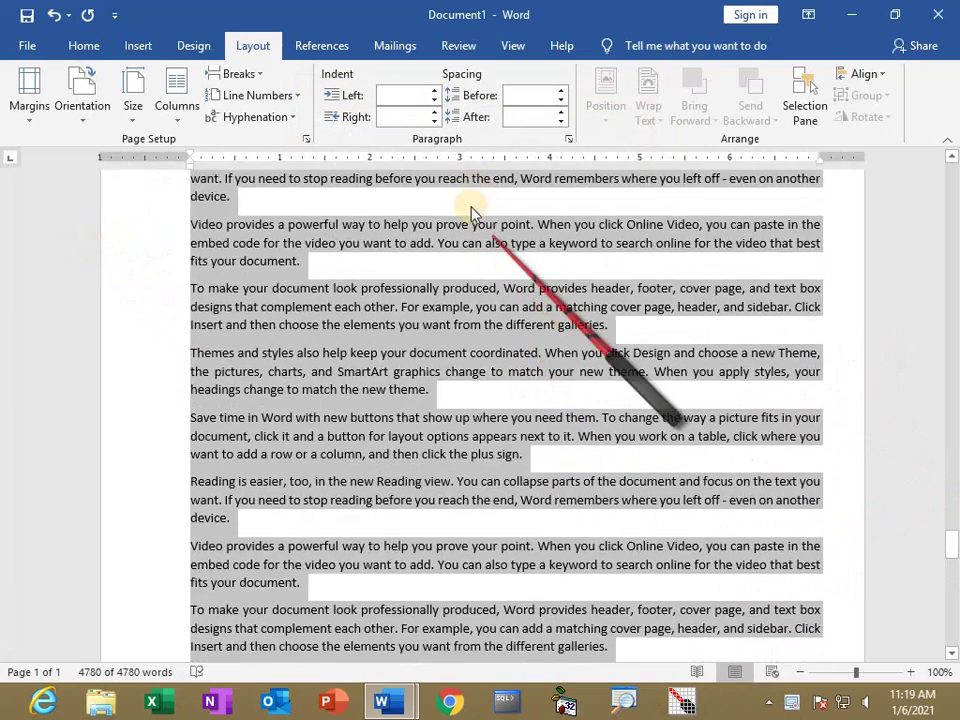
pyautogui.scroll(3, 426, 240)
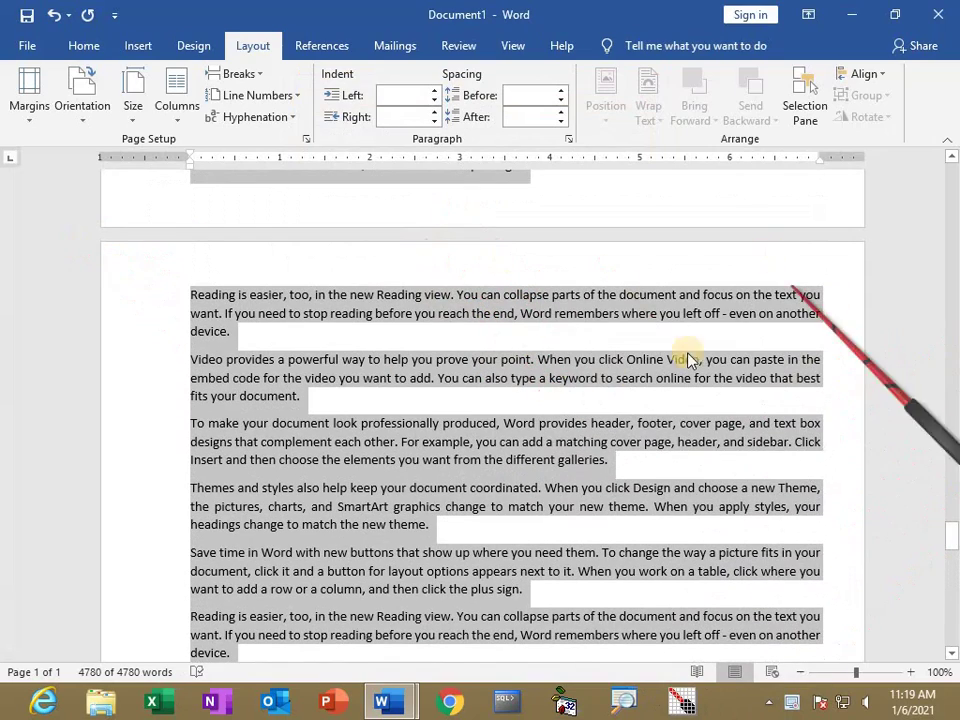
pyautogui.click(574, 358)
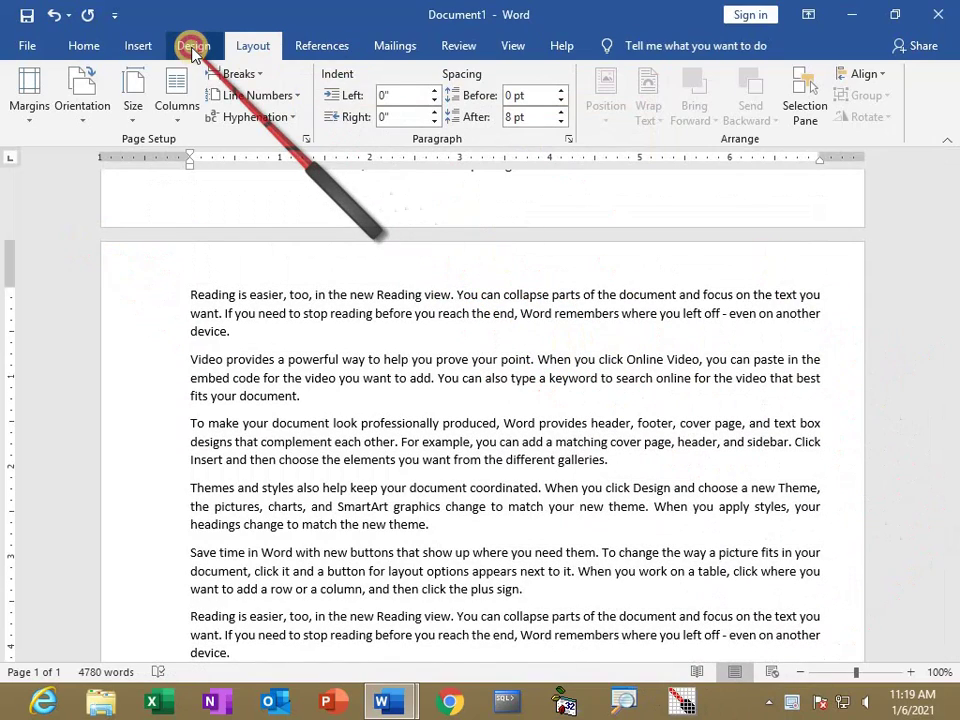
pyautogui.click(193, 48)
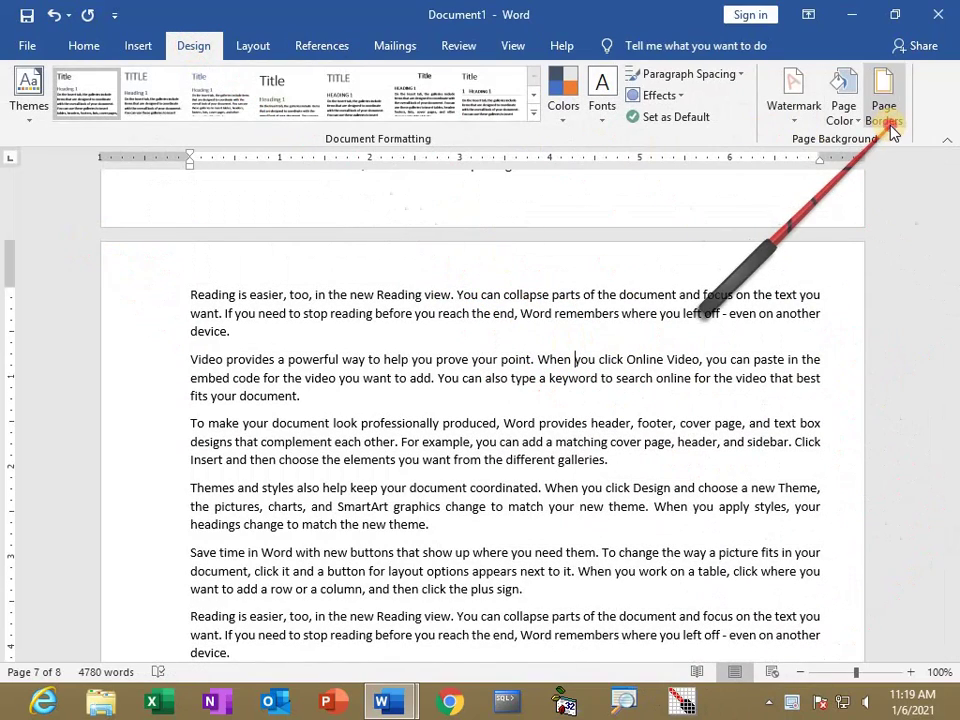
pyautogui.click(893, 133)
pyautogui.click(260, 275)
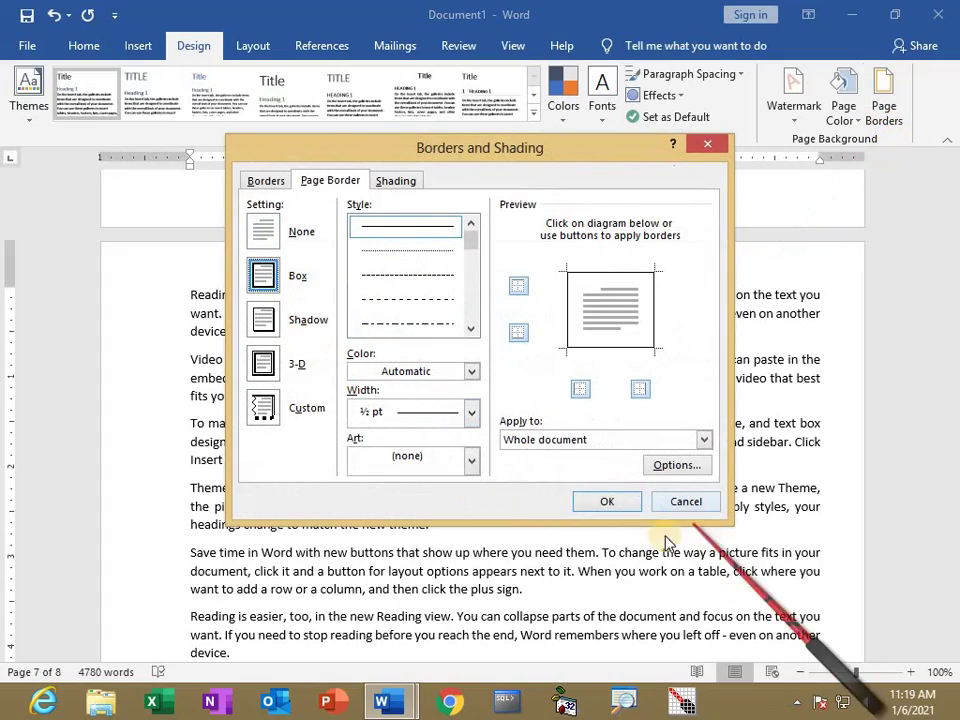
pyautogui.click(610, 504)
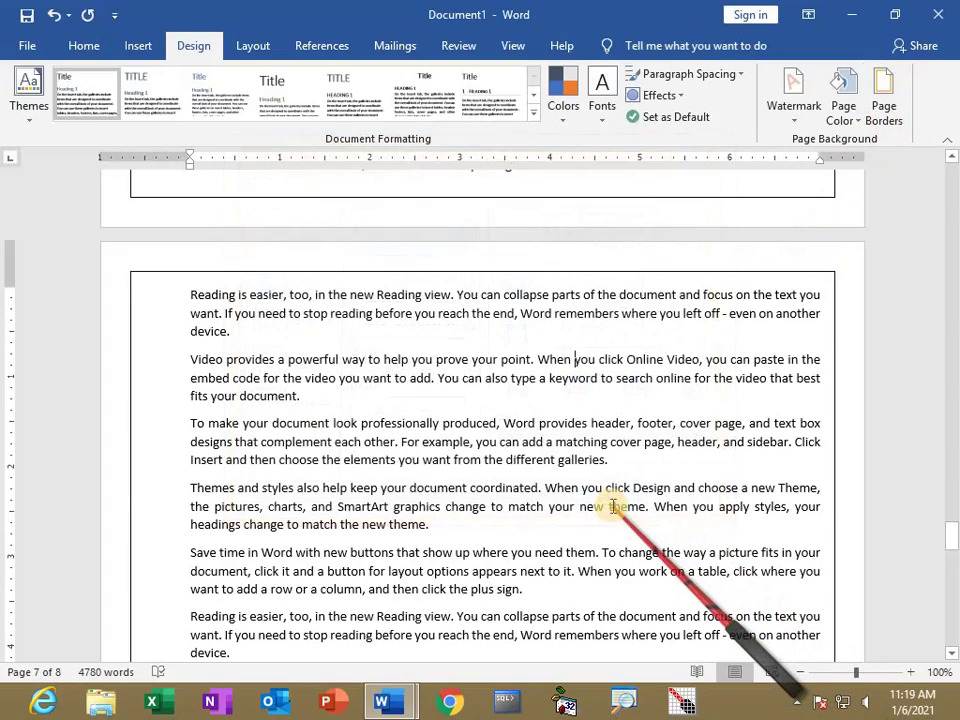
pyautogui.scroll(4, 612, 505)
pyautogui.scroll(-13, 612, 505)
pyautogui.scroll(8, 610, 500)
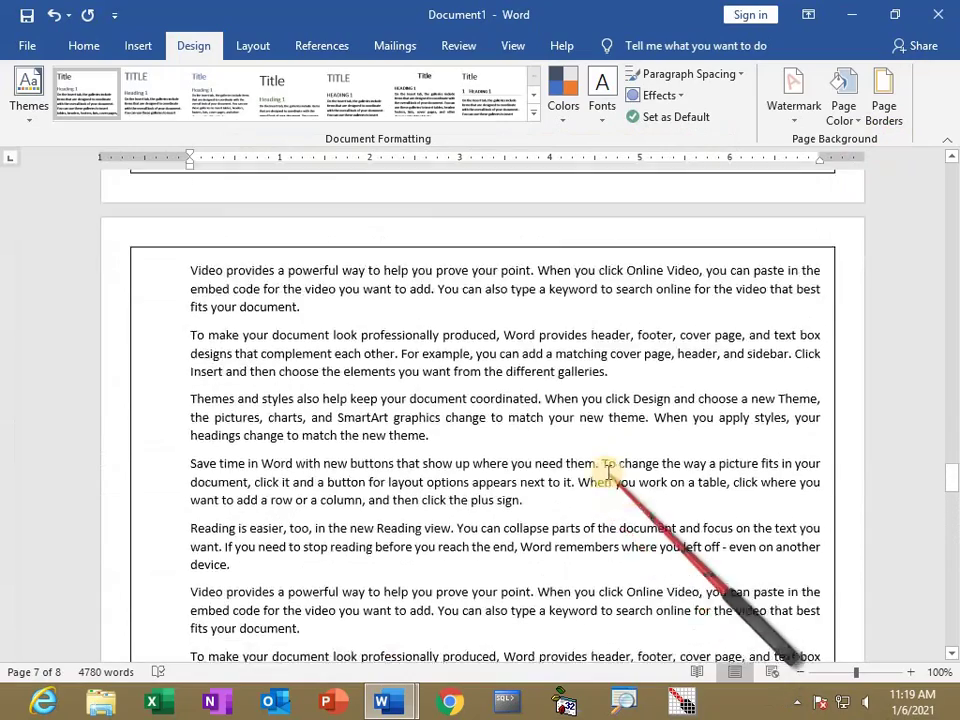
pyautogui.scroll(-1, 603, 465)
pyautogui.scroll(1, 300, 200)
pyautogui.click(138, 45)
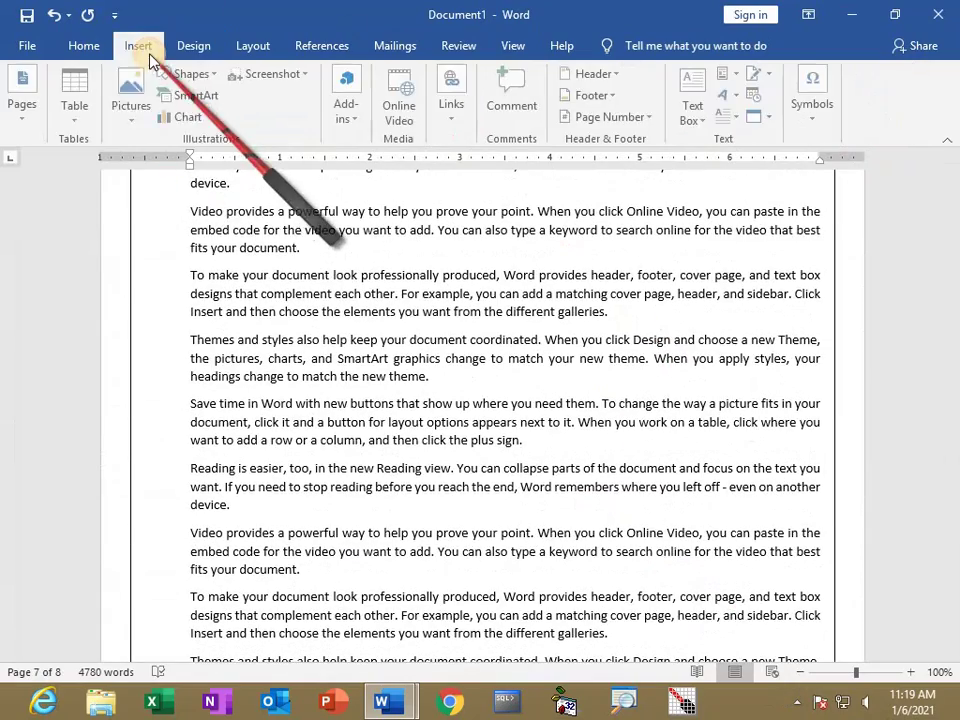
# Insert a Blank header and select its 'Microsoft Office Materials' text.
pyautogui.click(620, 73)
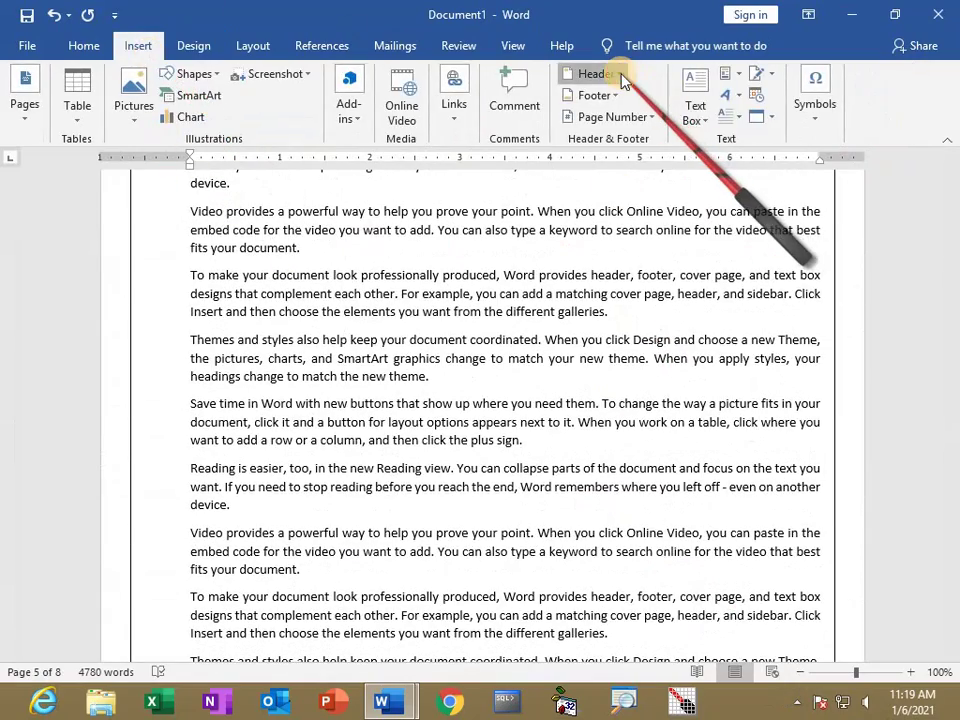
pyautogui.click(621, 158)
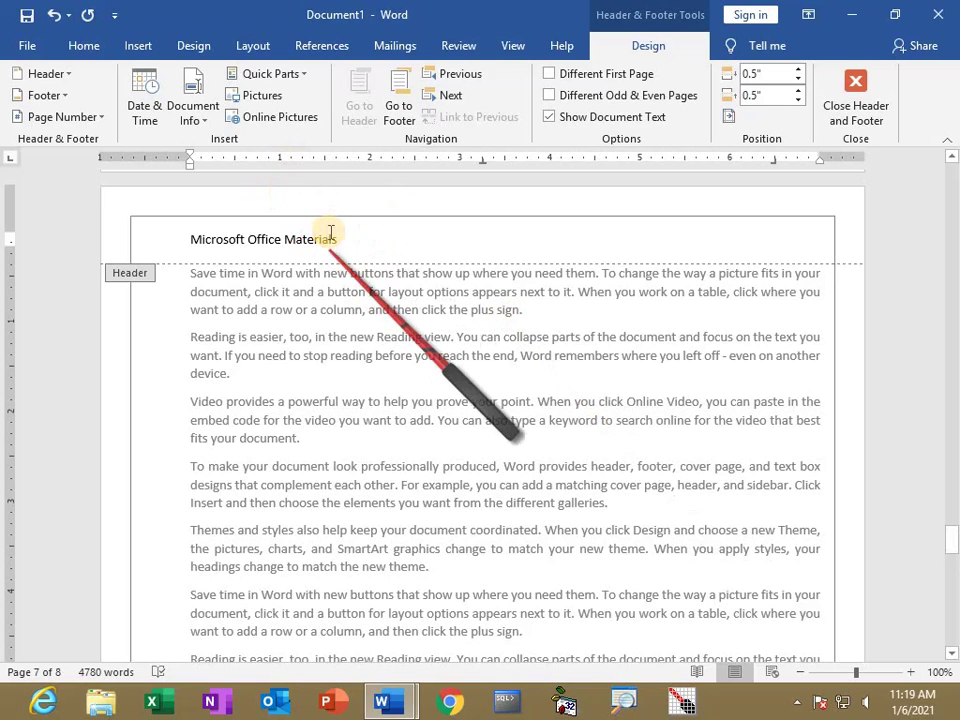
pyautogui.moveTo(350, 240); pyautogui.dragTo(135, 232)
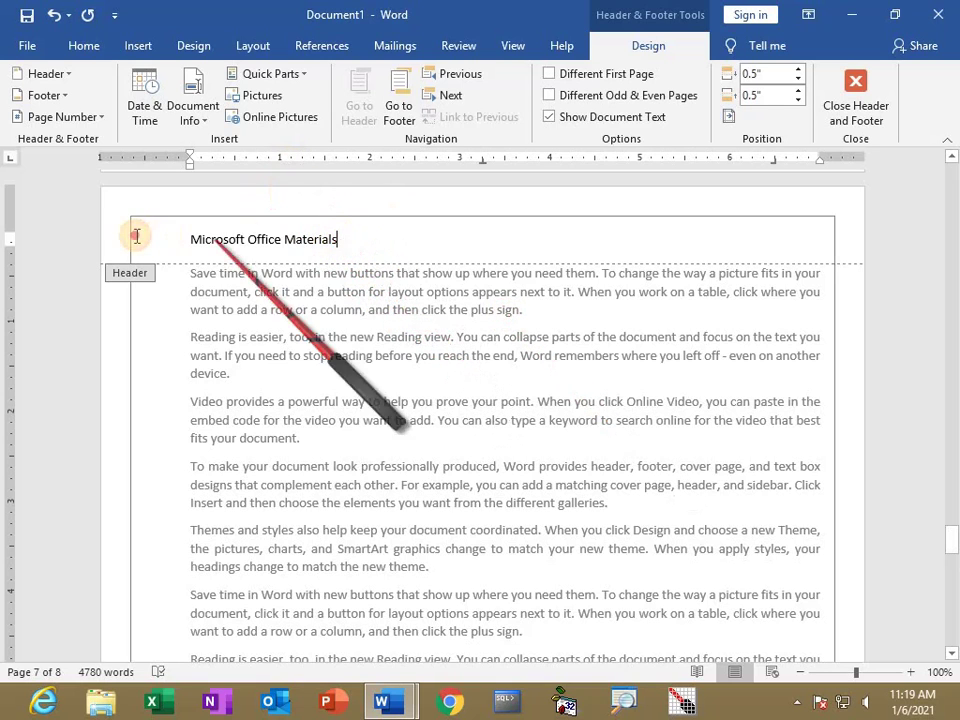
# Format the header text in red Matura MT Script Capitals.
pyautogui.click(80, 45)
pyautogui.click(161, 83)
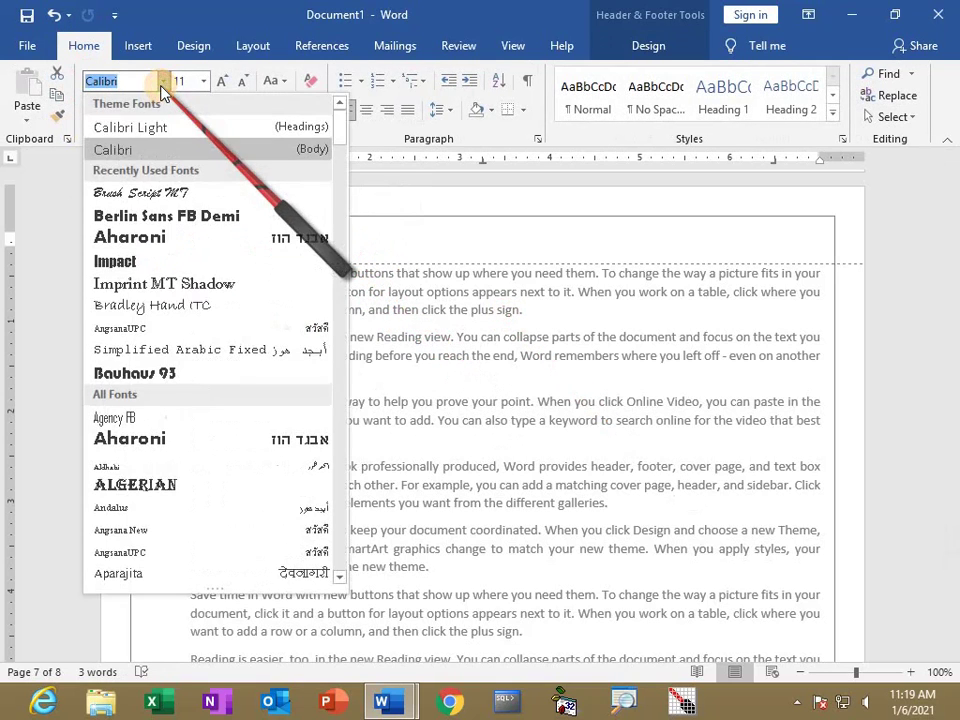
pyautogui.moveTo(340, 135); pyautogui.dragTo(330, 405)
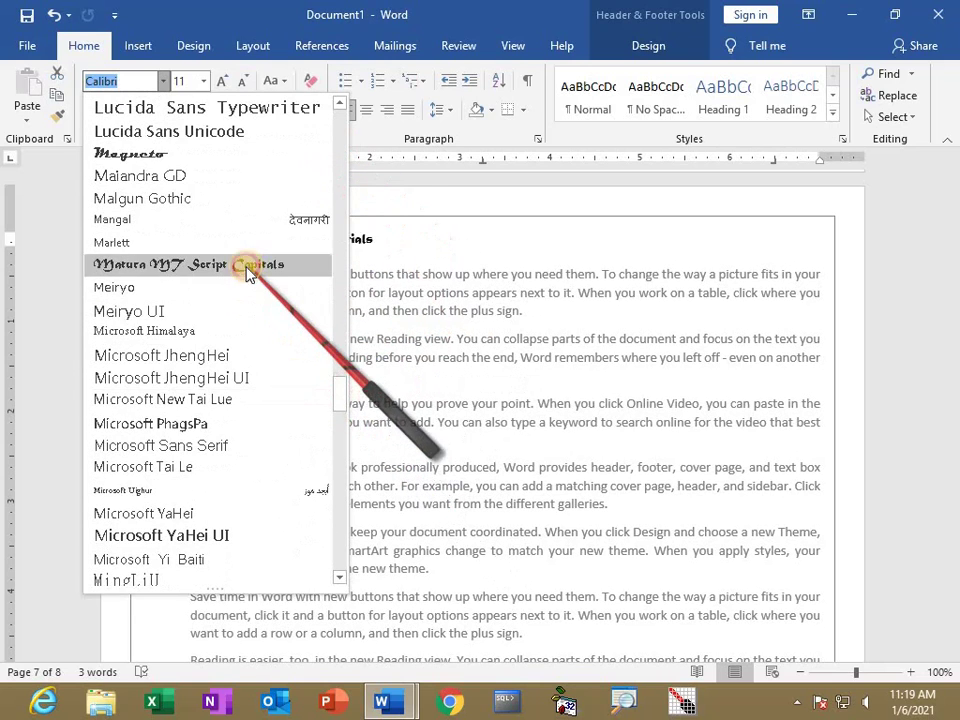
pyautogui.click(262, 264)
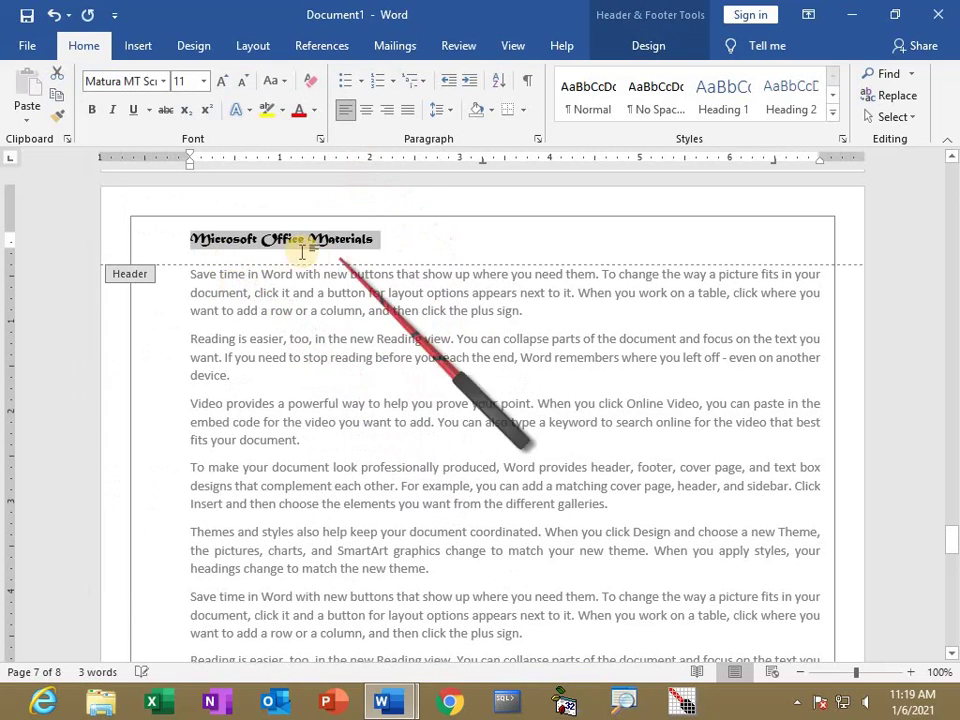
pyautogui.click(314, 110)
pyautogui.click(314, 282)
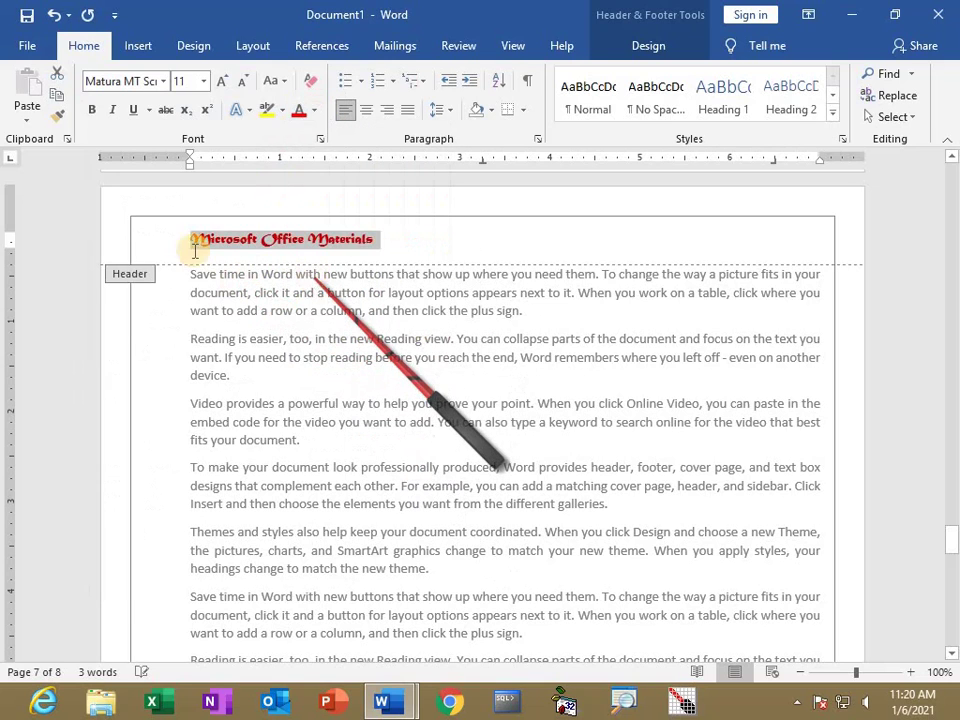
# Close Header and Footer to return to the document body.
pyautogui.click(649, 47)
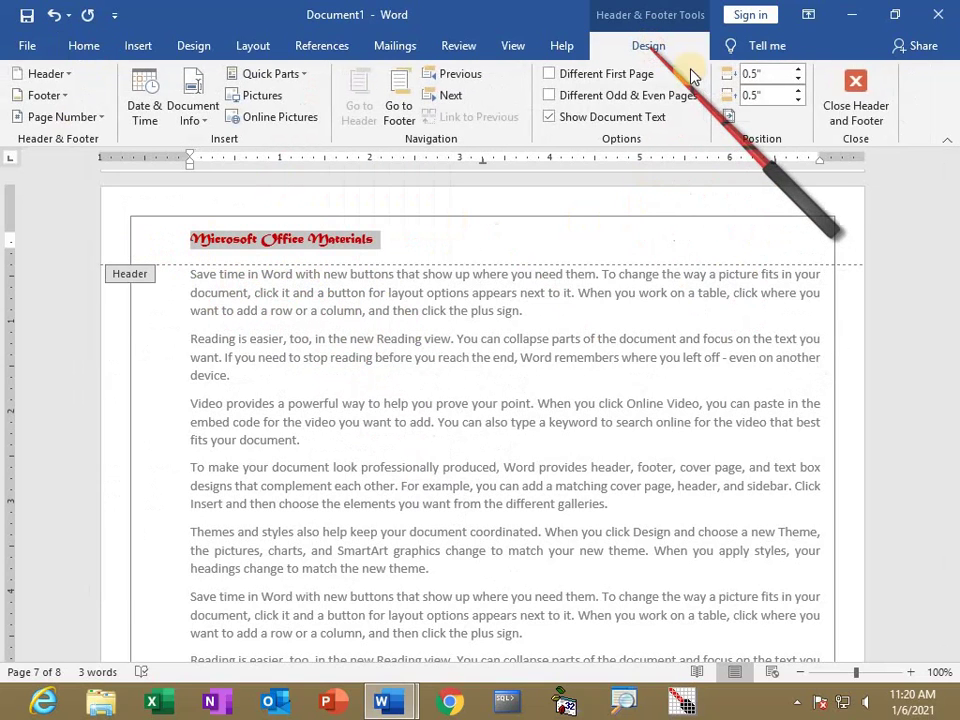
pyautogui.click(855, 105)
pyautogui.scroll(-5, 418, 565)
pyautogui.scroll(3, 345, 510)
pyautogui.scroll(-3, 326, 428)
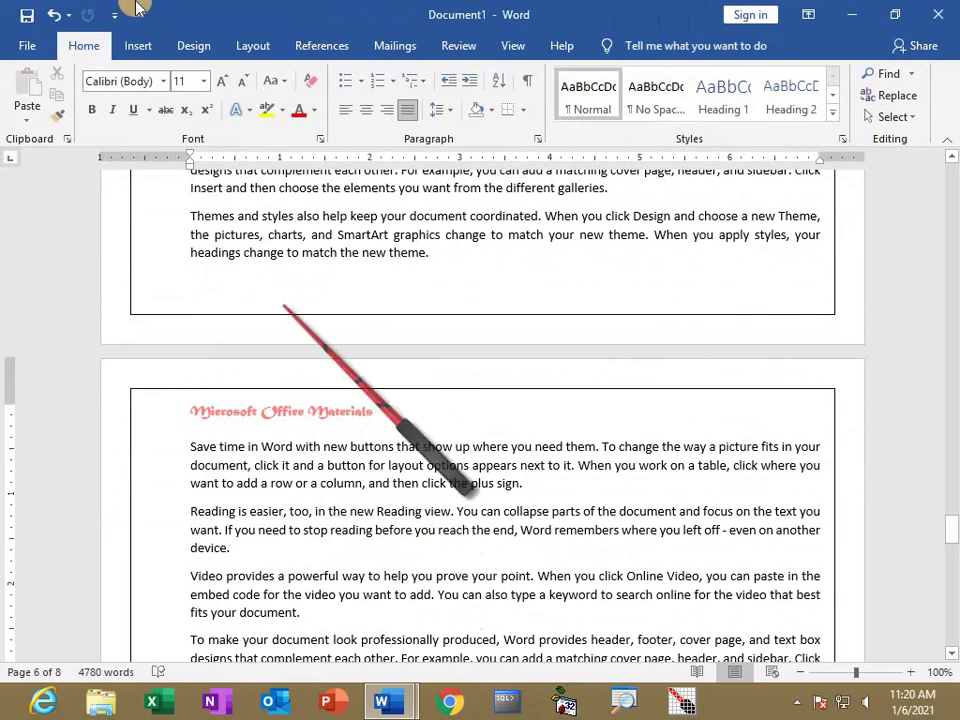
# Undo an accidental blank header to restore the red header.
pyautogui.click(138, 46)
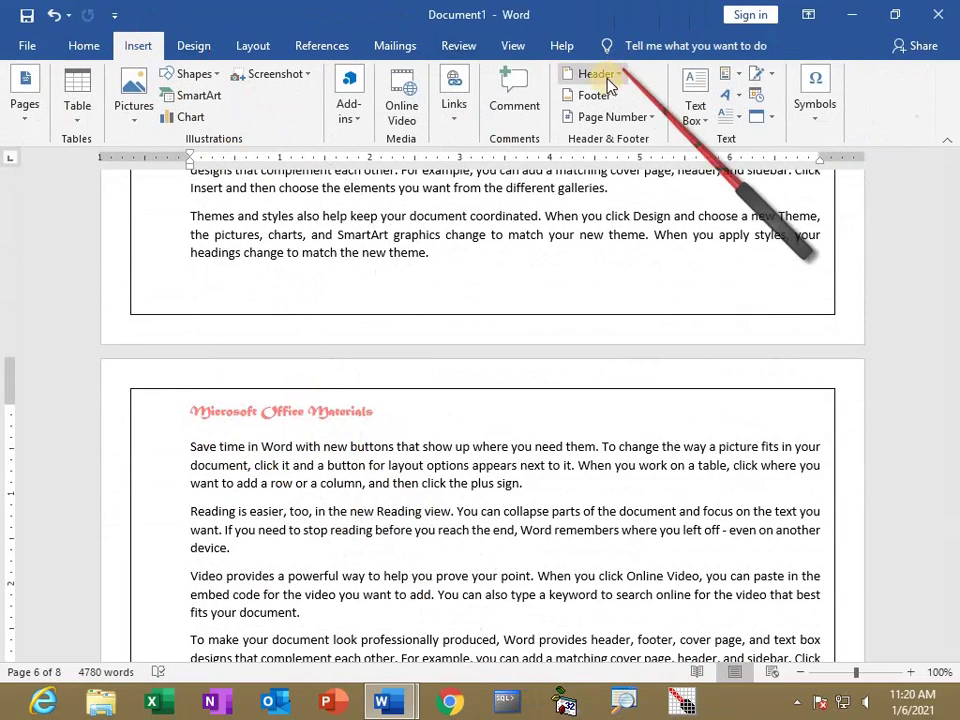
pyautogui.click(596, 73)
pyautogui.press('Escape')
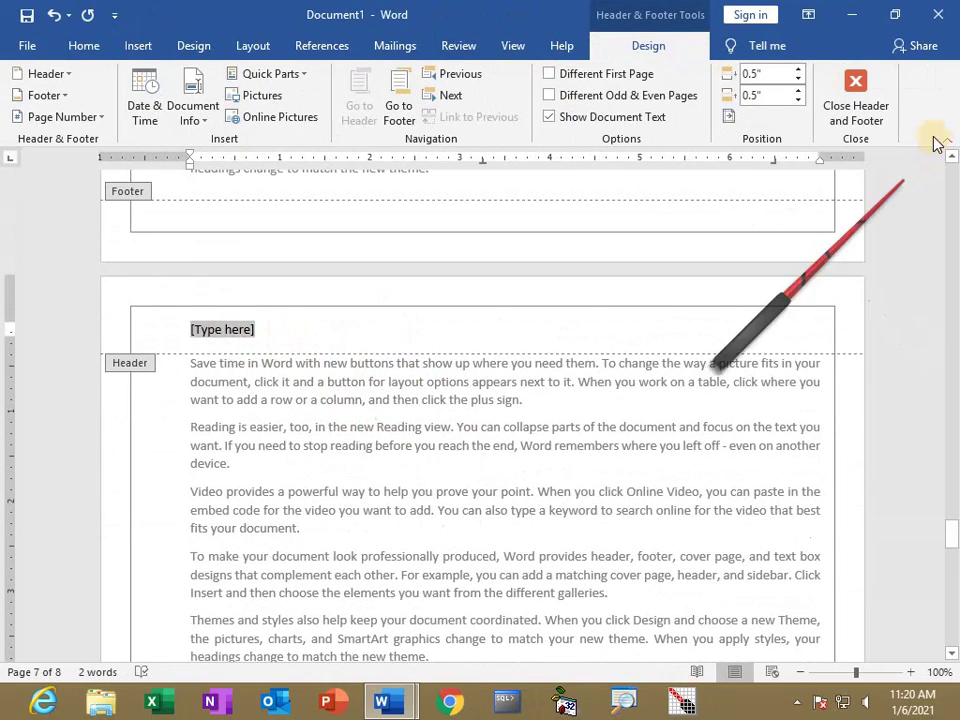
pyautogui.click(870, 125)
pyautogui.scroll(3, 428, 398)
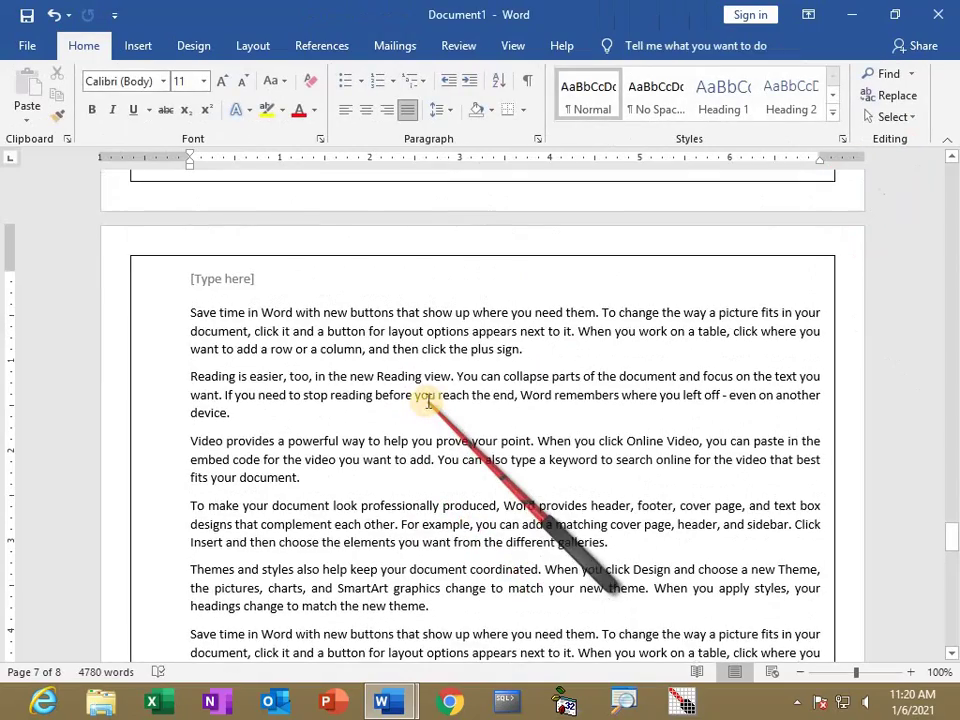
pyautogui.hotkey('ctrl', 'z')
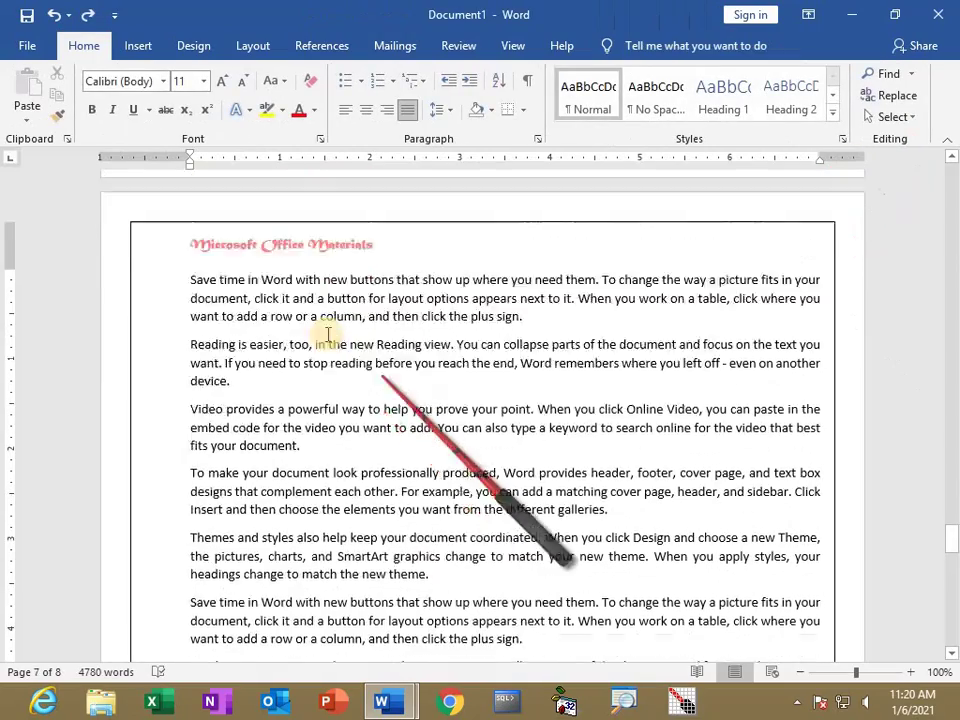
# Append 2016 so the header reads 'Microsoft Office Materials 2016', then close it.
pyautogui.doubleClick(293, 285)
pyautogui.click(384, 276)
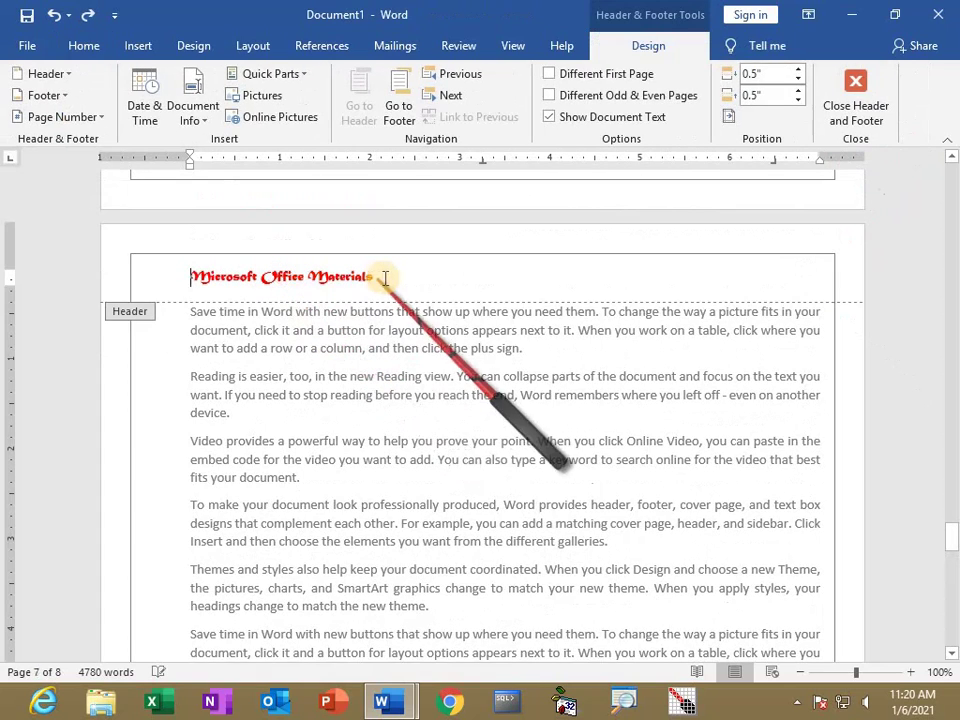
pyautogui.write('2016')
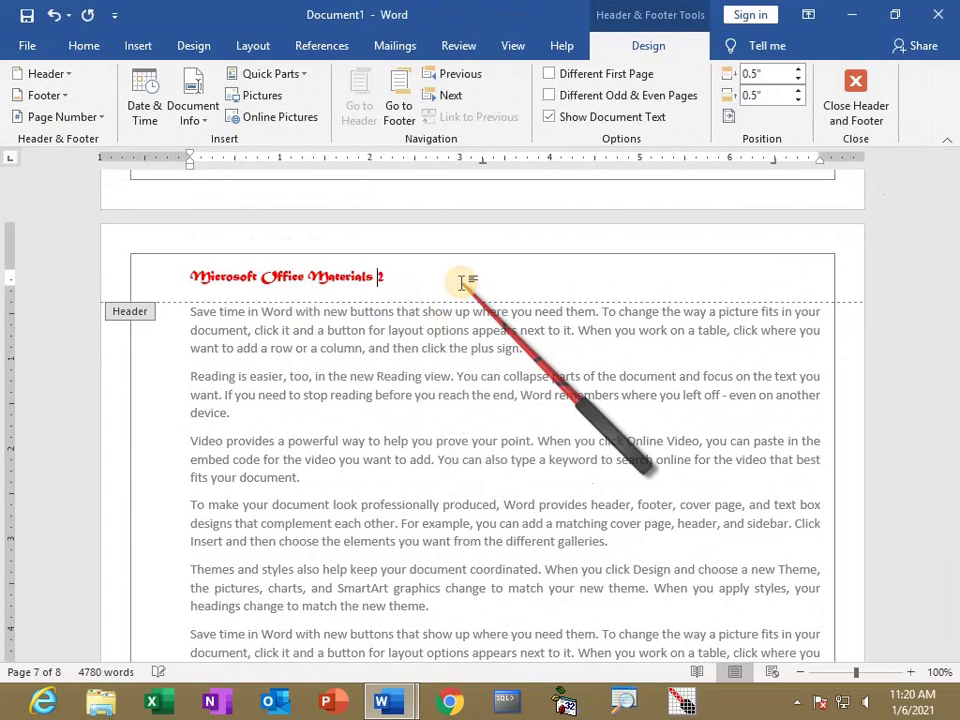
pyautogui.click(862, 115)
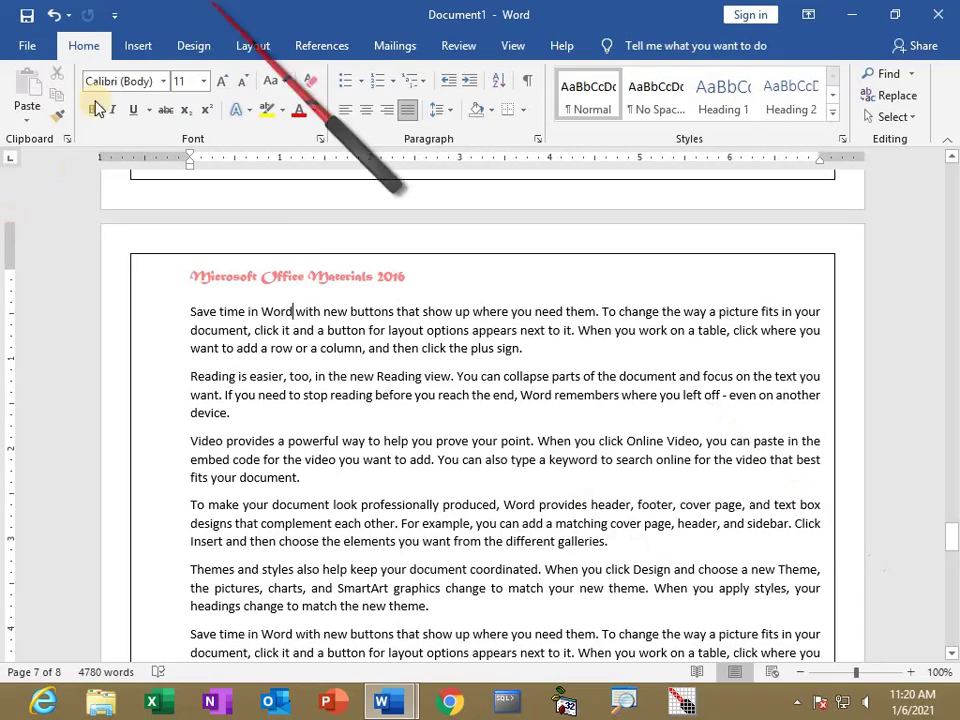
# Insert a Blank footer and begin typing 'Contact No :' in its placeholder.
pyautogui.click(136, 46)
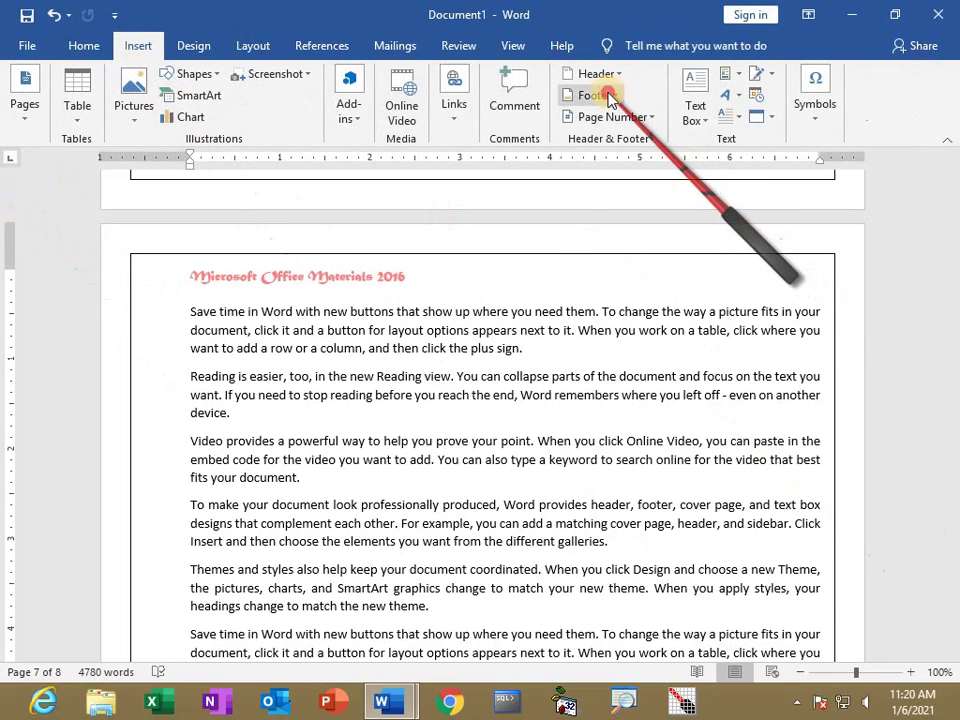
pyautogui.click(608, 95)
pyautogui.click(618, 188)
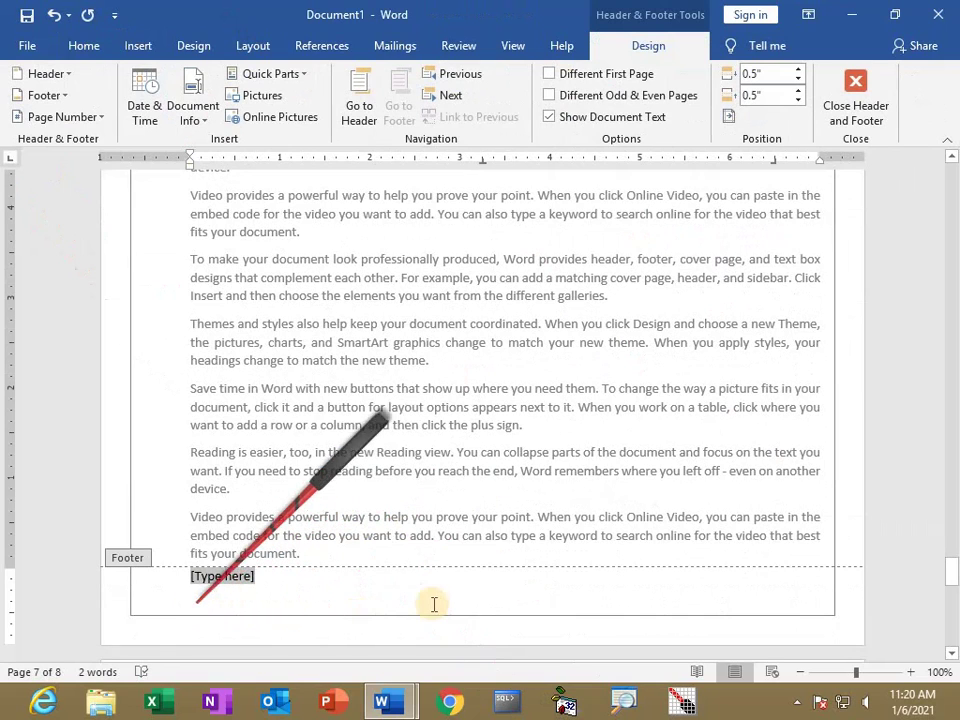
pyautogui.write('C')
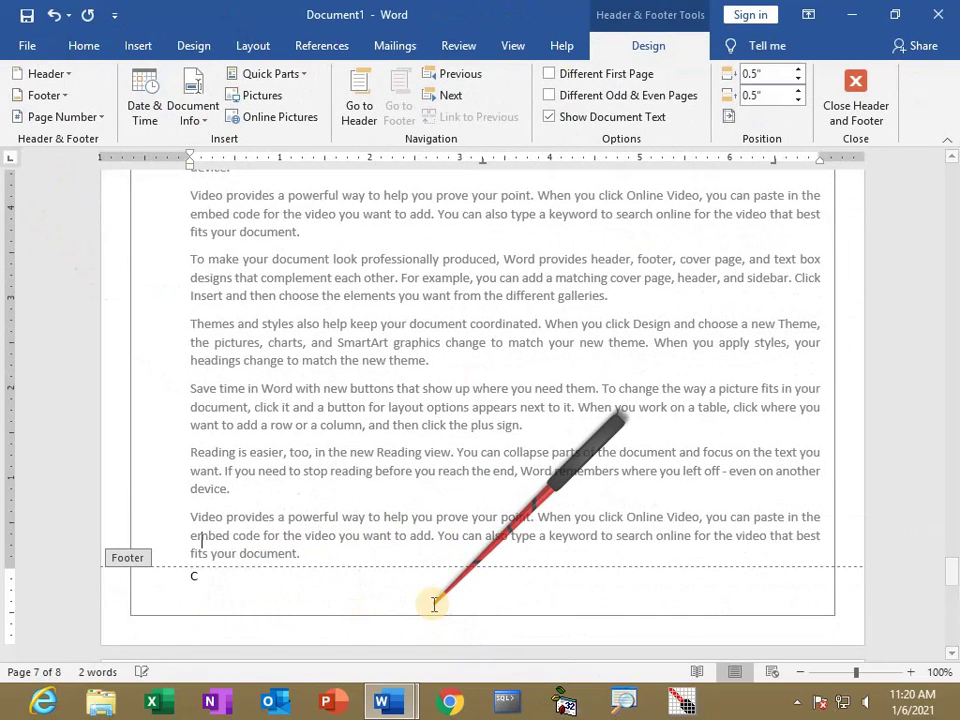
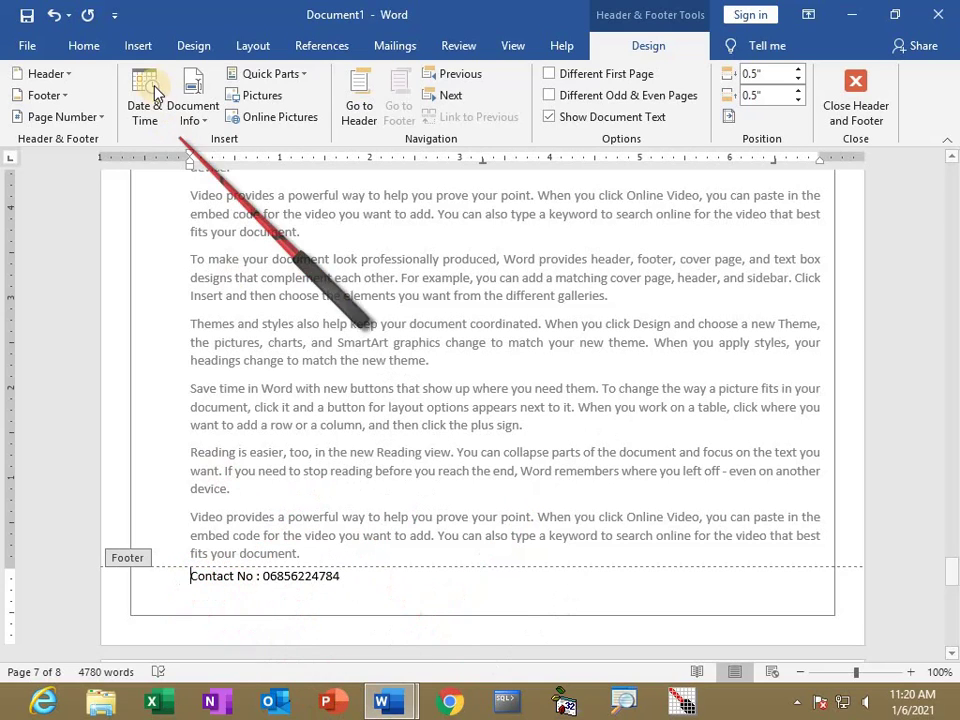
# Insert the Wingdings telephone symbol at the start of the footer contact line.
pyautogui.click(136, 48)
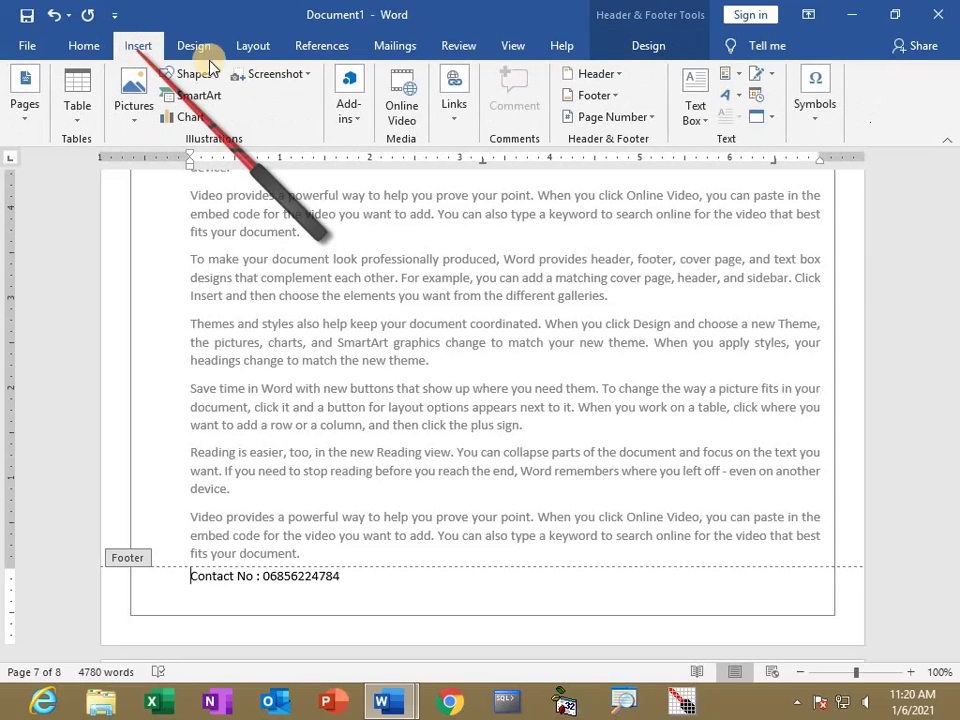
pyautogui.click(815, 125)
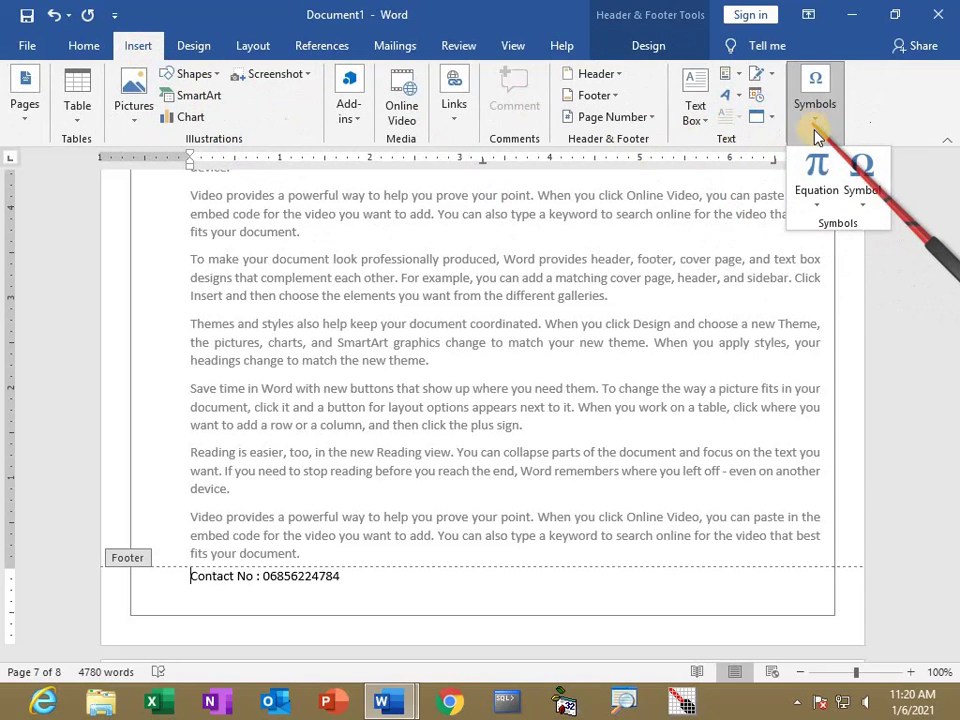
pyautogui.click(866, 207)
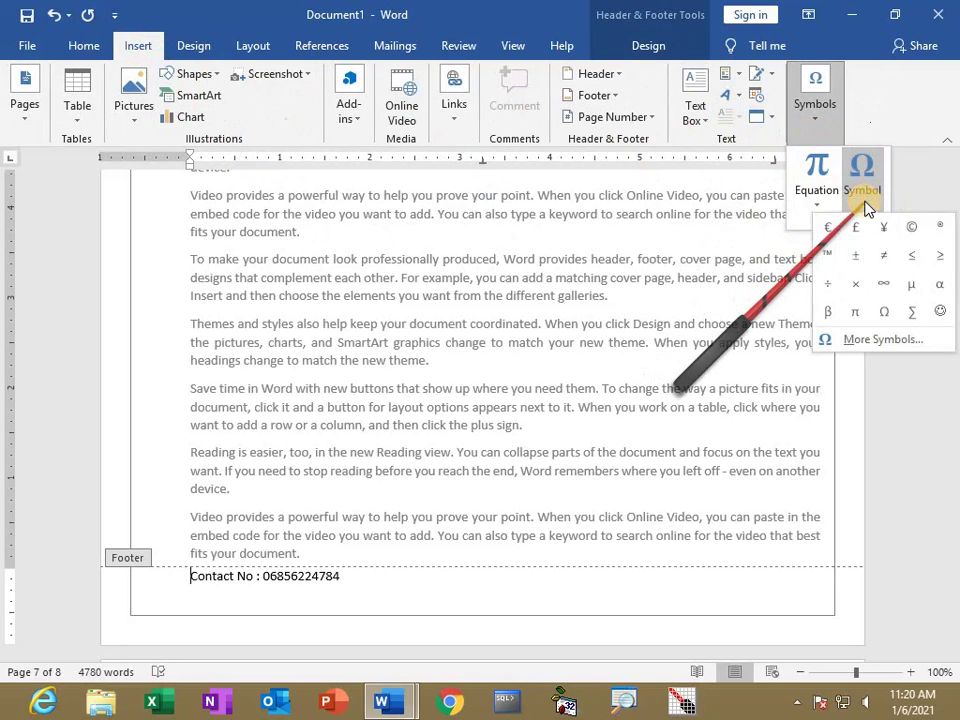
pyautogui.click(868, 341)
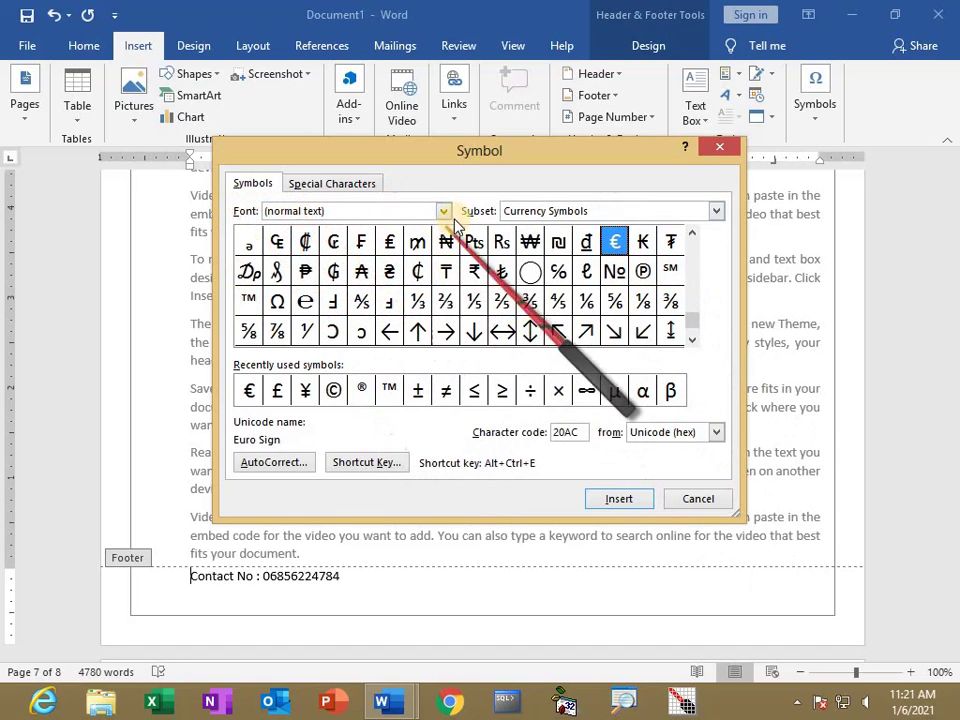
pyautogui.click(443, 211)
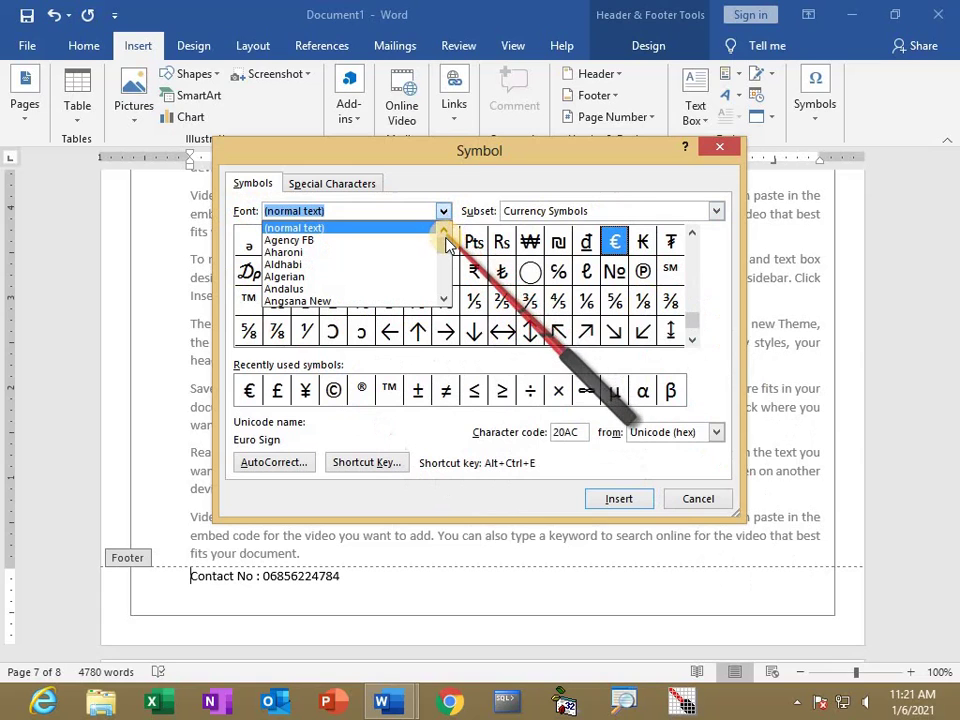
pyautogui.moveTo(446, 253); pyautogui.dragTo(449, 289)
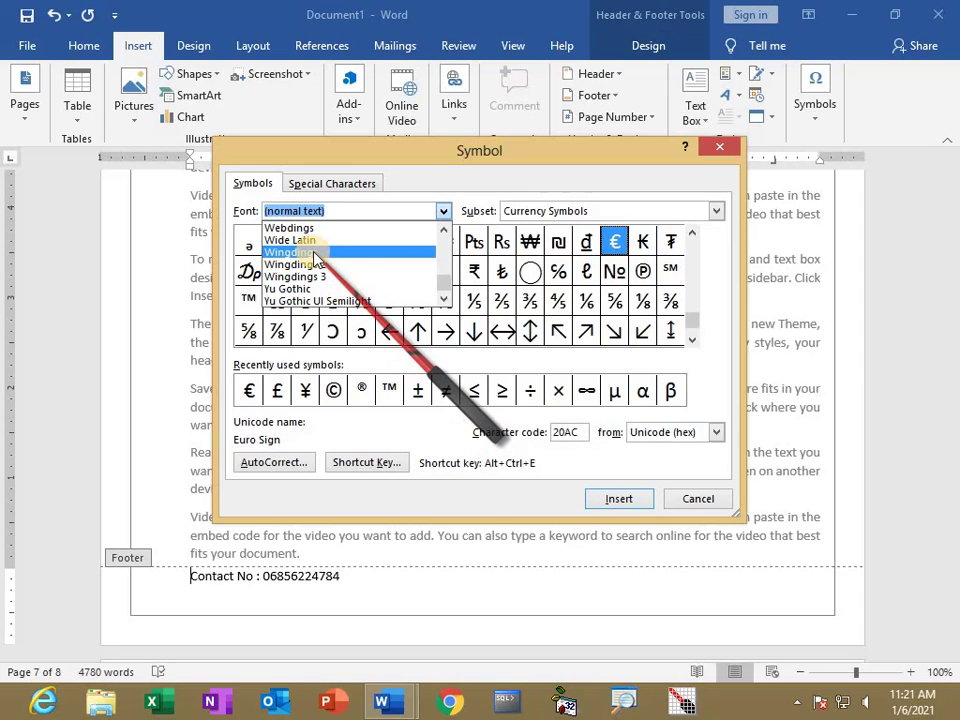
pyautogui.click(315, 256)
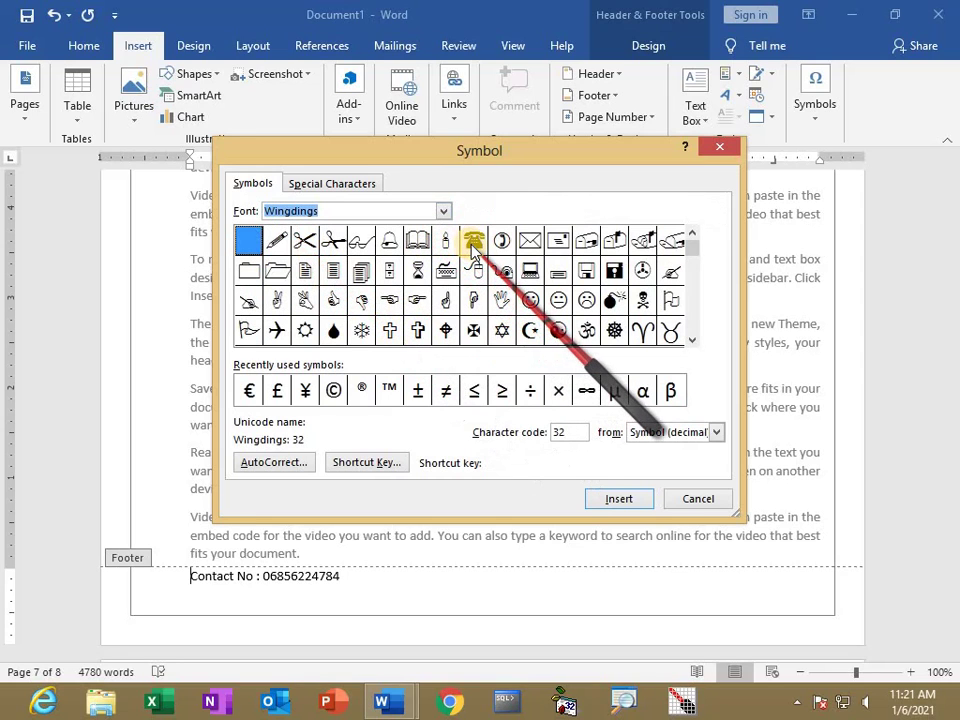
pyautogui.click(621, 497)
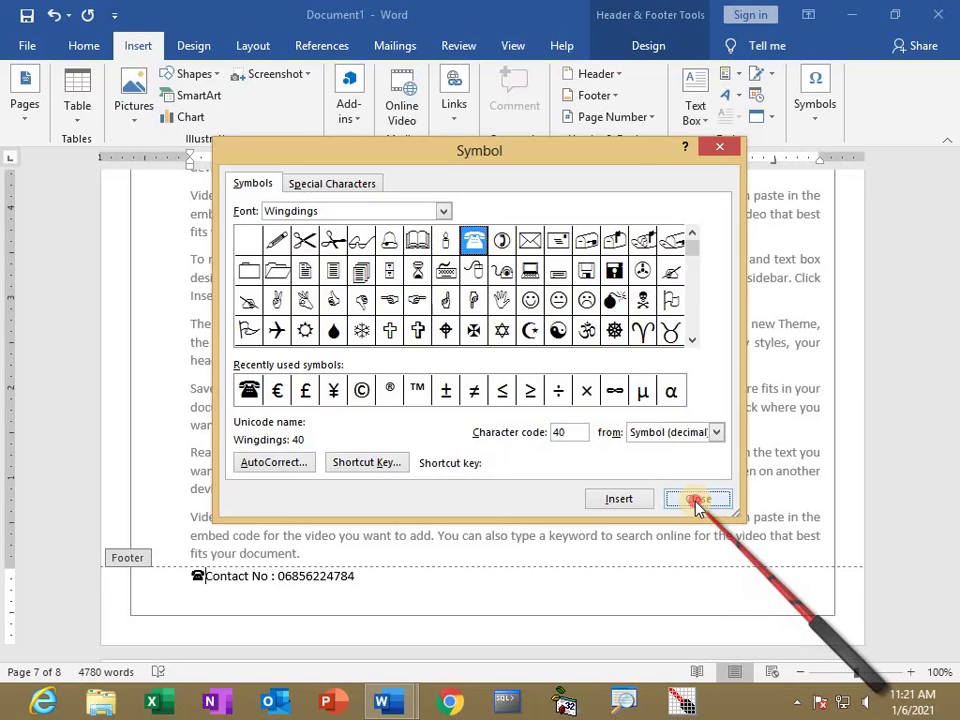
pyautogui.click(698, 500)
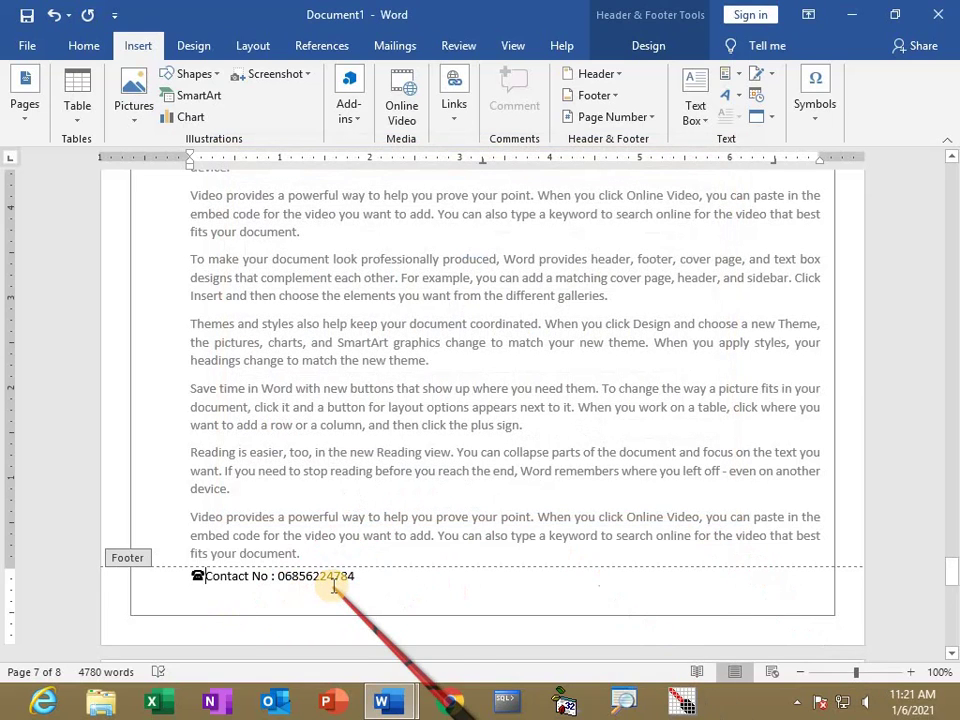
# Make the footer contact line red at 12 pt and close footer editing.
pyautogui.click(166, 574)
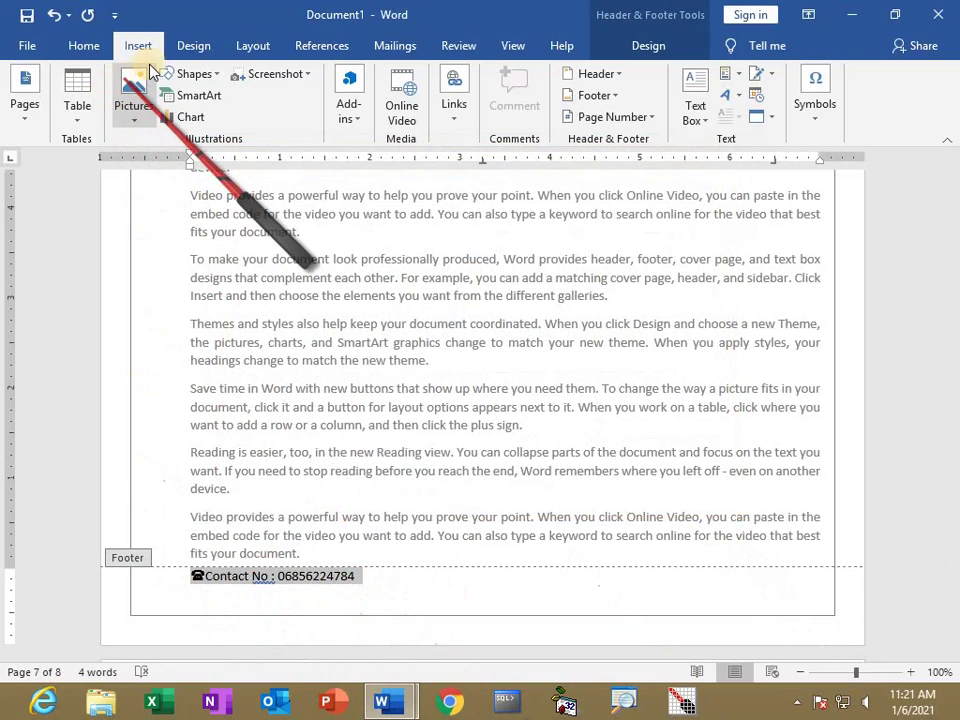
pyautogui.click(82, 46)
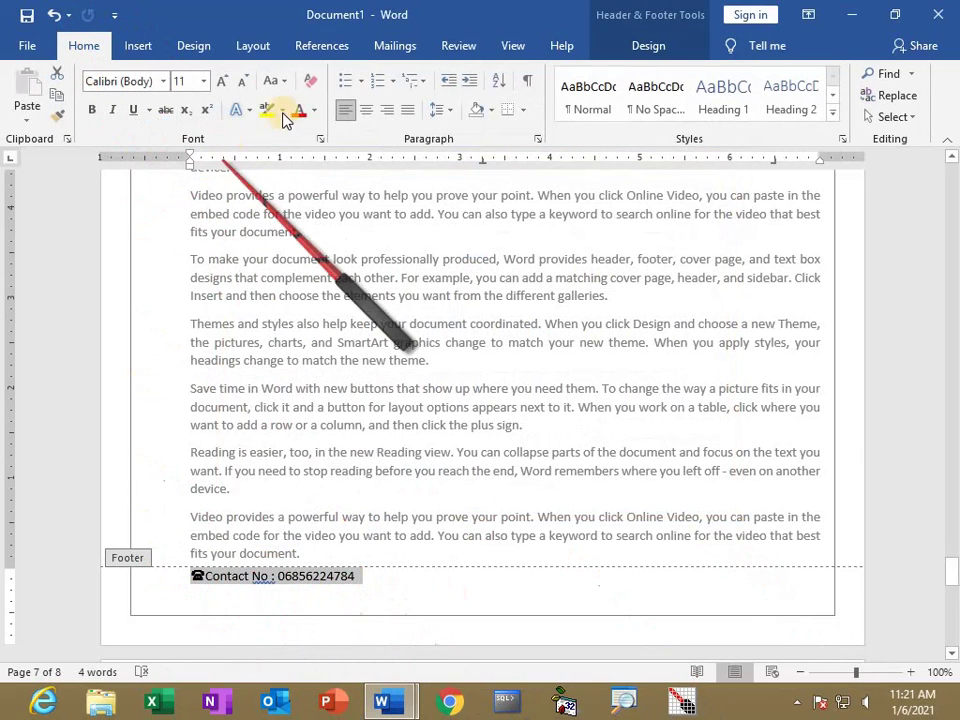
pyautogui.click(298, 113)
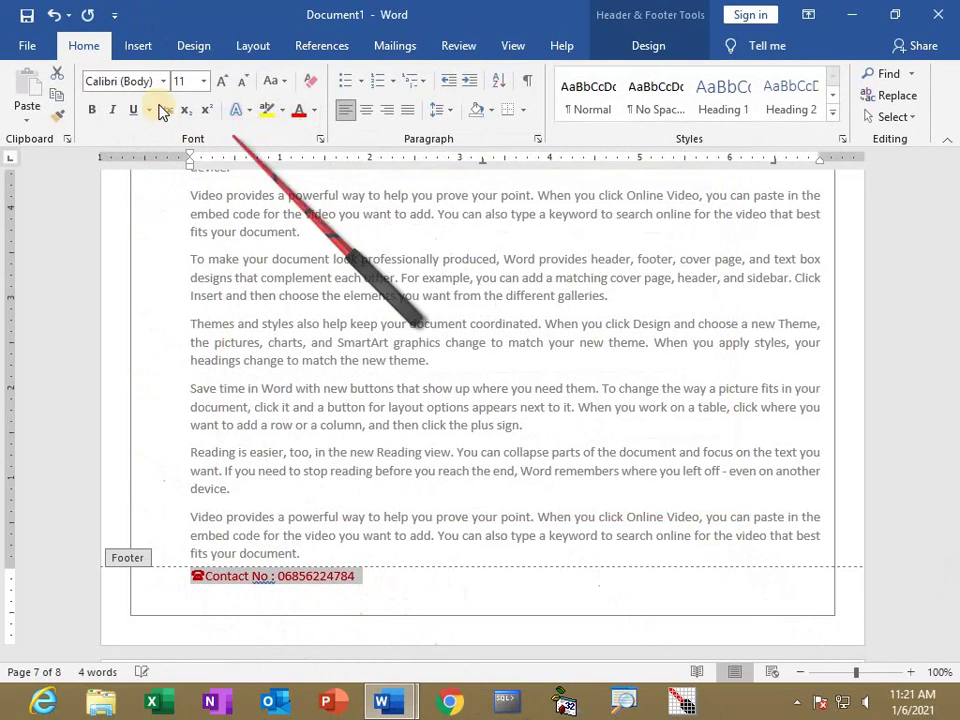
pyautogui.click(222, 88)
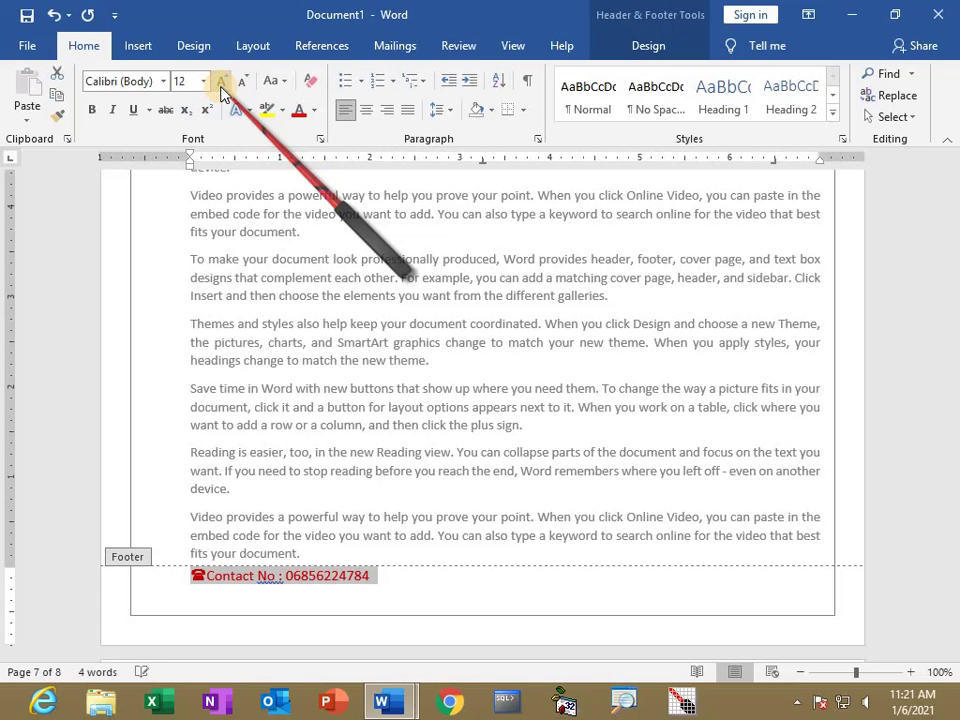
pyautogui.click(656, 48)
pyautogui.click(874, 122)
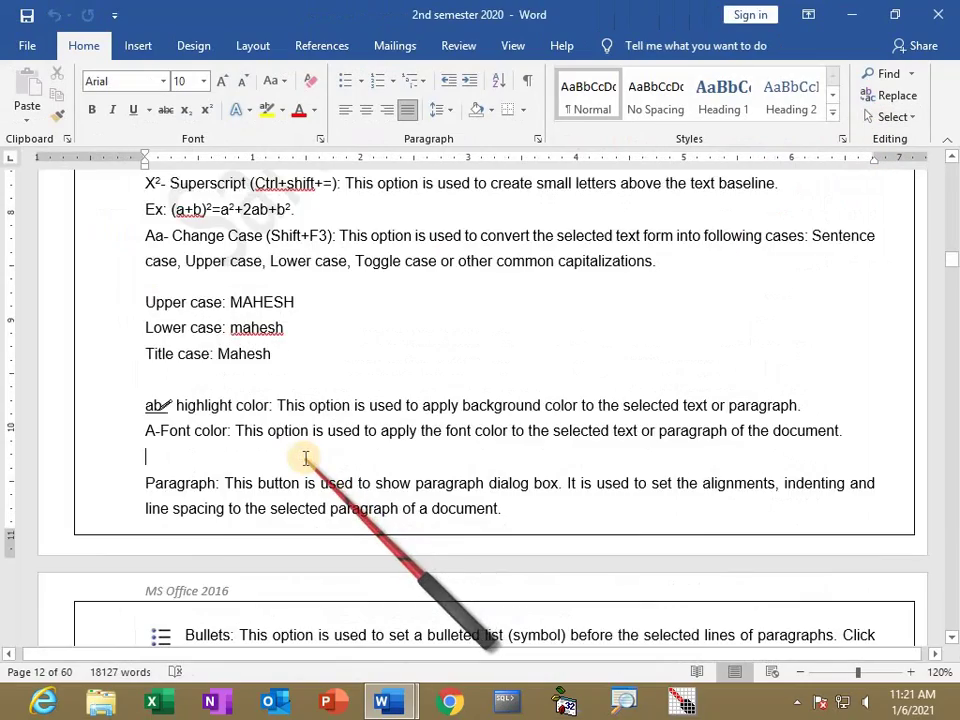
# Scroll back up and open the More Symbols dialog.
pyautogui.scroll(2, 306, 458)
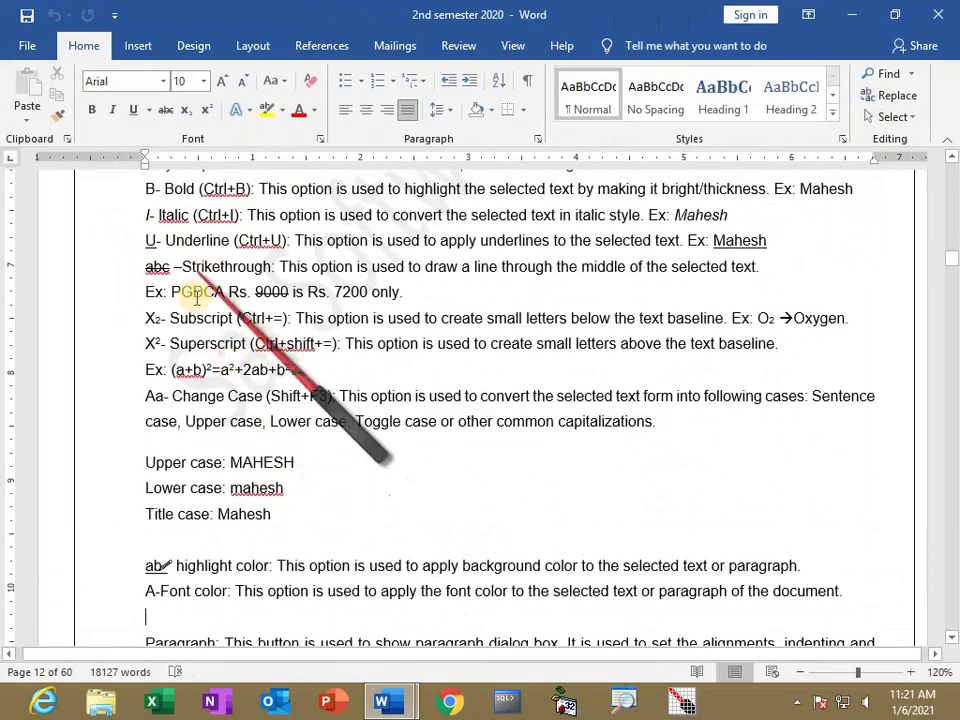
pyautogui.scroll(2, 193, 290)
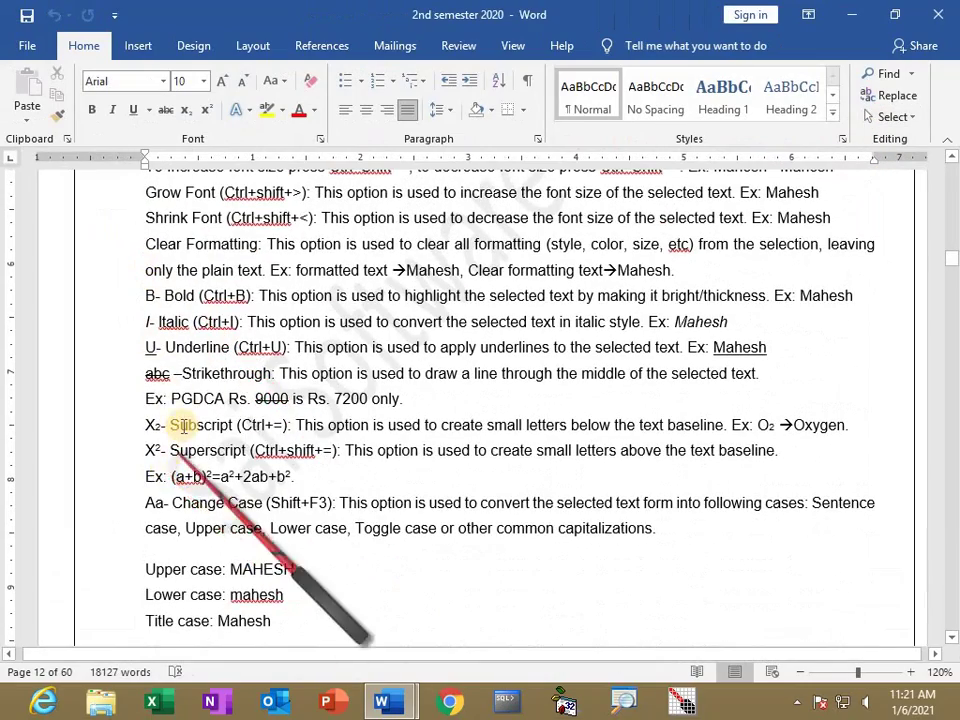
pyautogui.scroll(3, 160, 425)
pyautogui.scroll(4, 185, 425)
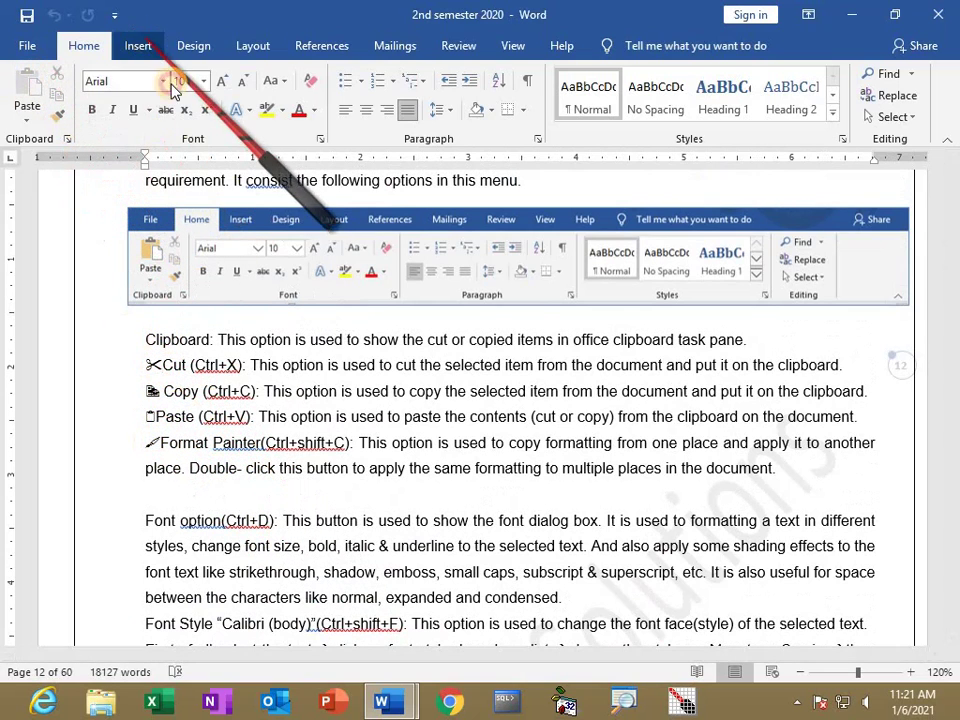
pyautogui.click(140, 46)
pyautogui.click(813, 143)
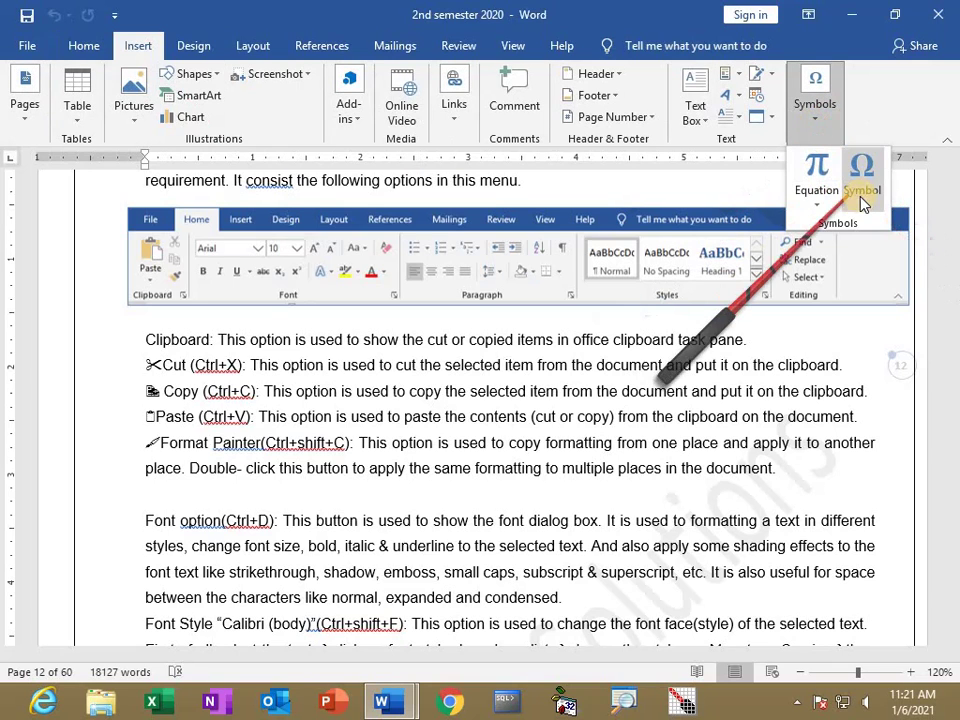
pyautogui.click(862, 195)
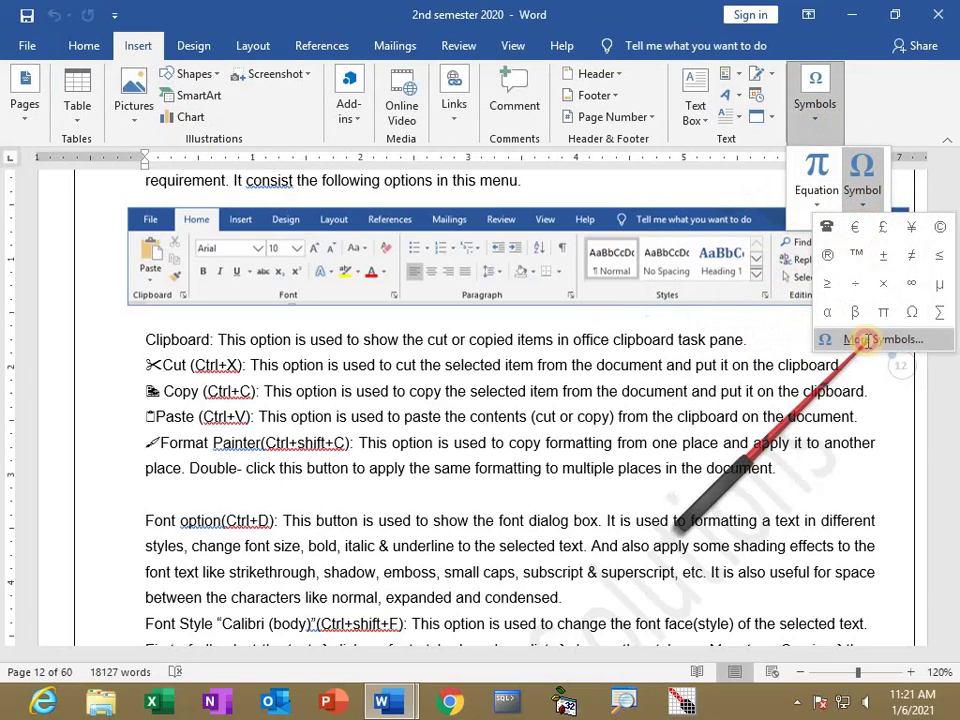
pyautogui.click(866, 341)
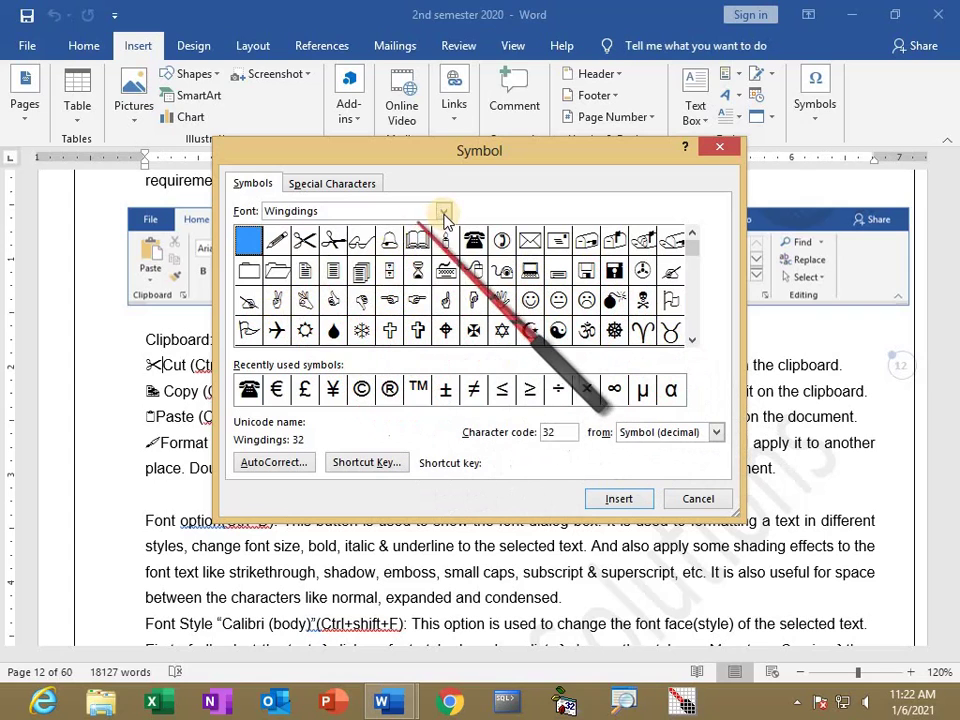
# Browse the Wingdings 2 and Wingdings 3 sets, close without inserting, and switch to Document1.
pyautogui.click(443, 212)
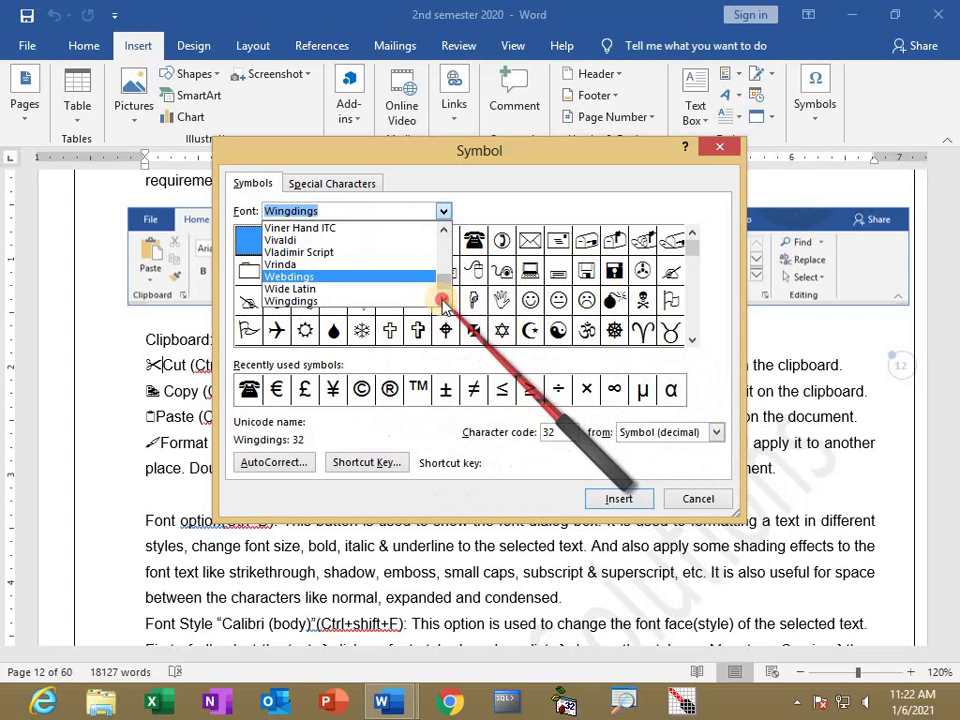
pyautogui.press('Down')
pyautogui.press('Down')
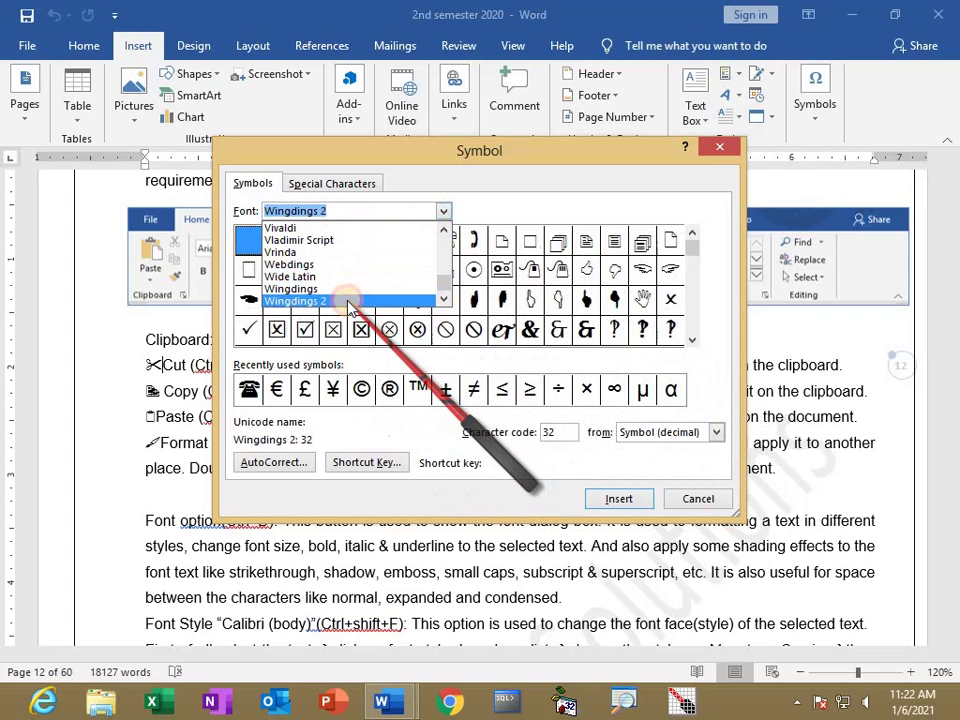
pyautogui.click(349, 302)
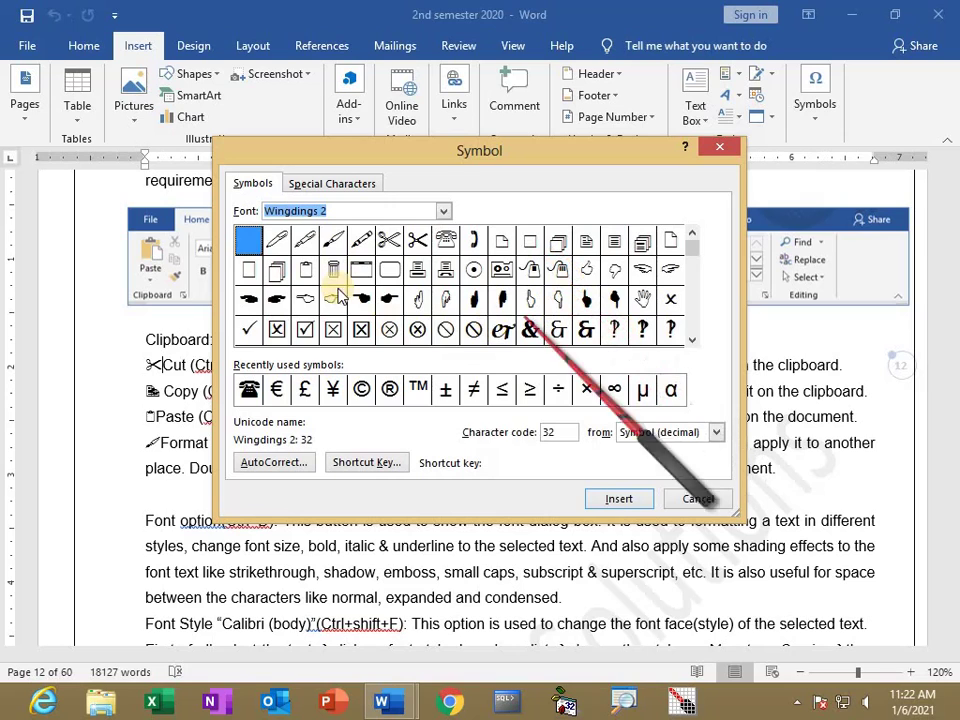
pyautogui.click(442, 211)
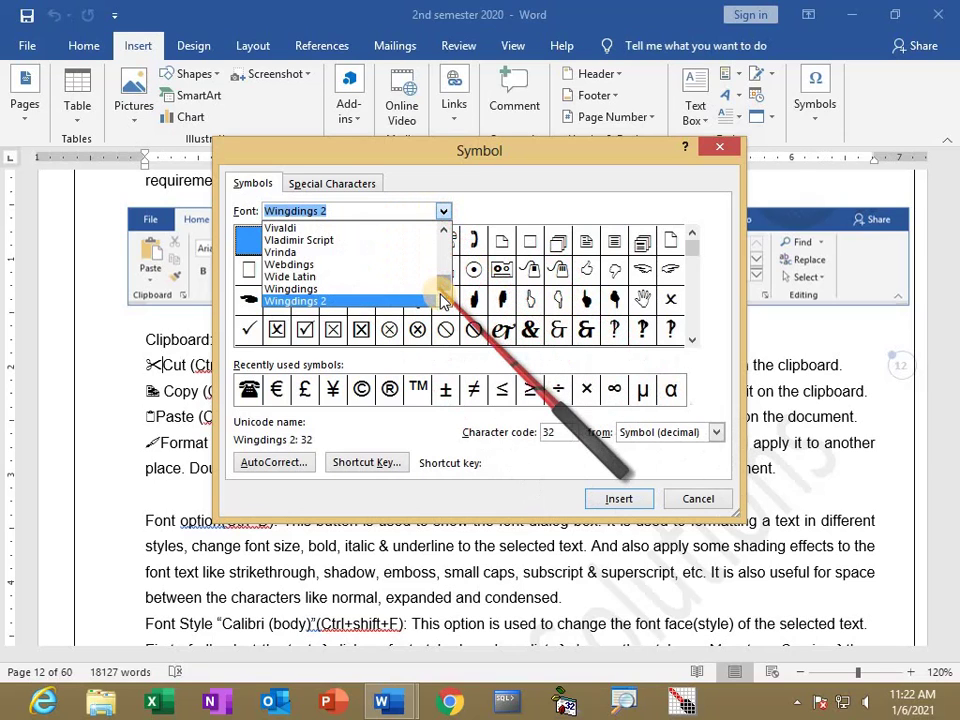
pyautogui.click(444, 302)
pyautogui.click(366, 302)
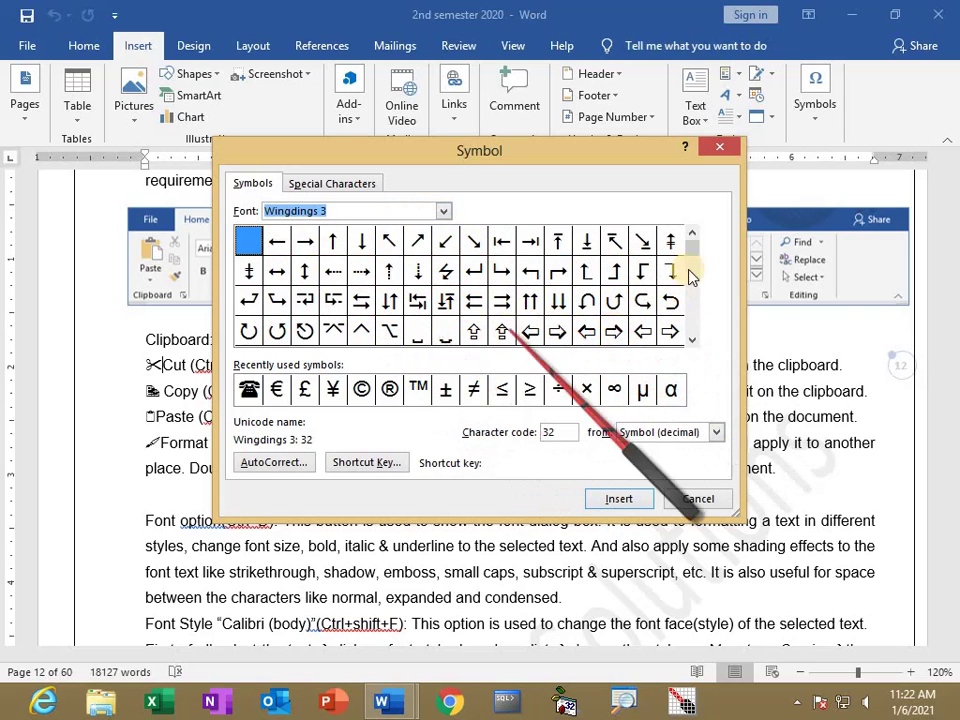
pyautogui.moveTo(698, 250); pyautogui.dragTo(696, 317)
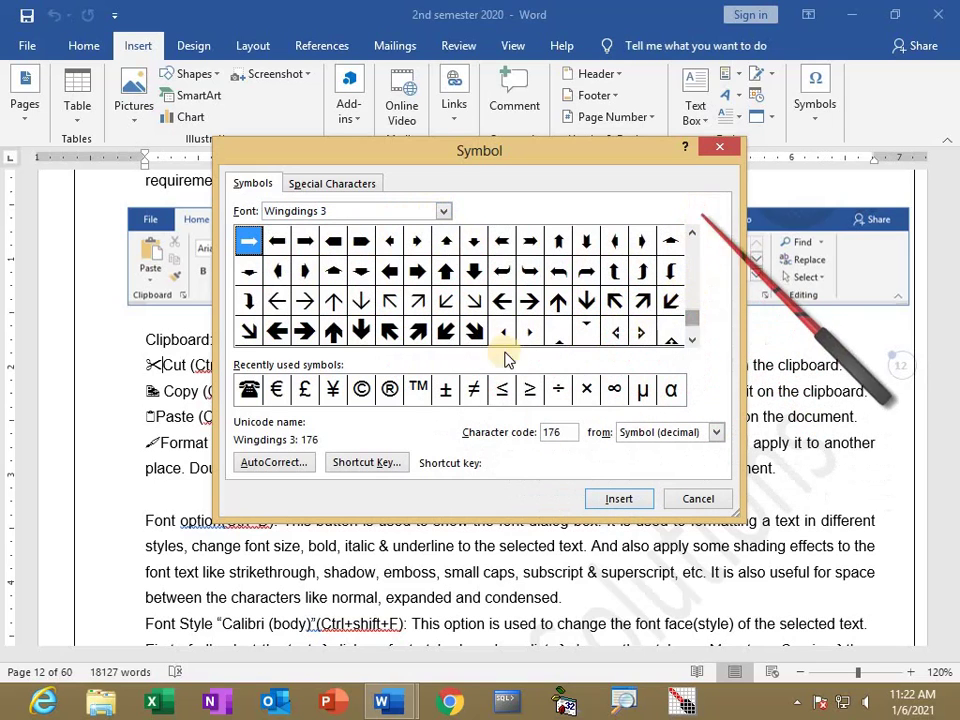
pyautogui.click(720, 148)
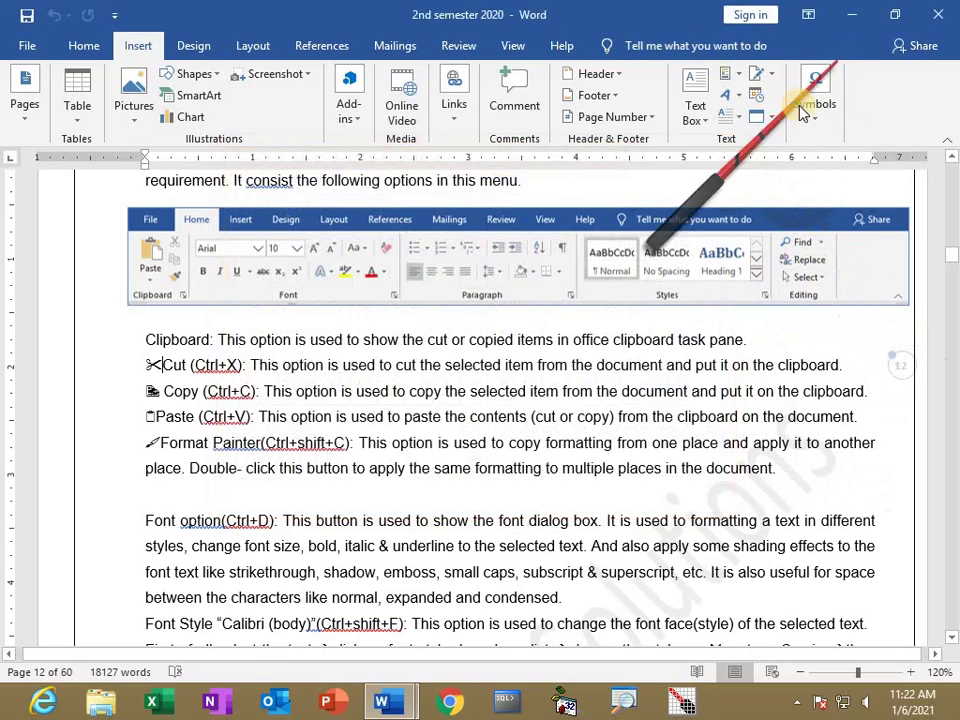
pyautogui.hotkey('alt', 'Tab')
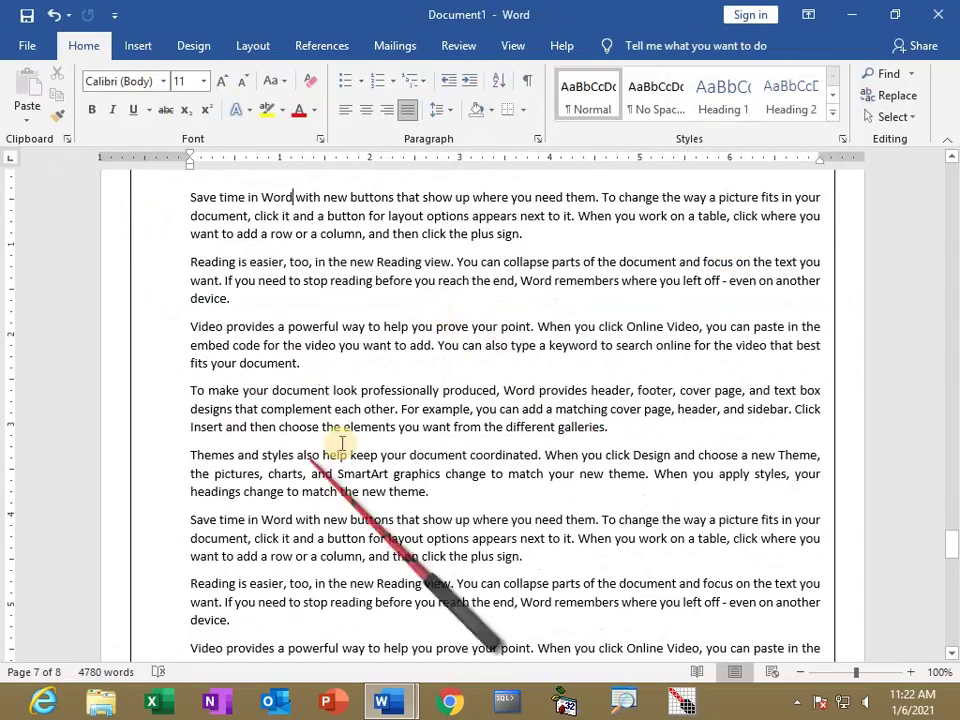
# Scroll Document1 back to page 1 of 8 under the red 2016 header.
pyautogui.scroll(-3, 340, 444)
pyautogui.scroll(-7, 300, 440)
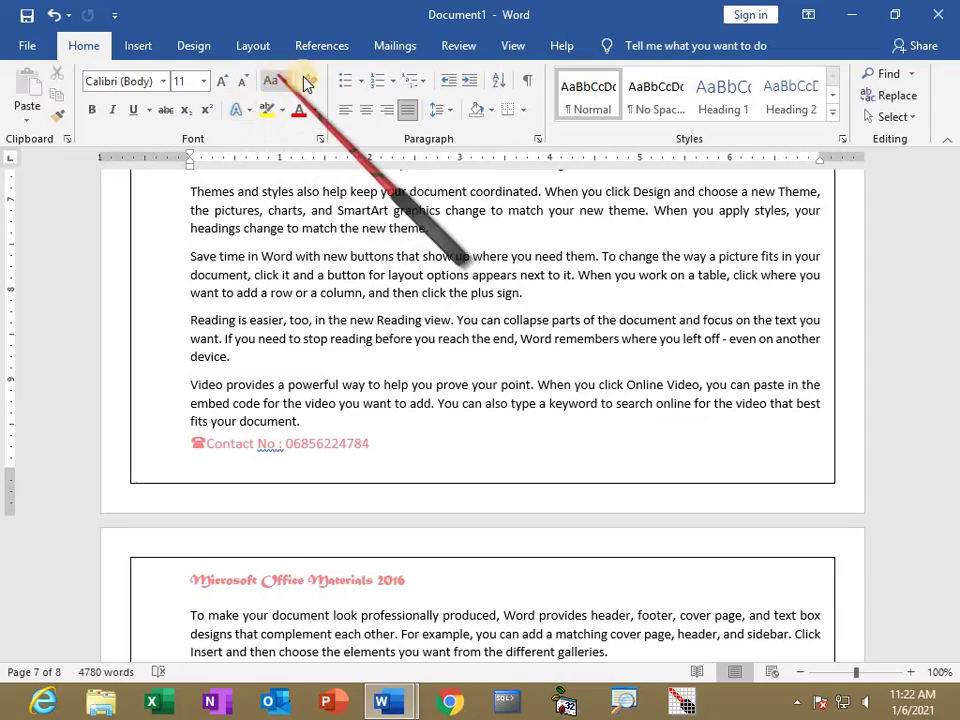
pyautogui.scroll(6, 352, 330)
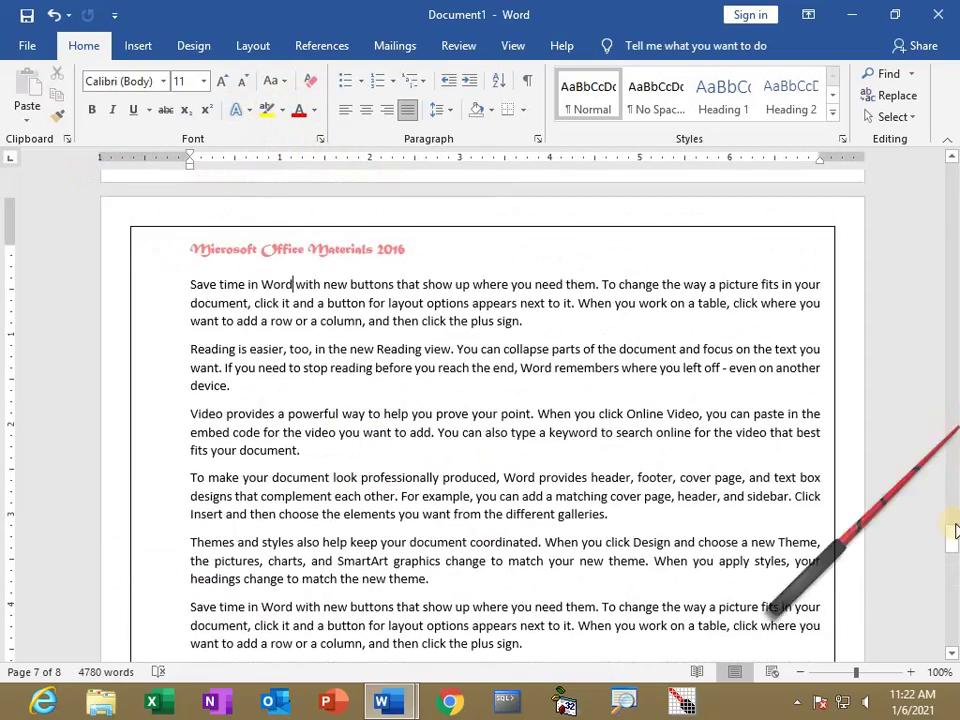
pyautogui.moveTo(955, 533); pyautogui.dragTo(951, 178)
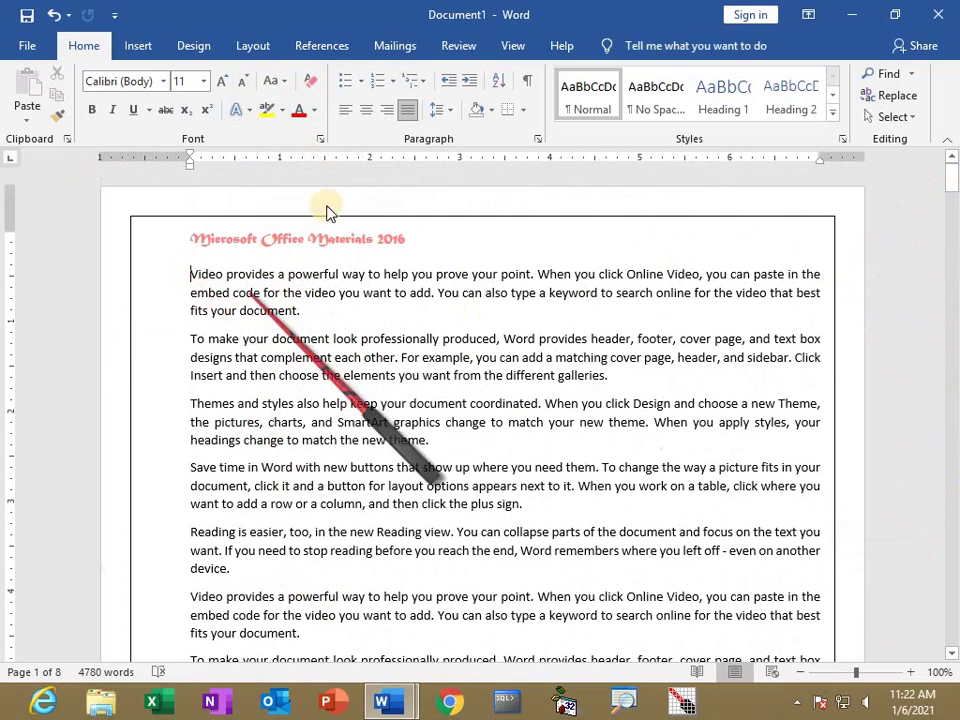
# Insert the Integral cover page at the start of Document1.
pyautogui.click(145, 48)
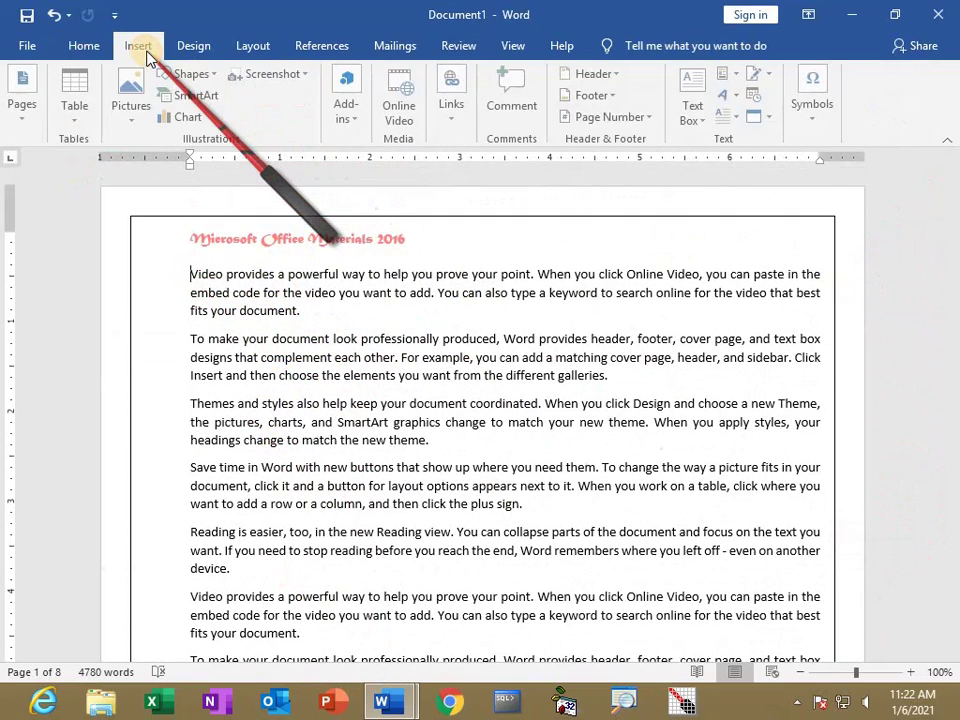
pyautogui.click(16, 118)
pyautogui.click(22, 198)
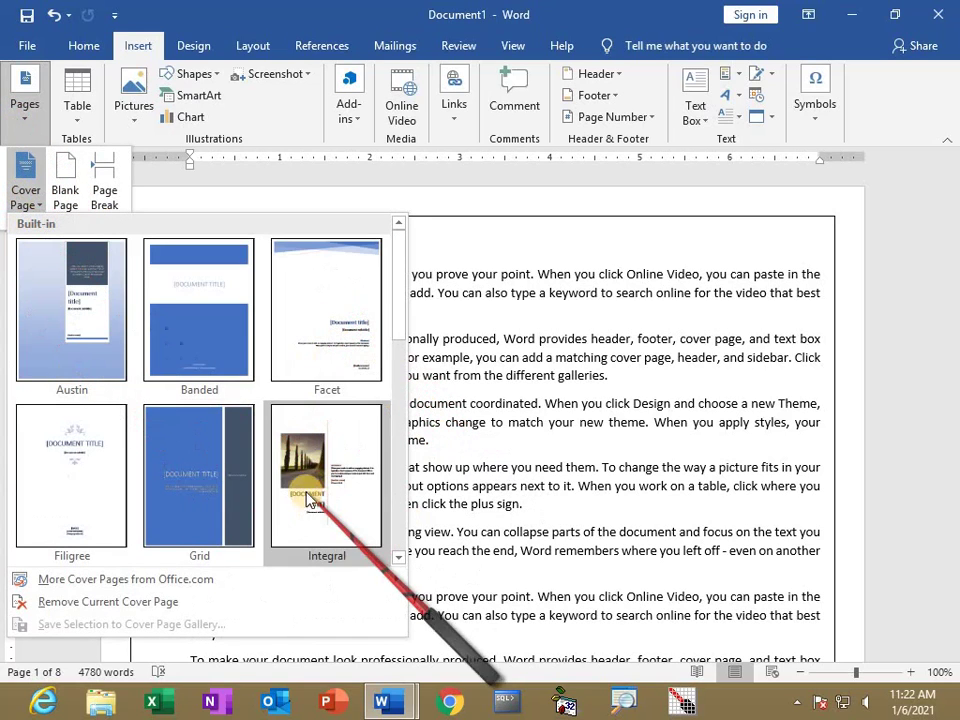
pyautogui.click(321, 425)
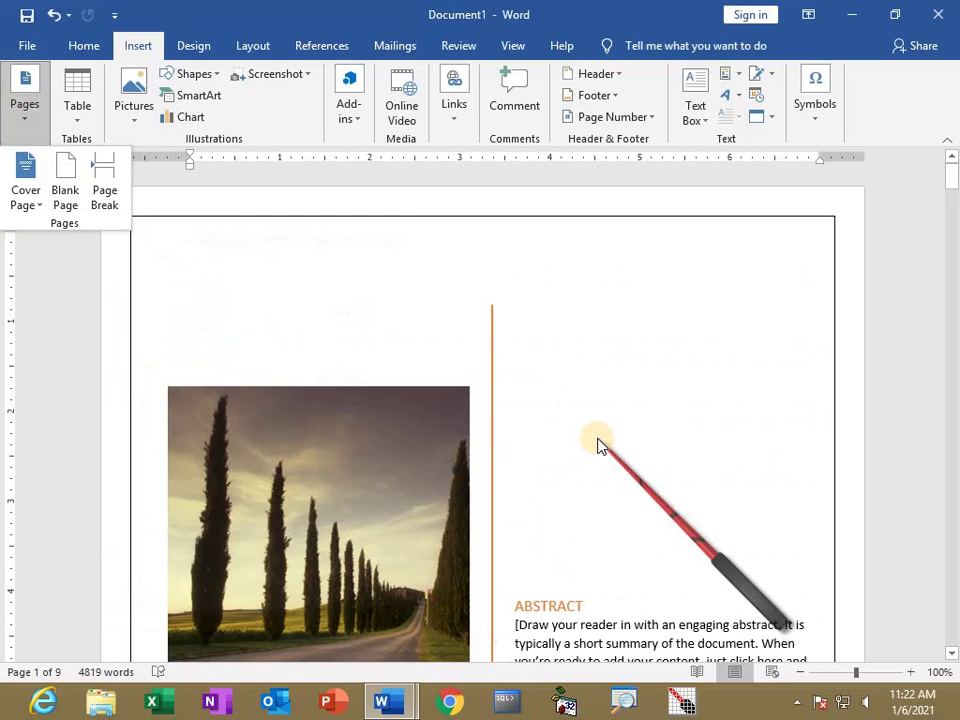
pyautogui.click(600, 500)
# Delete the cover page's abstract placeholder text and select the remaining abstract box text.
pyautogui.scroll(-7, 609, 510)
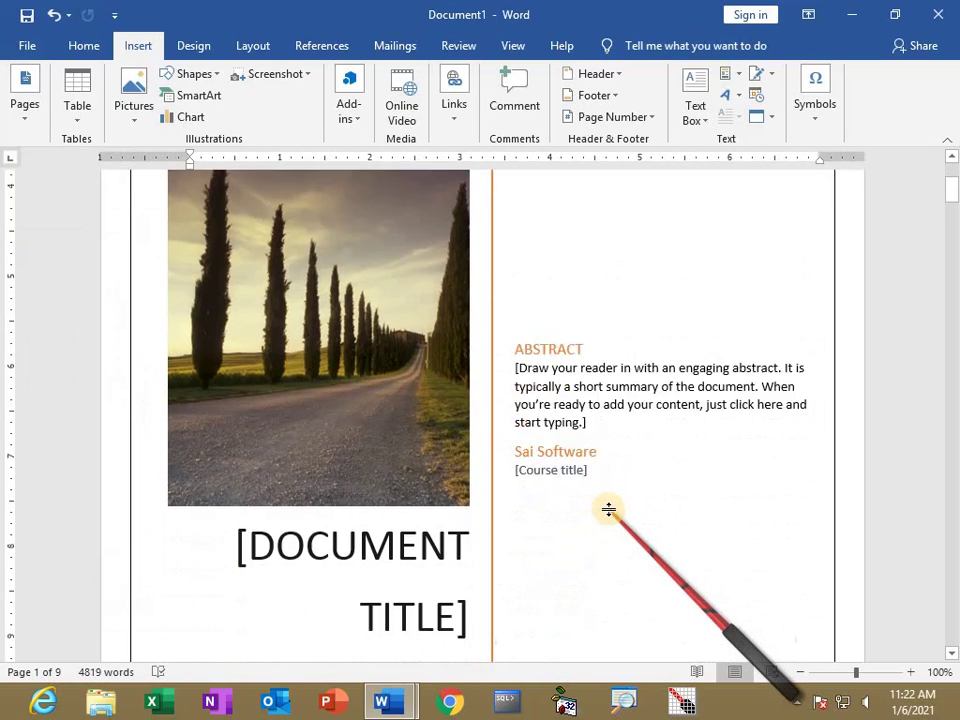
pyautogui.scroll(3, 610, 510)
pyautogui.click(558, 316)
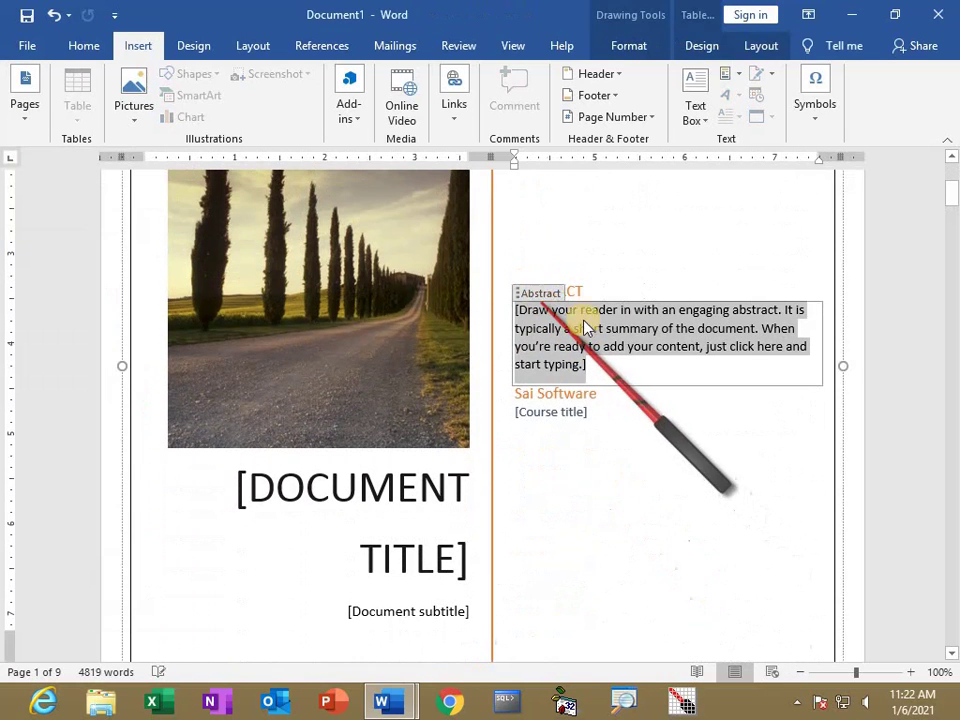
pyautogui.press('Delete')
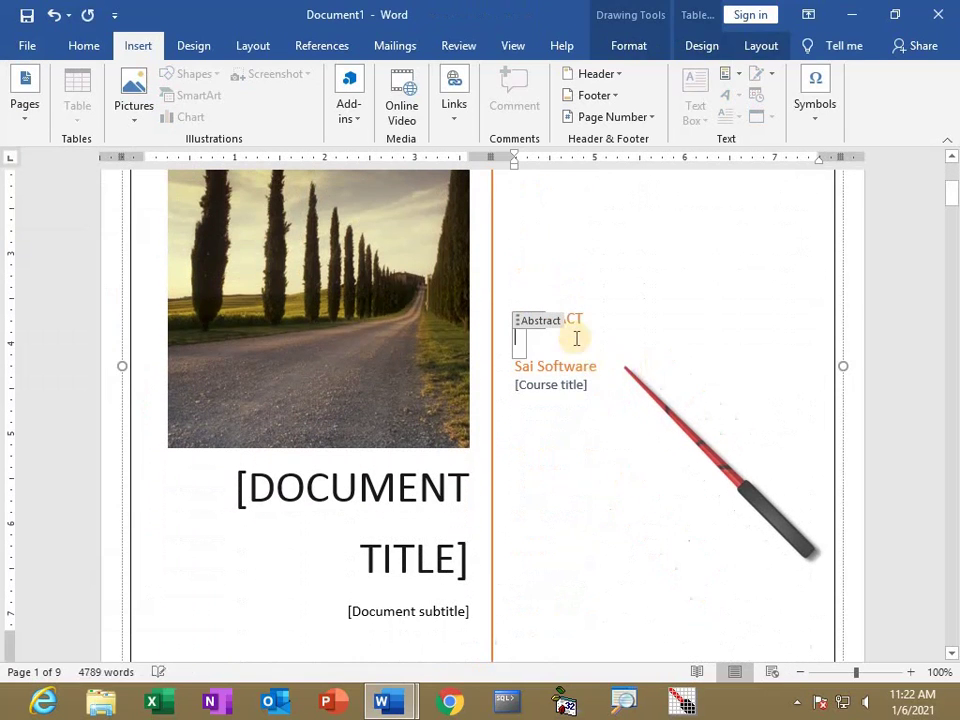
pyautogui.click(583, 318)
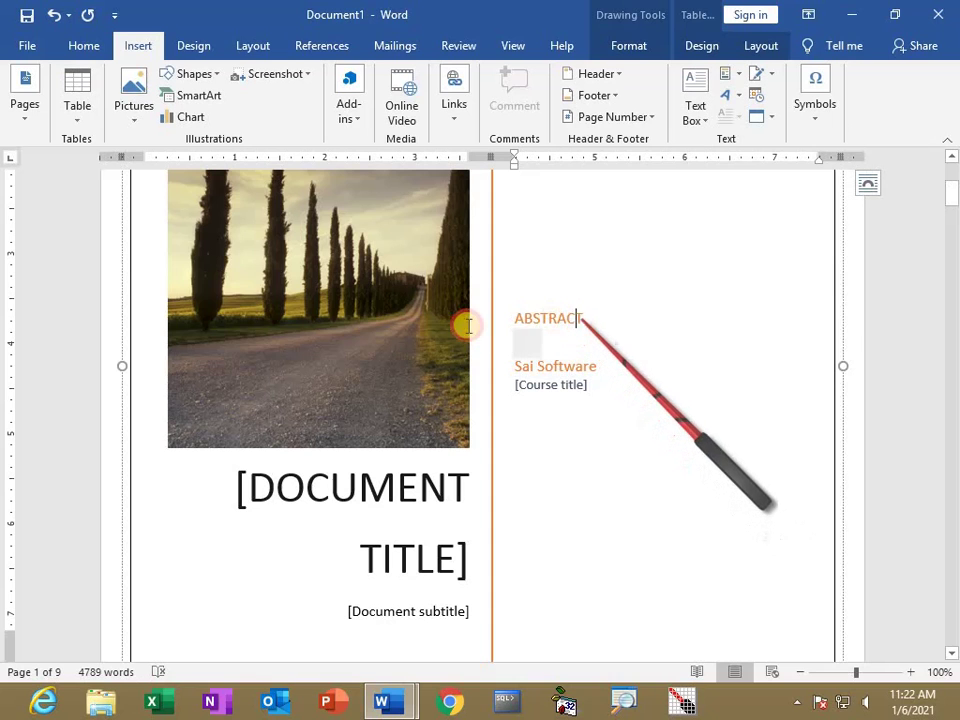
pyautogui.tripleClick(521, 318)
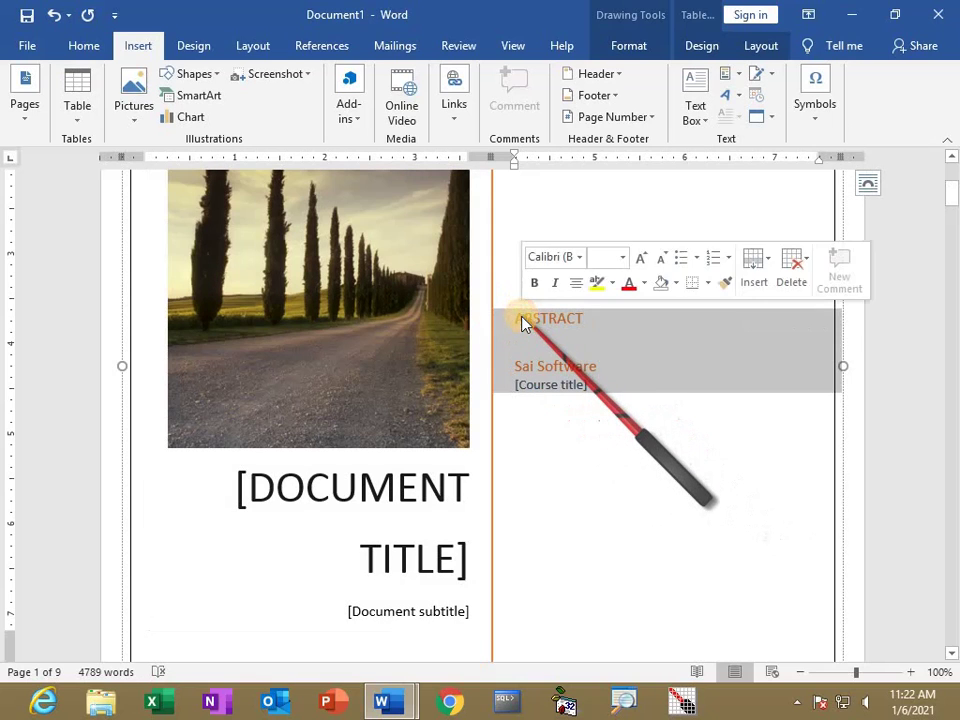
# Remove the ABSTRACT heading and set the program list in Matura MT Script Capitals, size 20.
pyautogui.press('Delete')
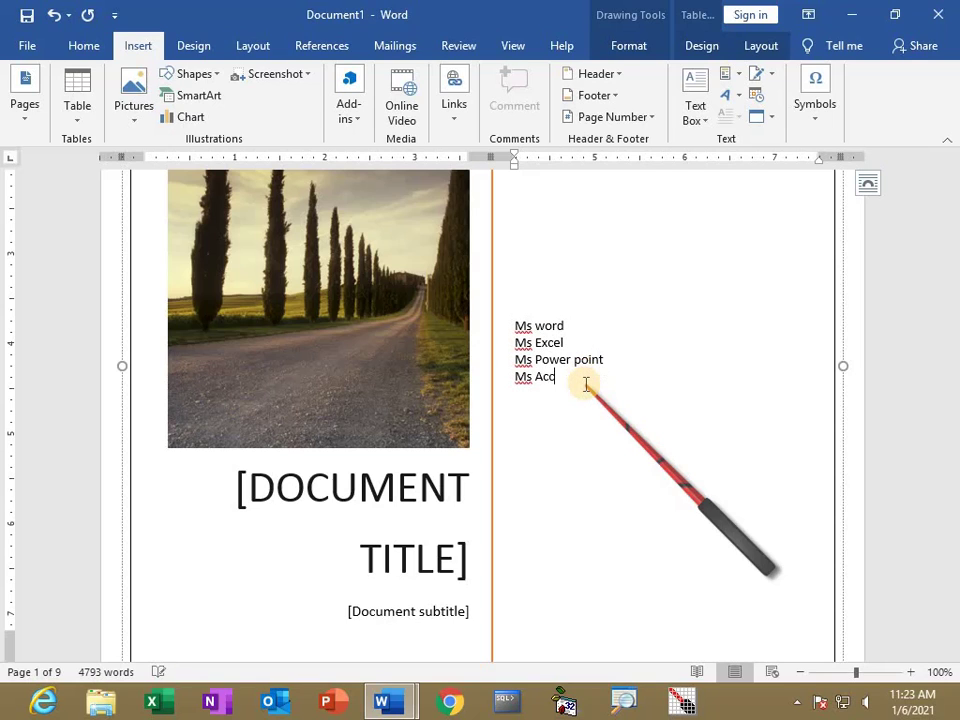
pyautogui.scroll(1, 575, 400)
pyautogui.moveTo(574, 421); pyautogui.dragTo(500, 362)
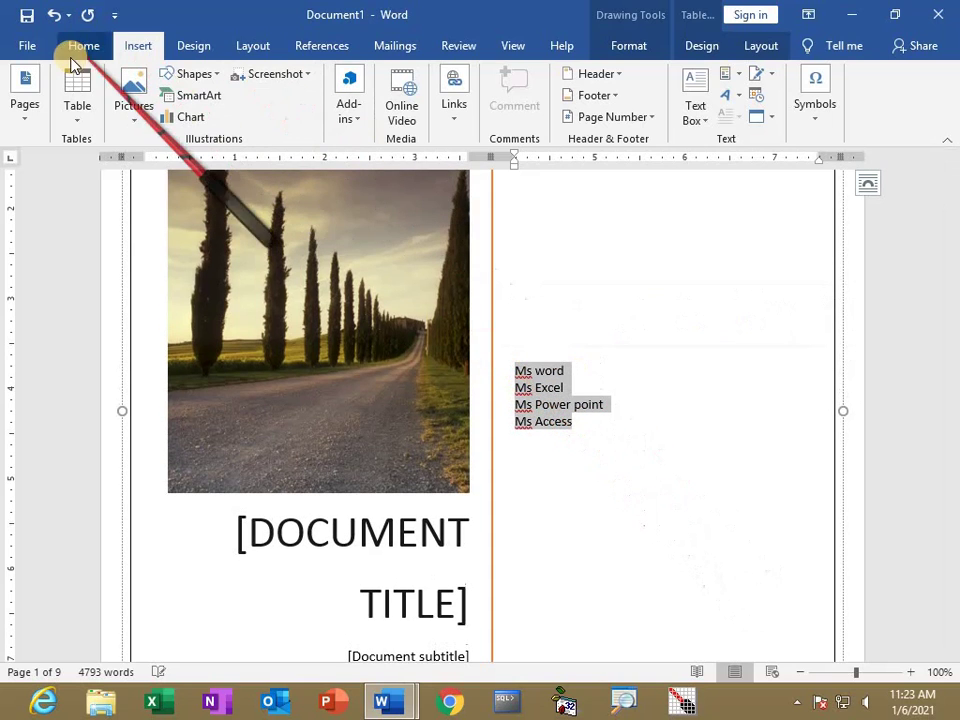
pyautogui.click(84, 45)
pyautogui.click(227, 84)
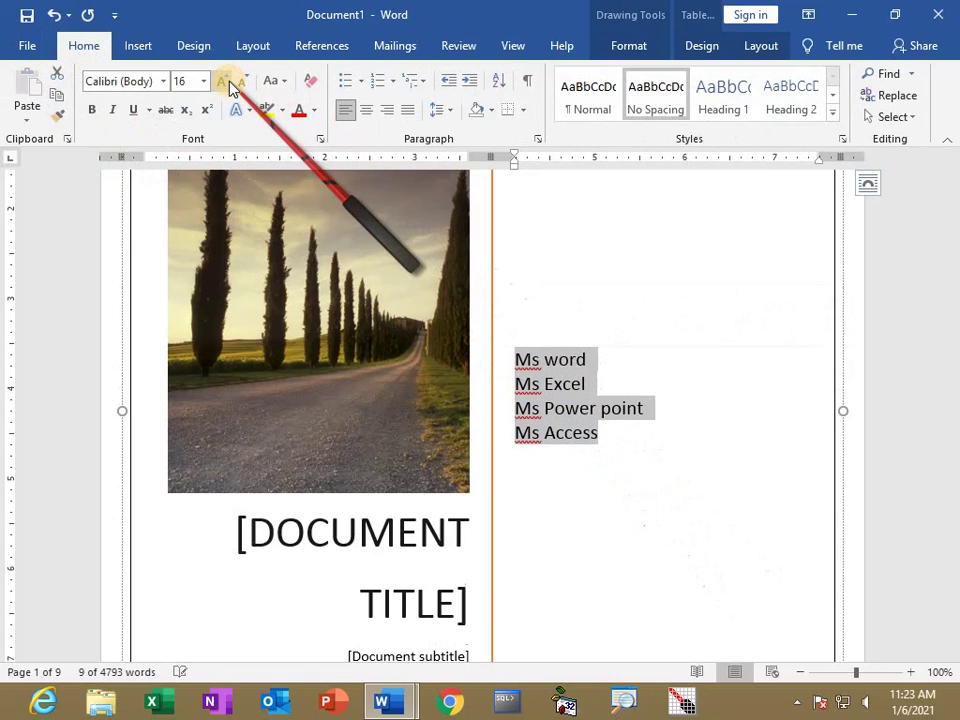
pyautogui.click(228, 84)
pyautogui.click(220, 84)
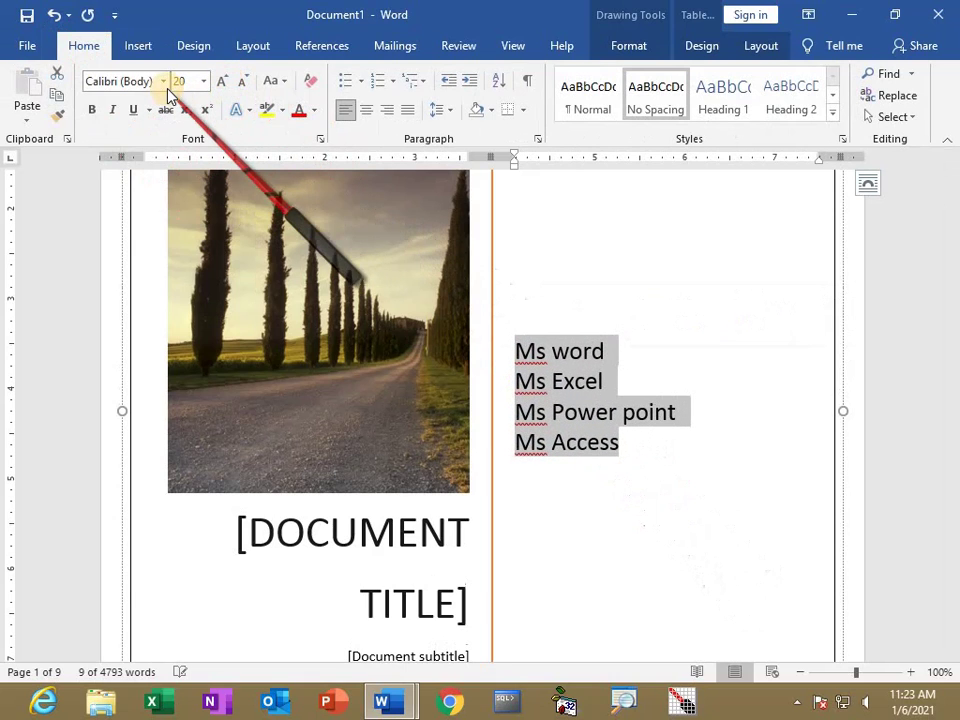
pyautogui.click(165, 84)
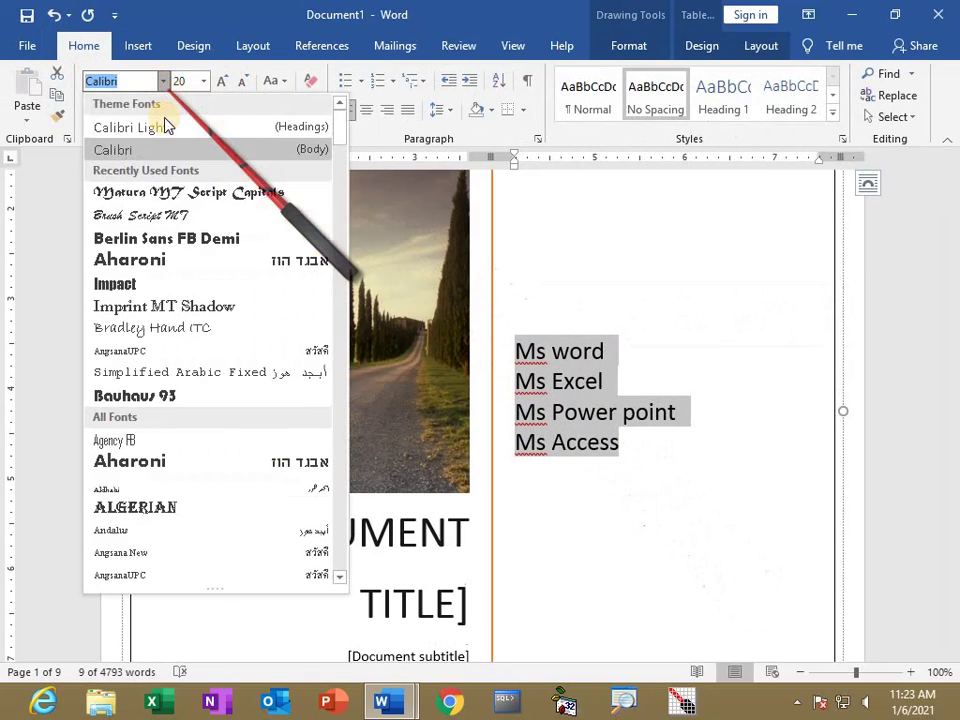
pyautogui.click(161, 191)
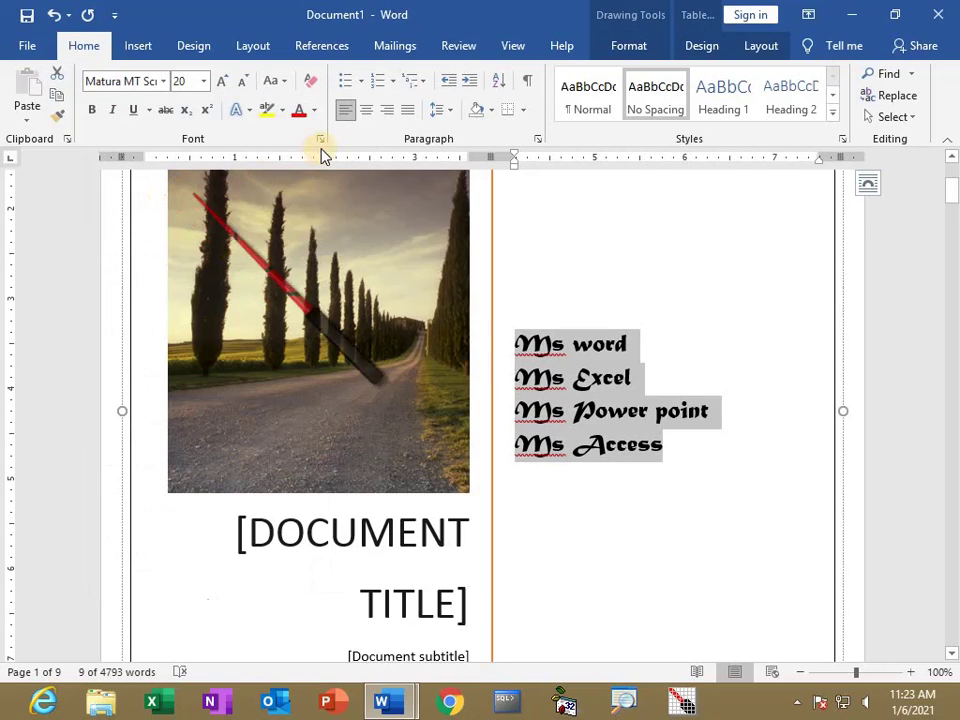
# Colour the program list red, then recolour the Ms Excel line purple.
pyautogui.click(316, 112)
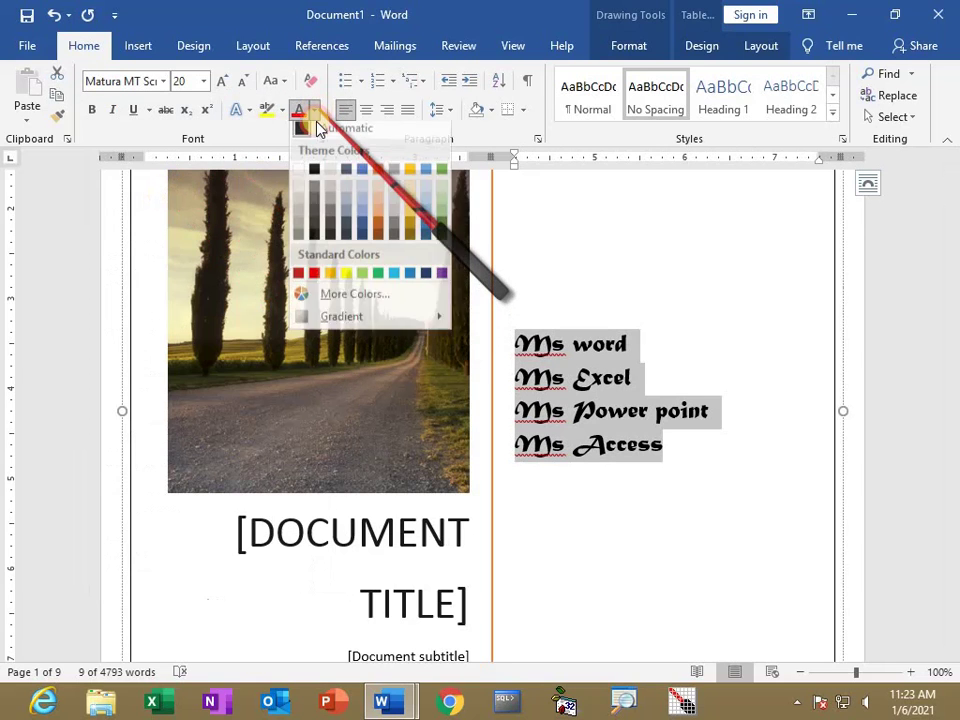
pyautogui.click(316, 280)
pyautogui.click(573, 343)
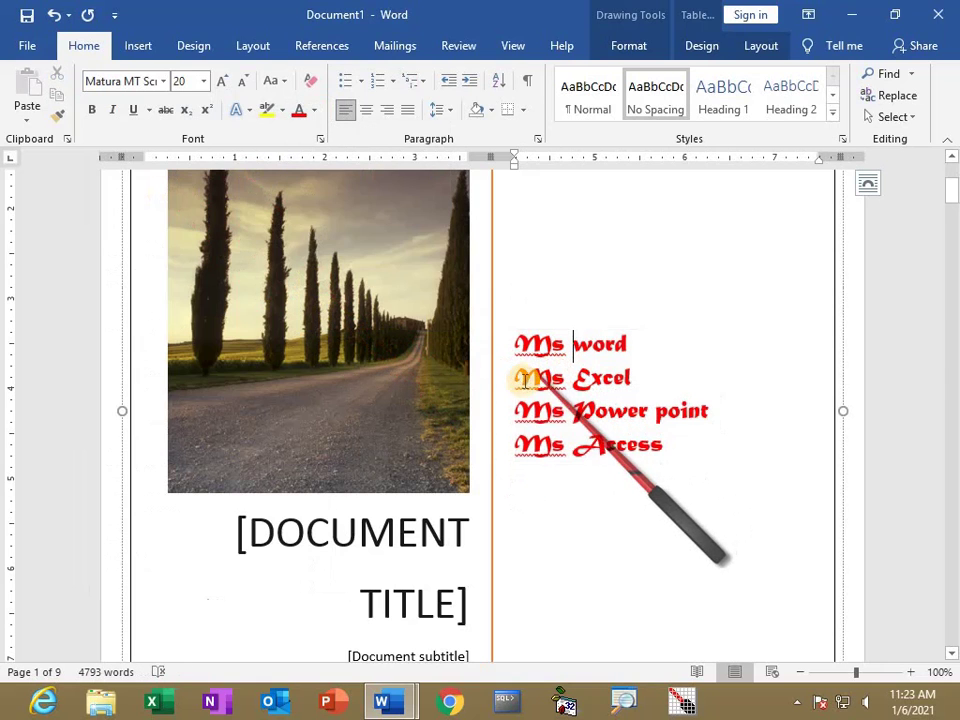
pyautogui.moveTo(516, 378); pyautogui.dragTo(645, 380)
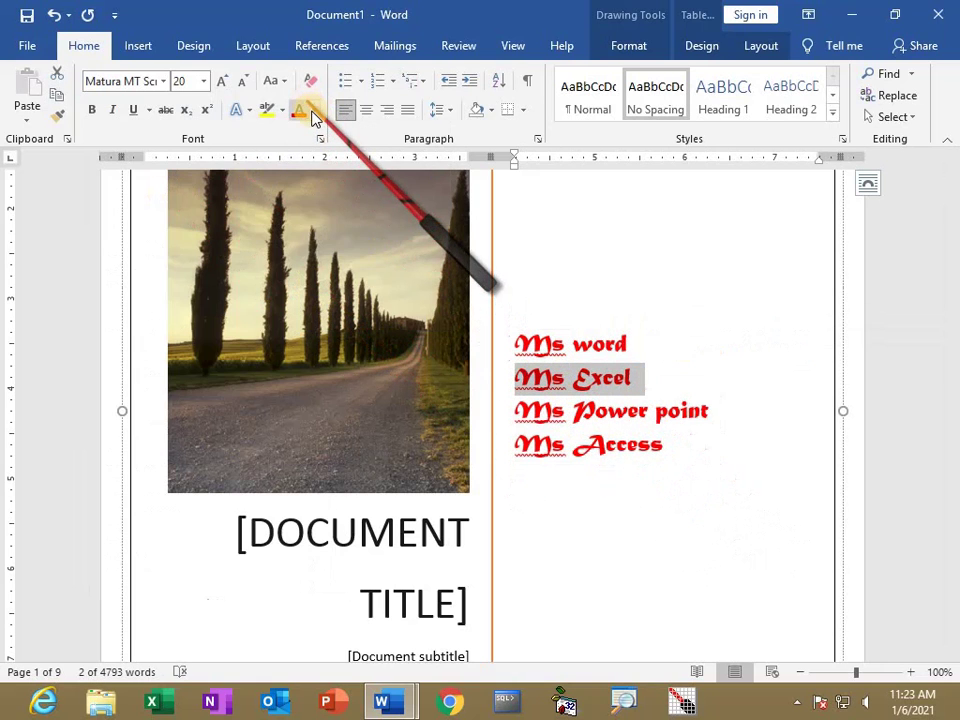
pyautogui.click(314, 110)
pyautogui.click(439, 281)
pyautogui.click(528, 420)
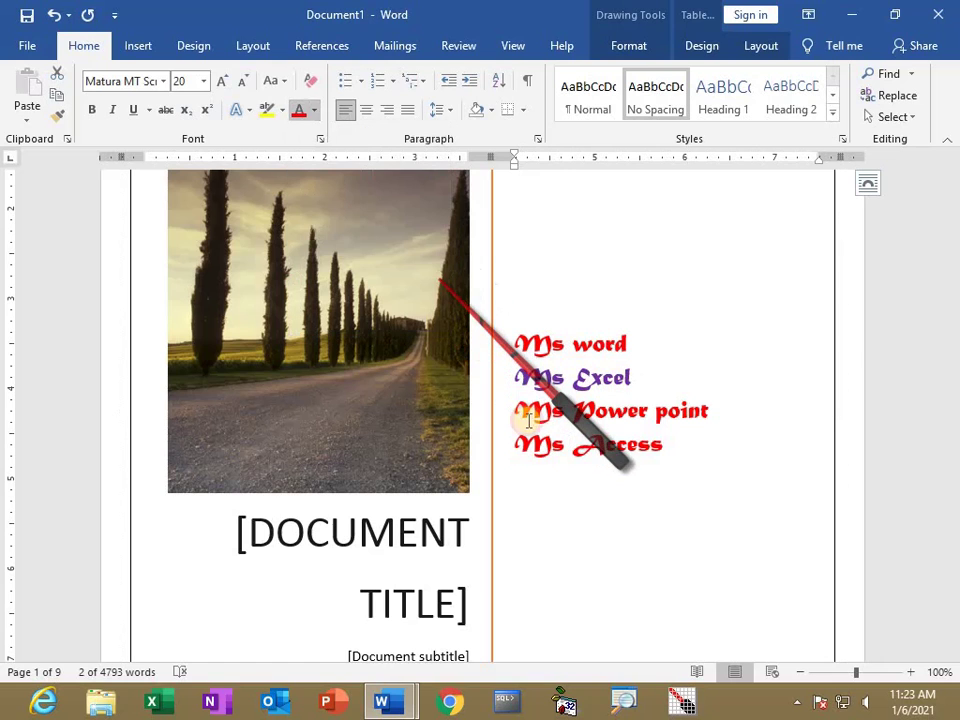
# Make the Ms Power point line green and the Ms Access line blue.
pyautogui.moveTo(519, 413); pyautogui.dragTo(720, 410)
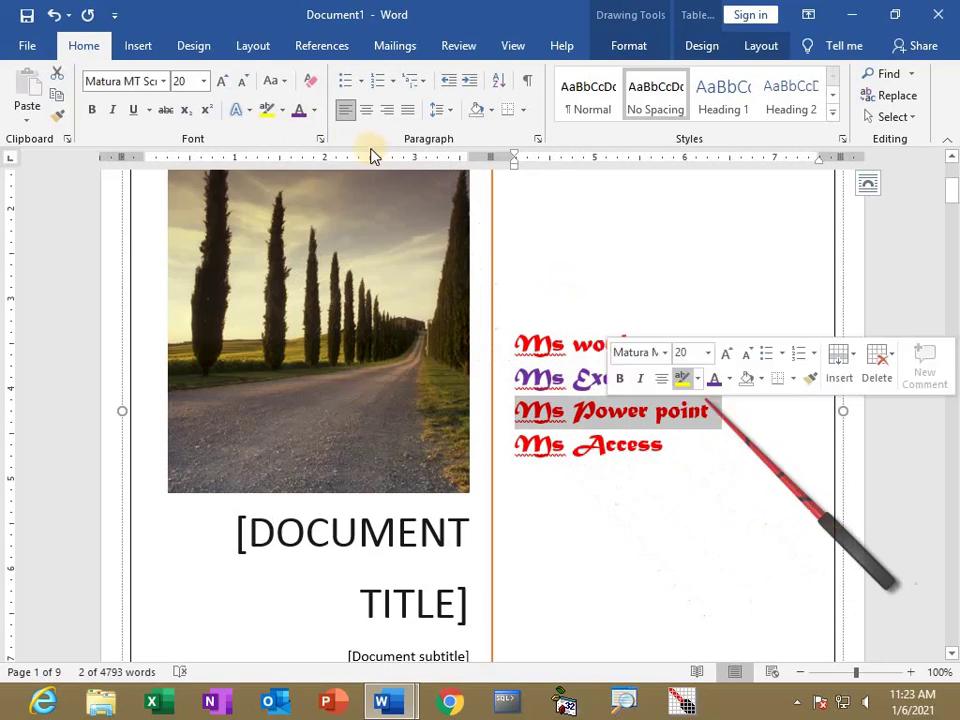
pyautogui.click(314, 110)
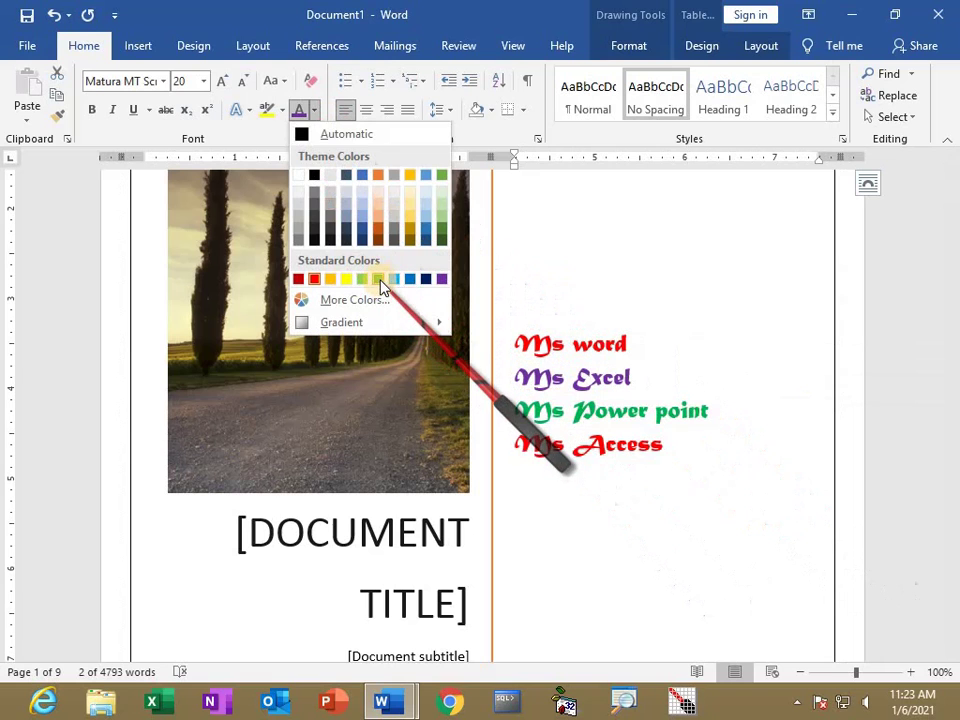
pyautogui.click(376, 280)
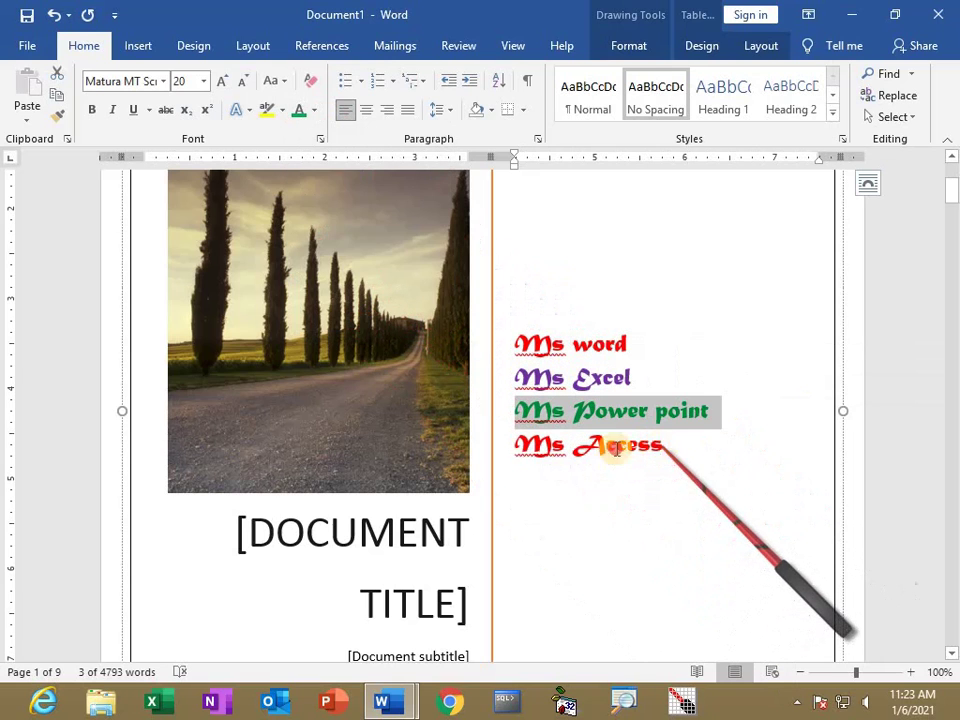
pyautogui.moveTo(657, 447); pyautogui.dragTo(497, 446)
pyautogui.click(314, 110)
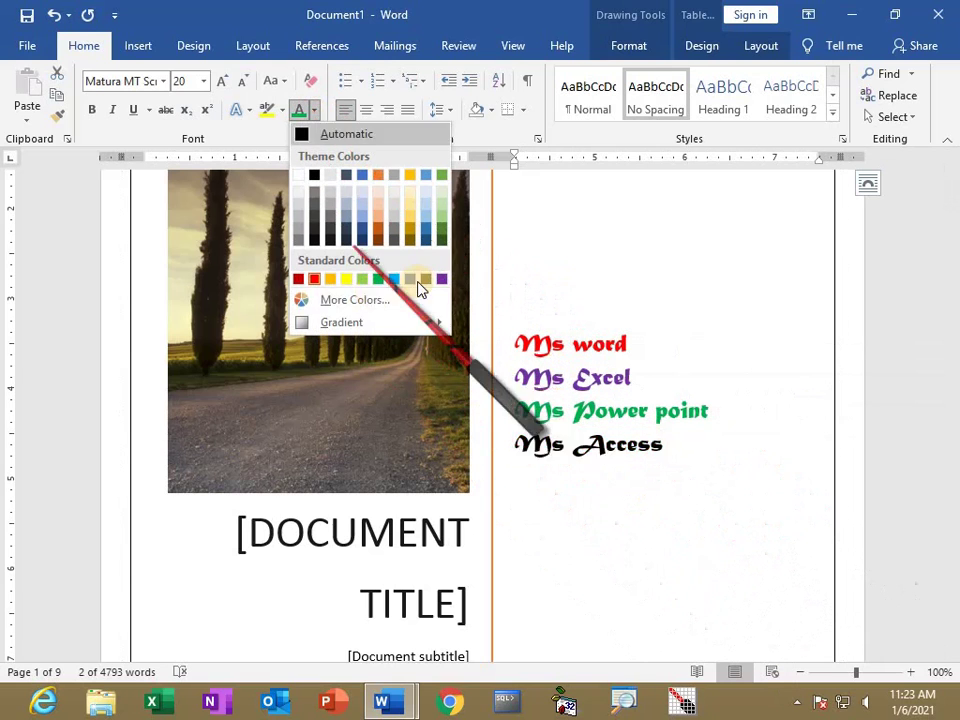
pyautogui.click(410, 281)
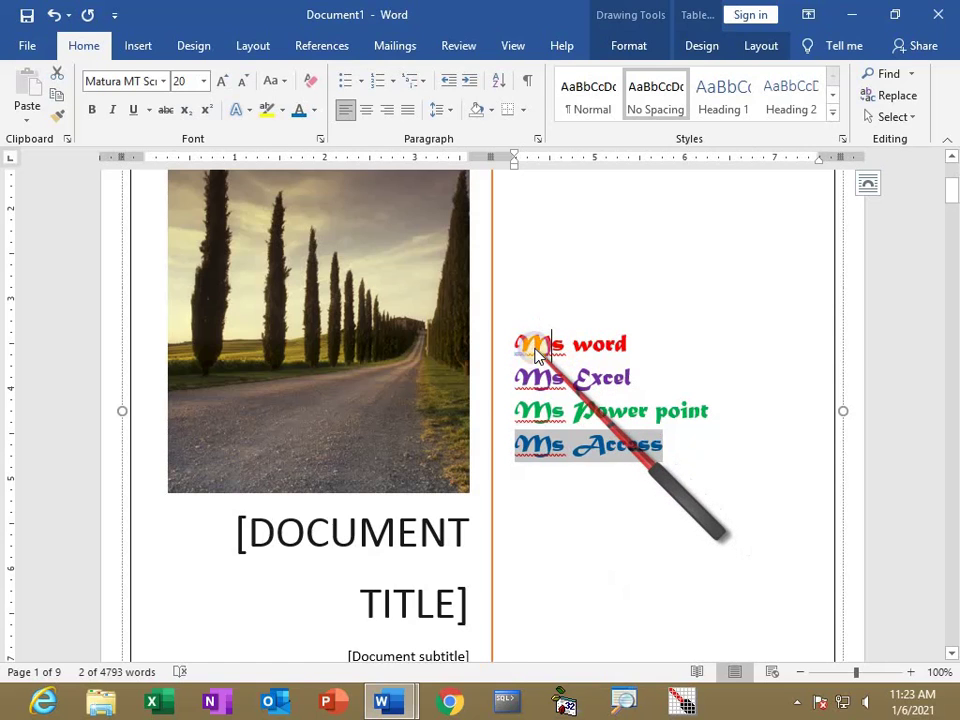
# Accept the MS spelling suggestion in 'Ms word' and 'Ms Excel', then Ignore All for Ms.
pyautogui.rightClick(537, 351)
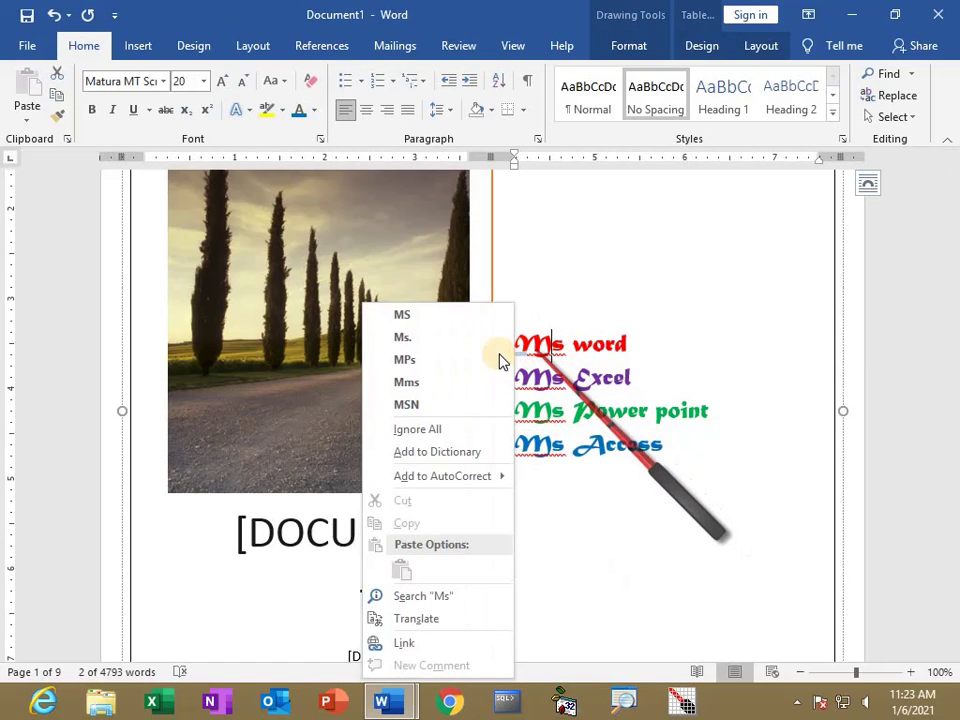
pyautogui.click(411, 316)
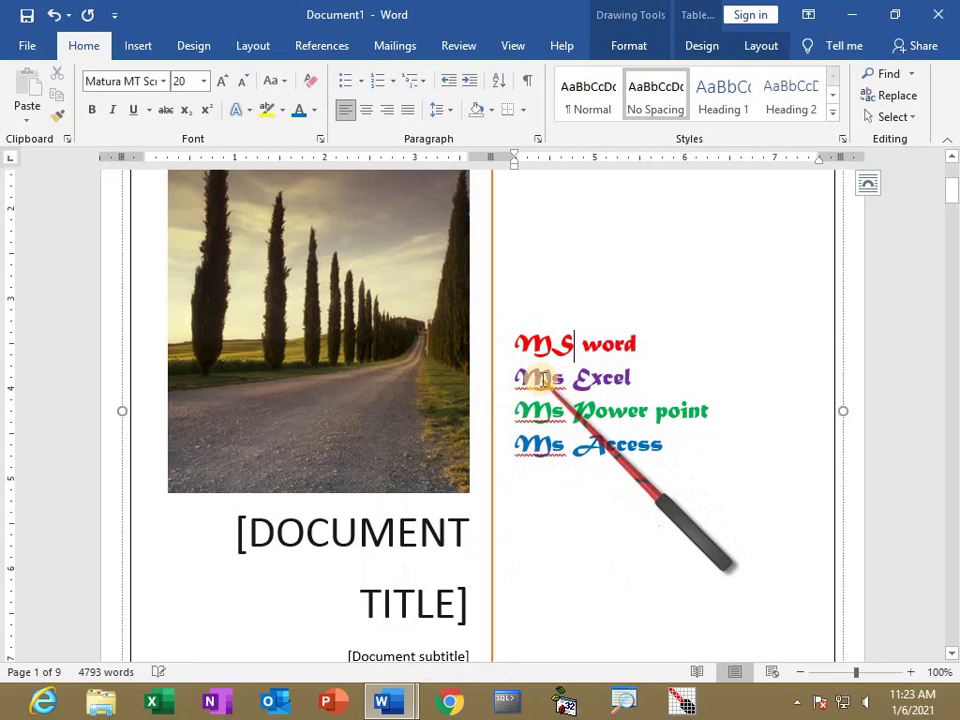
pyautogui.rightClick(543, 386)
pyautogui.click(414, 316)
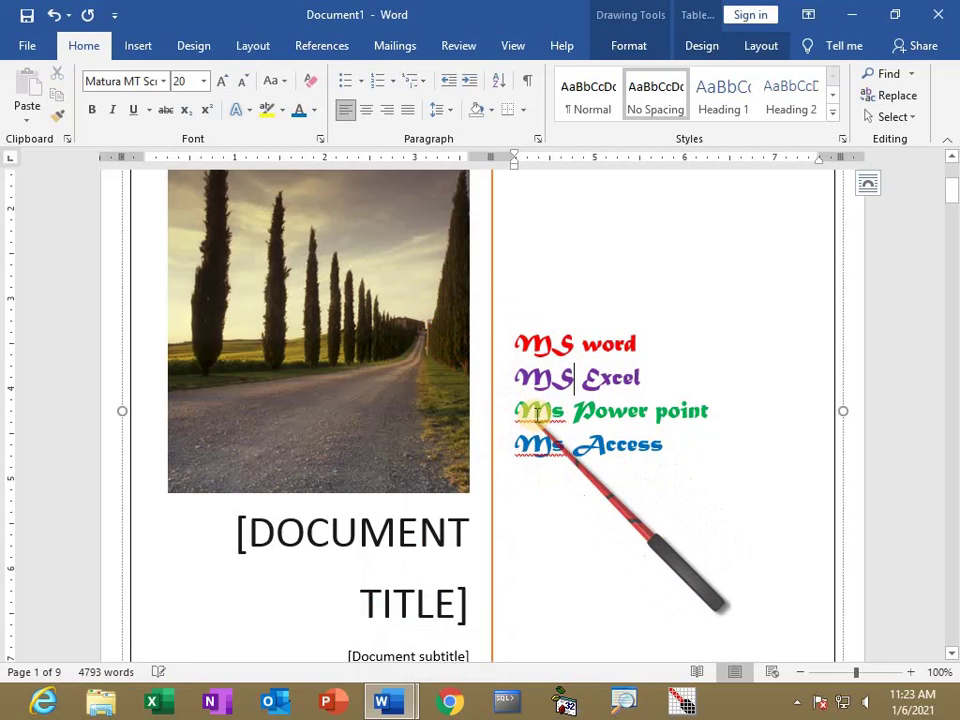
pyautogui.rightClick(537, 420)
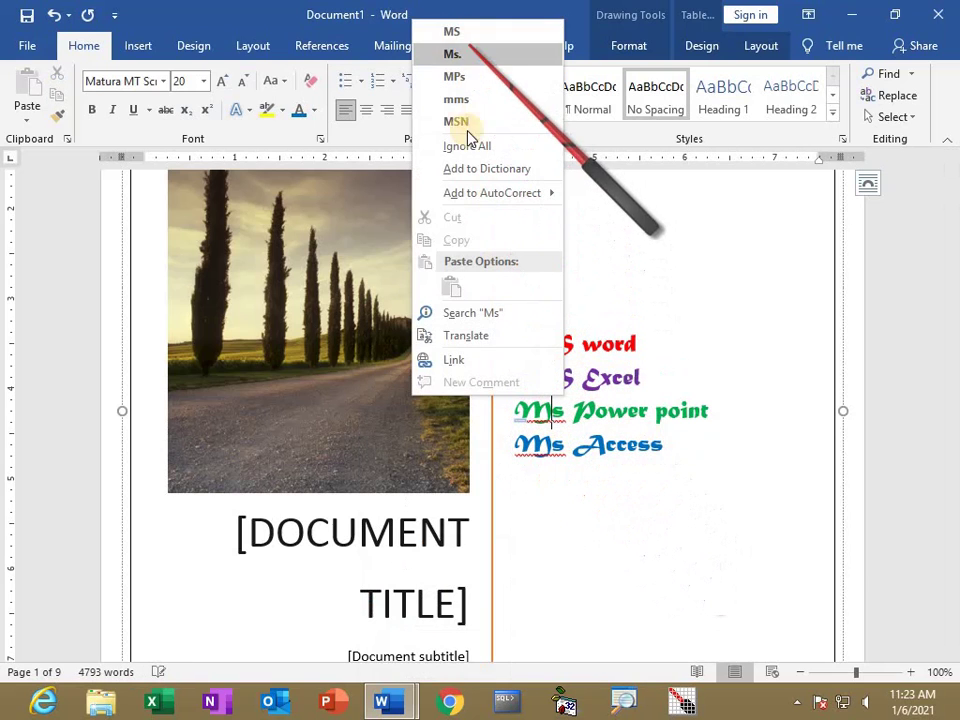
pyautogui.click(468, 147)
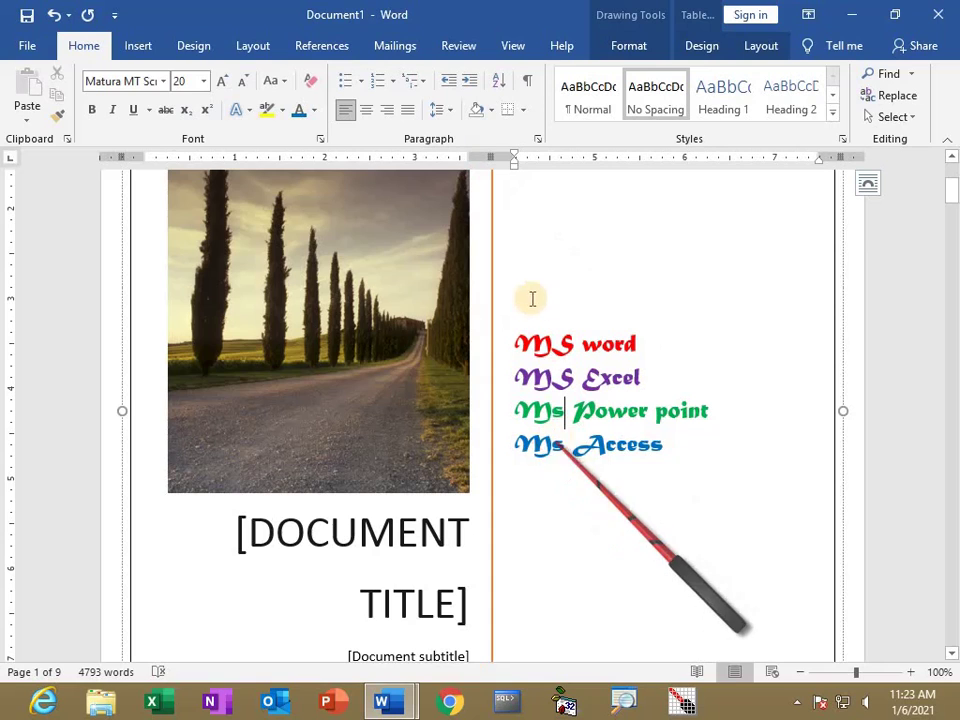
pyautogui.click(565, 410)
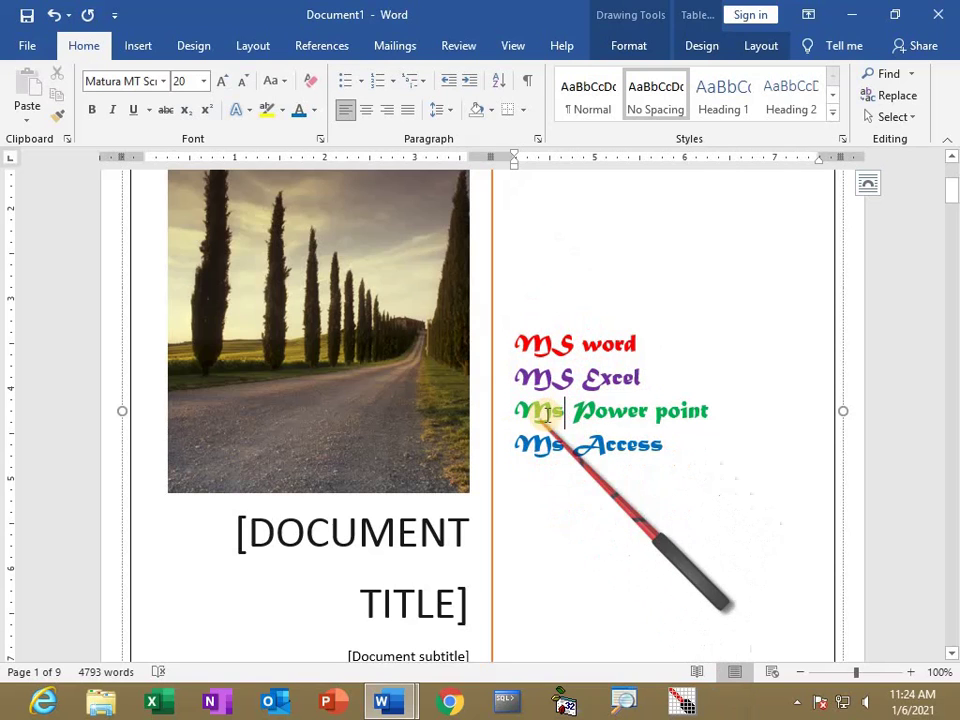
pyautogui.scroll(-2, 303, 440)
# Replace the cover title placeholder with MICROSOFT OFFICE, removing the stray 2016.
pyautogui.click(290, 396)
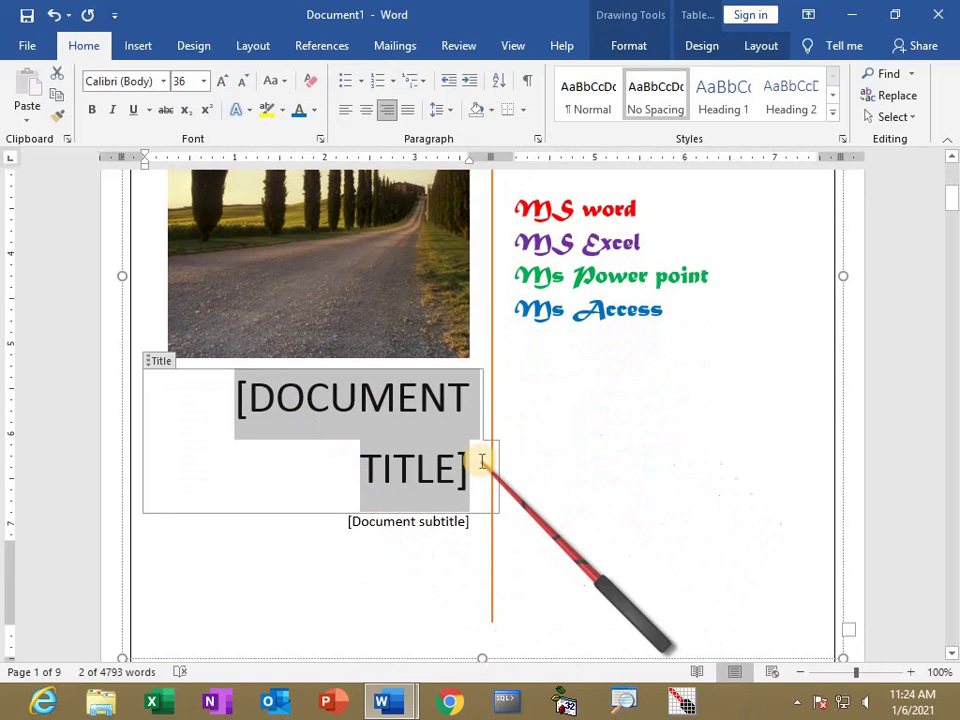
pyautogui.write('MICROSOF')
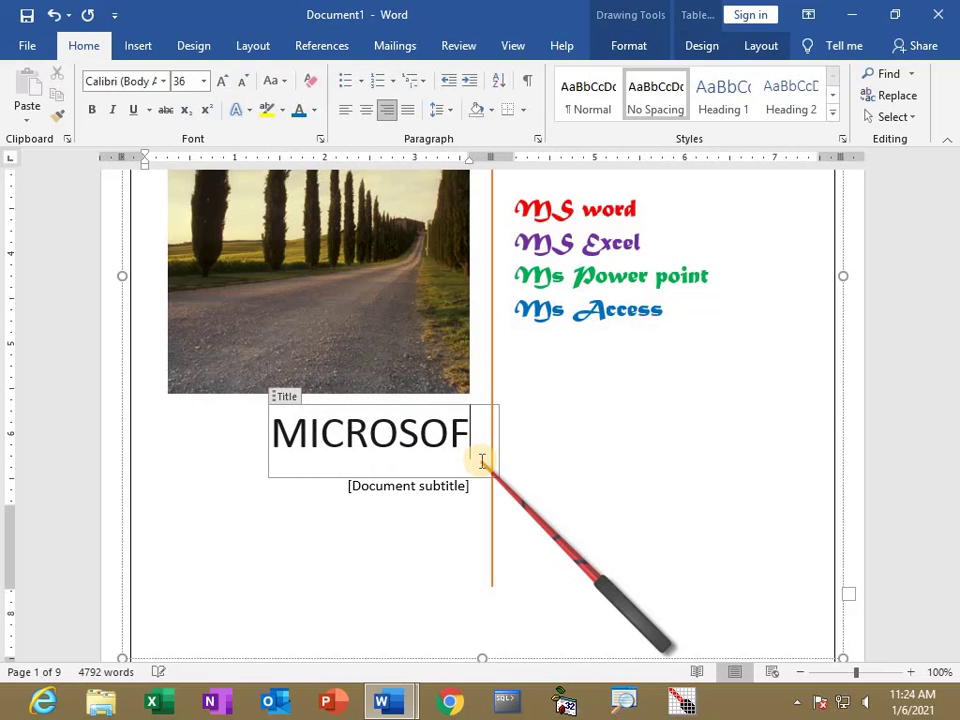
pyautogui.write('T OFFICE 2016')
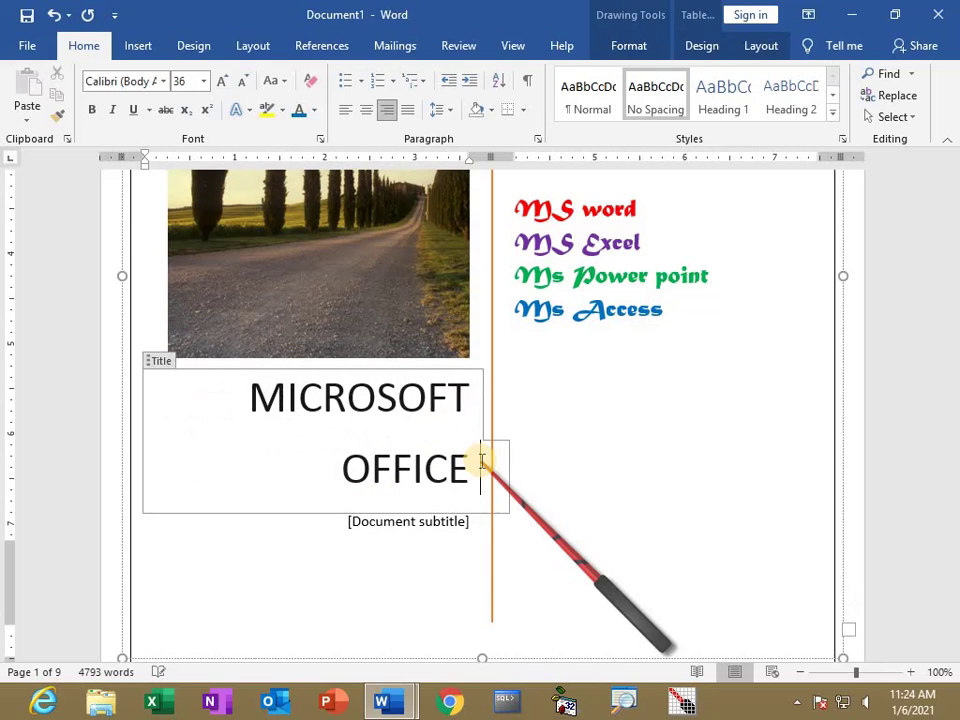
pyautogui.click(405, 530)
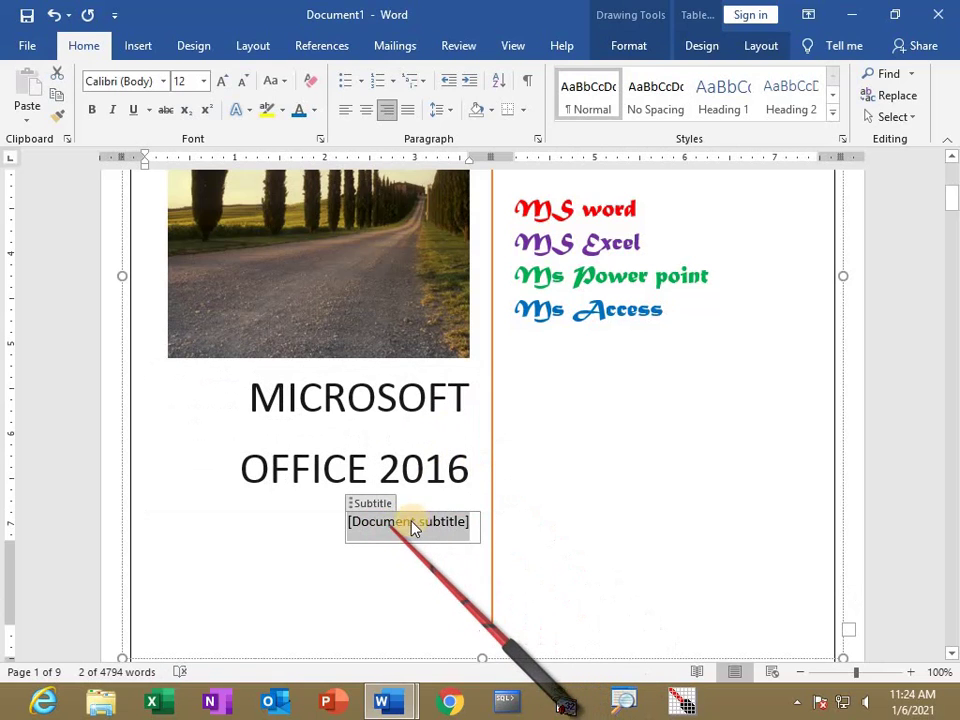
pyautogui.tripleClick(485, 466)
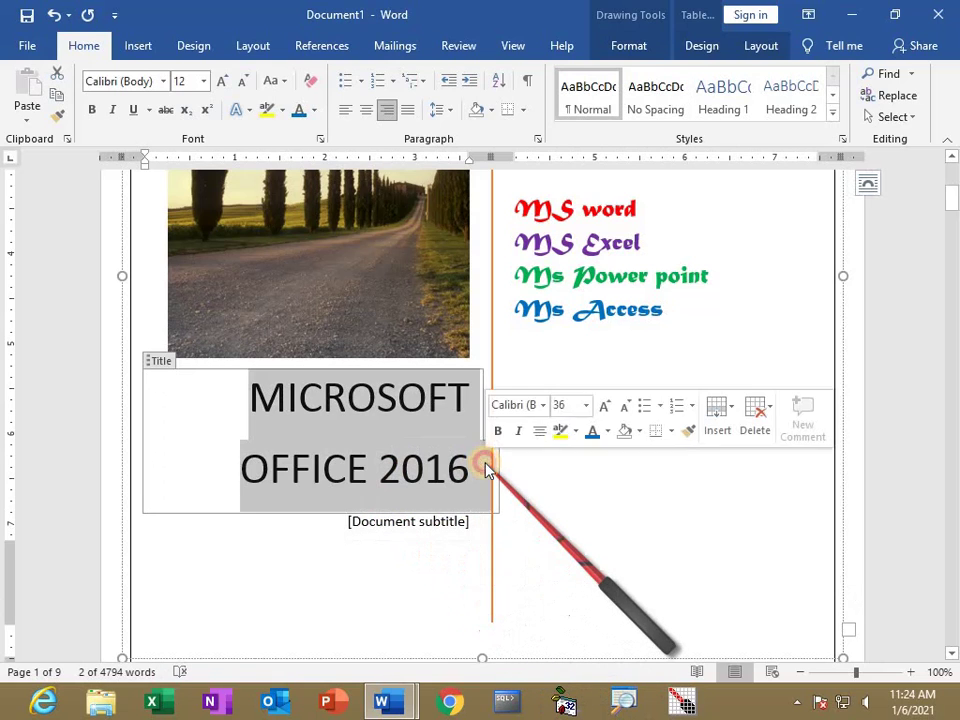
pyautogui.click(462, 469)
pyautogui.press('BackSpace')
pyautogui.press('BackSpace')
pyautogui.press('BackSpace')
pyautogui.press('BackSpace')
pyautogui.press('BackSpace')
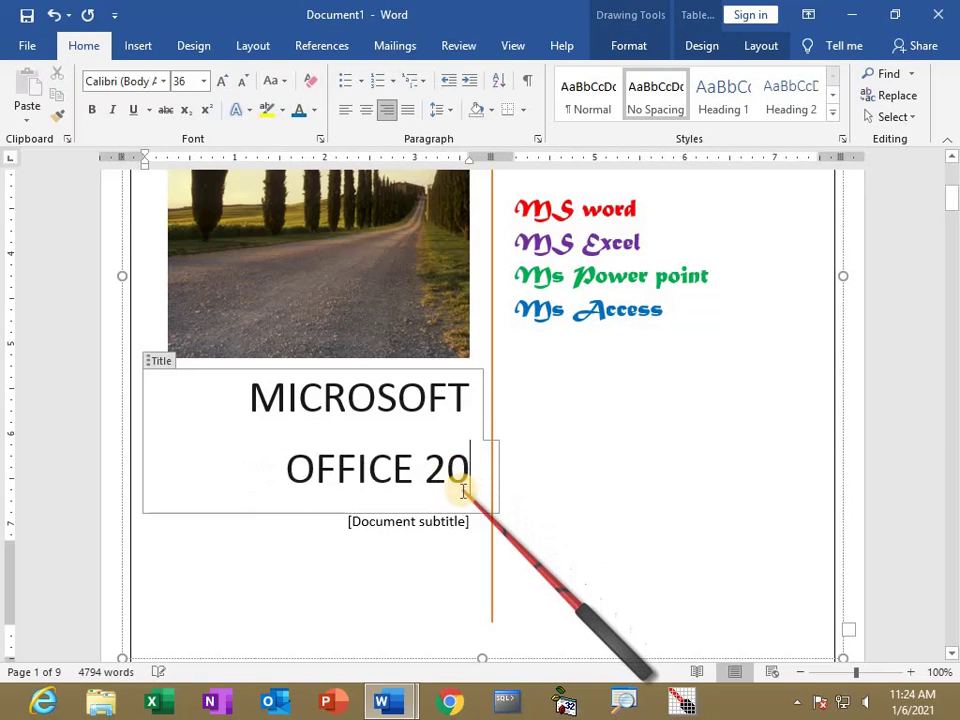
# Enter 2016 as the subtitle, enlarge it twice, and take the title out of all capitals.
pyautogui.click(470, 521)
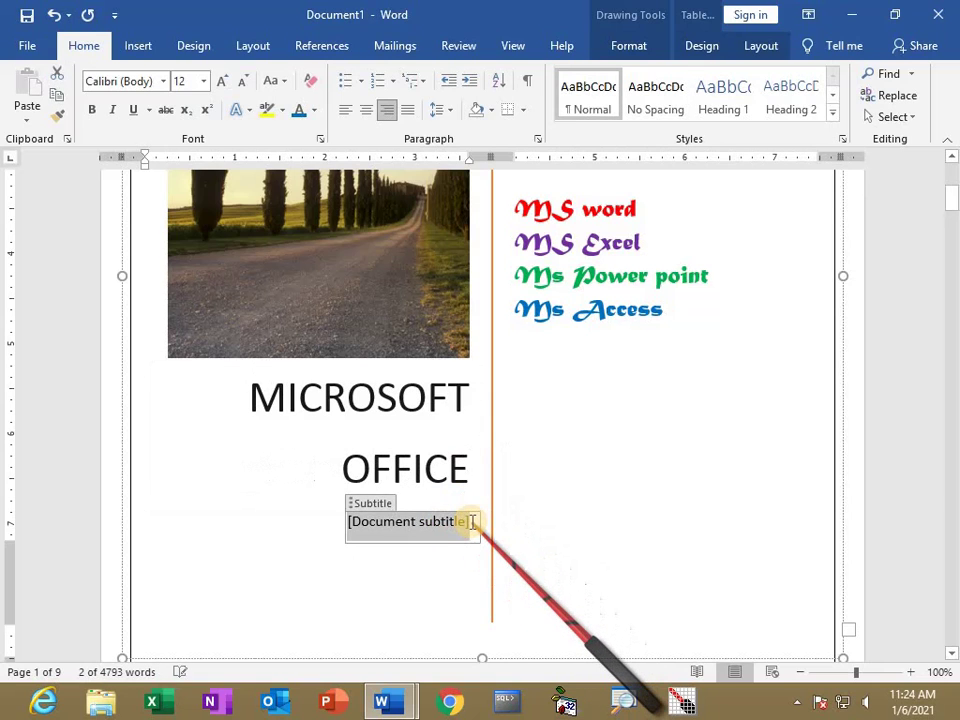
pyautogui.write('2016')
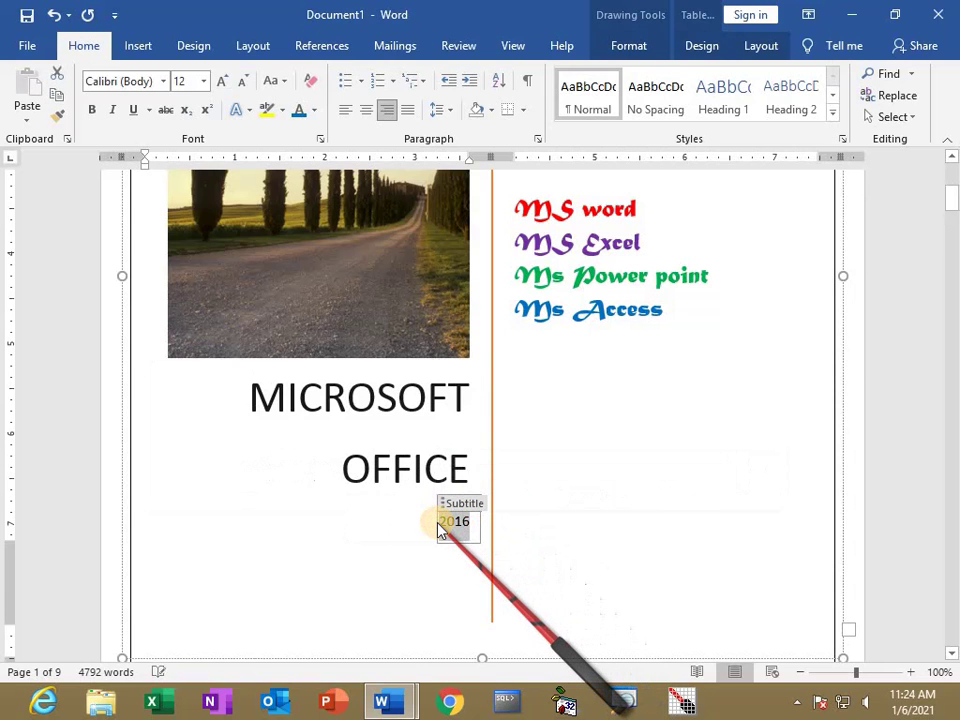
pyautogui.doubleClick(439, 524)
pyautogui.hotkey('ctrl', 'shift', '.')
pyautogui.hotkey('ctrl', 'shift', '.')
pyautogui.hotkey('ctrl', 'shift', '.')
pyautogui.hotkey('ctrl', 'shift', '.')
pyautogui.hotkey('ctrl', 'shift', '.')
pyautogui.hotkey('ctrl', 'shift', '.')
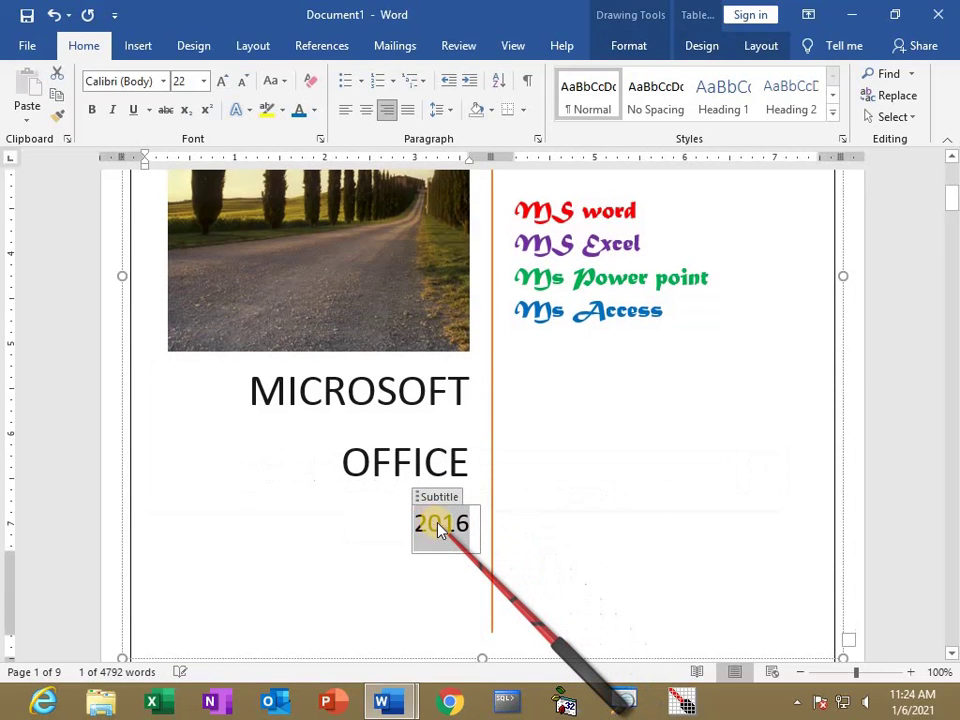
pyautogui.hotkey('ctrl', 'shift', '.')
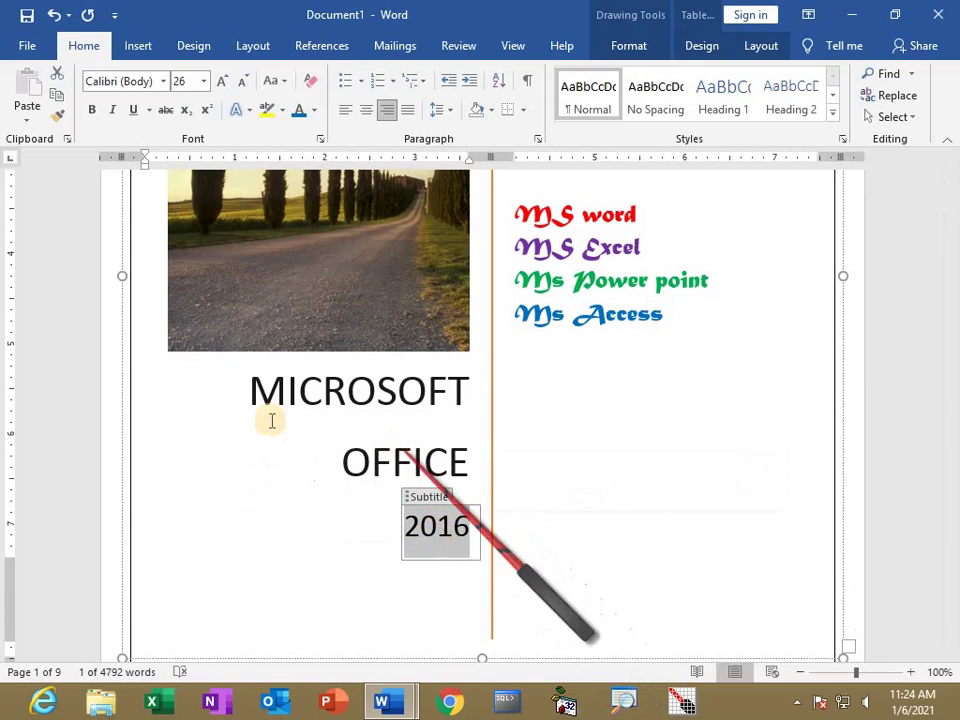
pyautogui.moveTo(252, 389); pyautogui.dragTo(479, 458)
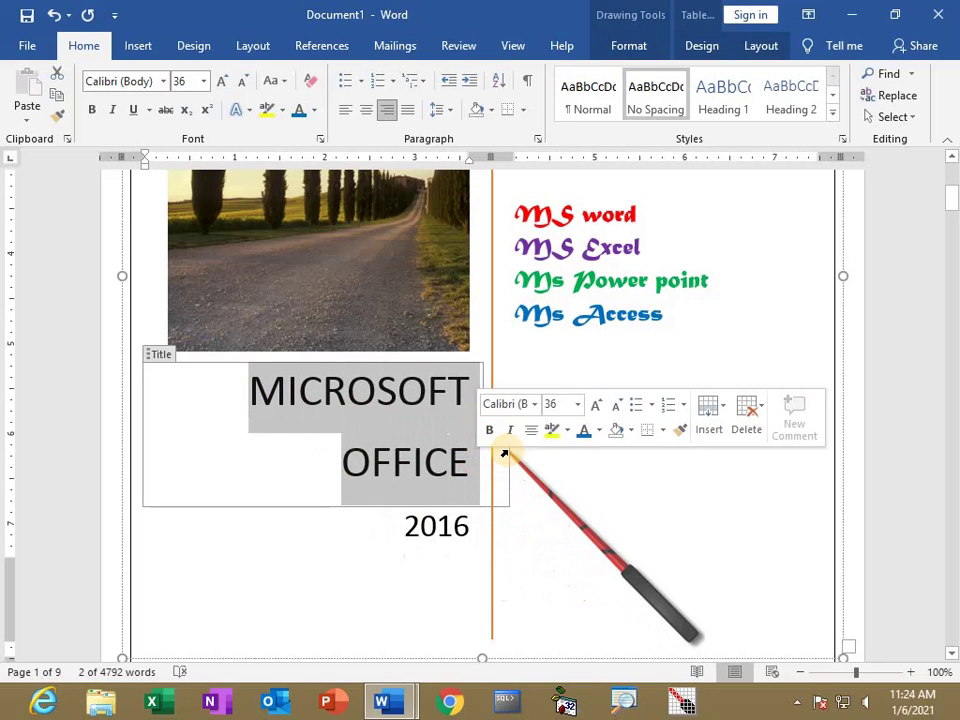
pyautogui.hotkey('shift', 'F3')
pyautogui.hotkey('shift', 'F3')
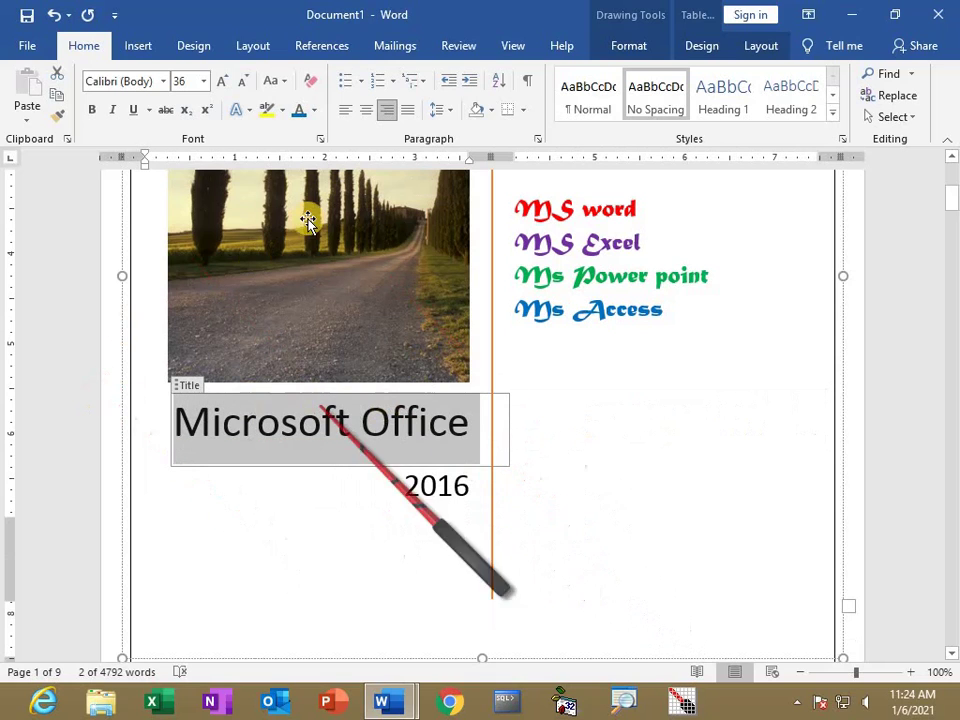
# Format the Microsoft Office title with the Berlin Sans FB font and red font colour.
pyautogui.click(166, 82)
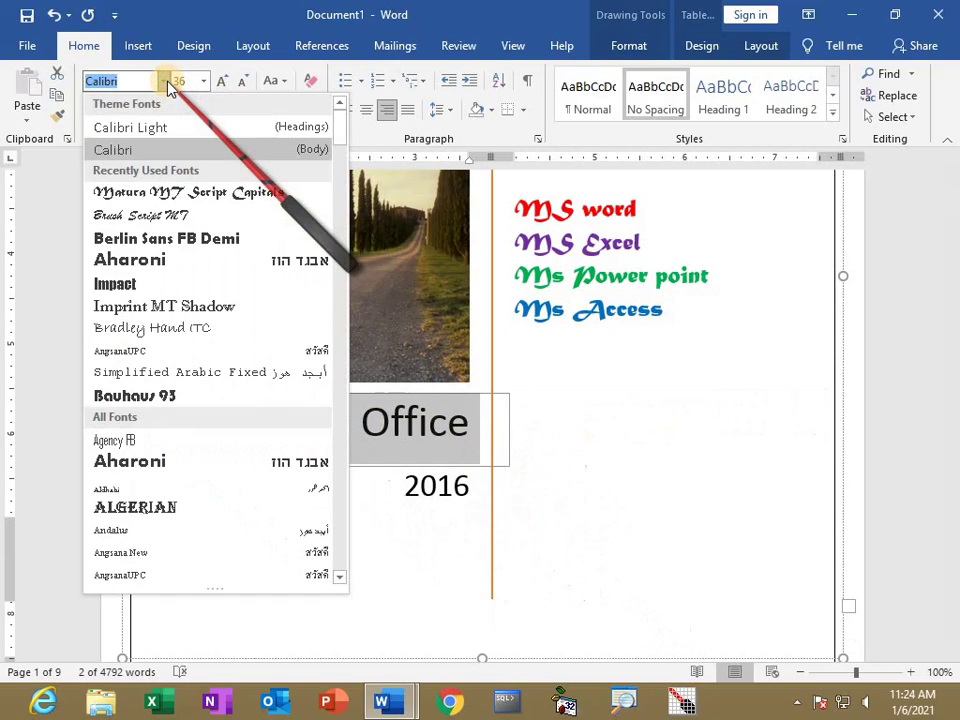
pyautogui.click(150, 239)
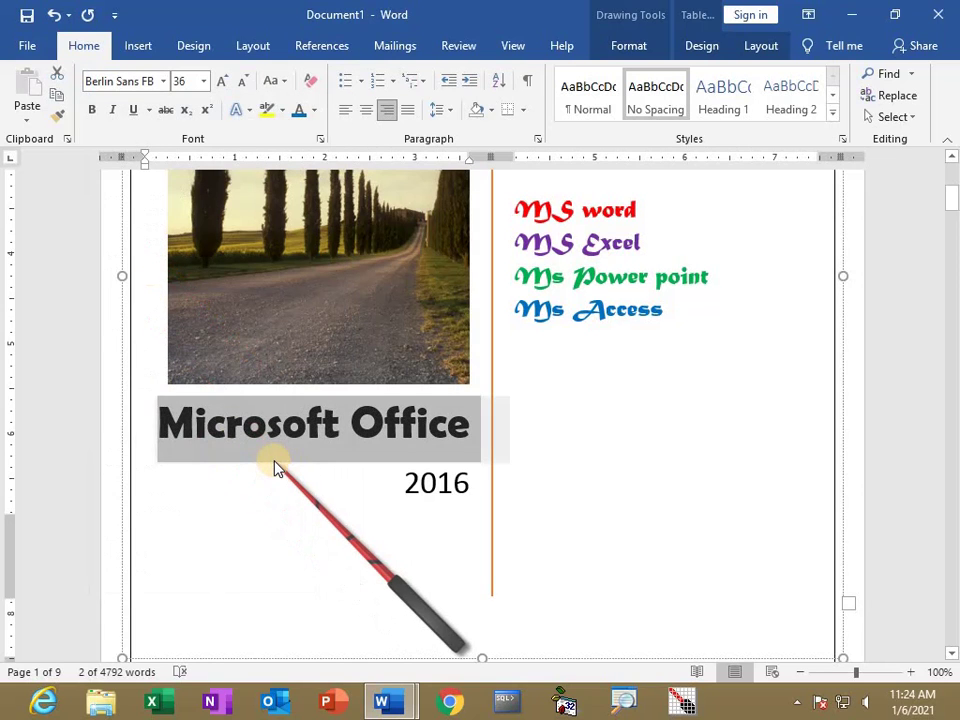
pyautogui.click(315, 112)
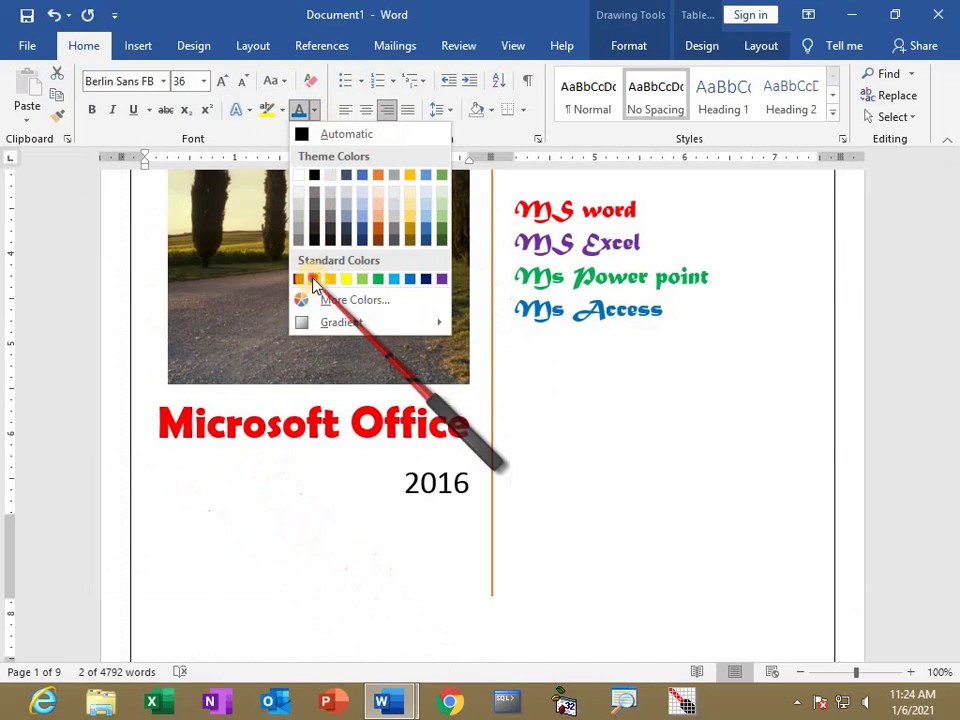
pyautogui.click(312, 280)
pyautogui.click(611, 403)
pyautogui.scroll(6, 600, 380)
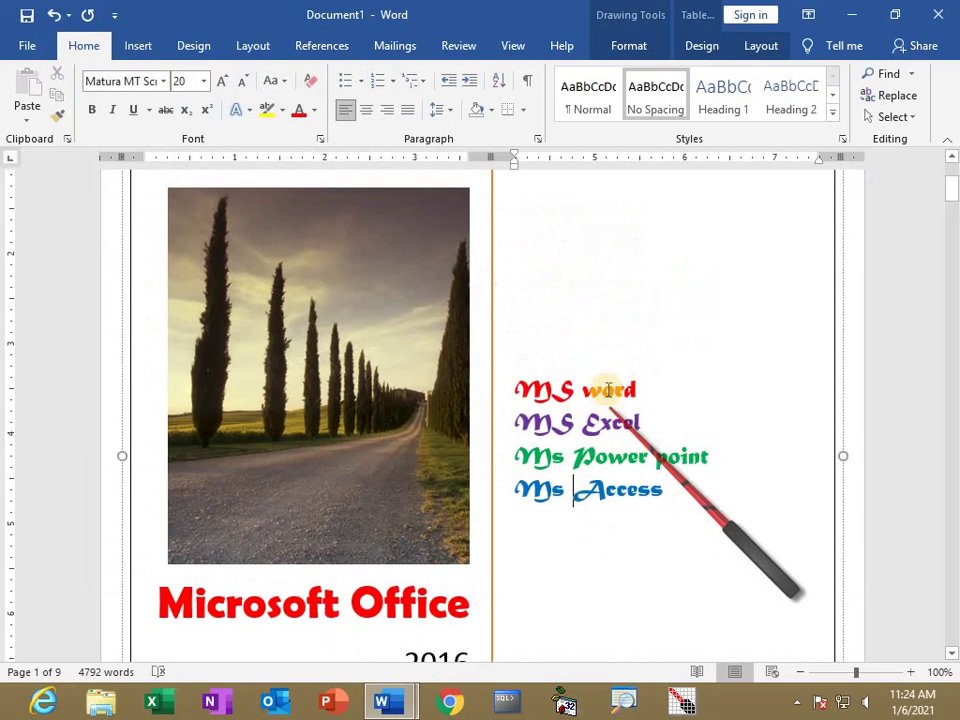
# Delete the road picture from the cover page.
pyautogui.scroll(-4, 608, 388)
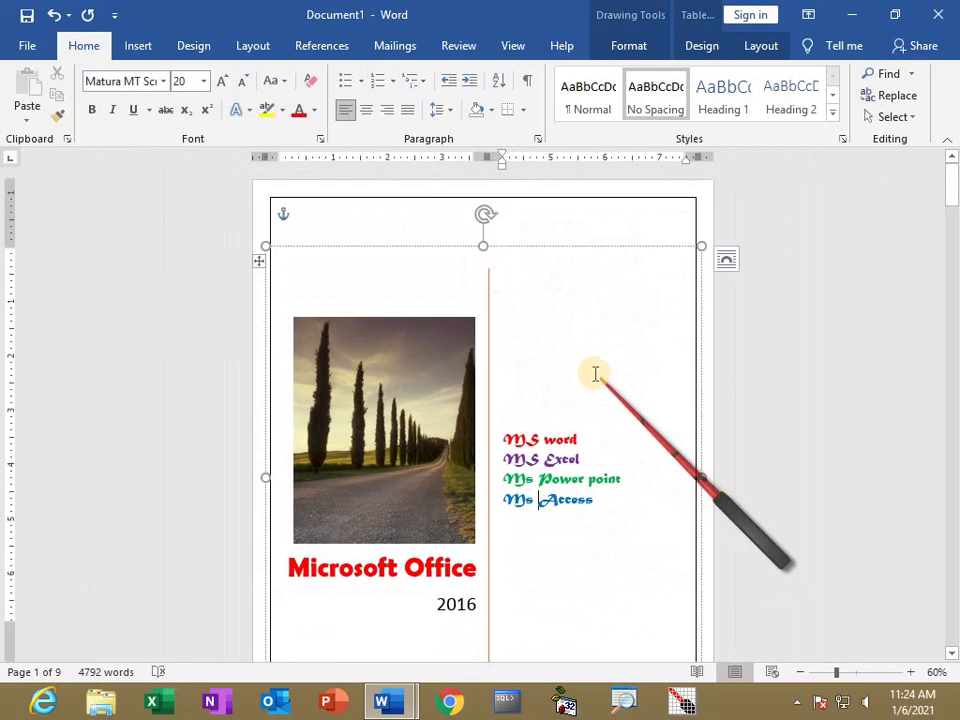
pyautogui.scroll(-2, 594, 375)
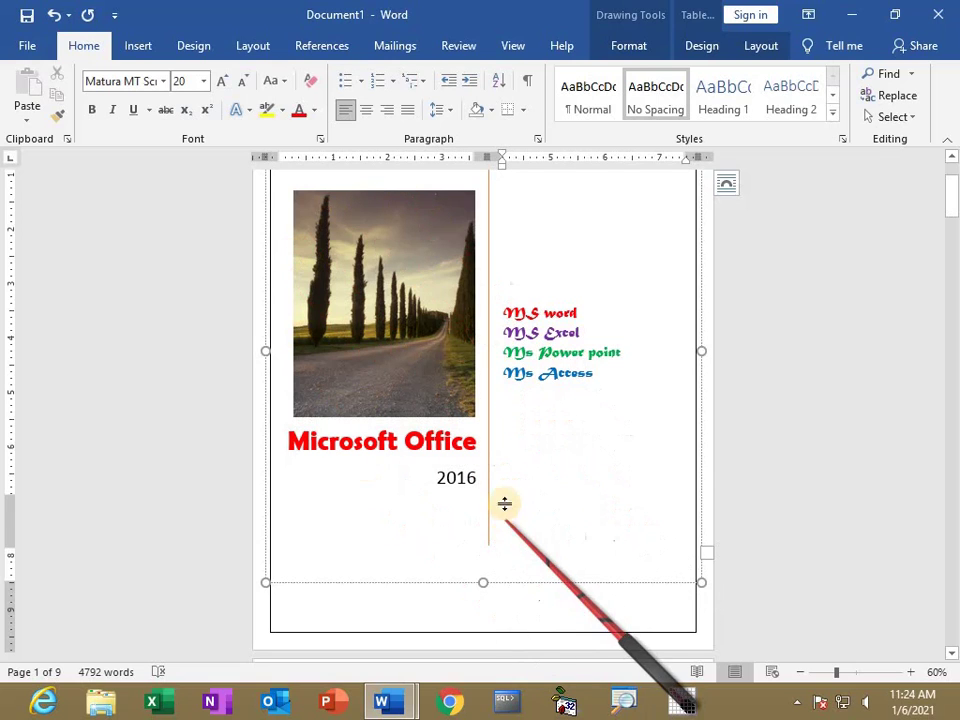
pyautogui.click(388, 312)
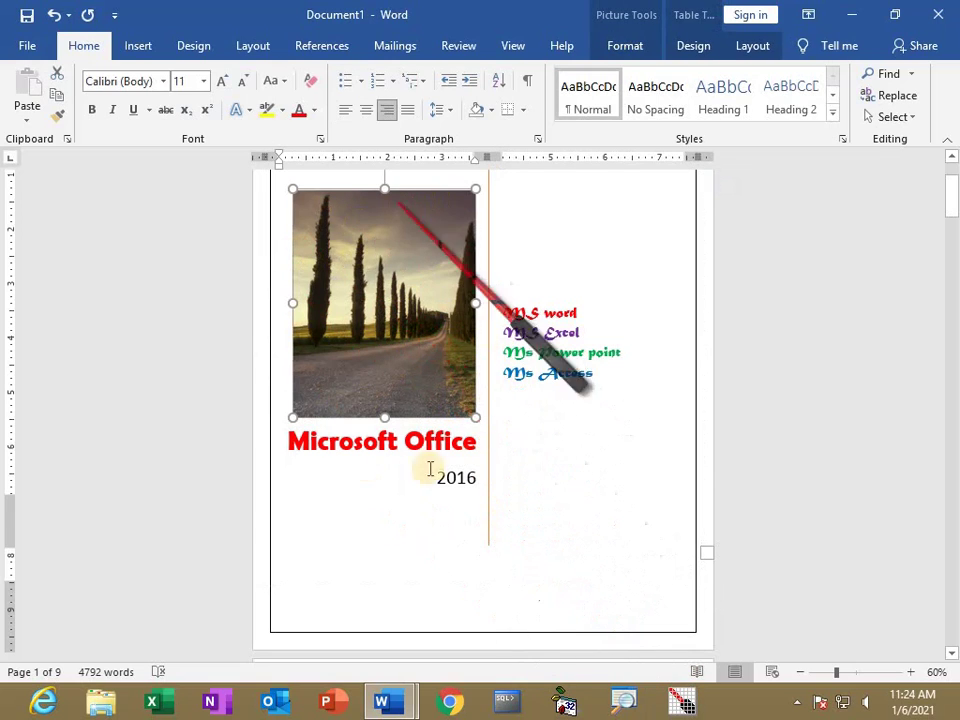
pyautogui.press('Delete')
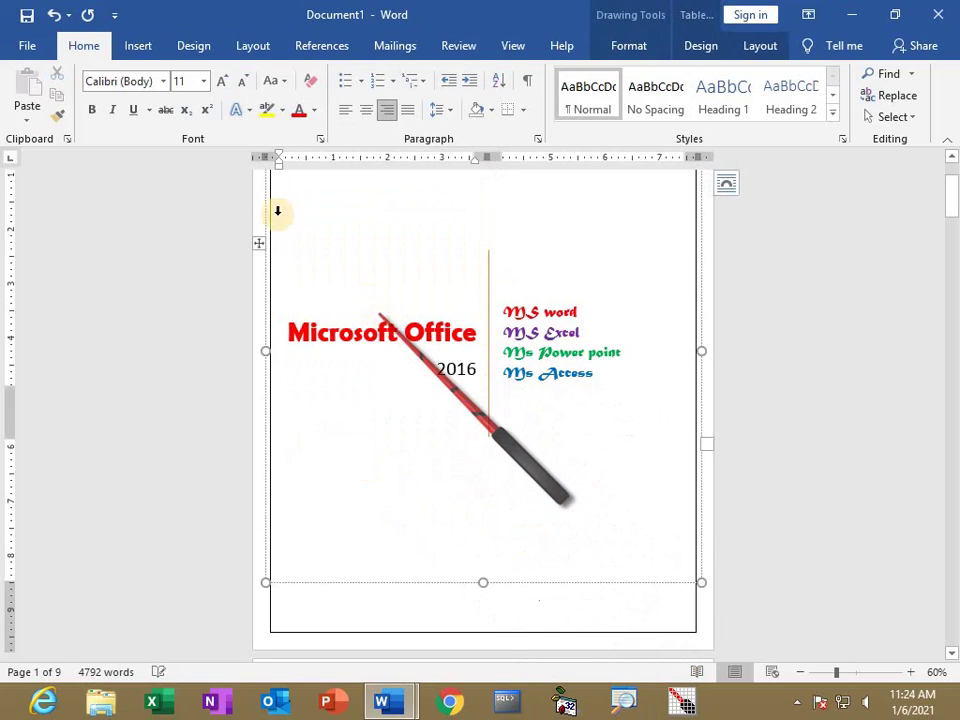
# Insert Lord Ganesh (12) from Desktop's Sai Software photoshop images folder, then remove it again.
pyautogui.click(135, 47)
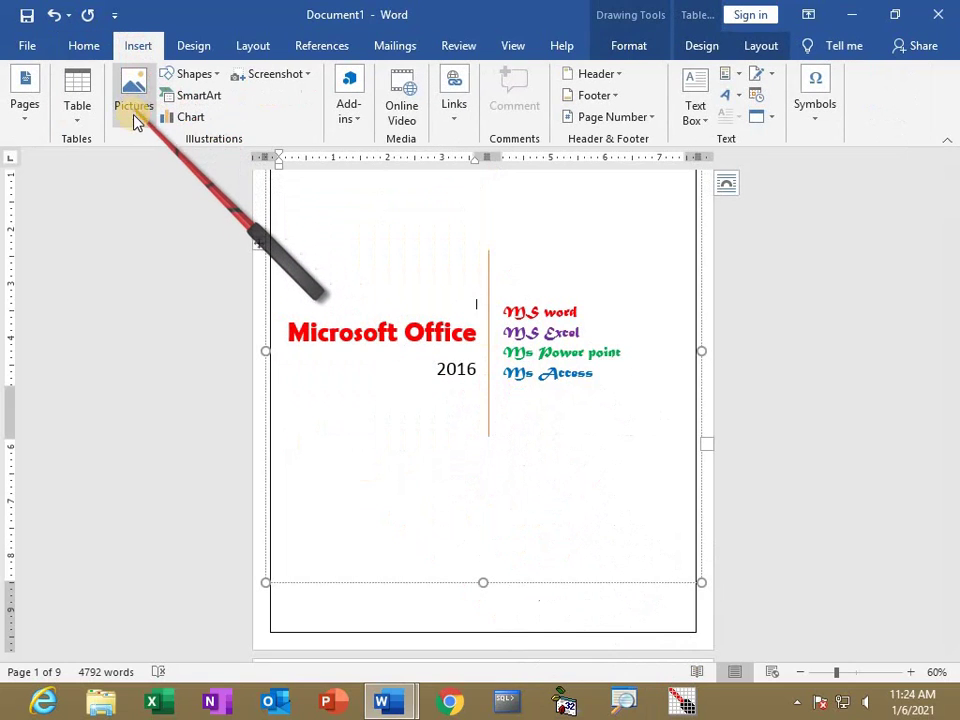
pyautogui.click(137, 119)
pyautogui.click(142, 167)
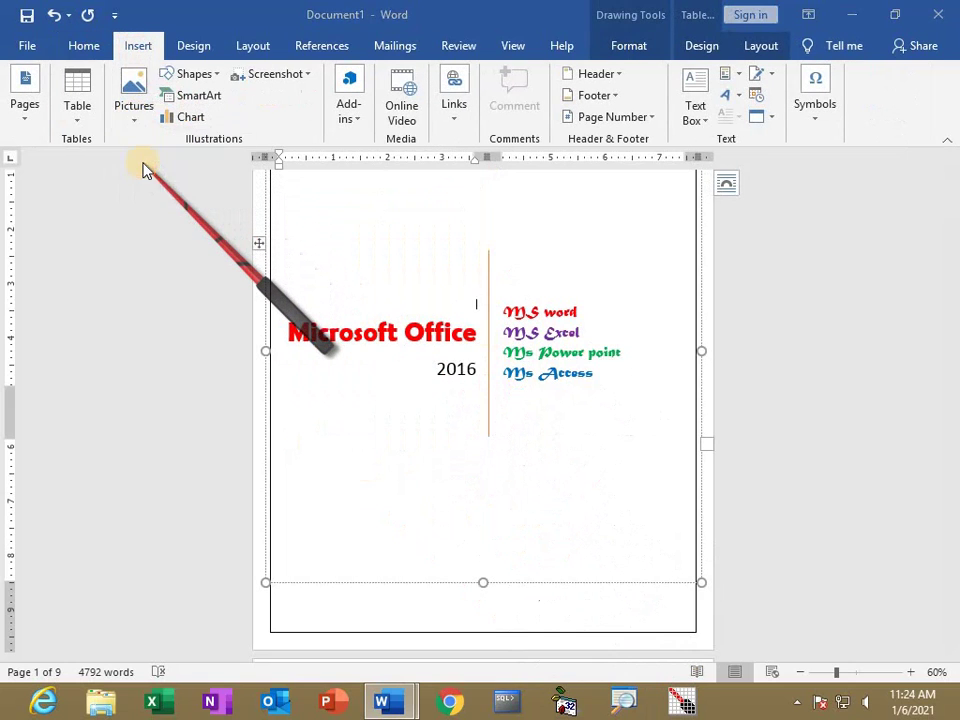
pyautogui.click(81, 168)
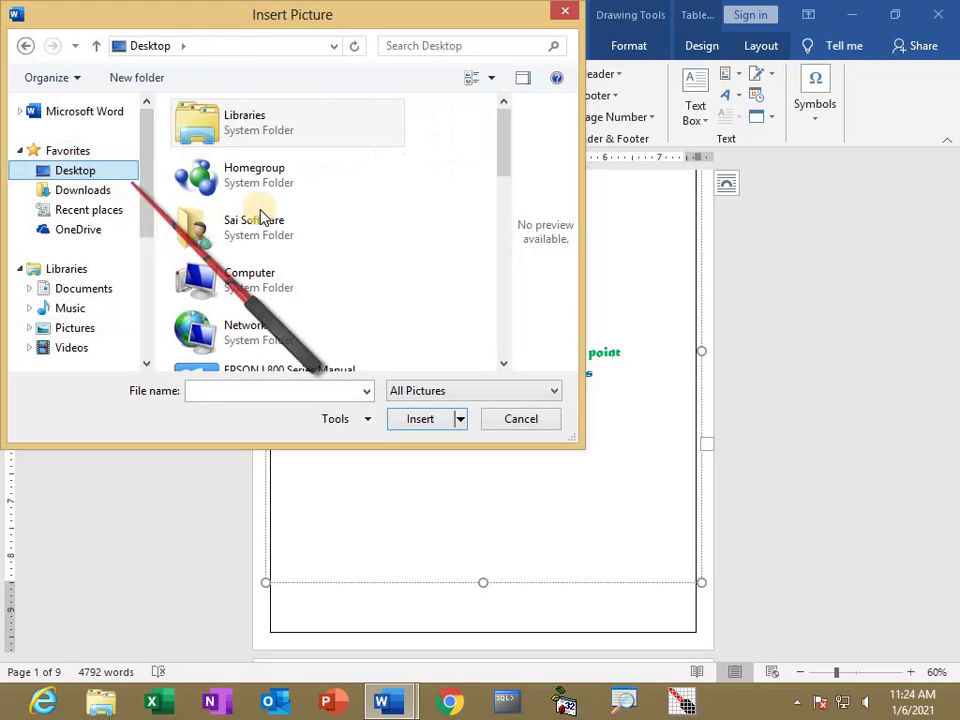
pyautogui.click(260, 217)
pyautogui.scroll(-5, 266, 180)
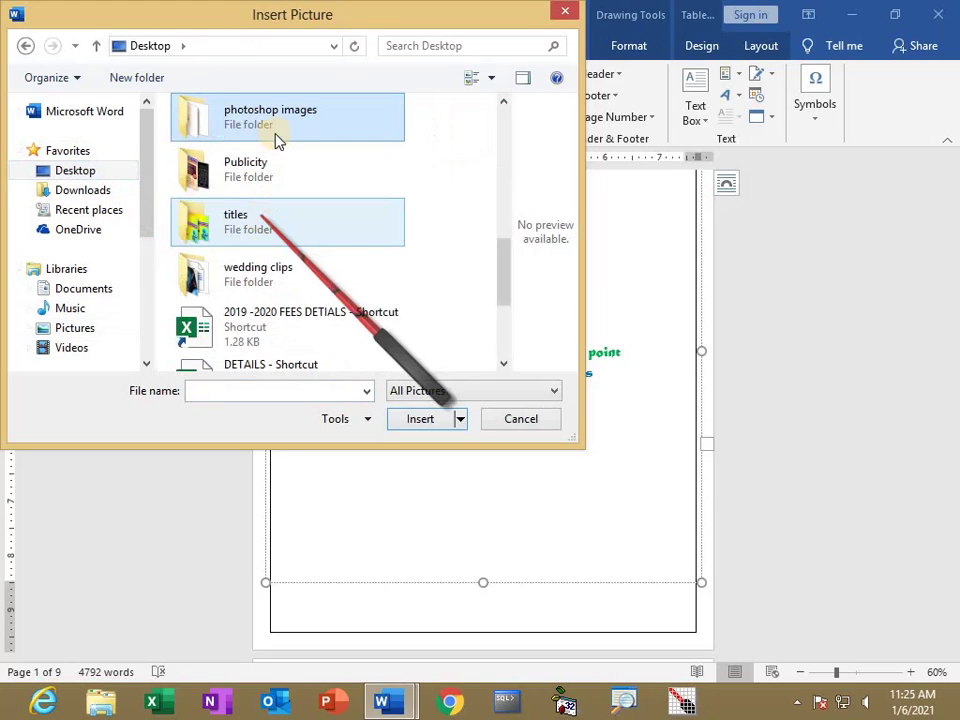
pyautogui.doubleClick(272, 141)
pyautogui.moveTo(506, 120); pyautogui.dragTo(505, 295)
pyautogui.click(434, 298)
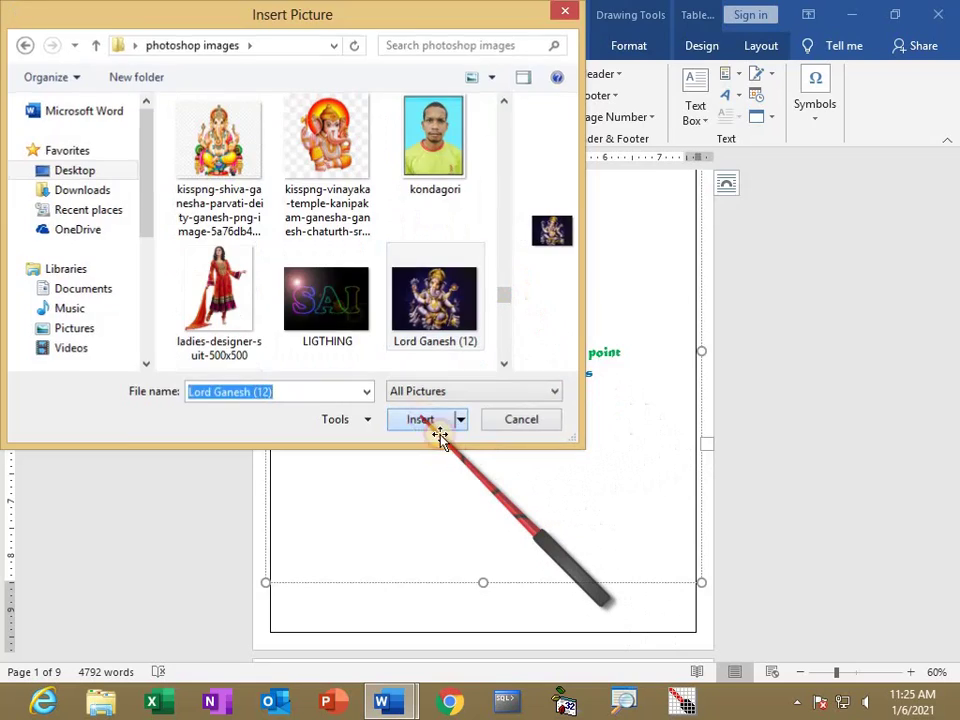
pyautogui.click(420, 420)
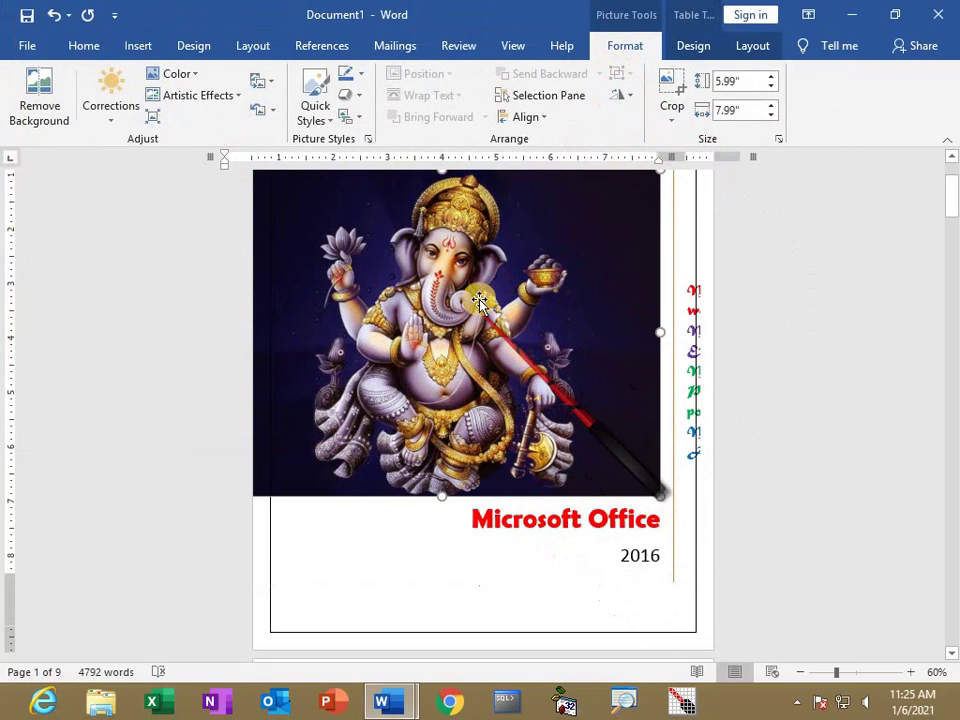
pyautogui.moveTo(443, 365); pyautogui.dragTo(428, 310)
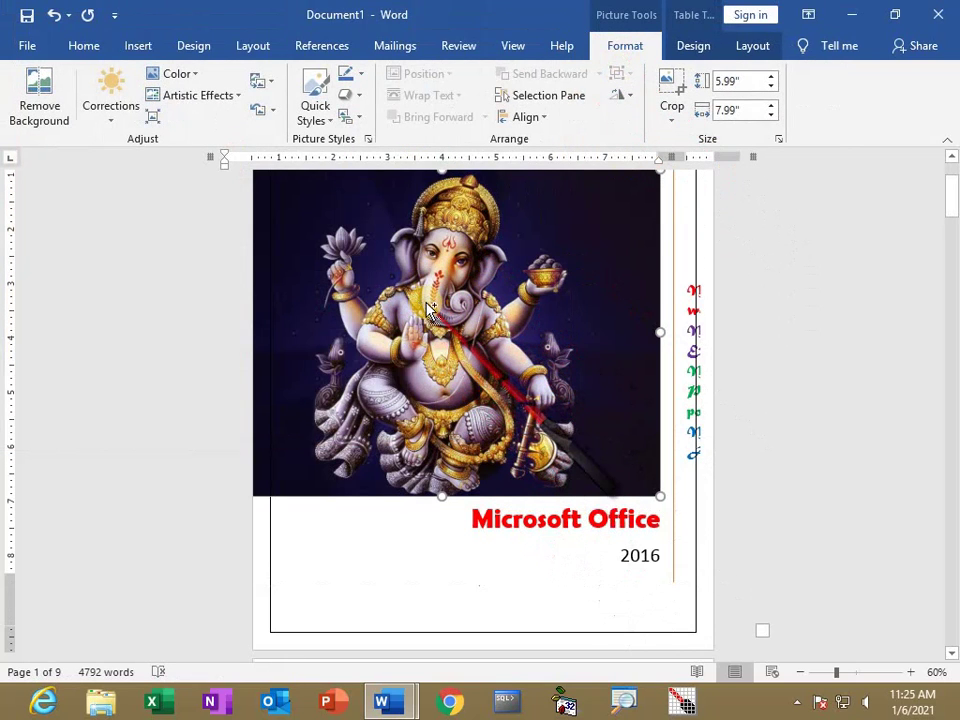
pyautogui.press('Delete')
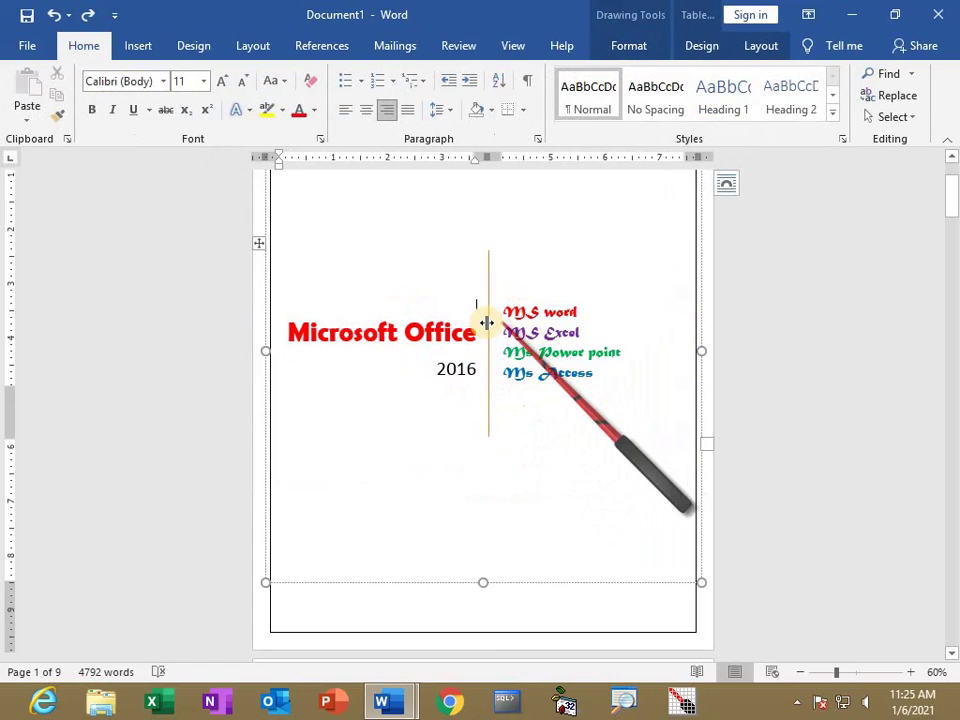
# Scroll to page 2 and place the insertion point in its Microsoft Office Materials 2016 body text.
pyautogui.click(553, 242)
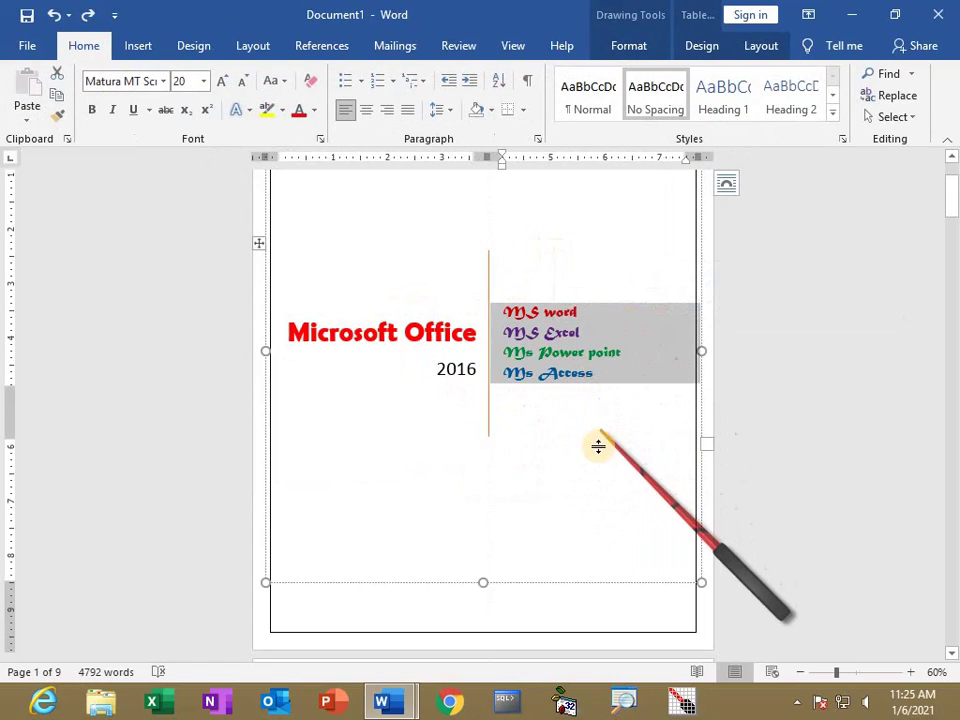
pyautogui.click(538, 488)
pyautogui.scroll(-2, 340, 533)
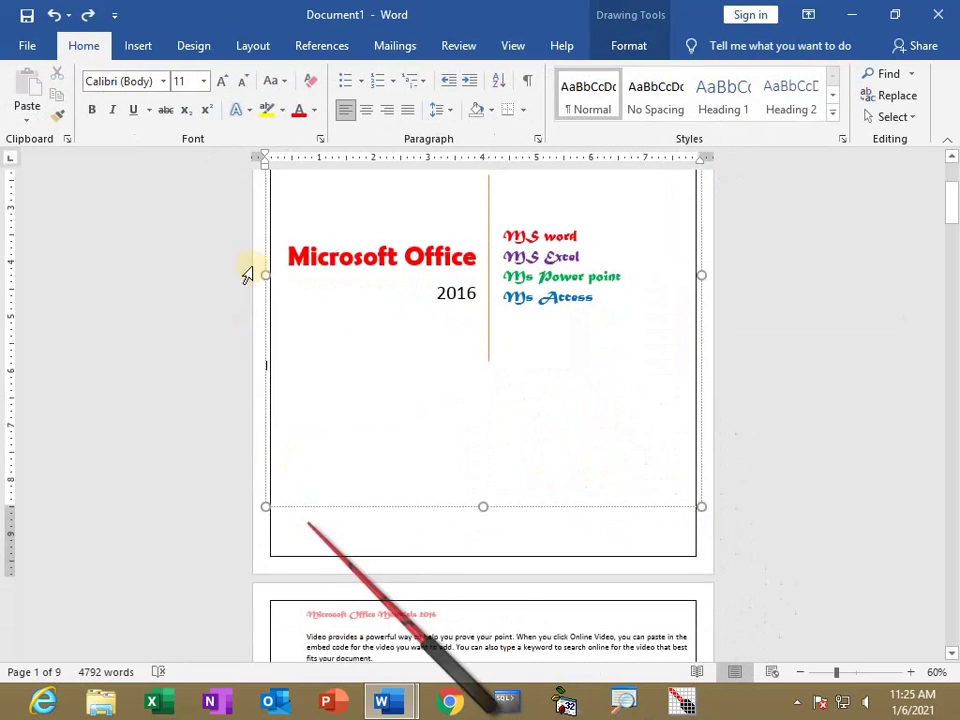
pyautogui.scroll(-3, 380, 537)
pyautogui.scroll(3, 380, 537)
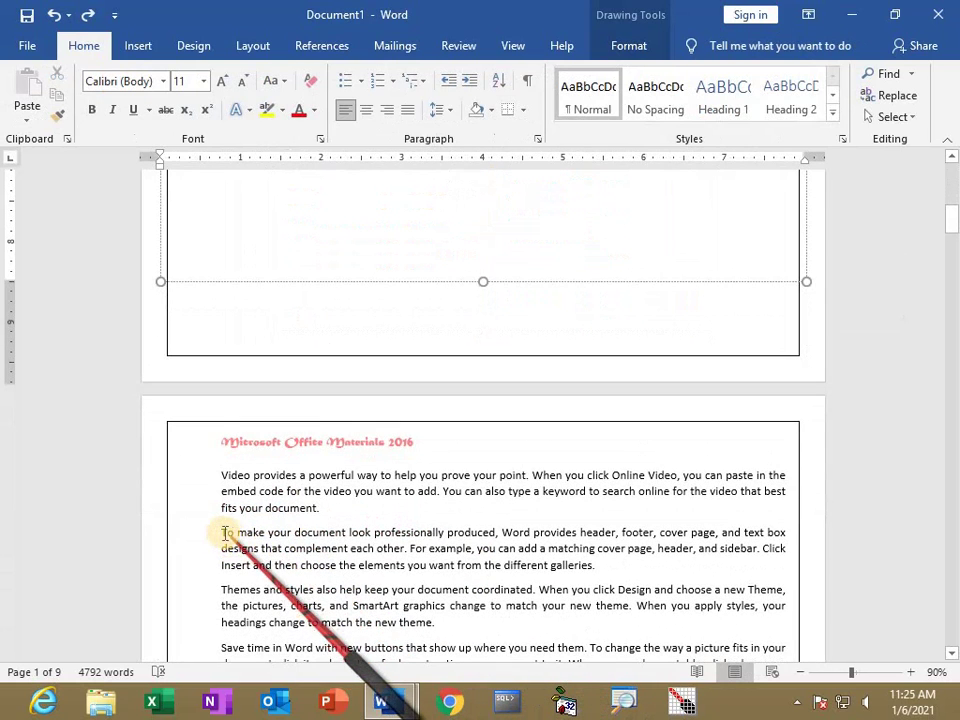
pyautogui.click(241, 549)
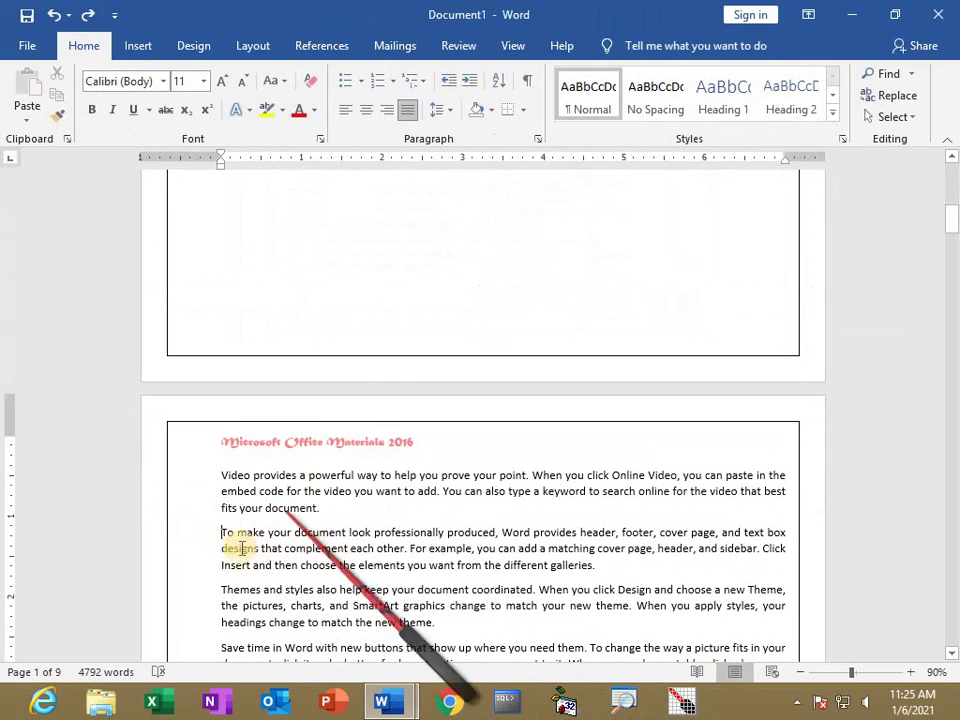
pyautogui.click(140, 45)
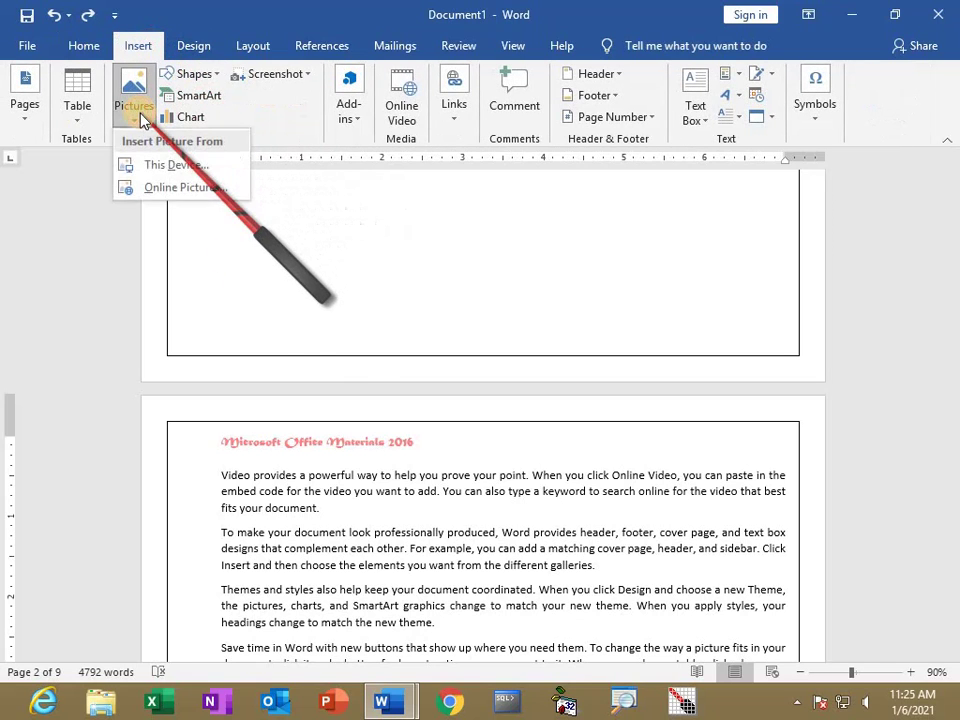
# Insert the Lord Ganesh (12) picture from this device into the document.
pyautogui.press('Escape')
pyautogui.click(213, 283)
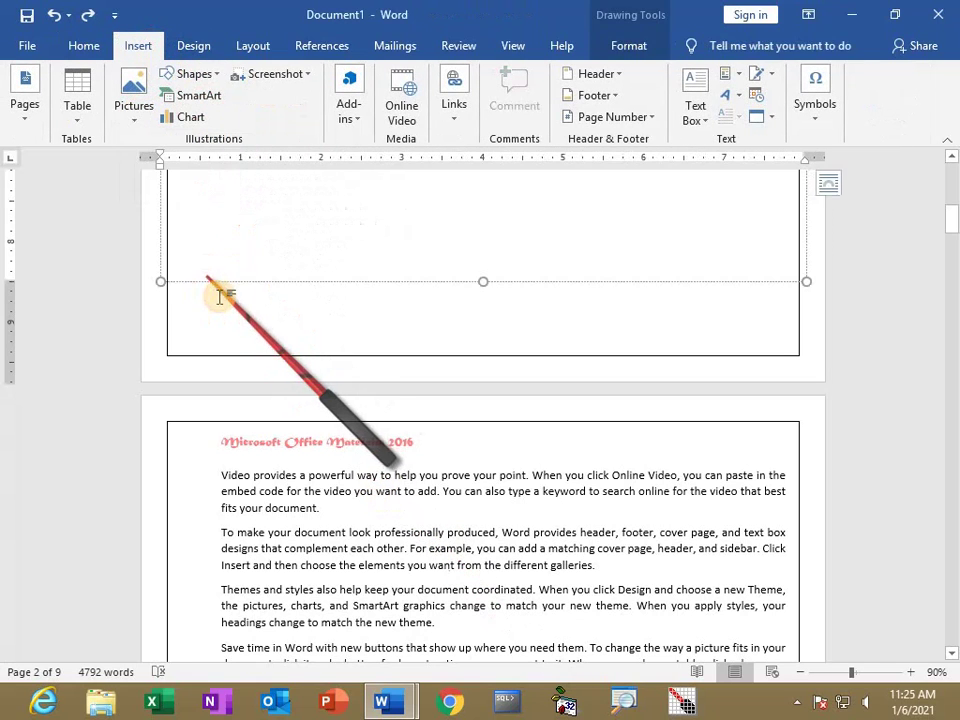
pyautogui.keyDown('ctrl'); pyautogui.scroll(-2, 307, 298); pyautogui.keyUp('ctrl')
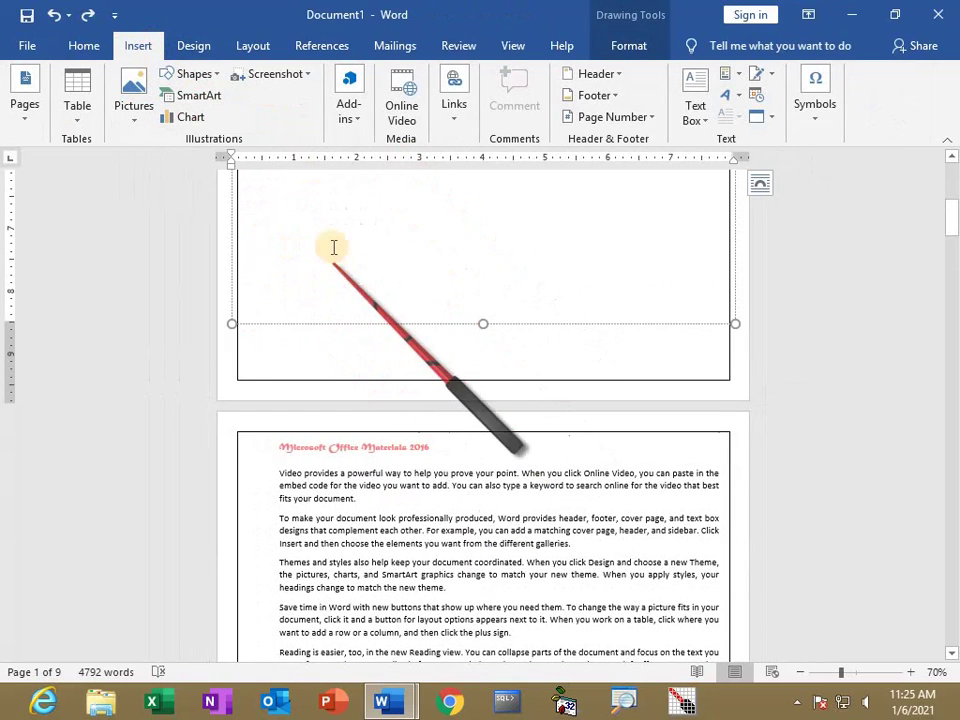
pyautogui.click(285, 480)
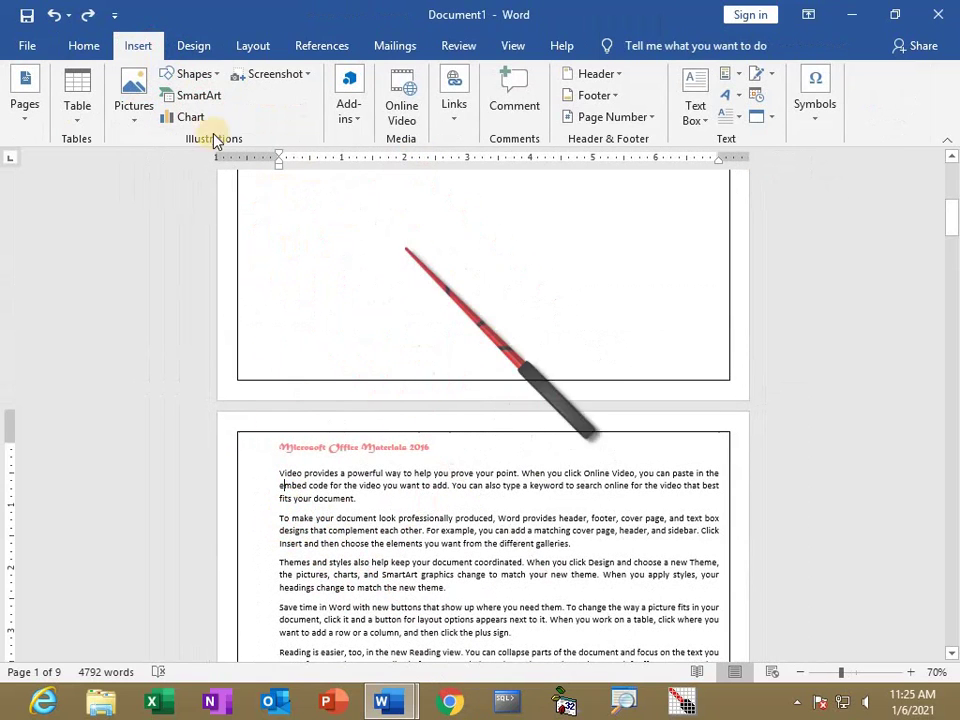
pyautogui.click(135, 110)
pyautogui.click(153, 172)
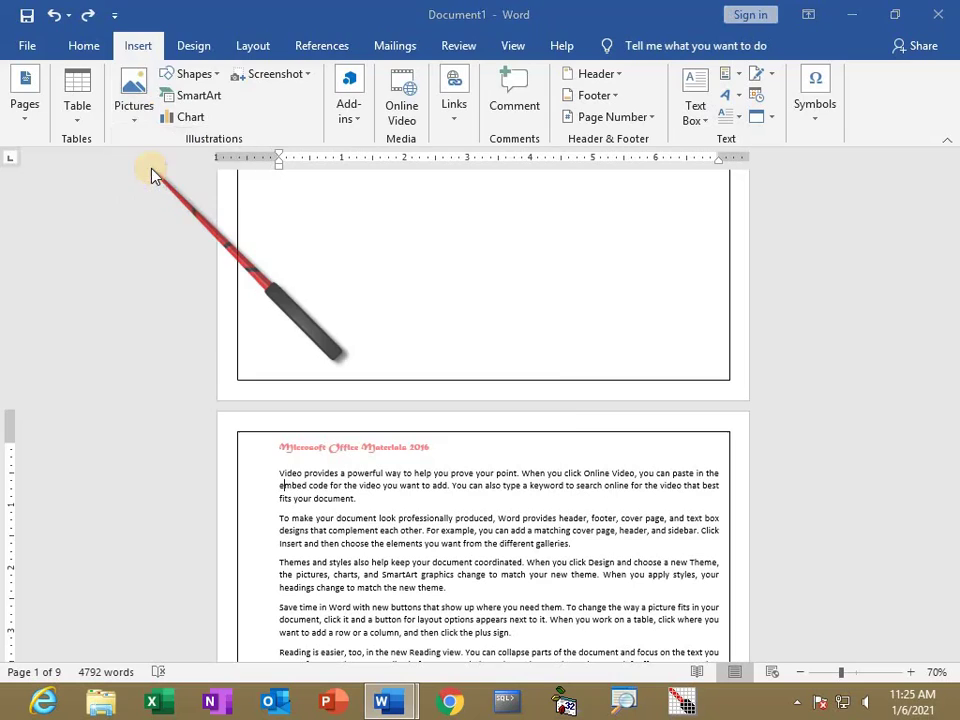
pyautogui.scroll(-1, 497, 266)
pyautogui.moveTo(500, 266); pyautogui.dragTo(500, 305)
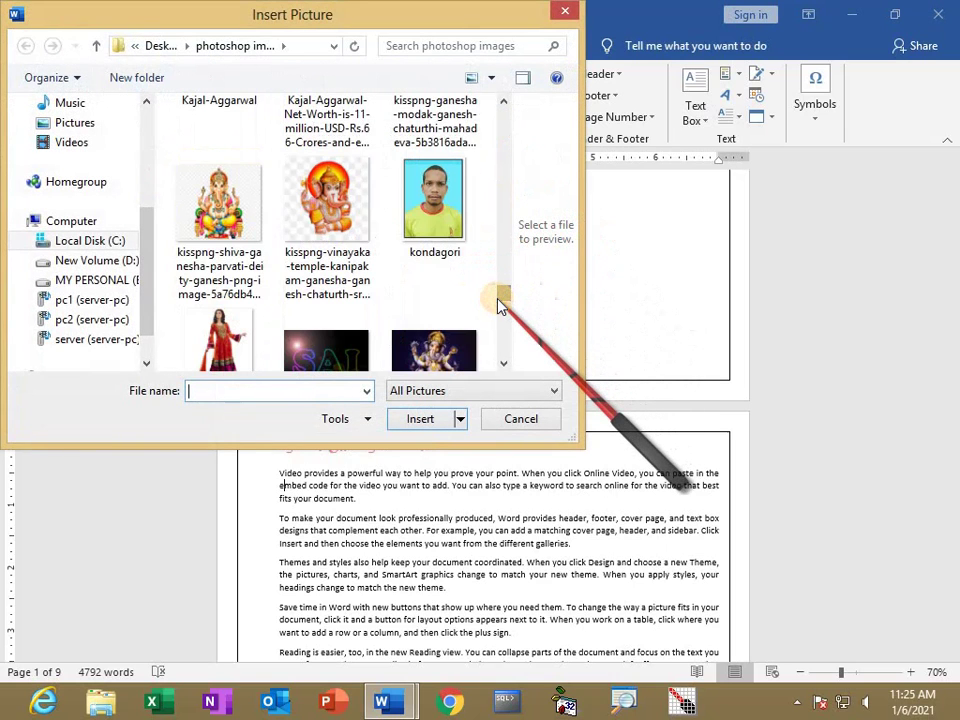
pyautogui.click(434, 348)
pyautogui.click(418, 421)
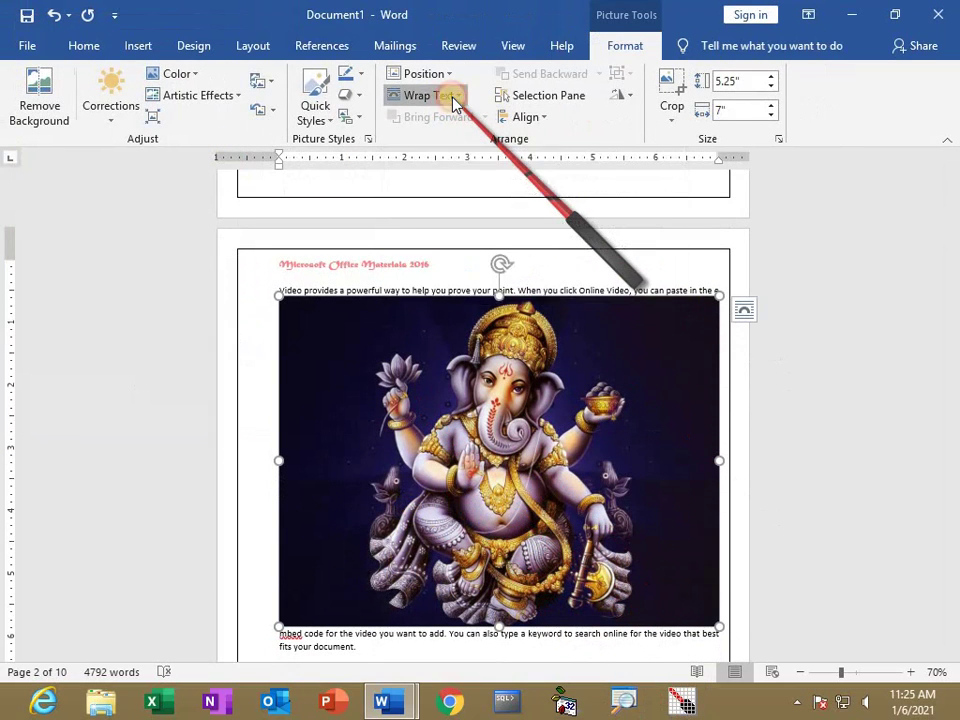
# Set the picture to Tight wrapping, move it atop page 1, and resize it to 3.43" by 3.63".
pyautogui.click(452, 96)
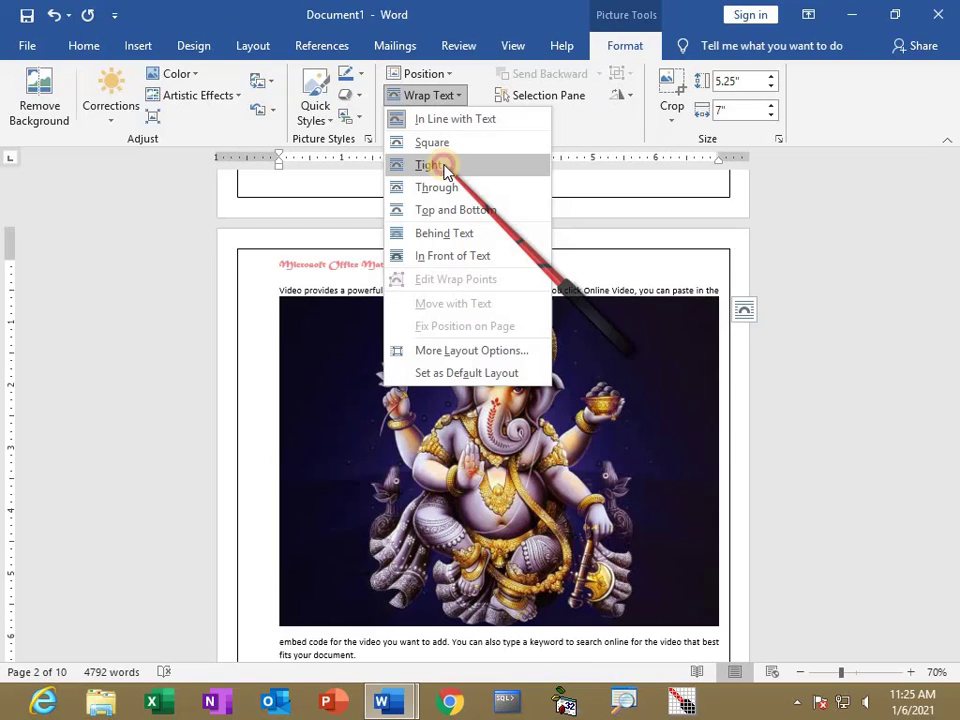
pyautogui.click(444, 166)
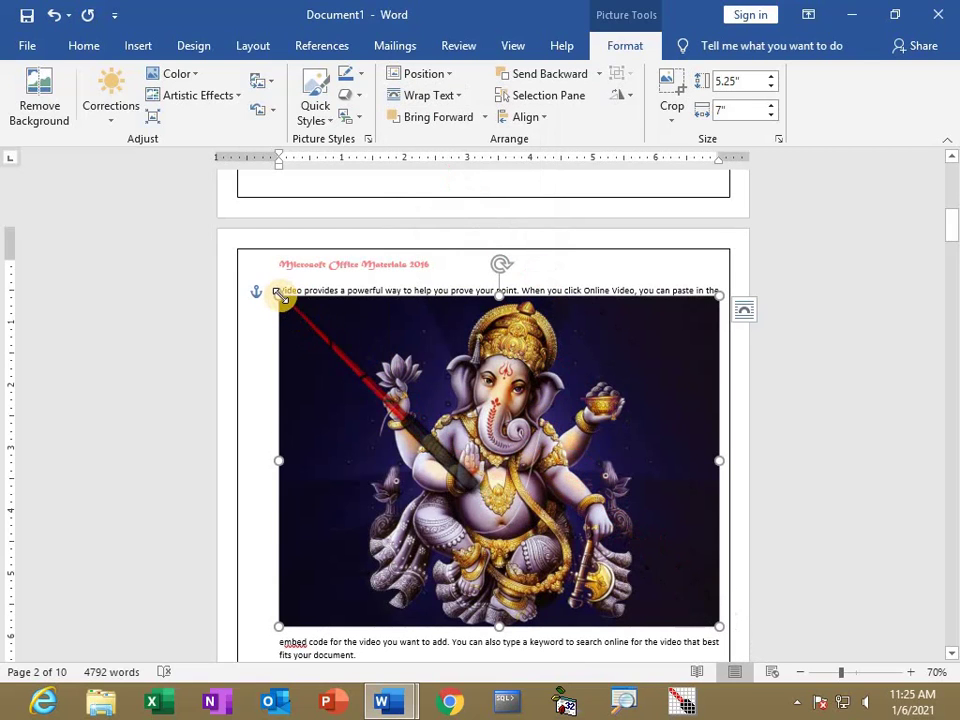
pyautogui.moveTo(279, 296); pyautogui.dragTo(435, 407)
pyautogui.scroll(1, 513, 265)
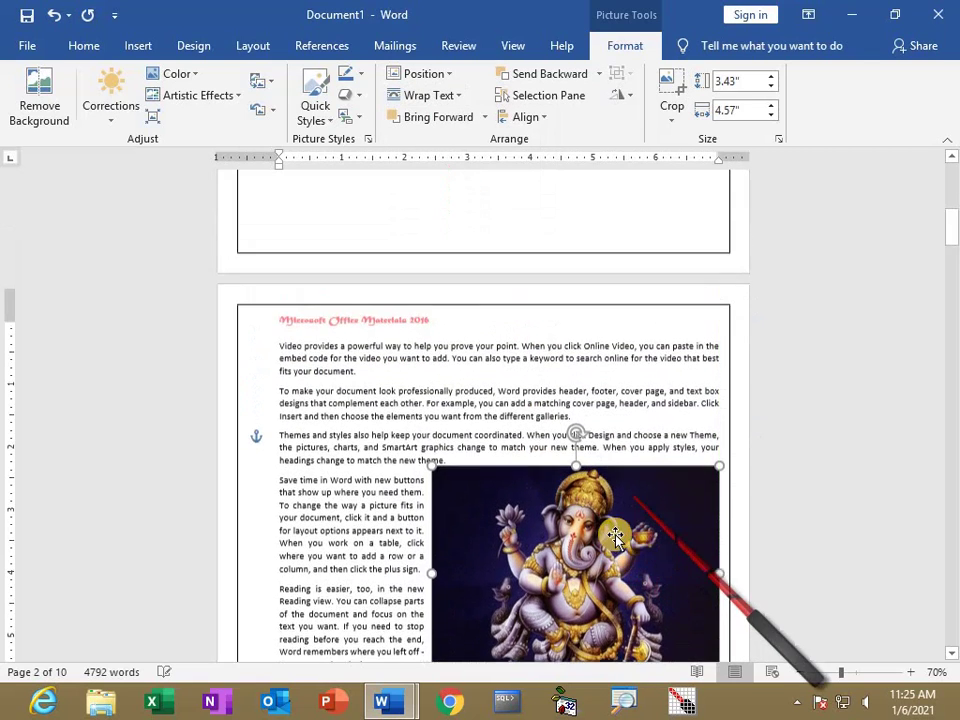
pyautogui.moveTo(513, 265); pyautogui.dragTo(521, 296)
pyautogui.scroll(4, 521, 296)
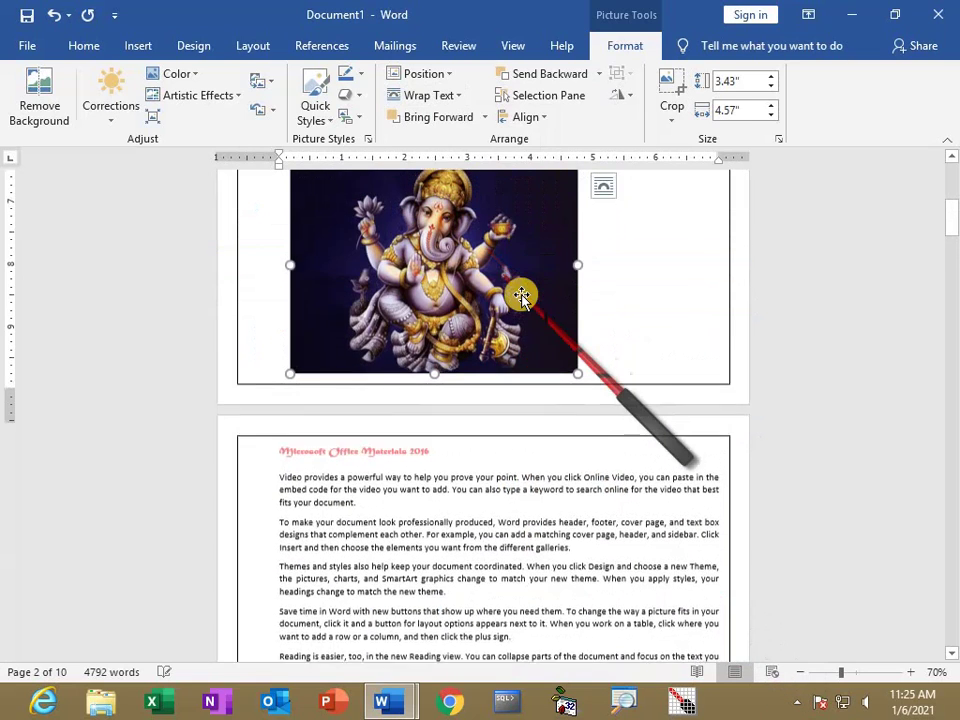
pyautogui.scroll(1, 523, 296)
pyautogui.moveTo(497, 452); pyautogui.dragTo(469, 367)
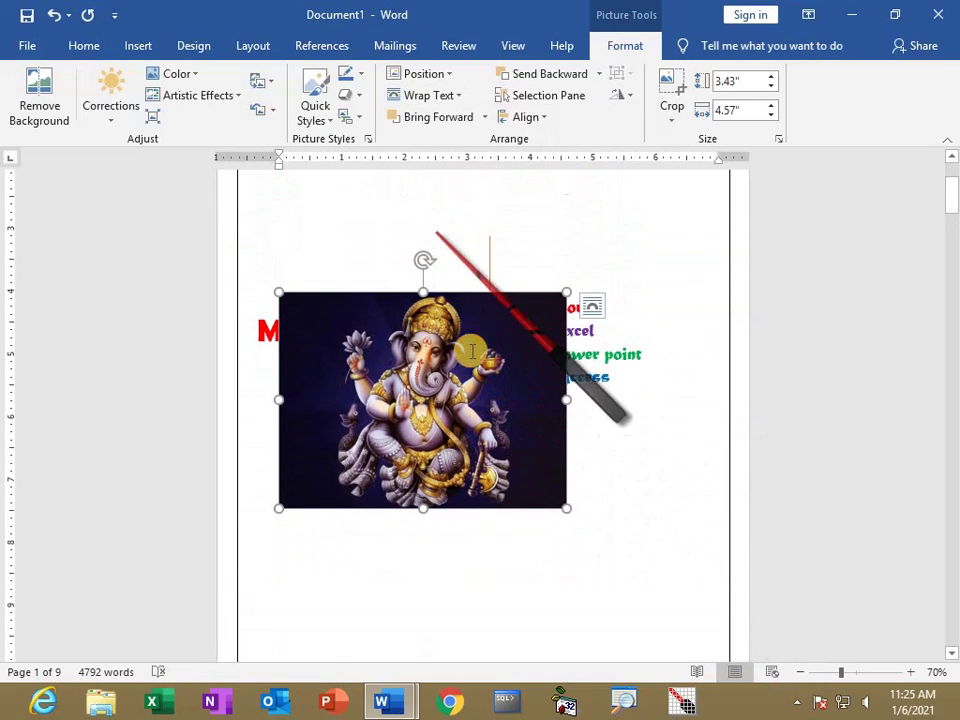
pyautogui.scroll(3, 464, 463)
pyautogui.moveTo(464, 463); pyautogui.dragTo(481, 253)
pyautogui.moveTo(551, 282); pyautogui.dragTo(492, 283)
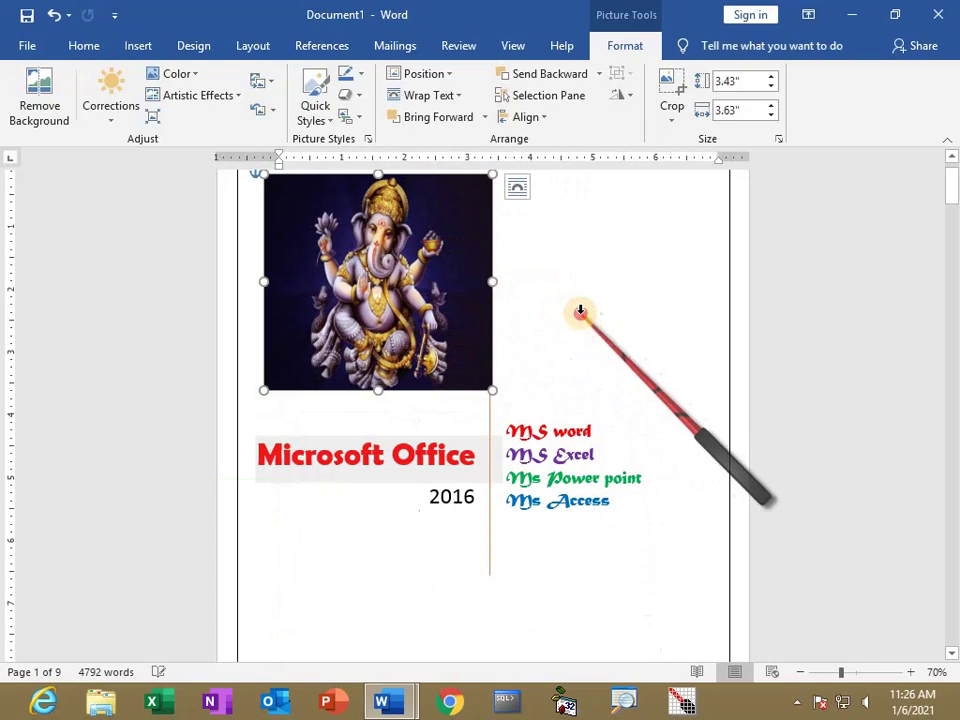
# Add a blank page between the cover page and the body text, making 10 pages.
pyautogui.click(619, 368)
pyautogui.scroll(1, 619, 368)
pyautogui.scroll(-8, 619, 378)
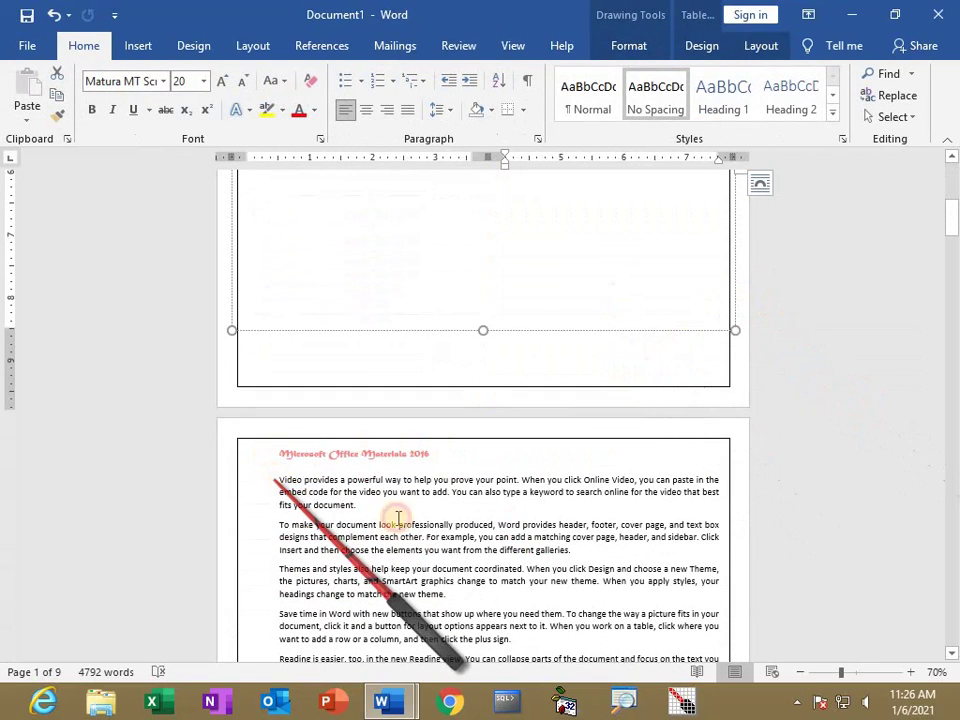
pyautogui.click(398, 517)
pyautogui.scroll(5, 401, 506)
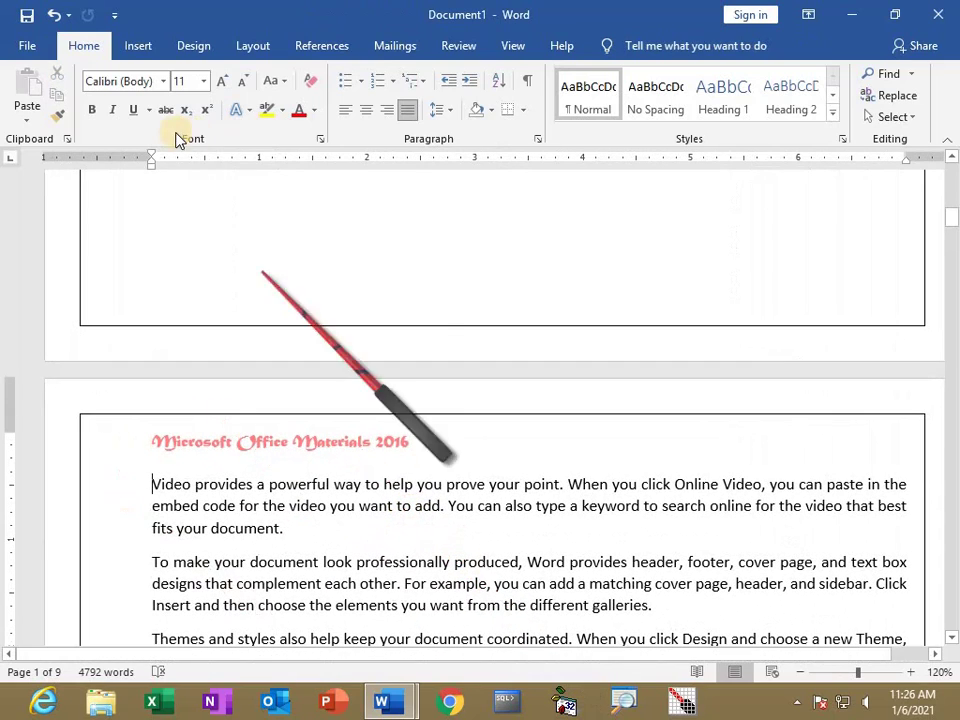
pyautogui.click(139, 50)
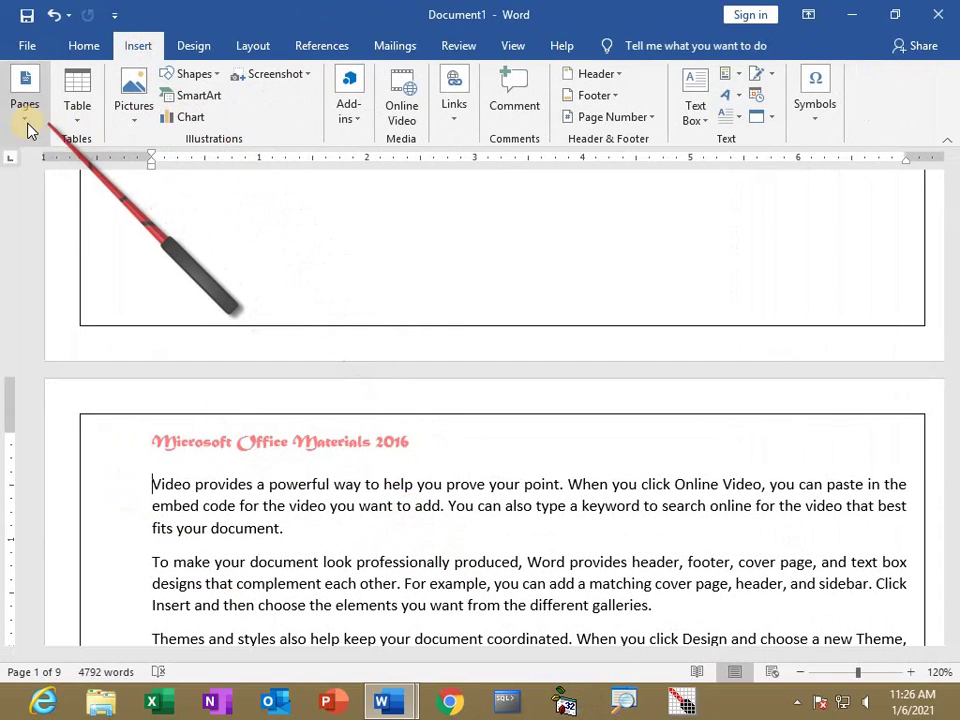
pyautogui.click(26, 118)
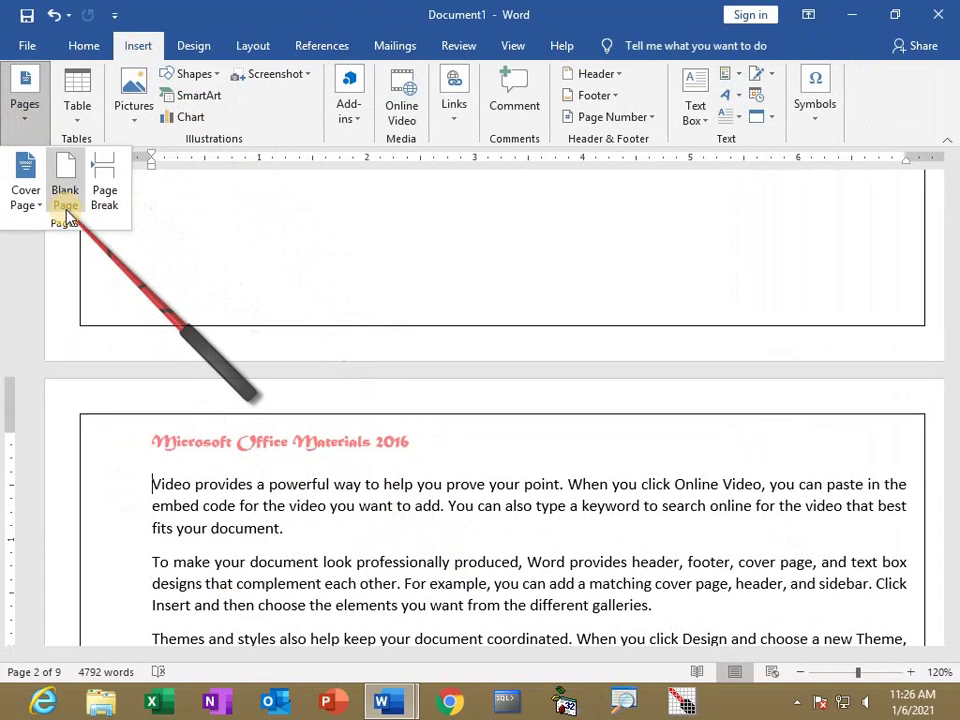
pyautogui.click(66, 210)
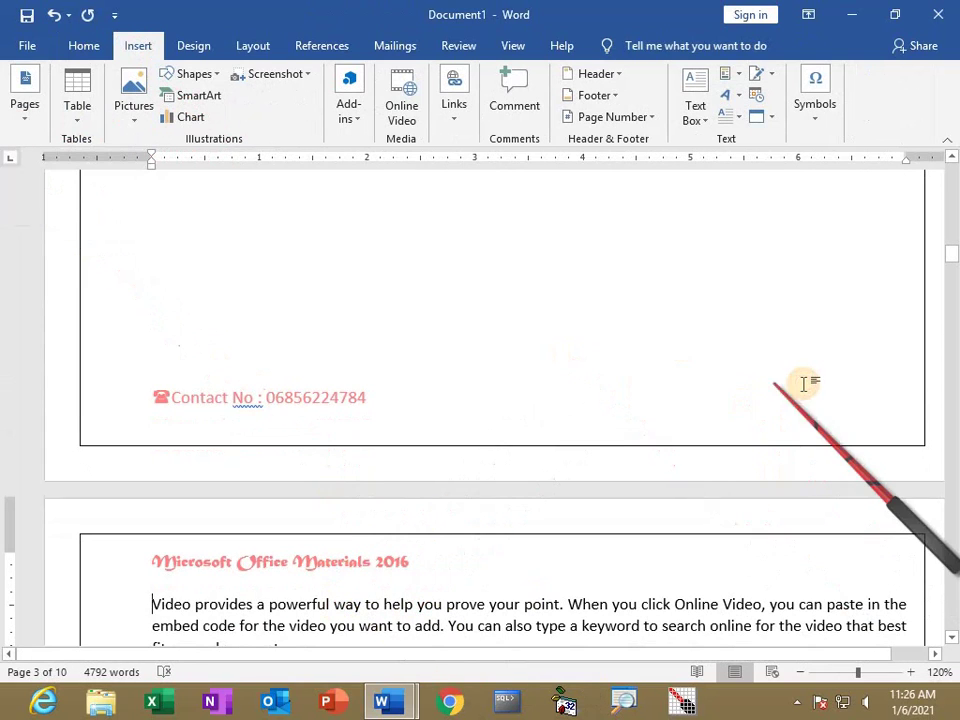
pyautogui.scroll(1, 825, 300)
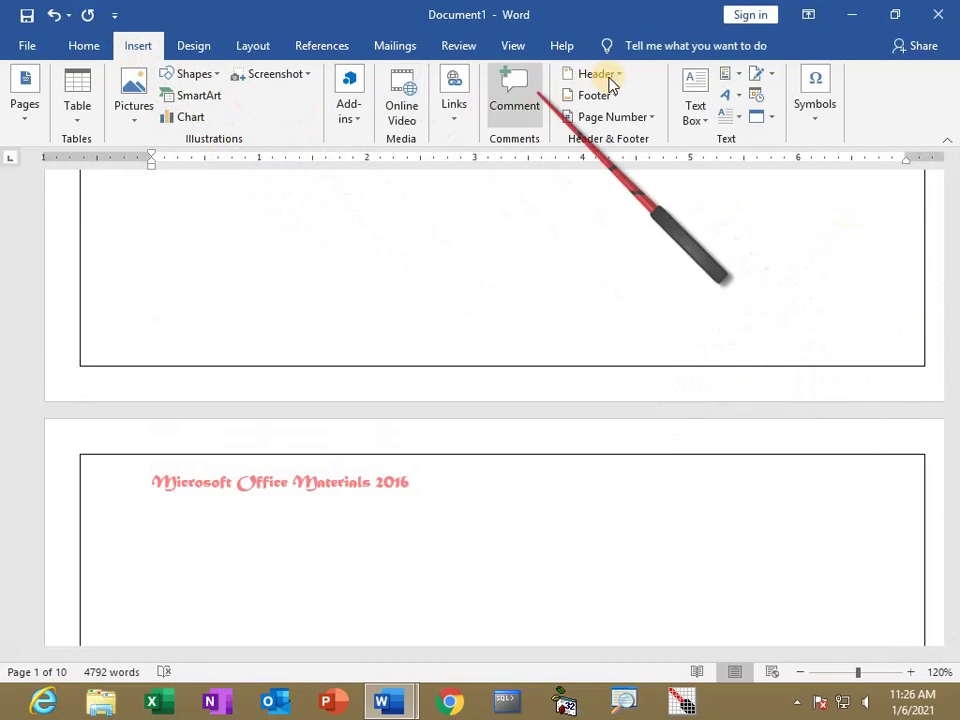
# Apply Circle, Right page-margin numbering and close the header and footer.
pyautogui.click(645, 124)
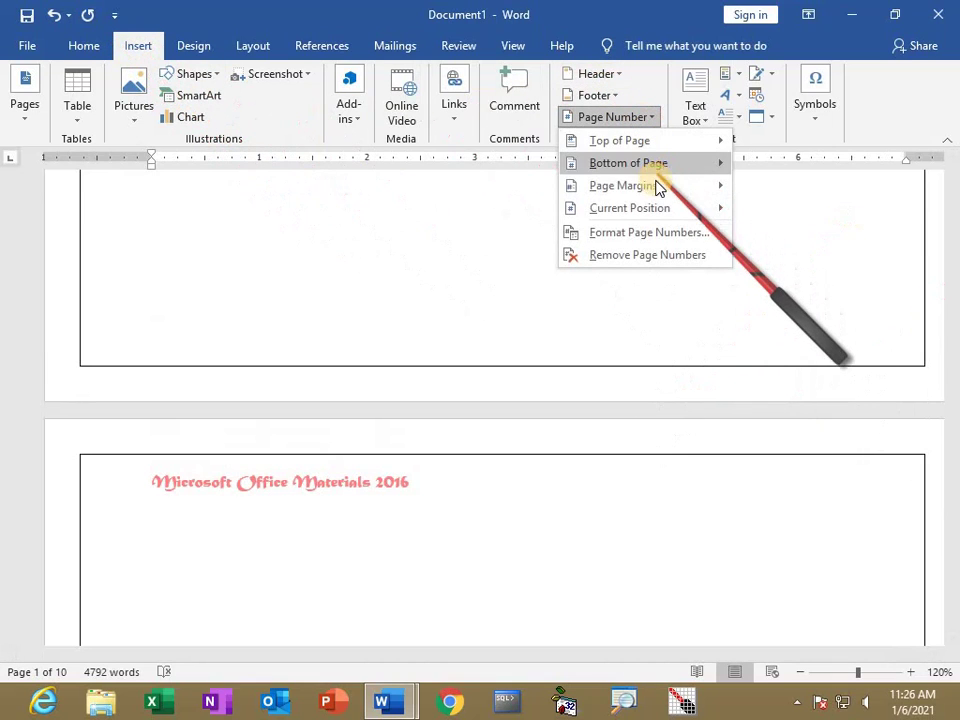
pyautogui.moveTo(542, 313); pyautogui.dragTo(497, 459)
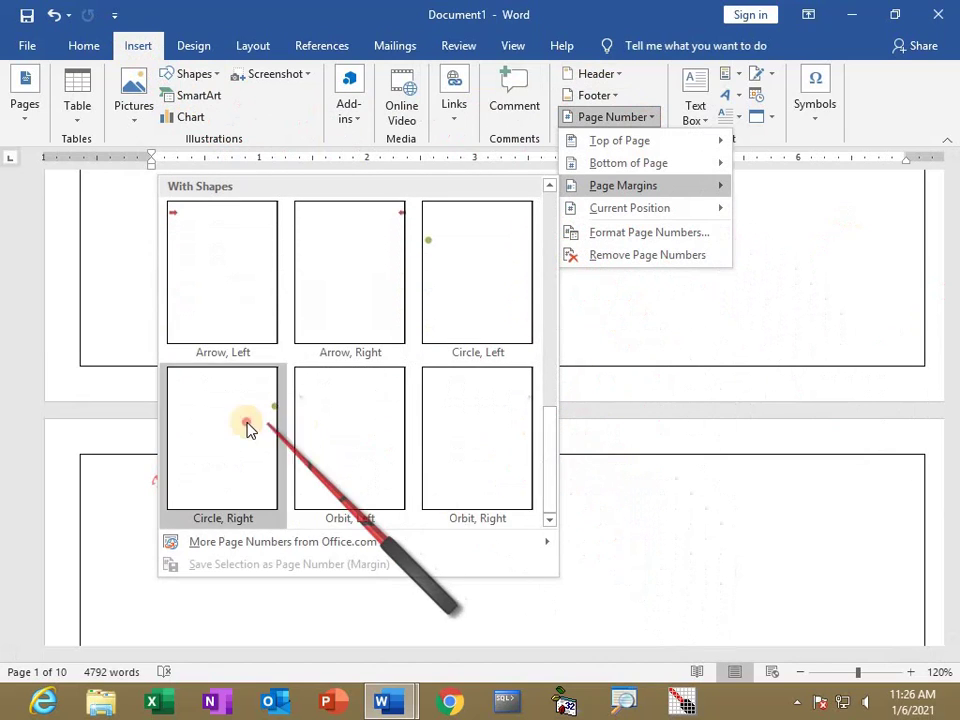
pyautogui.click(251, 429)
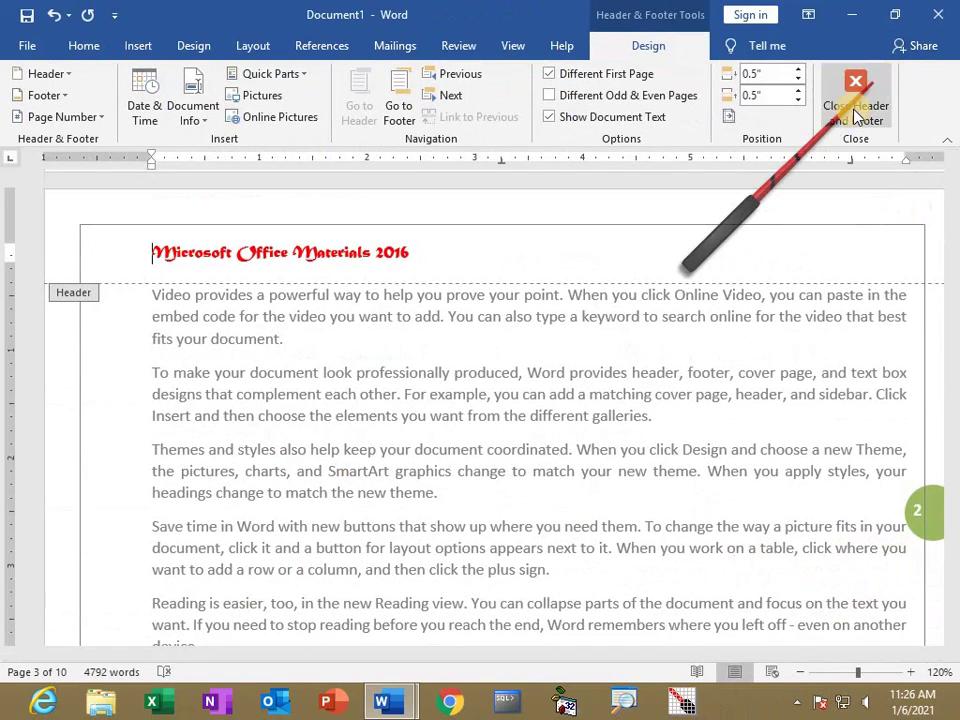
pyautogui.click(855, 98)
pyautogui.scroll(7, 840, 574)
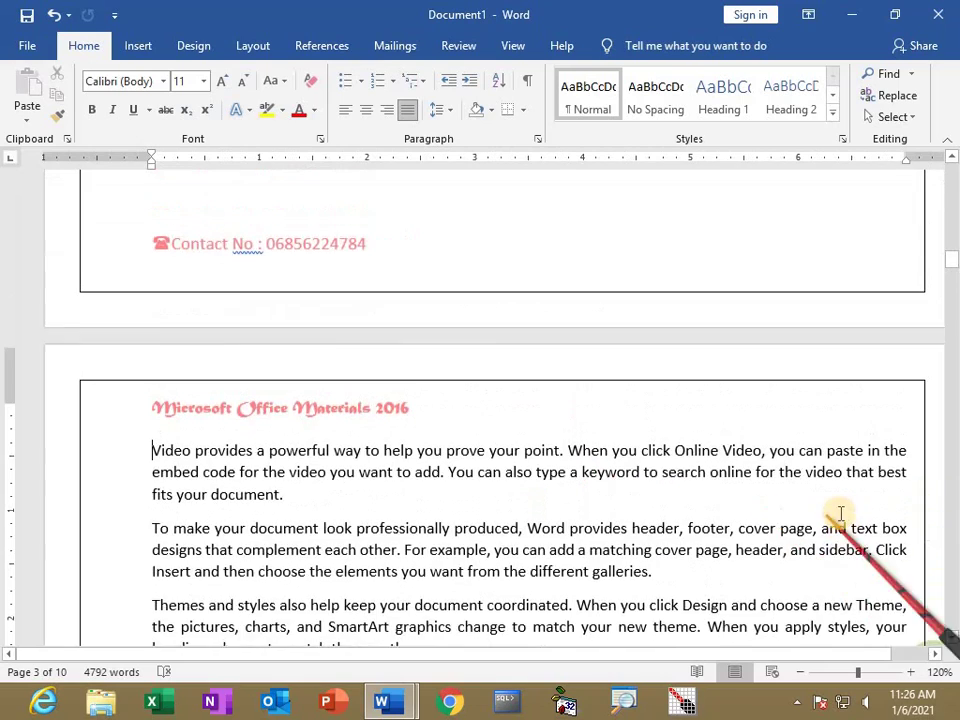
pyautogui.scroll(-4, 700, 480)
pyautogui.scroll(-1, 370, 445)
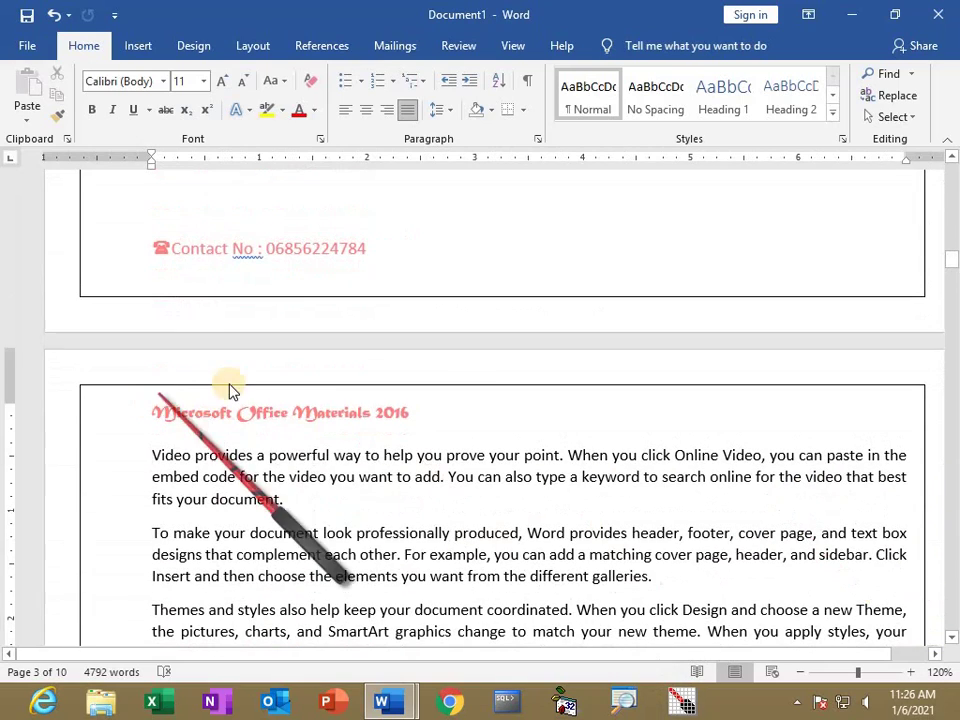
# Add an 'Ms word 2016' line above the first paragraph in bold, blue, 18 pt Matura MT Script Capitals.
pyautogui.press('Return')
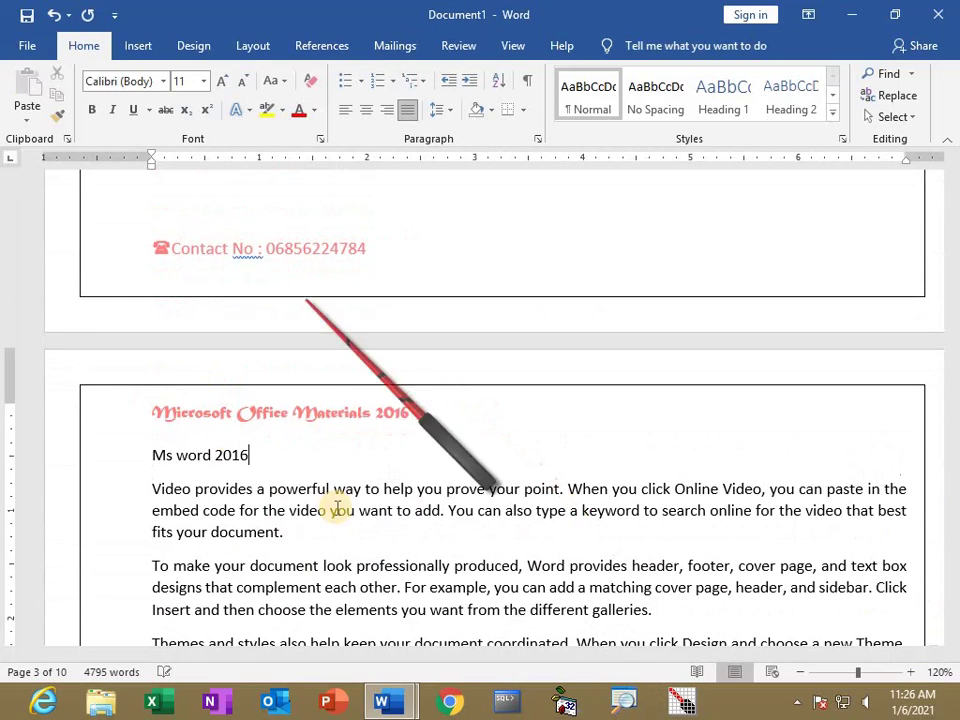
pyautogui.click(120, 455)
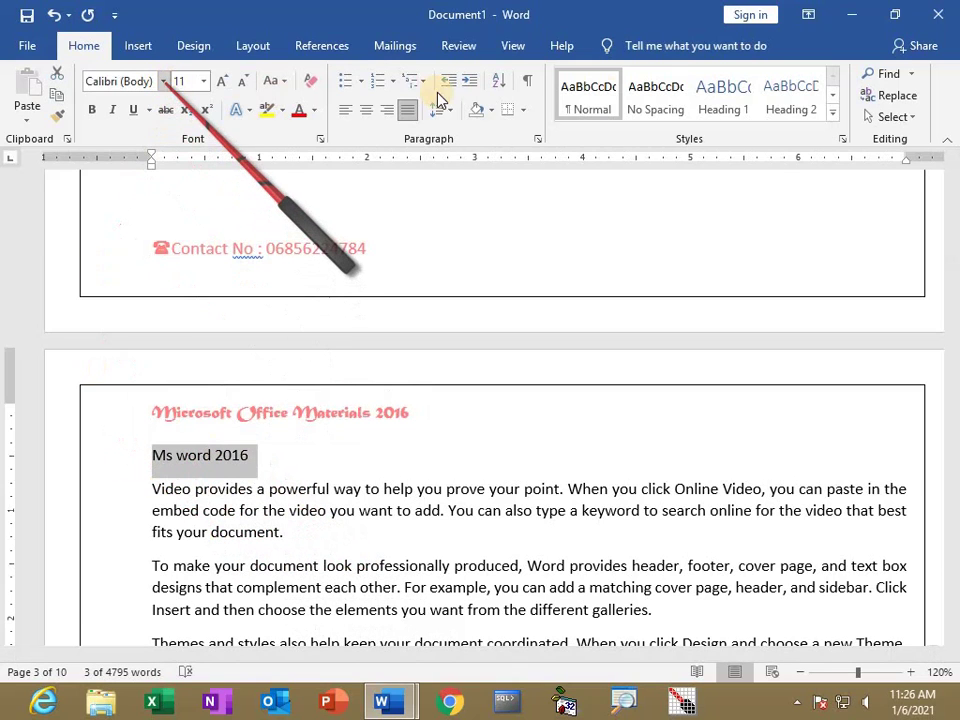
pyautogui.click(163, 81)
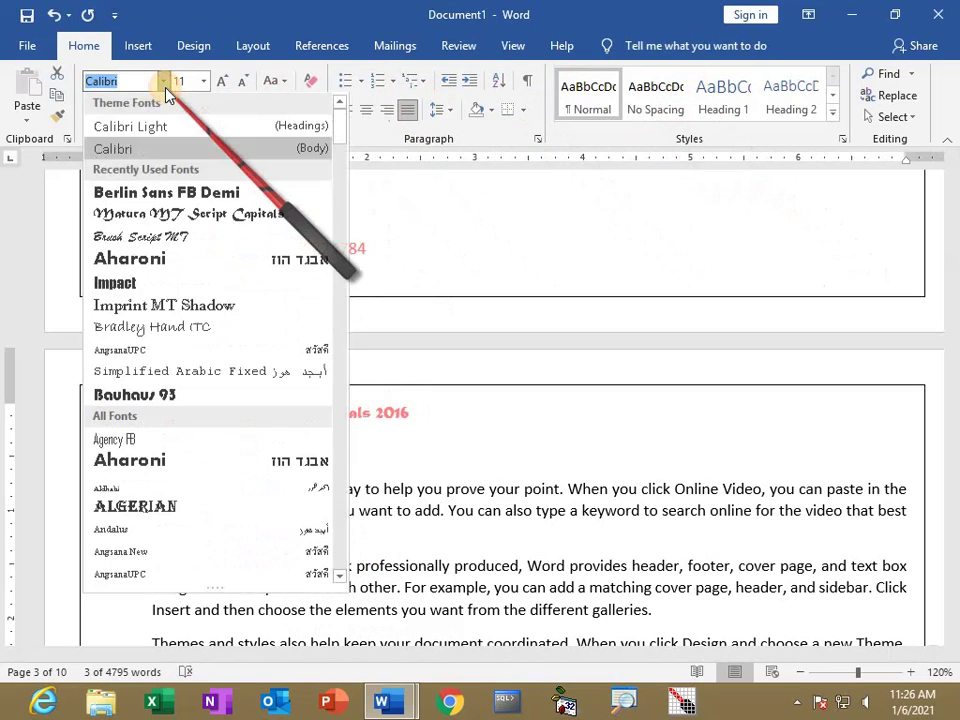
pyautogui.click(133, 214)
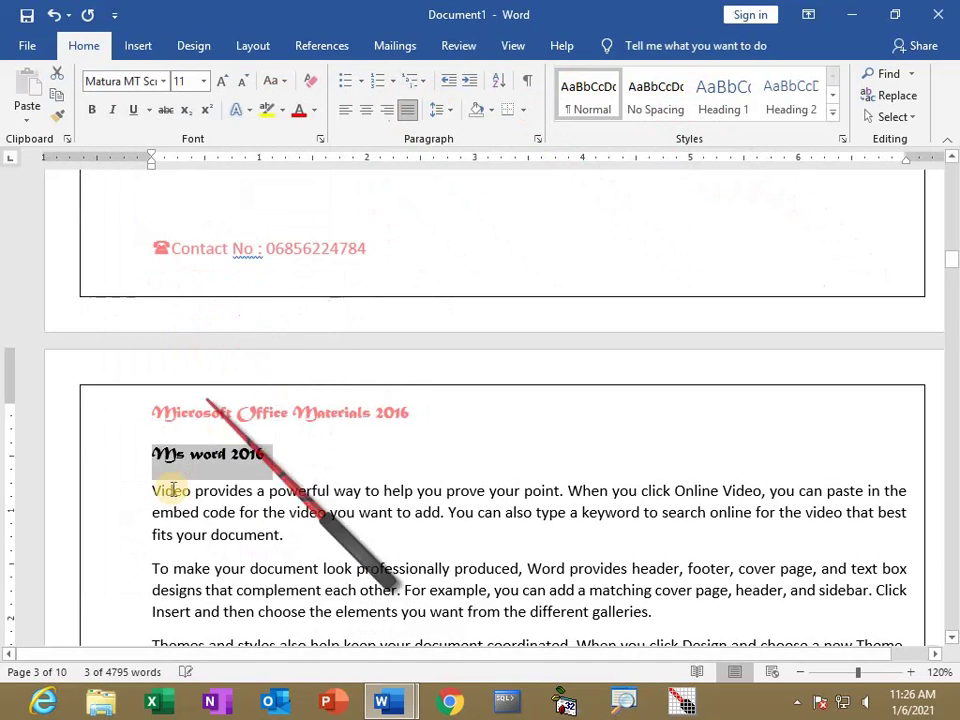
pyautogui.click(91, 110)
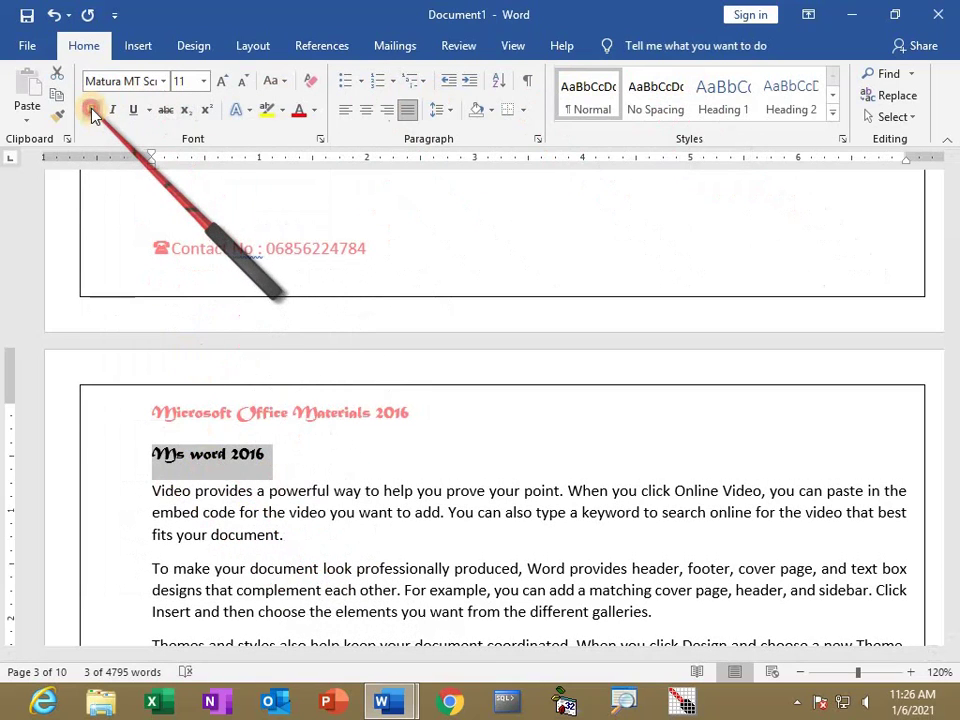
pyautogui.click(222, 84)
pyautogui.click(223, 84)
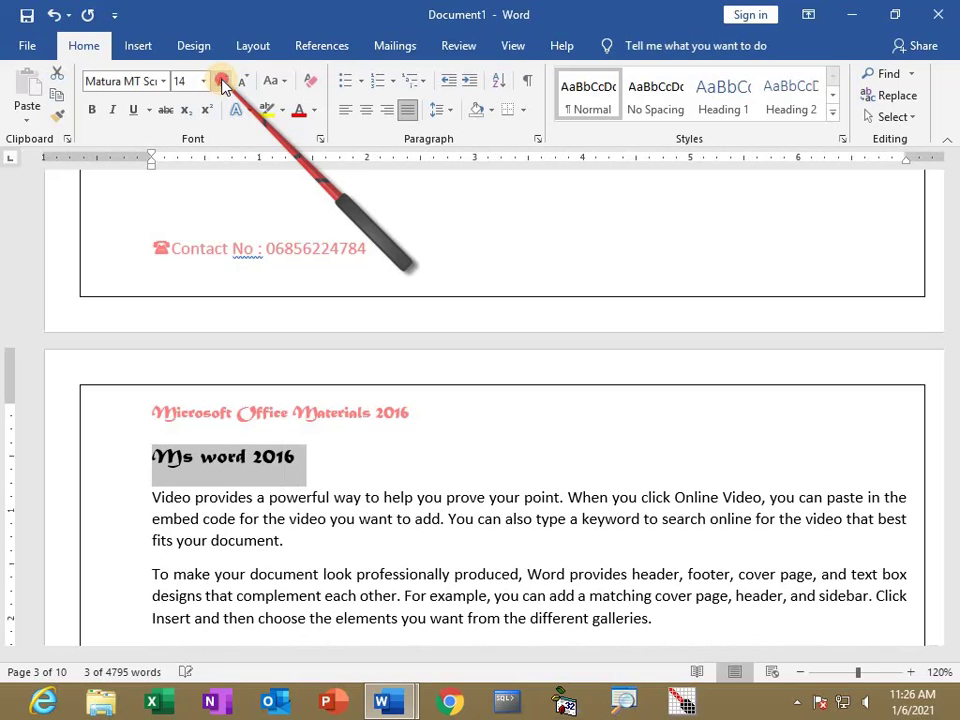
pyautogui.click(223, 84)
pyautogui.click(223, 84)
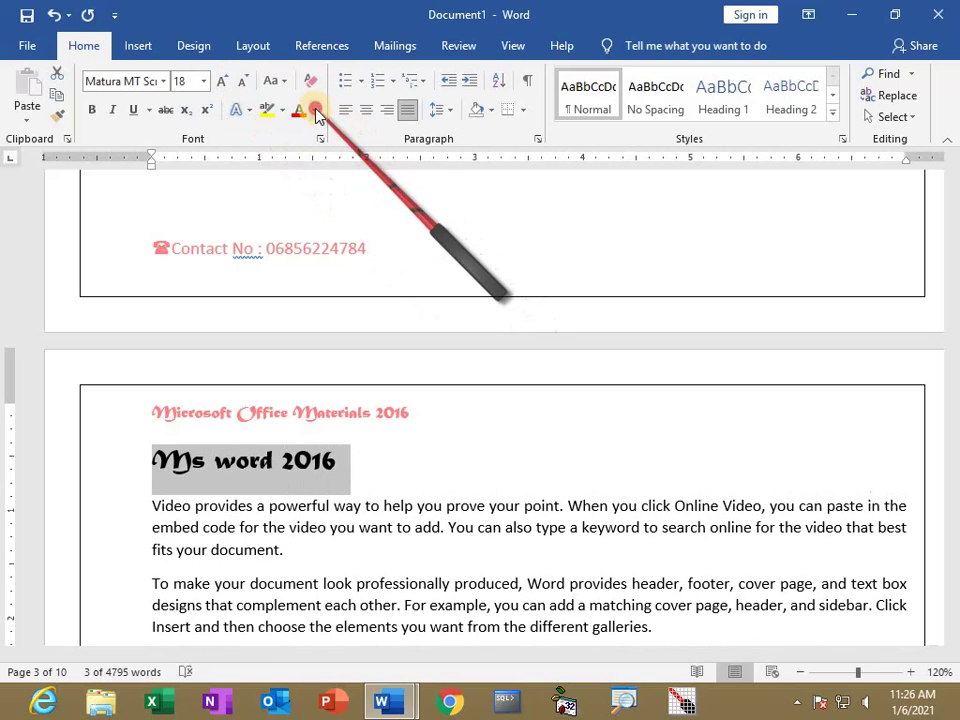
pyautogui.click(315, 111)
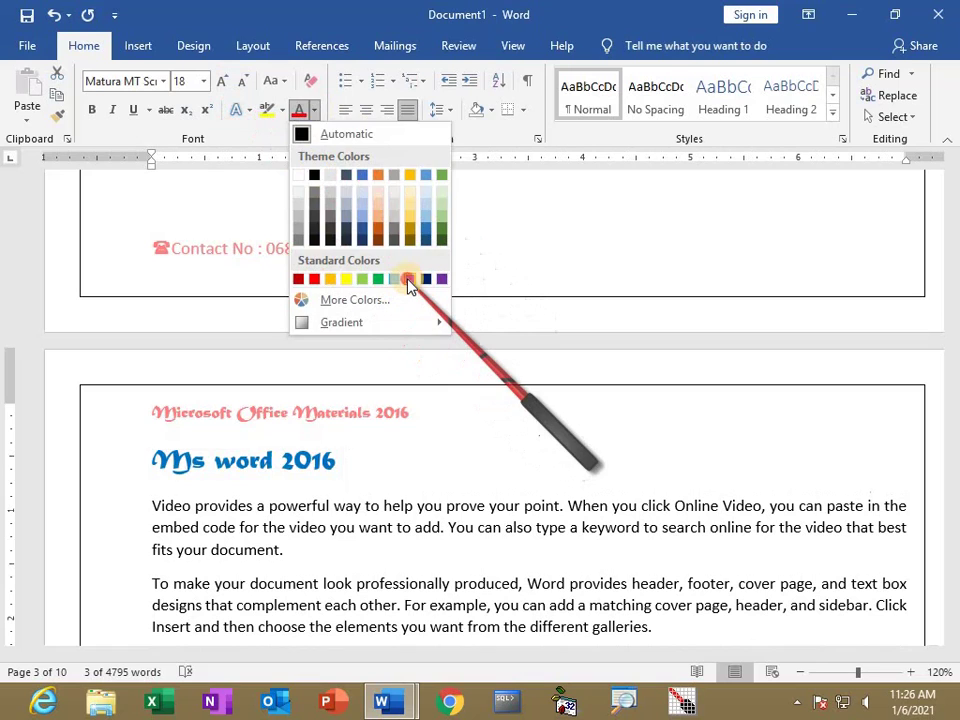
pyautogui.click(409, 280)
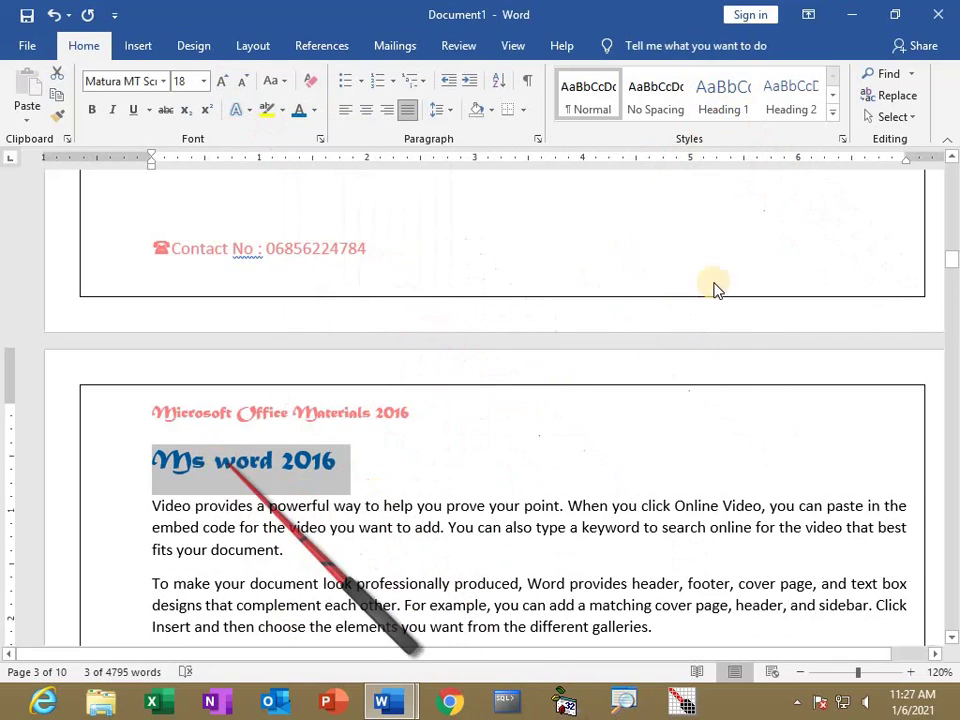
# Update Heading 1 to match the blue script 'Ms word 2016' line, then centre that heading.
pyautogui.rightClick(727, 104)
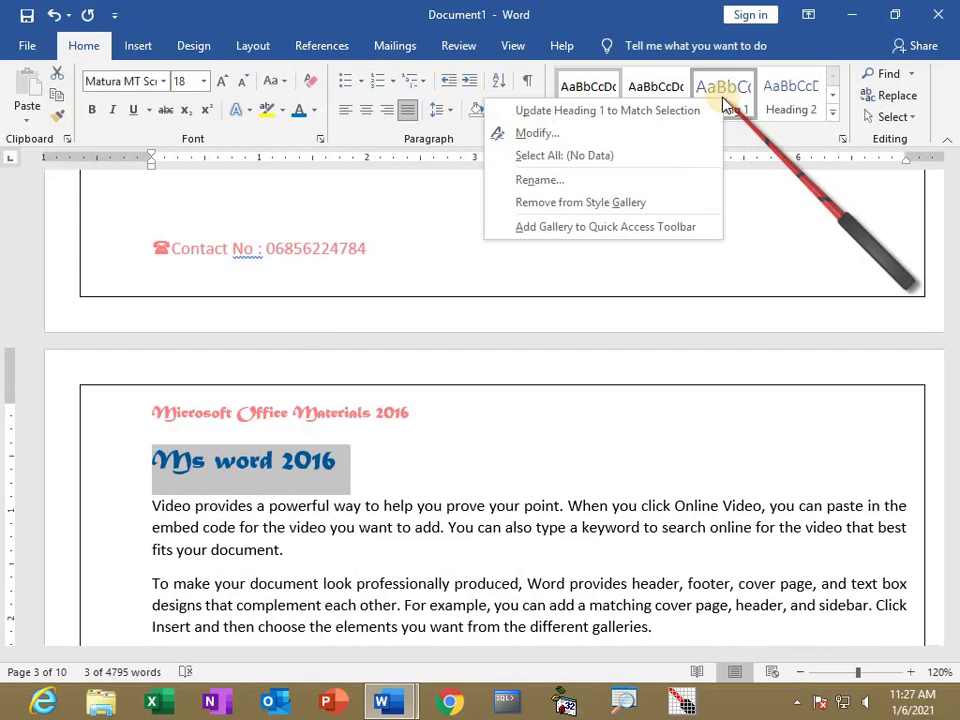
pyautogui.click(630, 111)
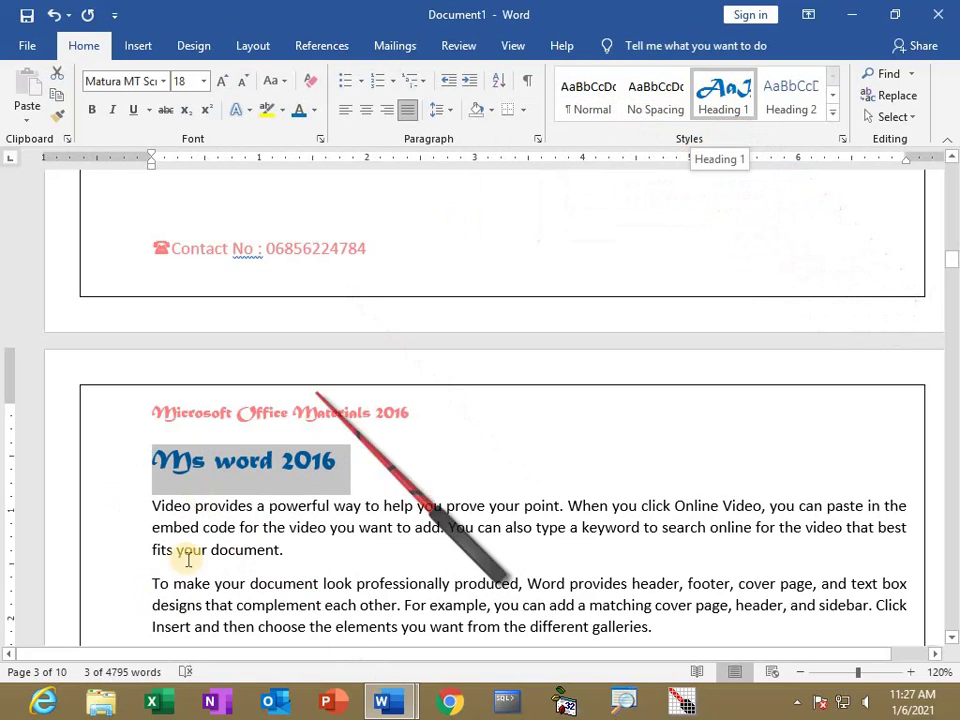
pyautogui.click(367, 110)
pyautogui.click(467, 546)
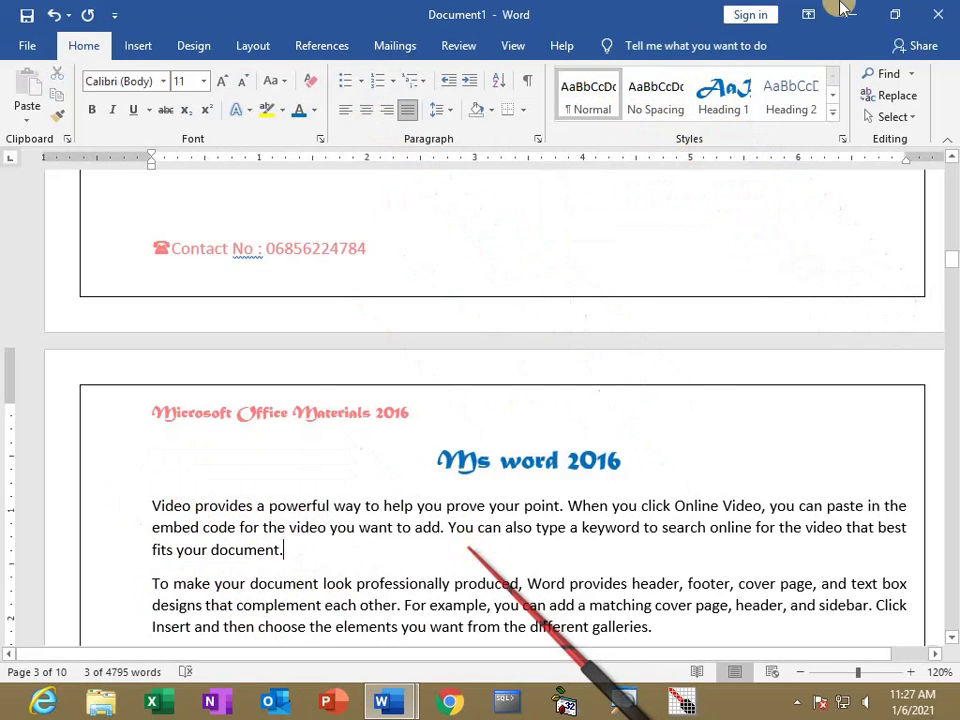
# Add an empty line above the Themes paragraph and select the 'Ms word 2016' heading for copying.
pyautogui.click(911, 74)
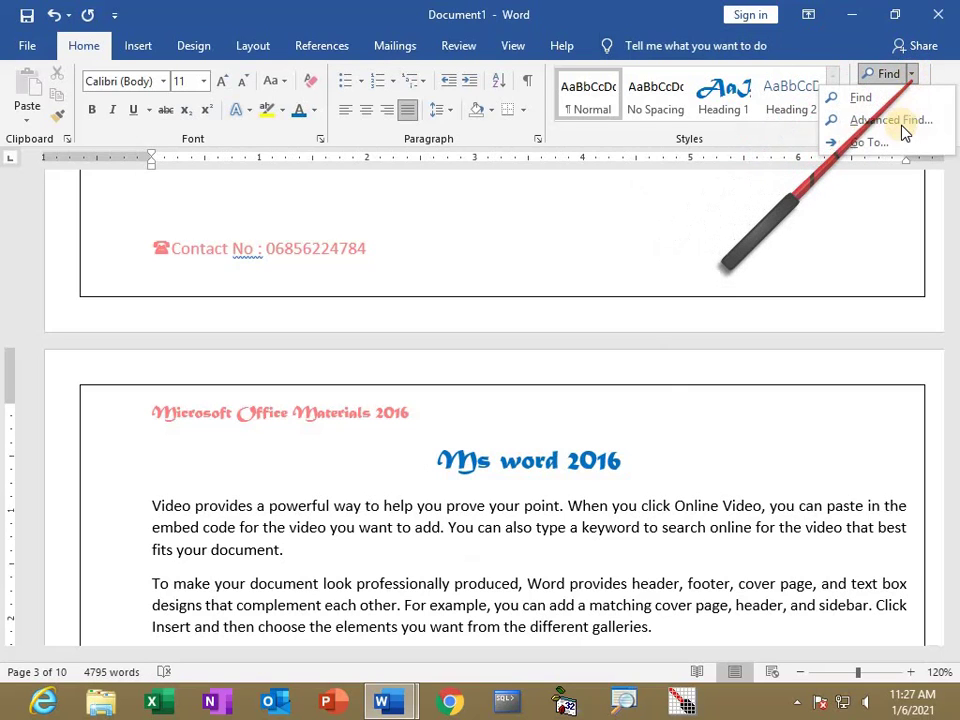
pyautogui.click(897, 144)
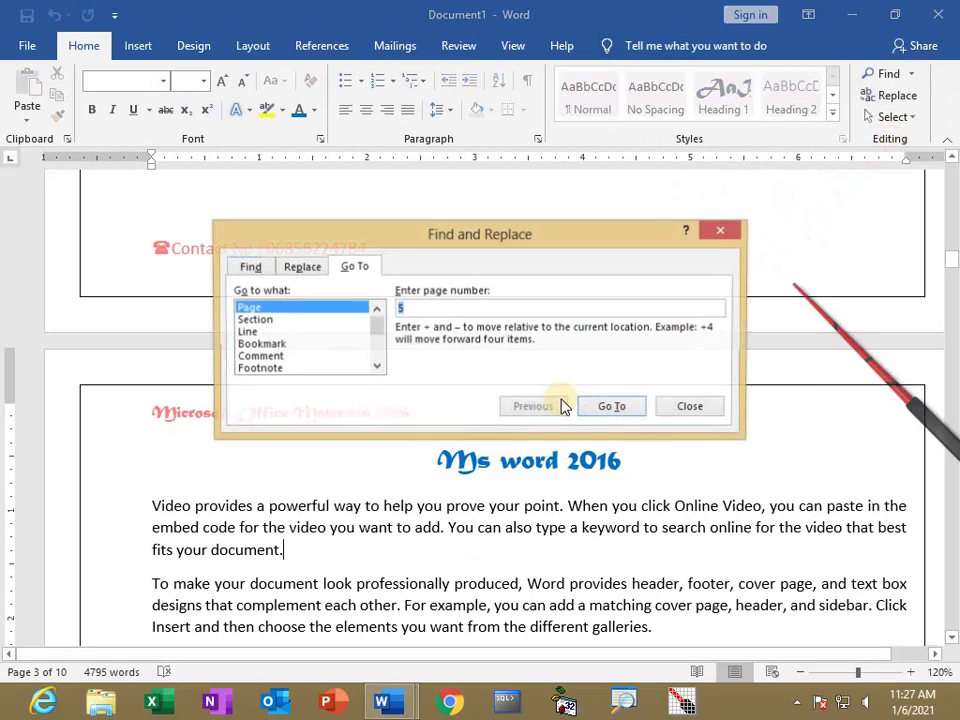
pyautogui.click(721, 235)
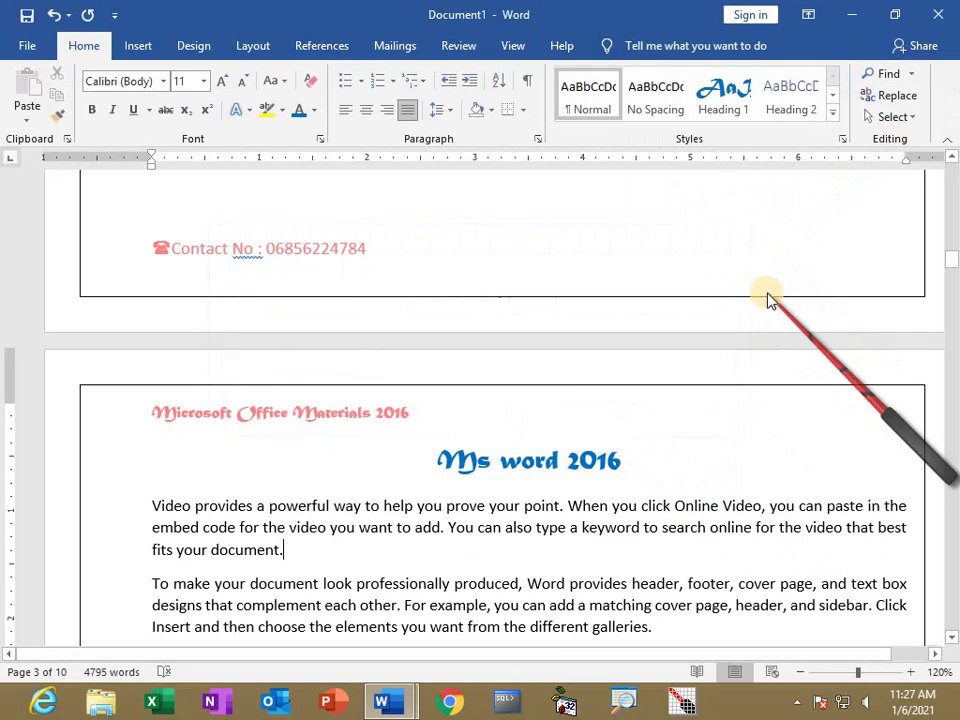
pyautogui.hotkey('ctrl', 'g')
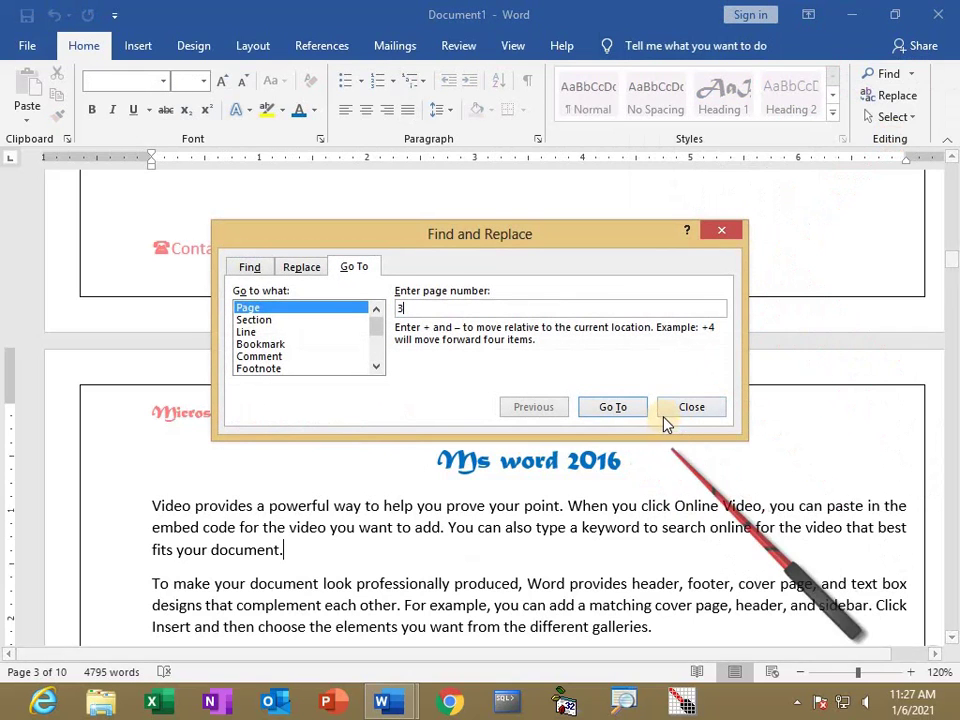
pyautogui.click(614, 407)
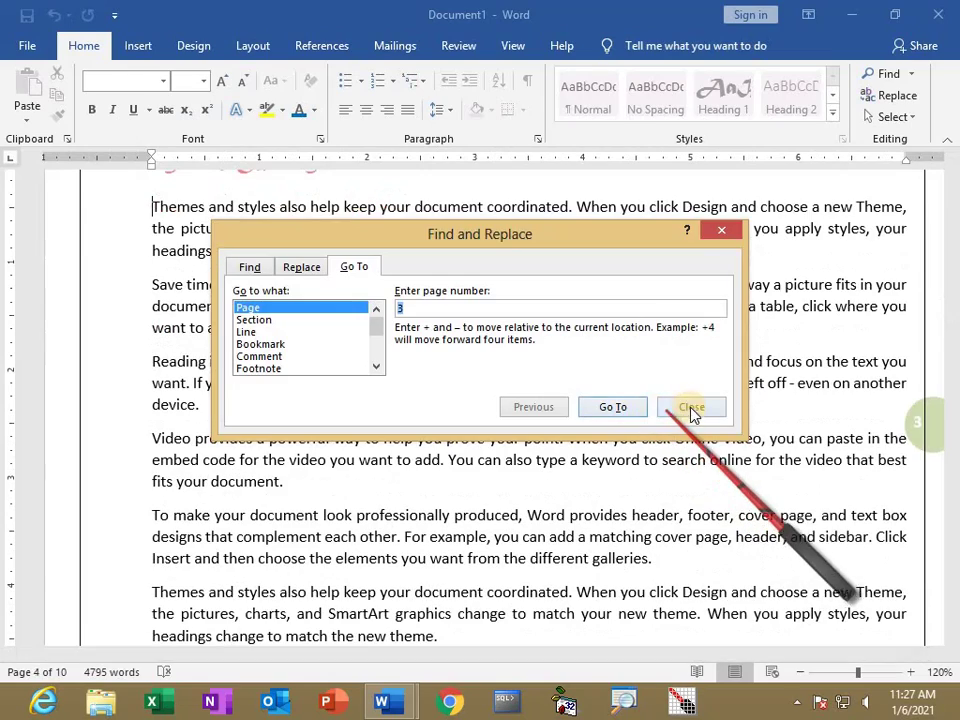
pyautogui.click(692, 407)
pyautogui.scroll(2, 139, 283)
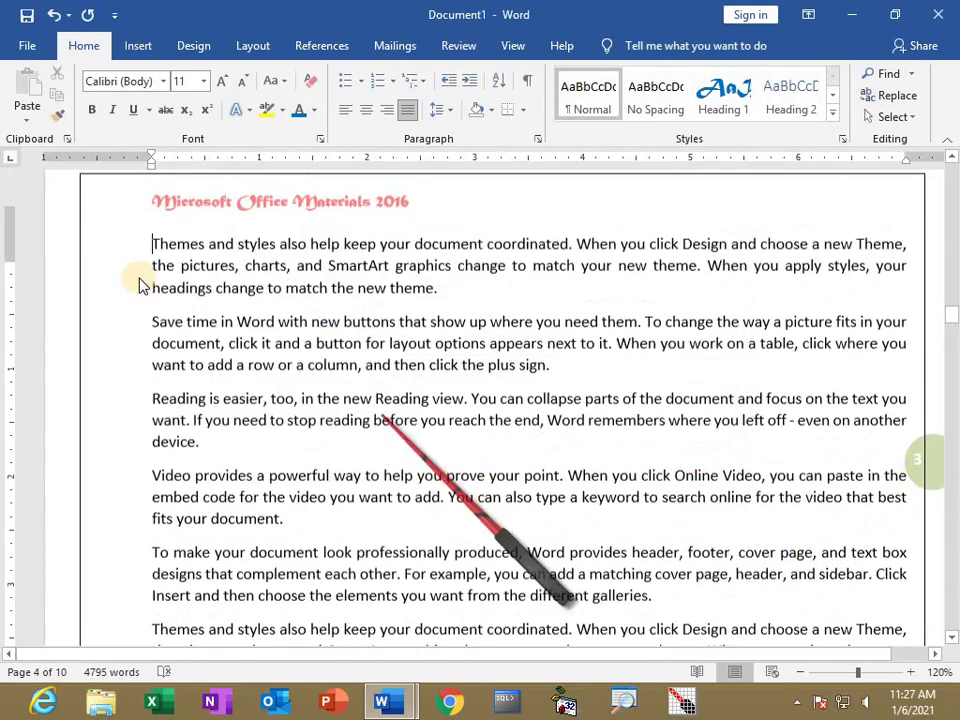
pyautogui.press('Return')
pyautogui.click(151, 313)
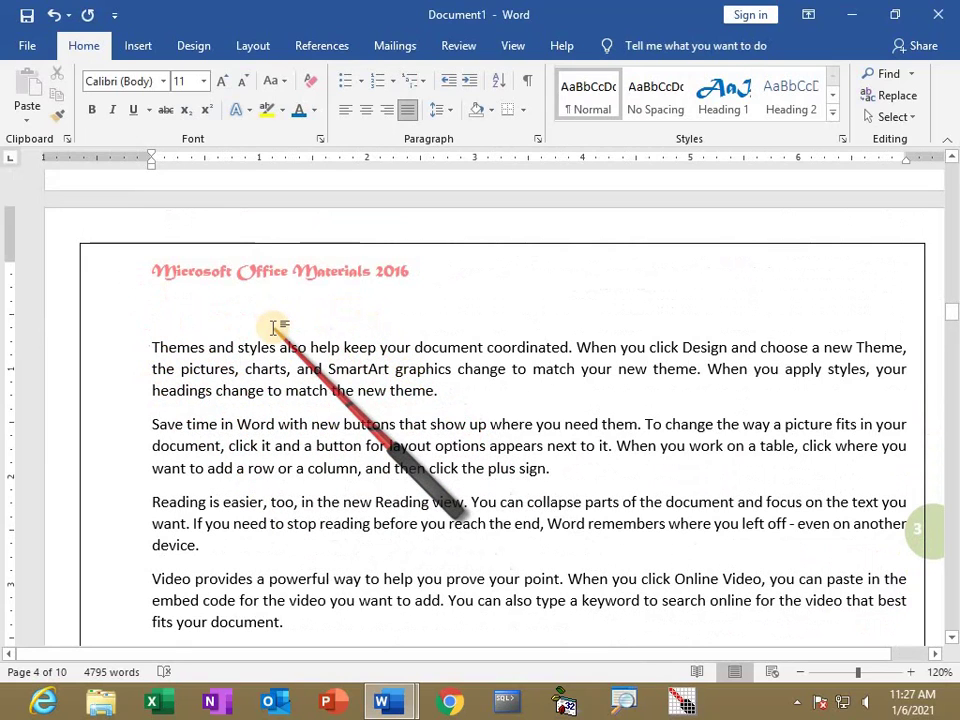
pyautogui.scroll(-15, 489, 377)
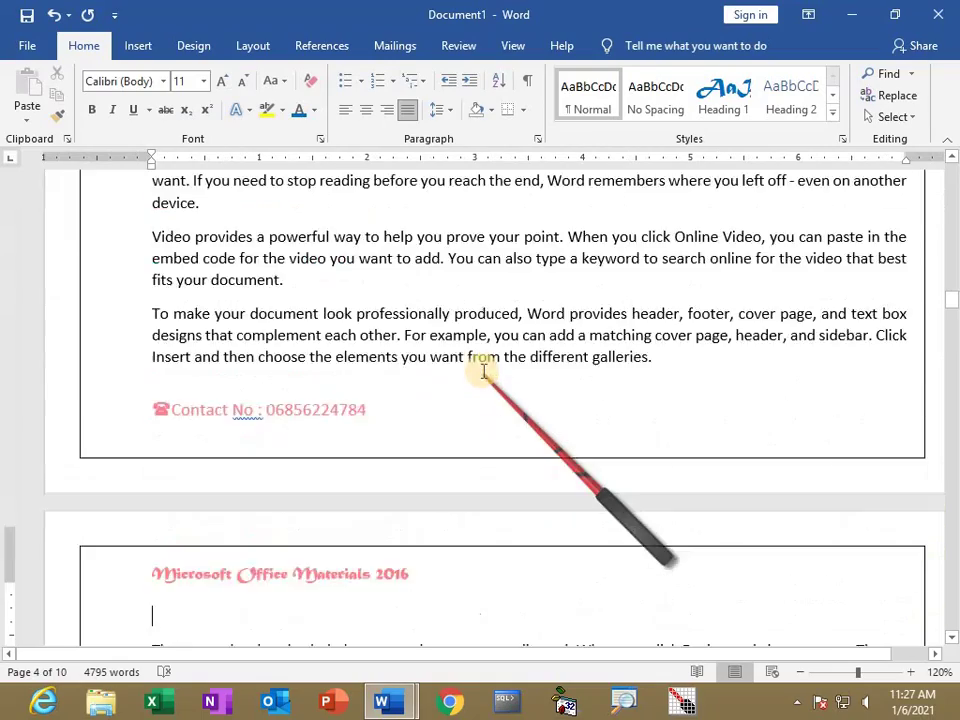
pyautogui.scroll(5, 478, 362)
pyautogui.scroll(-8, 499, 429)
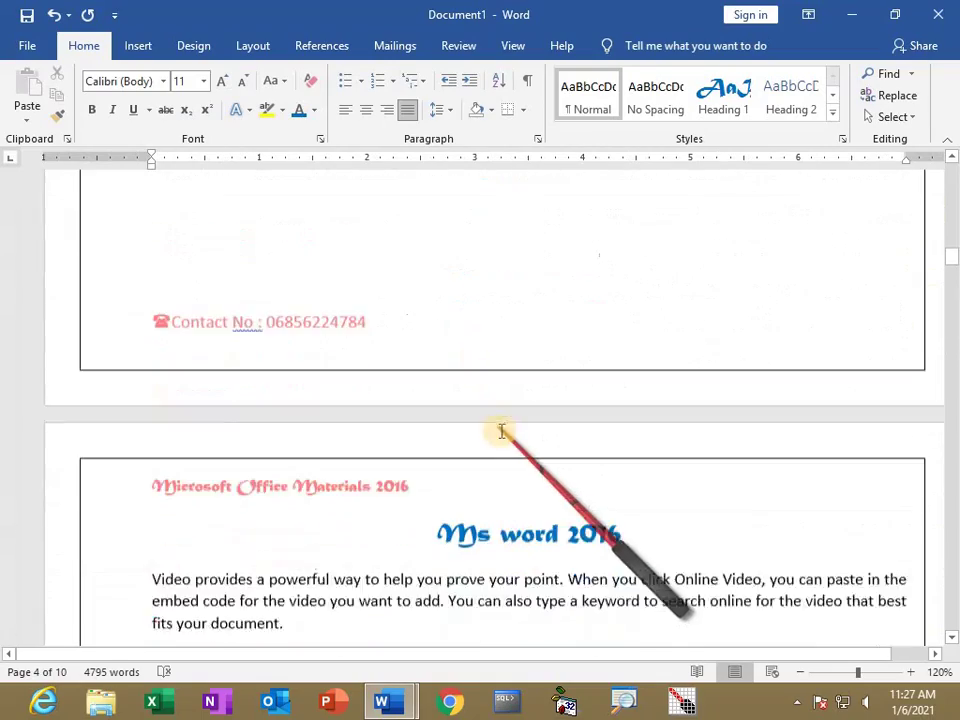
pyautogui.scroll(1, 602, 281)
pyautogui.moveTo(622, 240); pyautogui.dragTo(438, 242)
pyautogui.hotkey('ctrl', 'c')
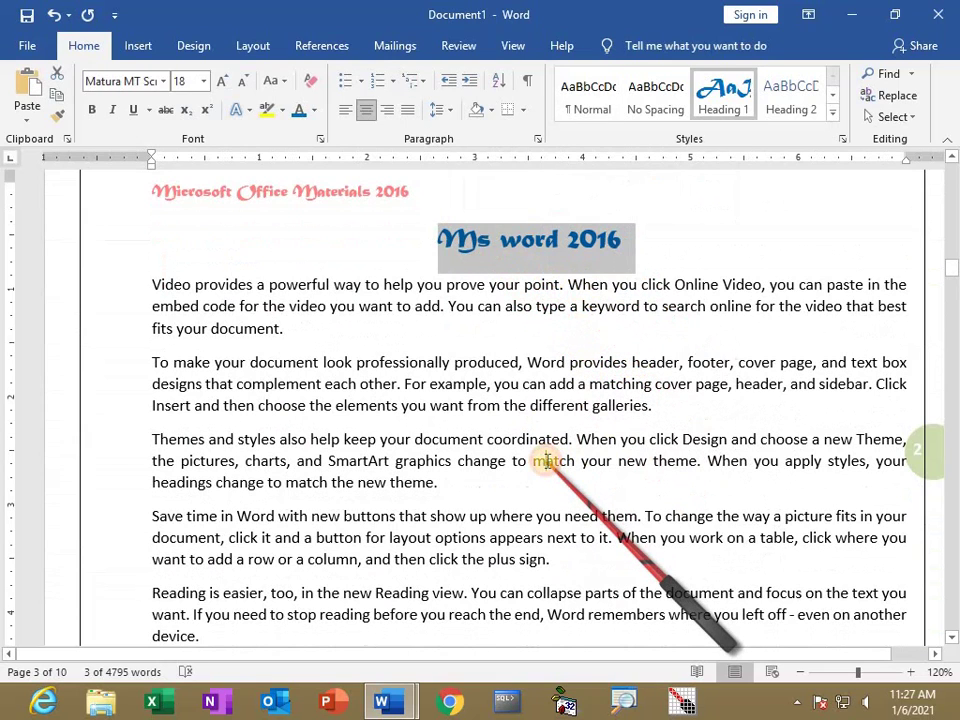
pyautogui.click(548, 460)
# On page 4, give the pasted title Heading 1 and change it to 'Ms Excel 2016'.
pyautogui.hotkey('ctrl', 'g')
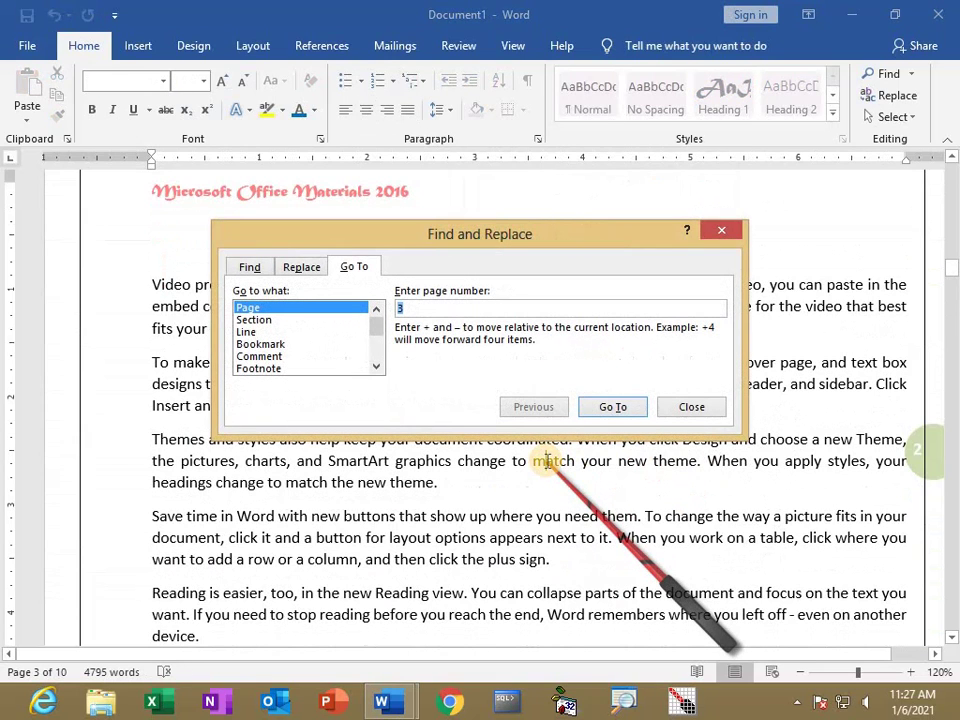
pyautogui.write('4')
pyautogui.press('Return')
pyautogui.press('Escape')
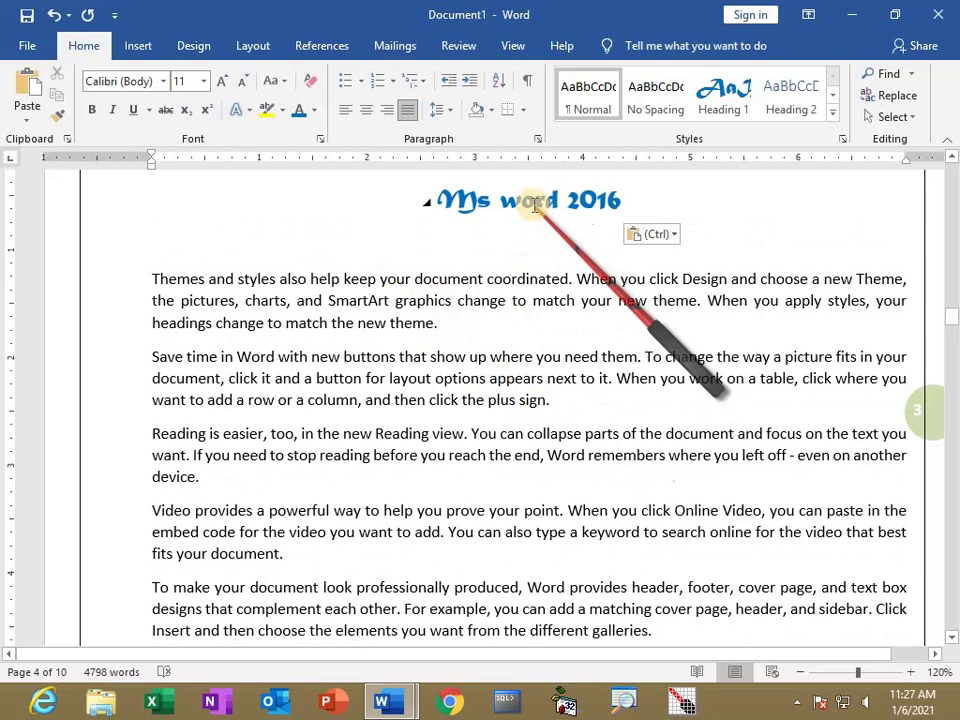
pyautogui.click(150, 244)
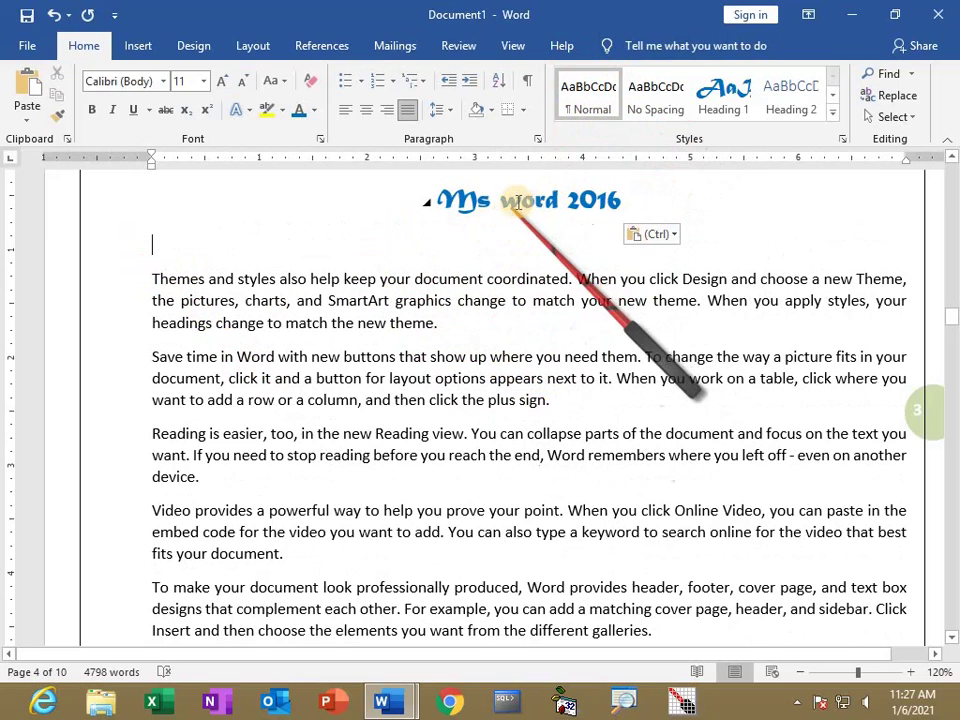
pyautogui.click(744, 94)
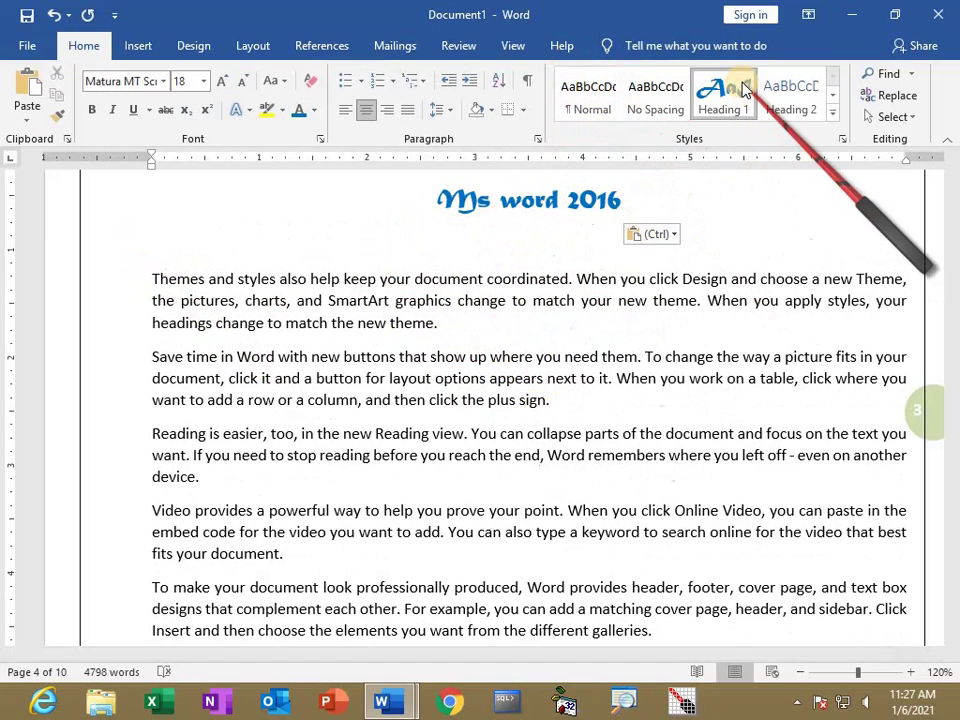
pyautogui.moveTo(557, 202); pyautogui.dragTo(502, 206)
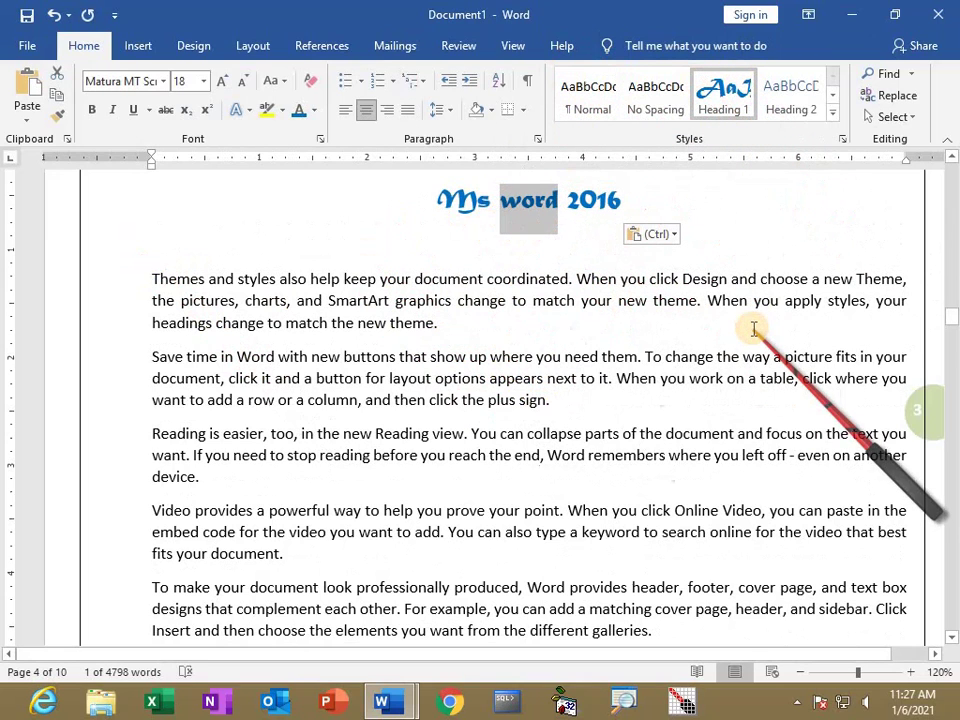
pyautogui.write('Excel')
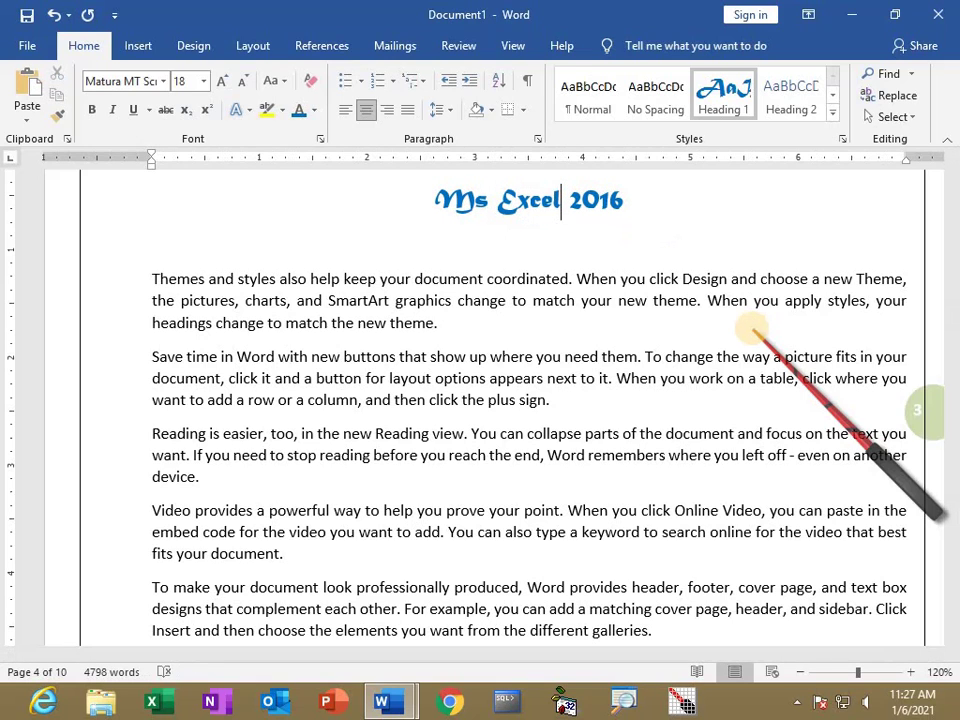
pyautogui.hotkey('ctrl', 'g')
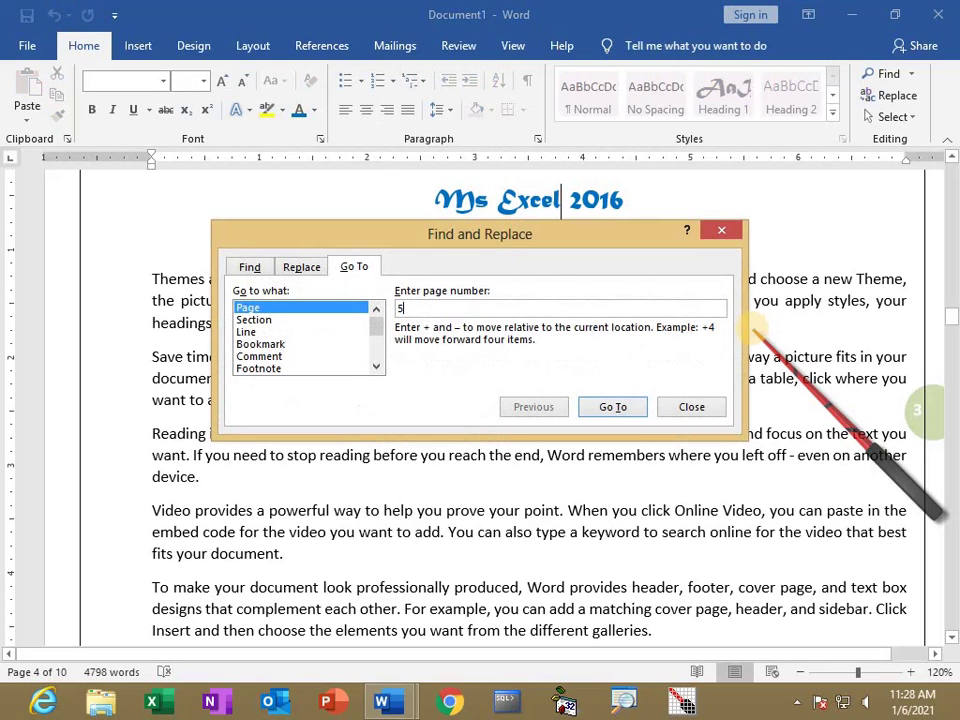
# On page 5, paste the heading at the top and retype it as 'Ms Power Point 2016'.
pyautogui.press('Return')
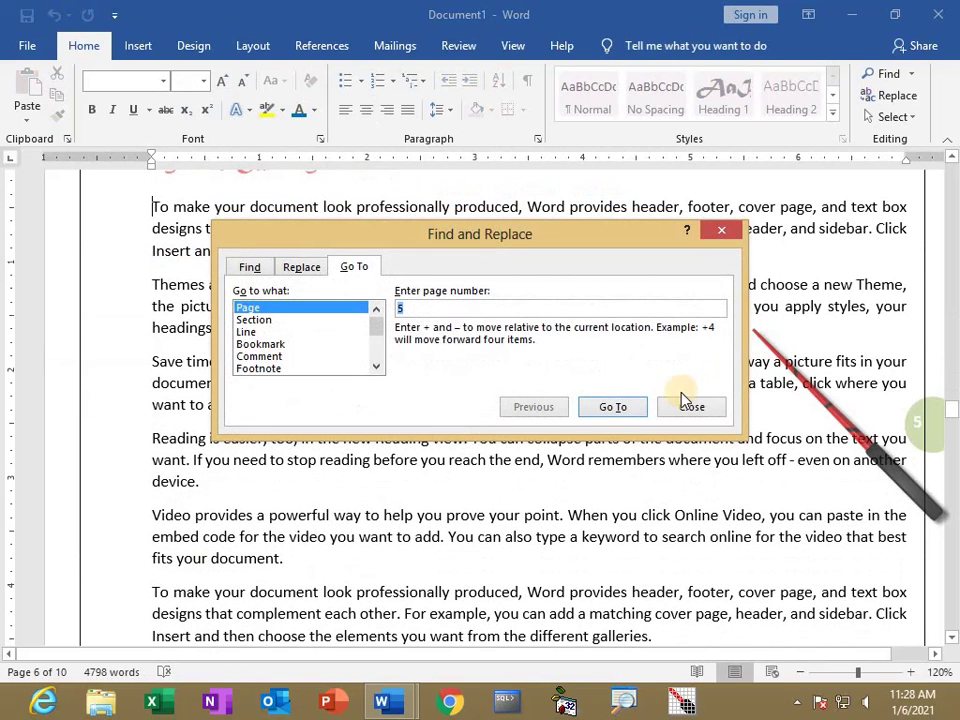
pyautogui.click(691, 407)
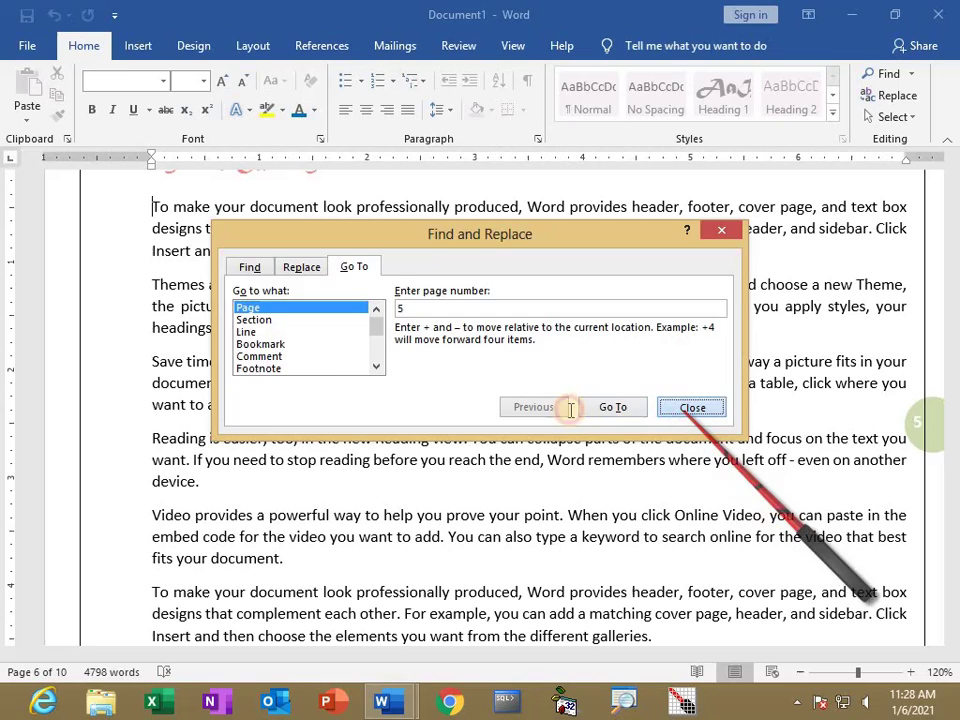
pyautogui.scroll(1, 270, 368)
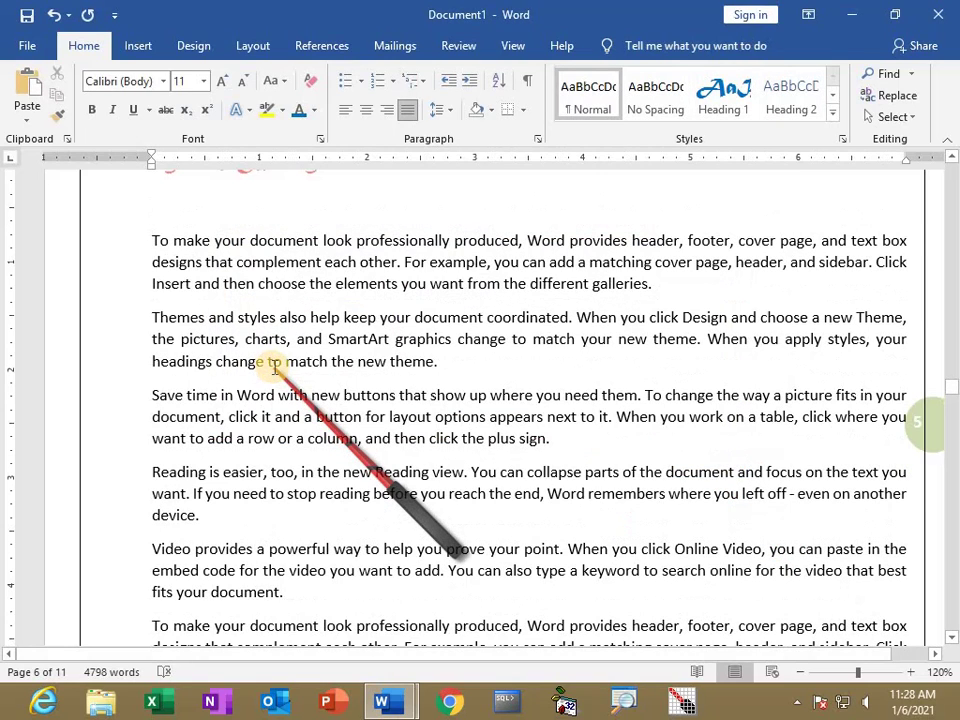
pyautogui.scroll(3, 274, 368)
pyautogui.hotkey('ctrl', 'v')
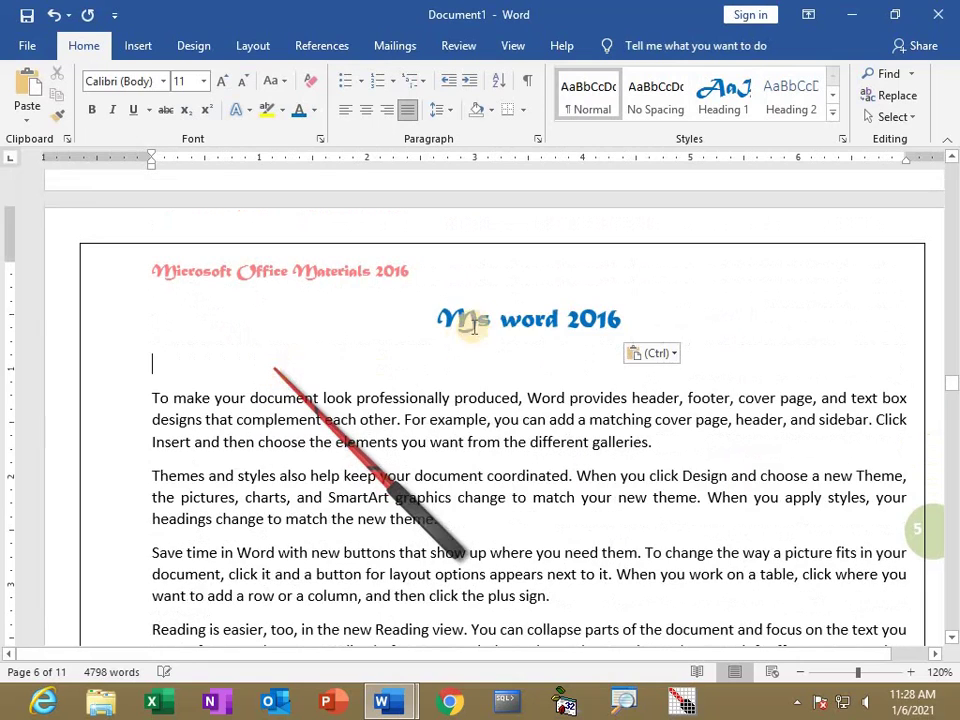
pyautogui.moveTo(551, 317); pyautogui.dragTo(505, 332)
pyautogui.write('Power Point')
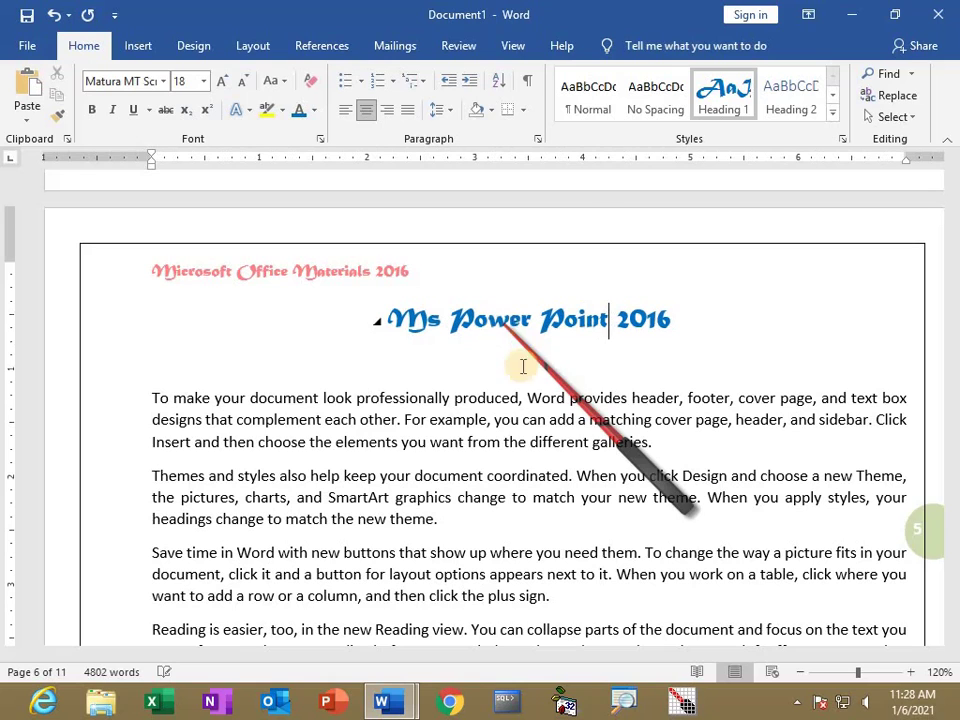
# On page 7, paste the heading above the first paragraph and retype it as 'Ms Access 2016'.
pyautogui.press('F5')
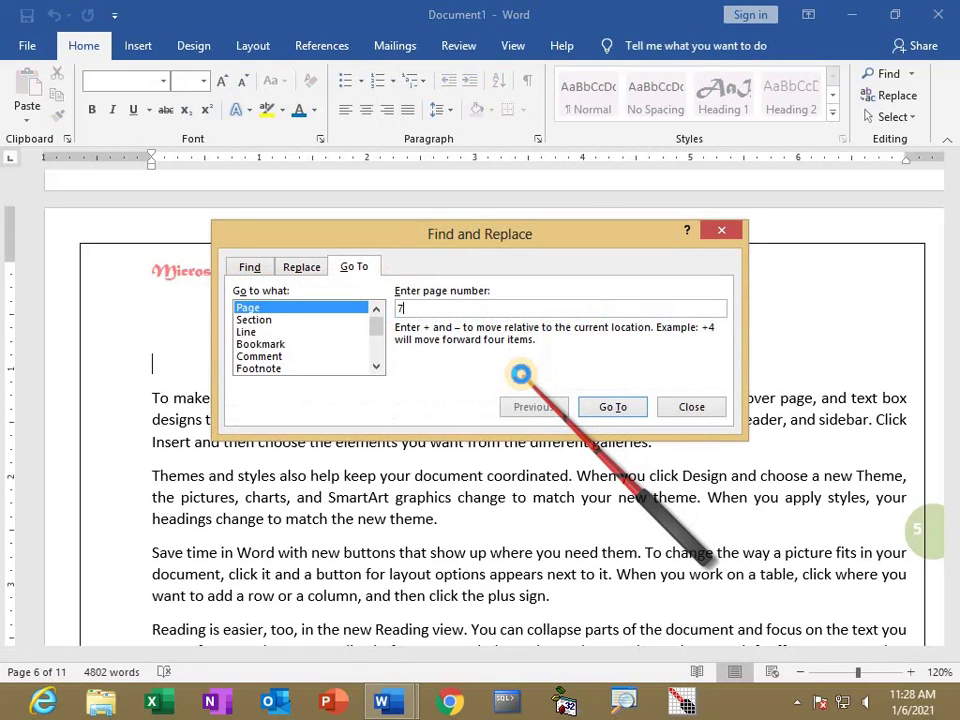
pyautogui.press('Return')
pyautogui.press('Escape')
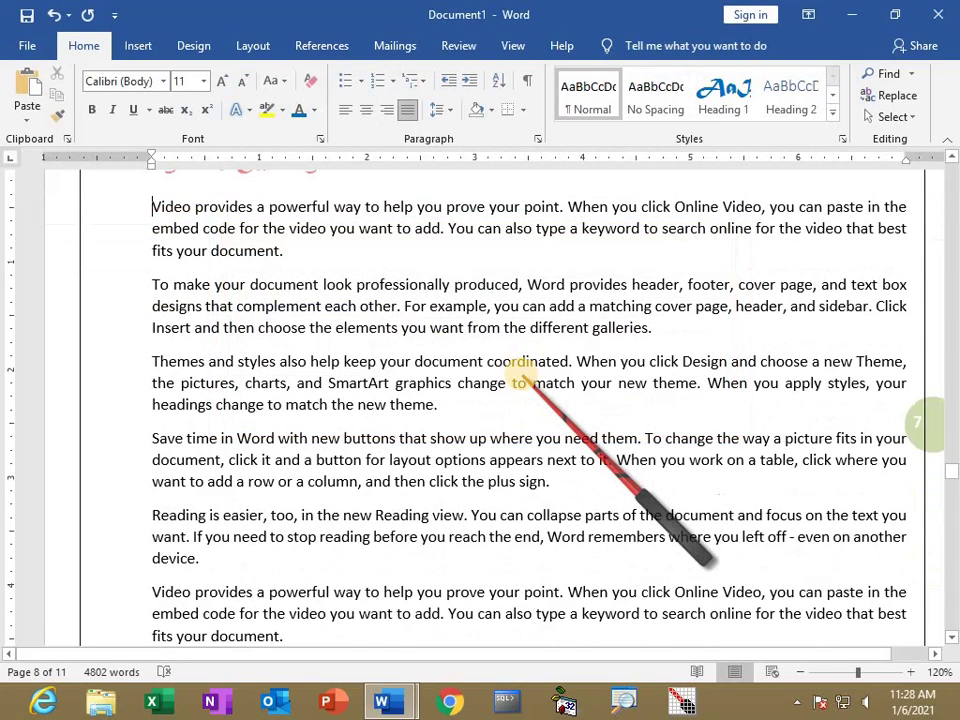
pyautogui.scroll(1, 520, 368)
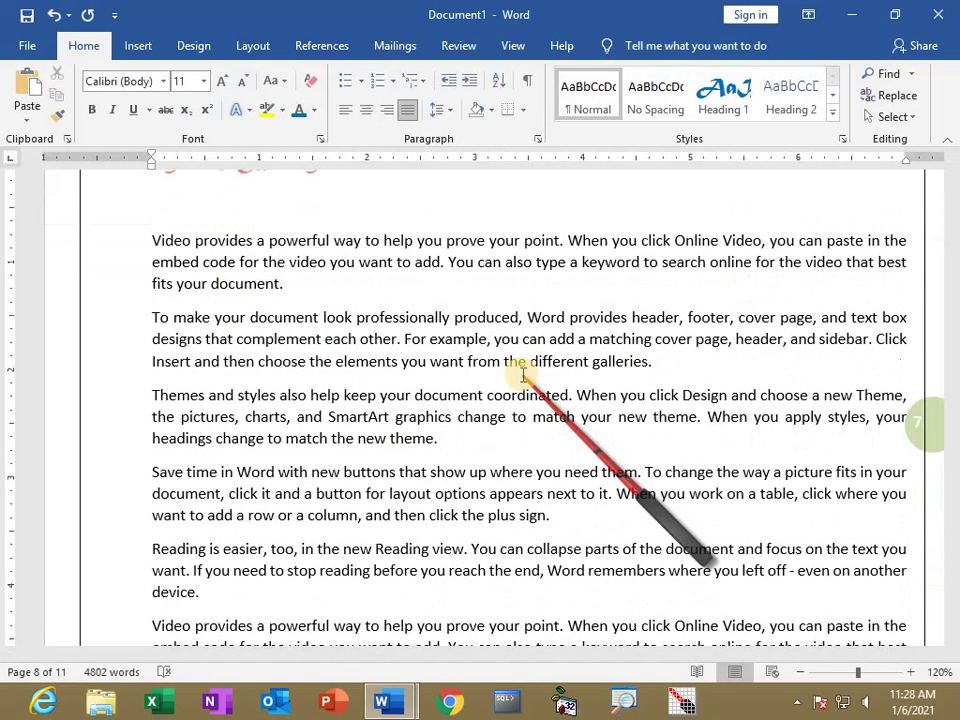
pyautogui.write('Ms word 2016')
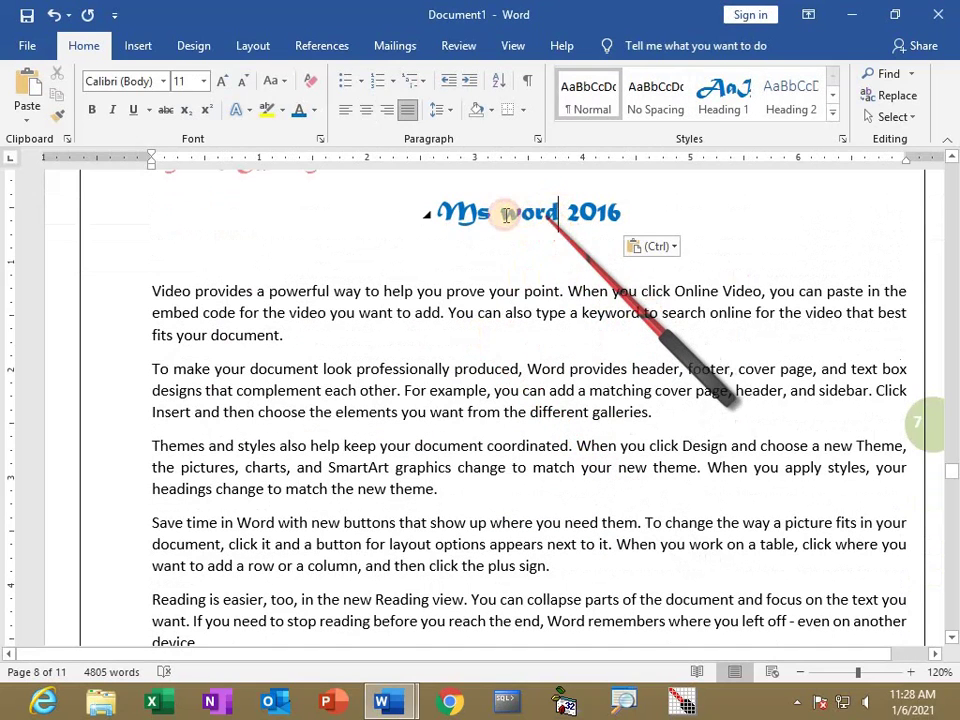
pyautogui.doubleClick(510, 214)
pyautogui.write('Access')
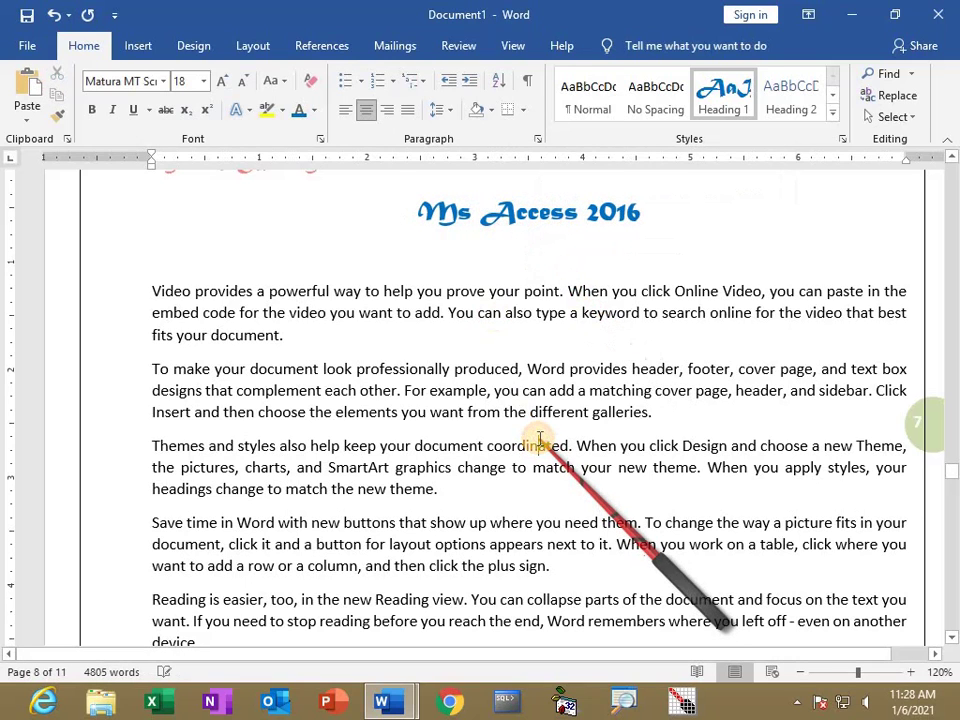
pyautogui.hotkey('ctrl', 'g')
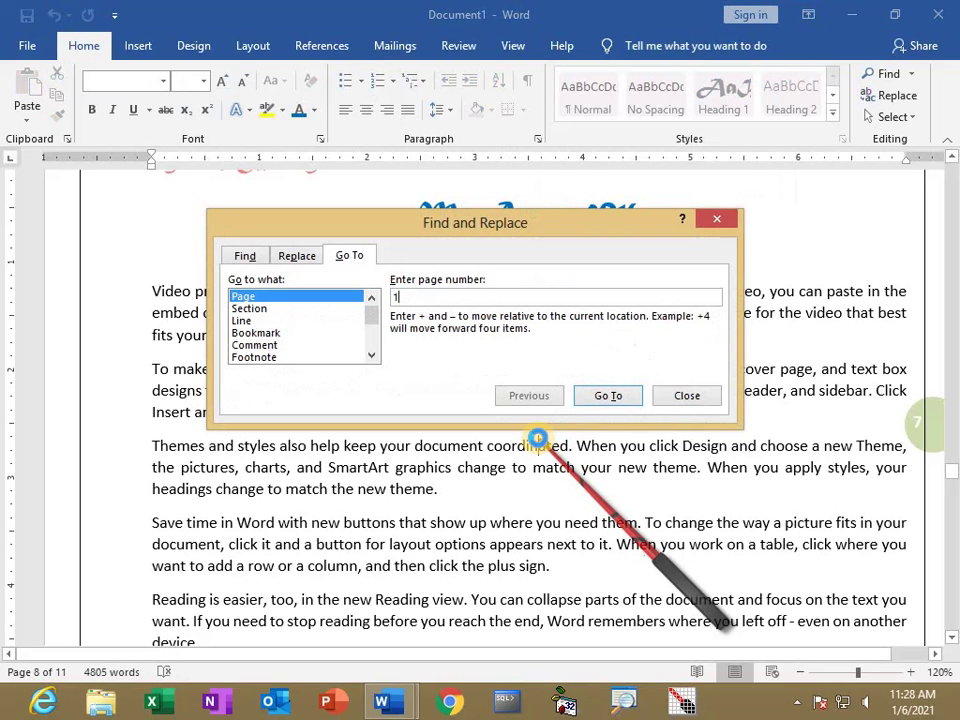
# Insert Automatic Table 1 on blank page 2, listing the four Ms headings with page numbers.
pyautogui.write('1')
pyautogui.press('Return')
pyautogui.press('Escape')
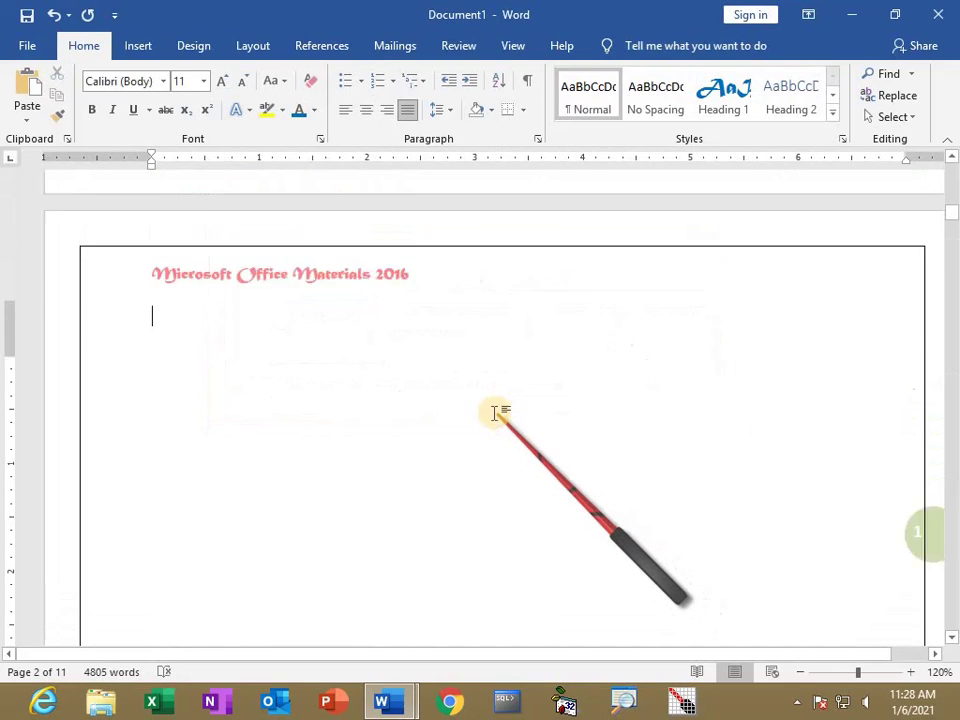
pyautogui.scroll(2, 494, 413)
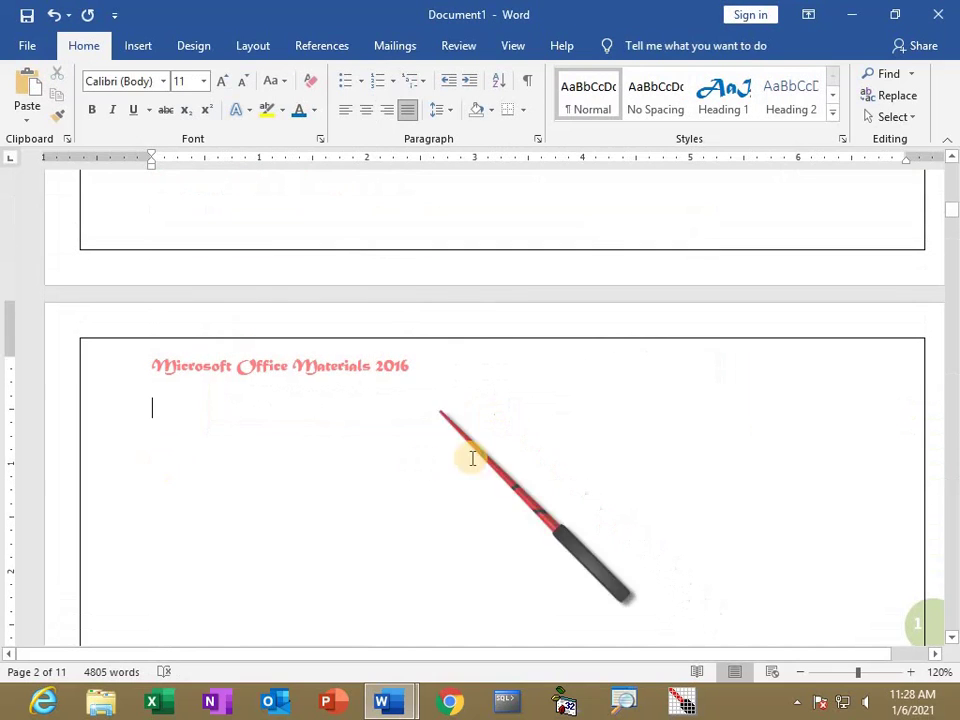
pyautogui.click(313, 50)
pyautogui.click(55, 122)
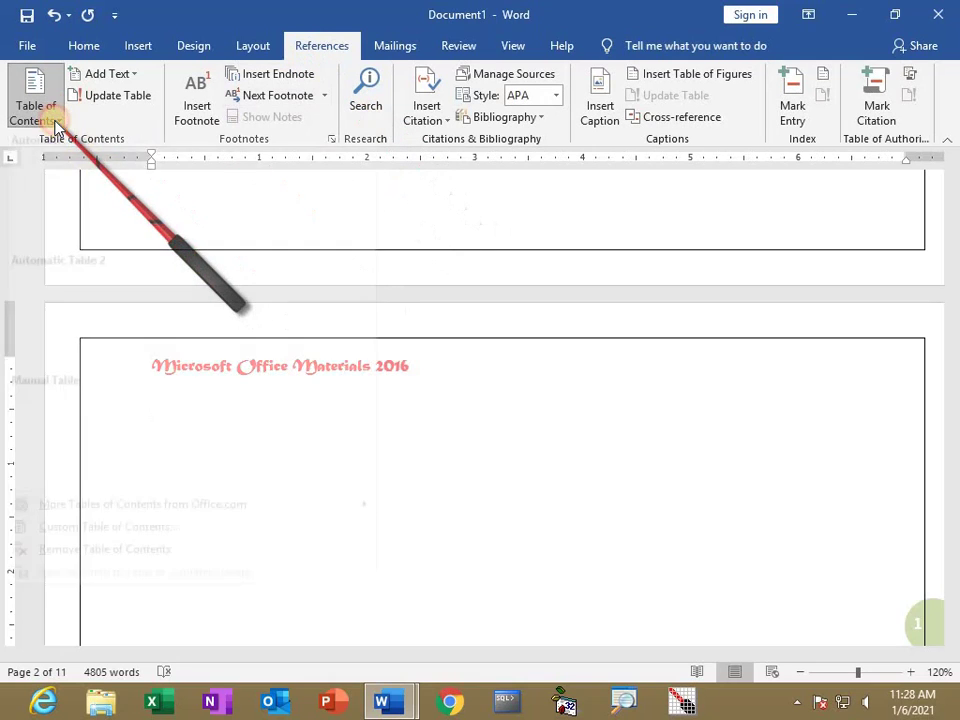
pyautogui.click(55, 214)
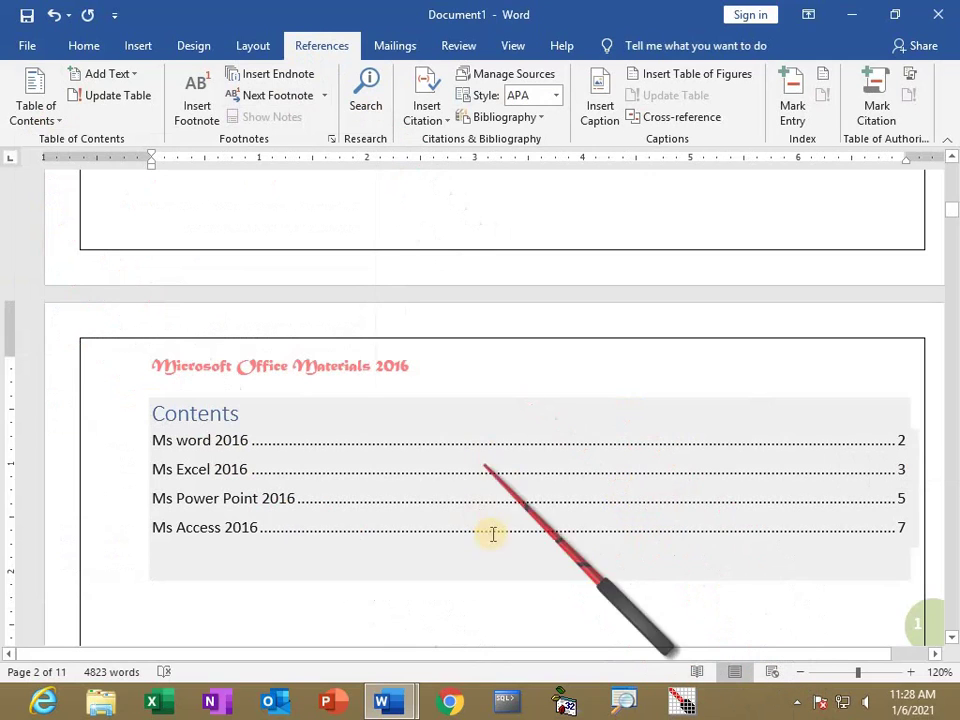
pyautogui.scroll(-2, 504, 499)
pyautogui.click(531, 517)
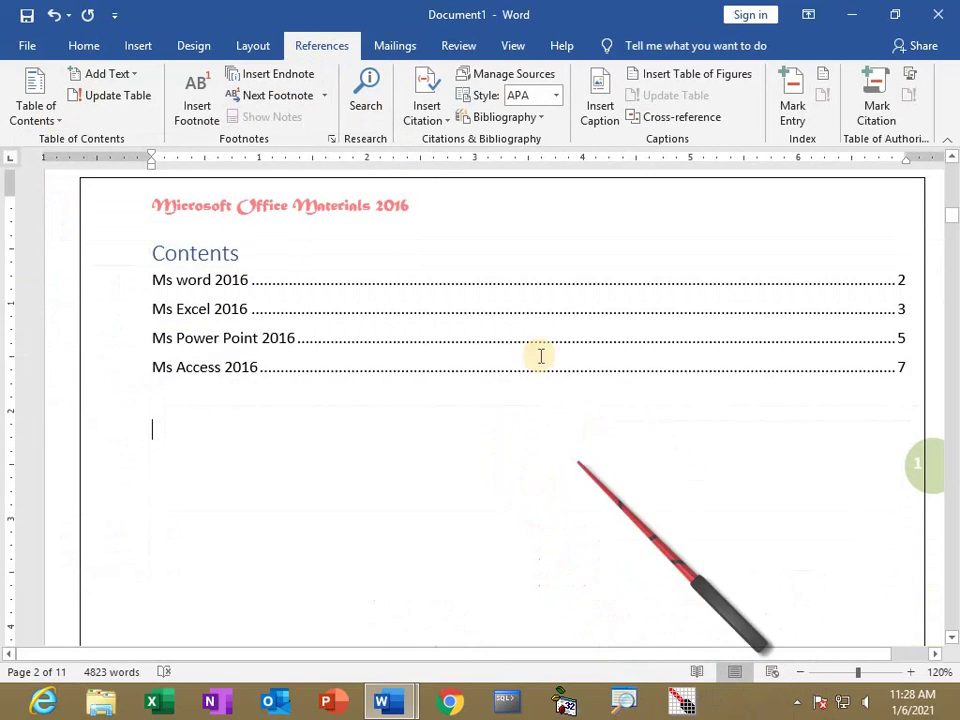
pyautogui.scroll(-2, 354, 491)
pyautogui.scroll(-12, 354, 491)
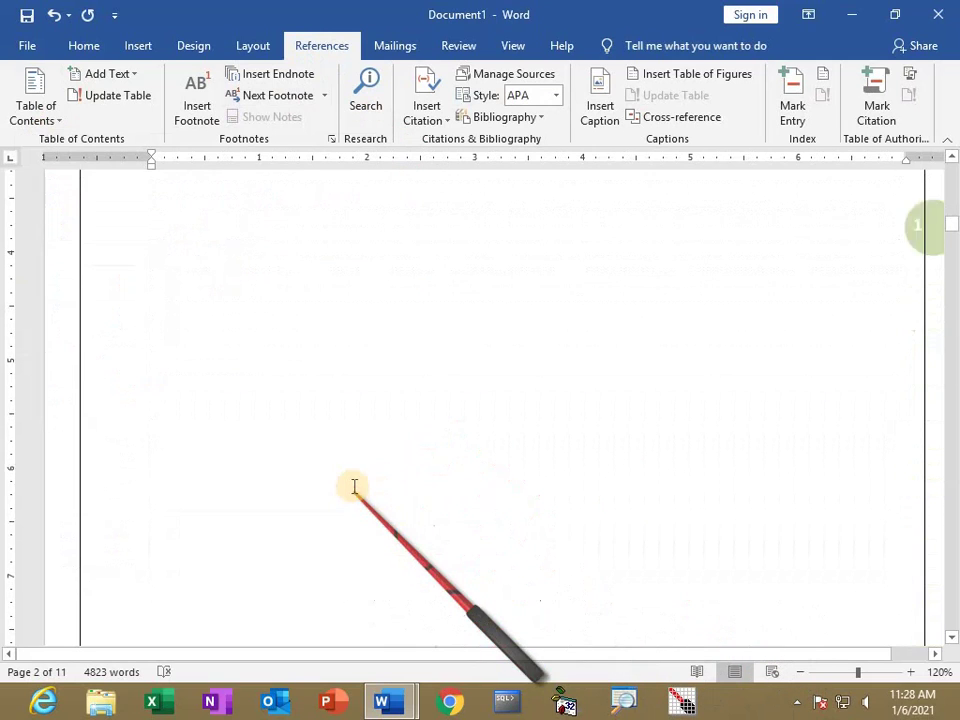
pyautogui.click(154, 293)
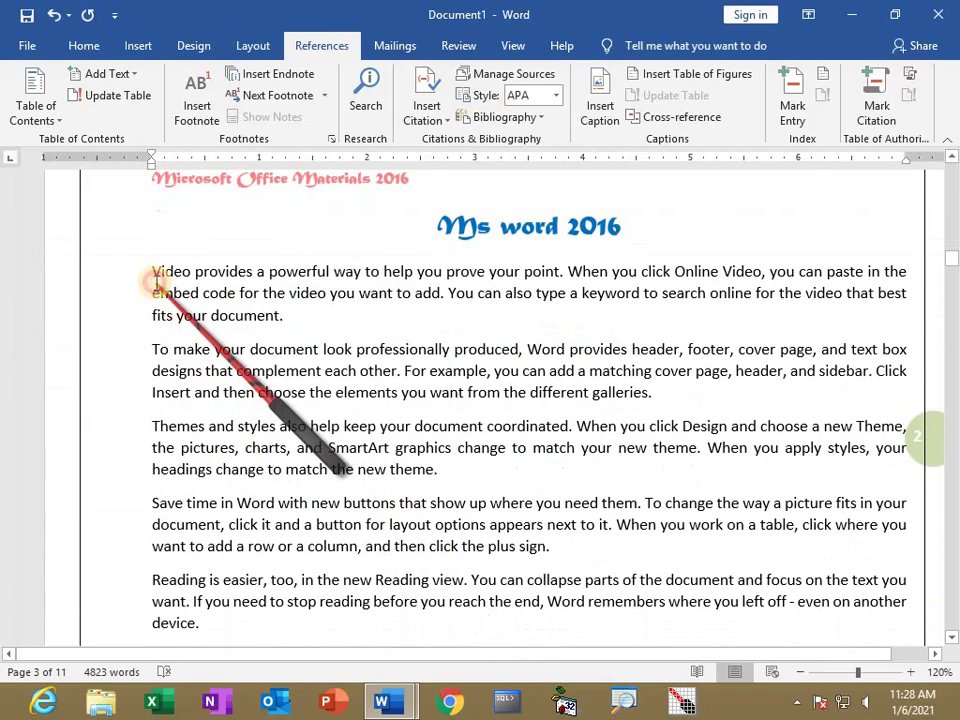
# Select the first three paragraphs under 'Ms word 2016' and open Define New Bullet from Bullets.
pyautogui.click(83, 45)
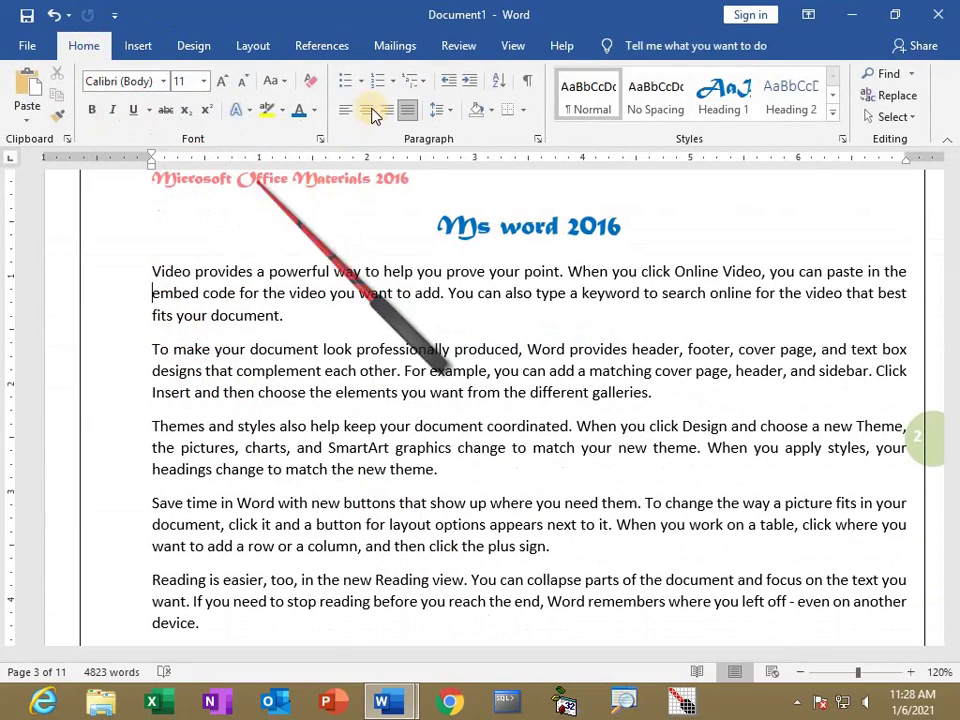
pyautogui.moveTo(150, 270); pyautogui.dragTo(569, 473)
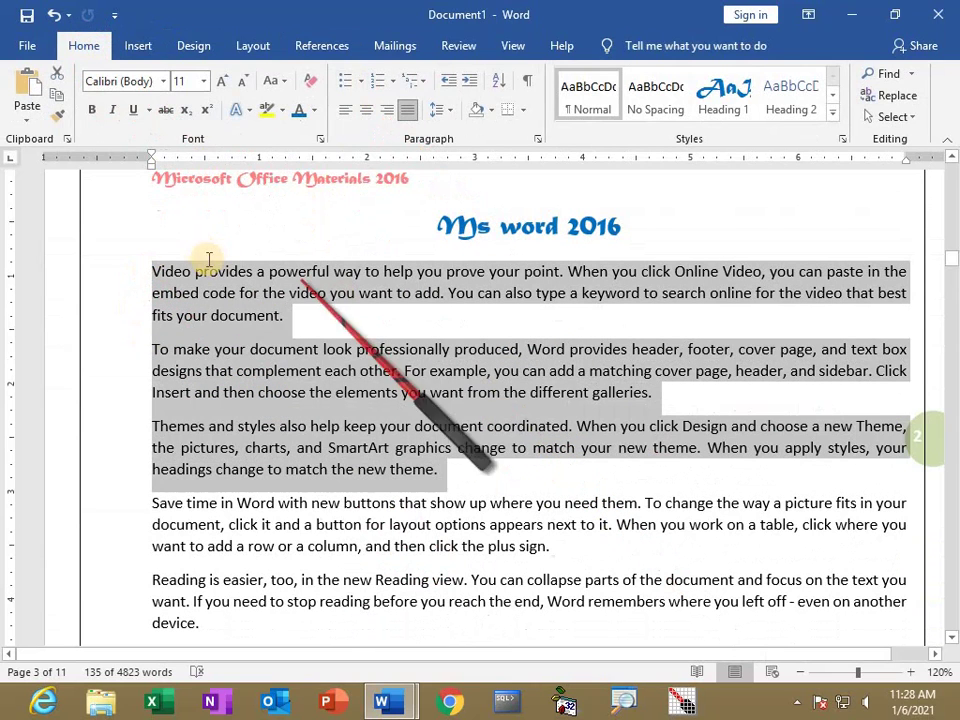
pyautogui.click(362, 82)
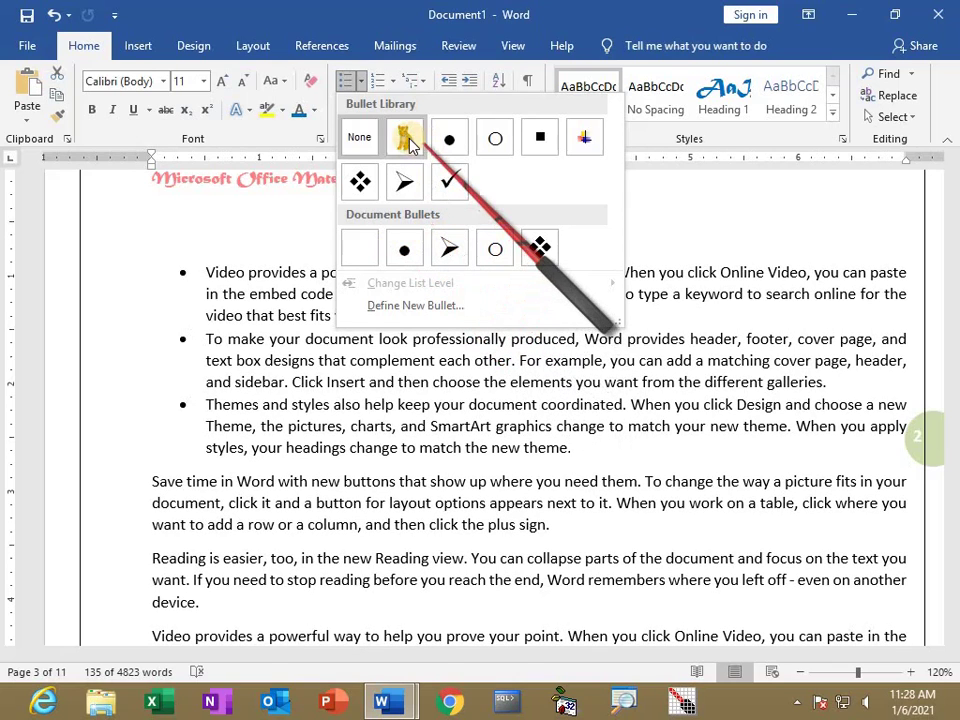
pyautogui.click(422, 312)
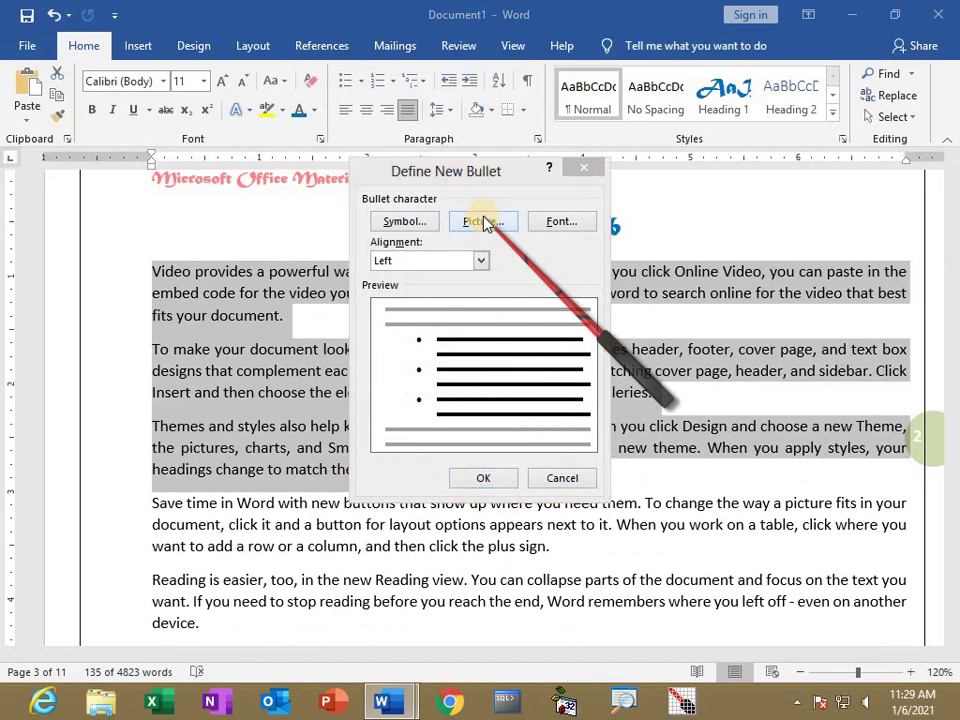
# Insert the sari photo from Desktop > photoshop images as the bullet picture.
pyautogui.click(485, 222)
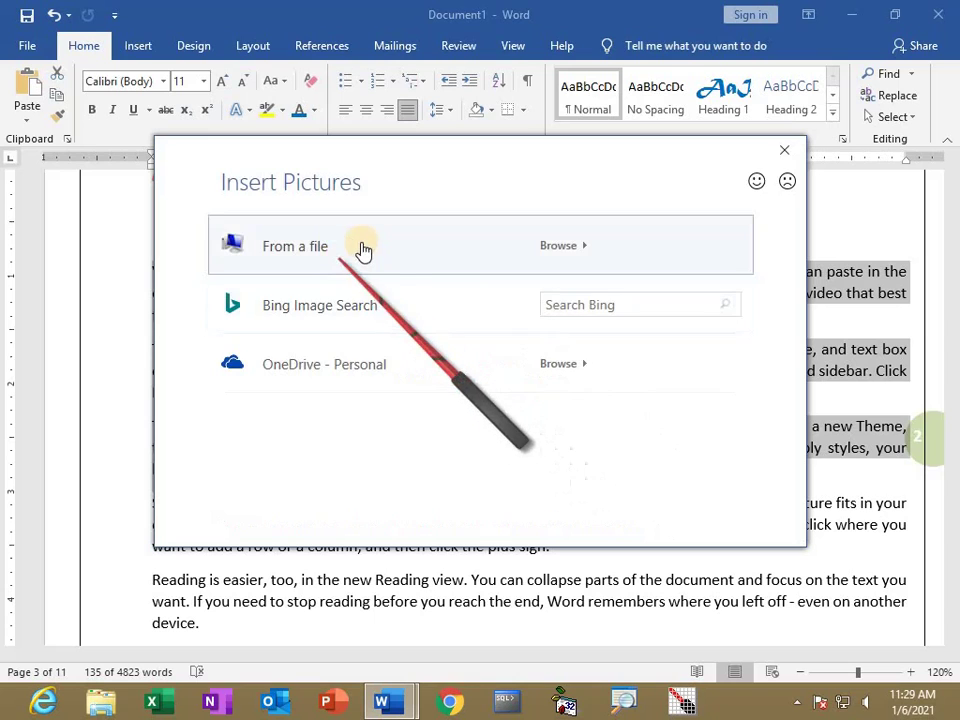
pyautogui.click(376, 252)
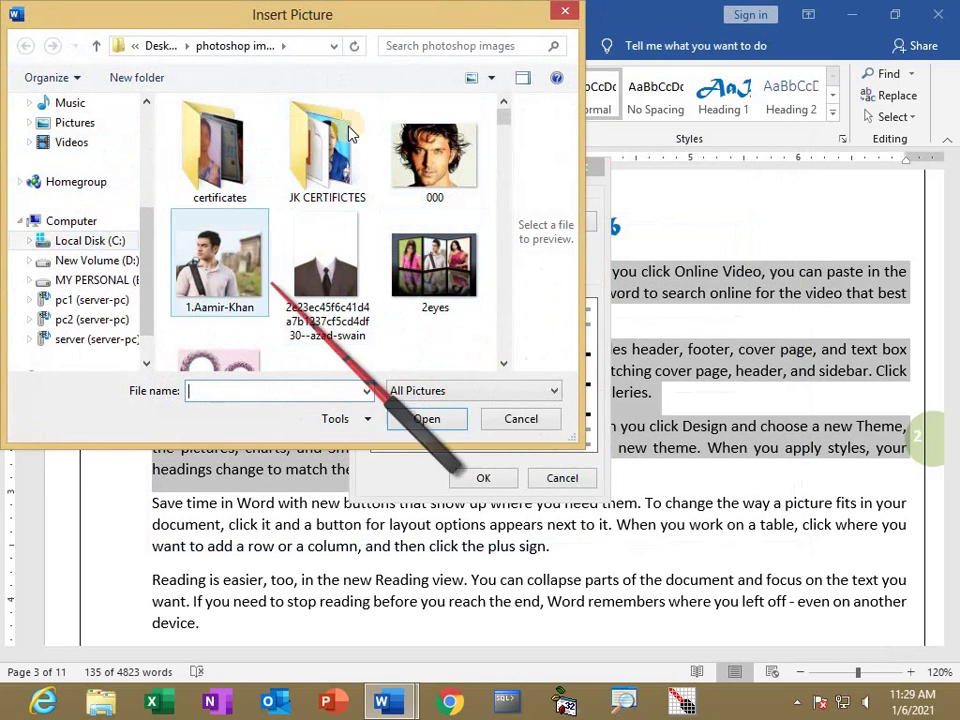
pyautogui.scroll(1, 147, 152)
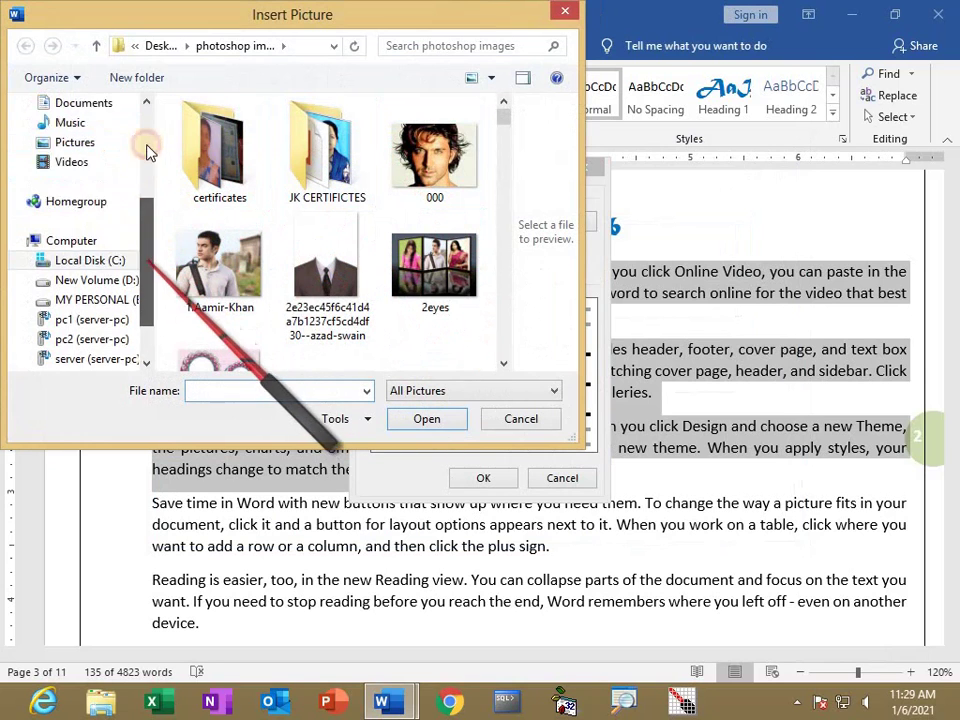
pyautogui.scroll(3, 147, 152)
pyautogui.click(66, 168)
pyautogui.moveTo(501, 146); pyautogui.dragTo(502, 255)
pyautogui.doubleClick(317, 238)
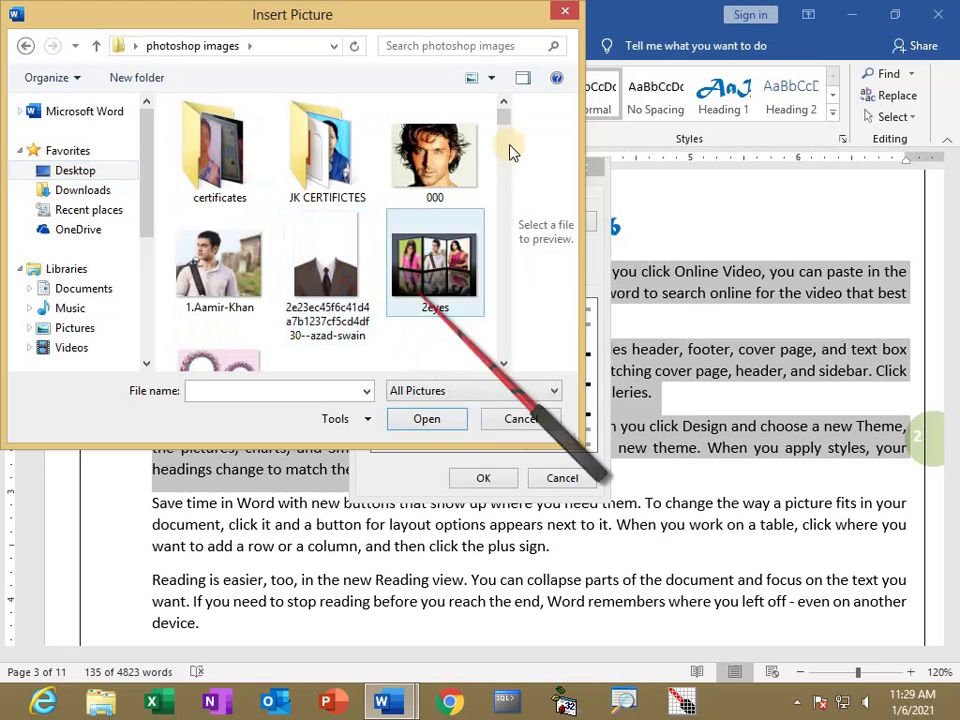
pyautogui.moveTo(503, 133); pyautogui.dragTo(506, 168)
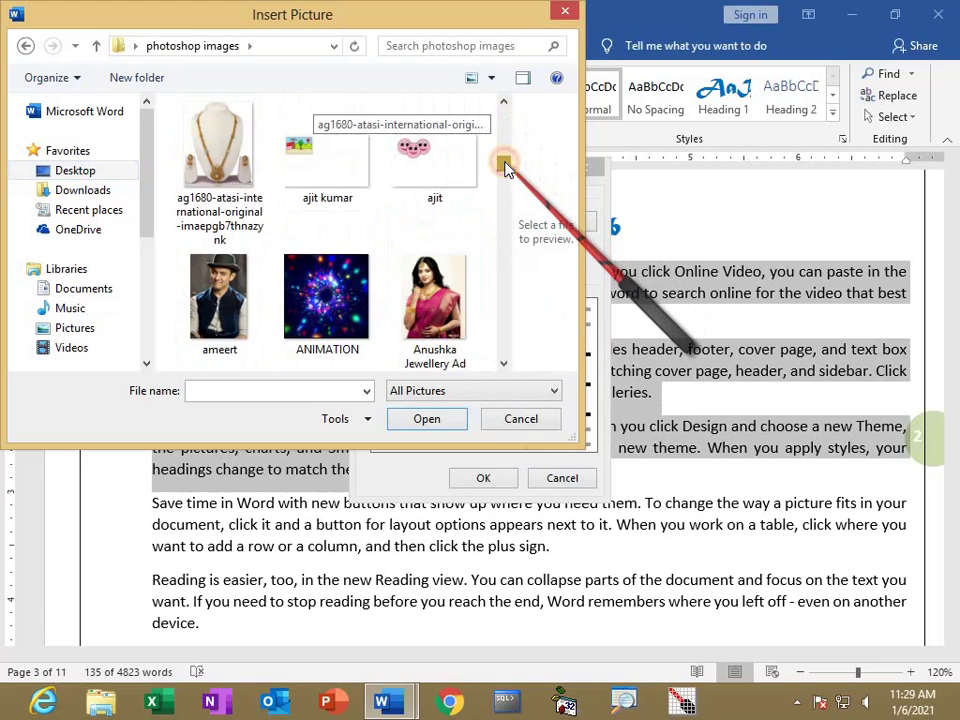
pyautogui.click(433, 305)
pyautogui.click(430, 420)
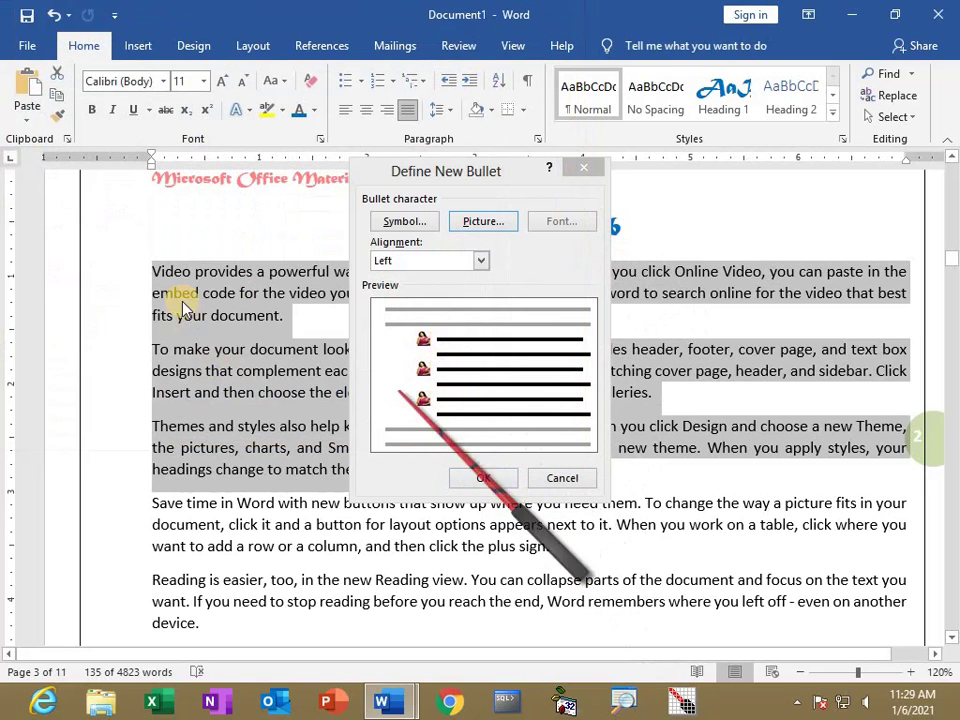
# Apply the sari-photo bullet to the three paragraphs and enlarge the bullet pictures two sizes.
pyautogui.click(478, 477)
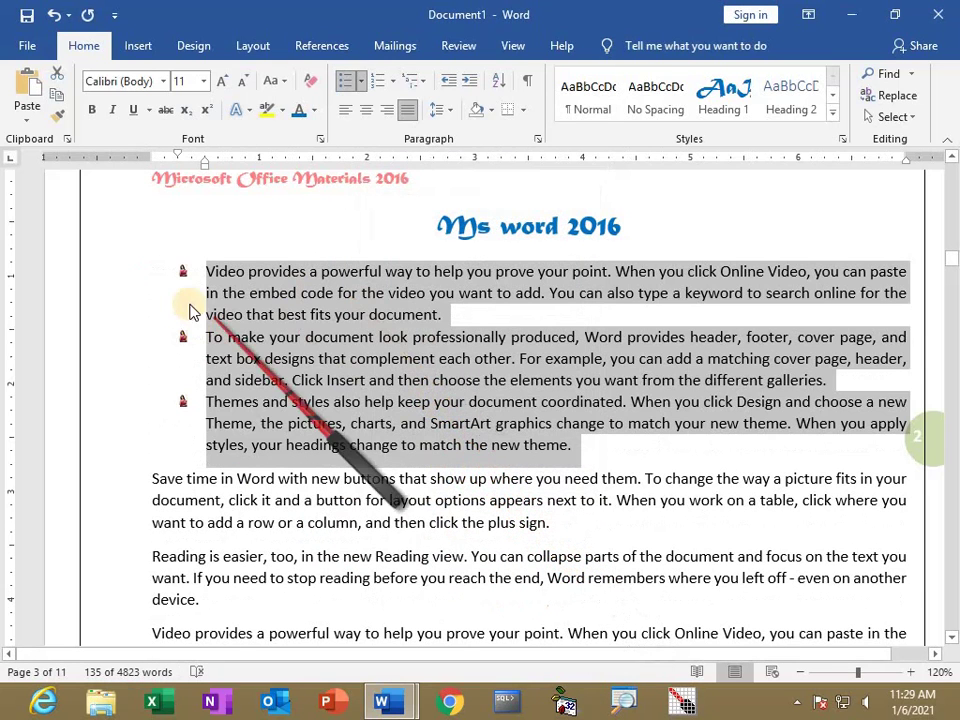
pyautogui.click(187, 274)
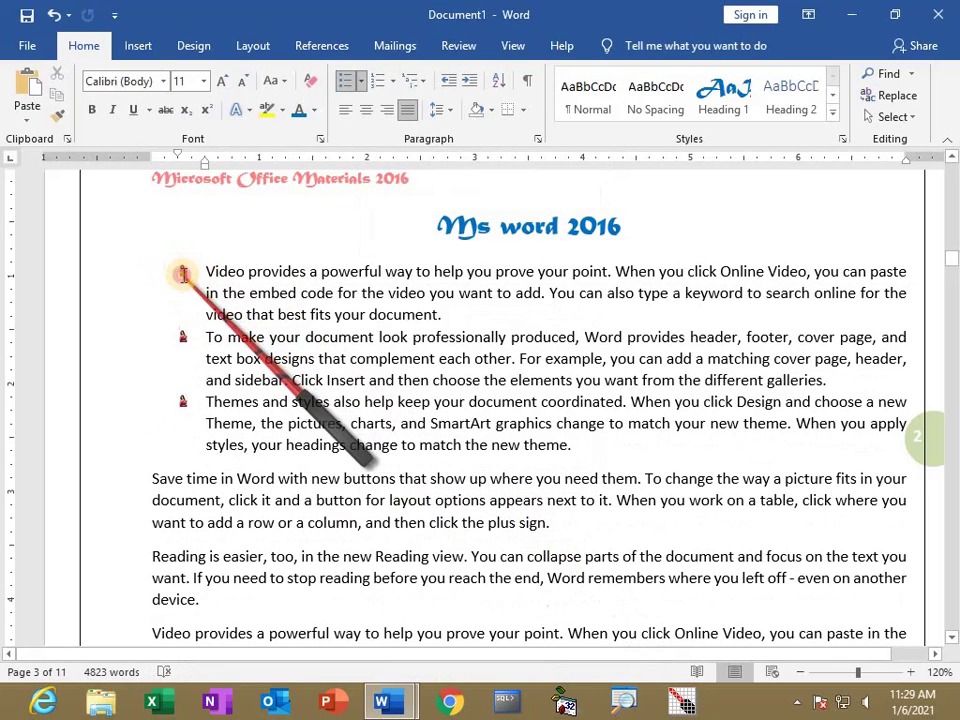
pyautogui.click(184, 337)
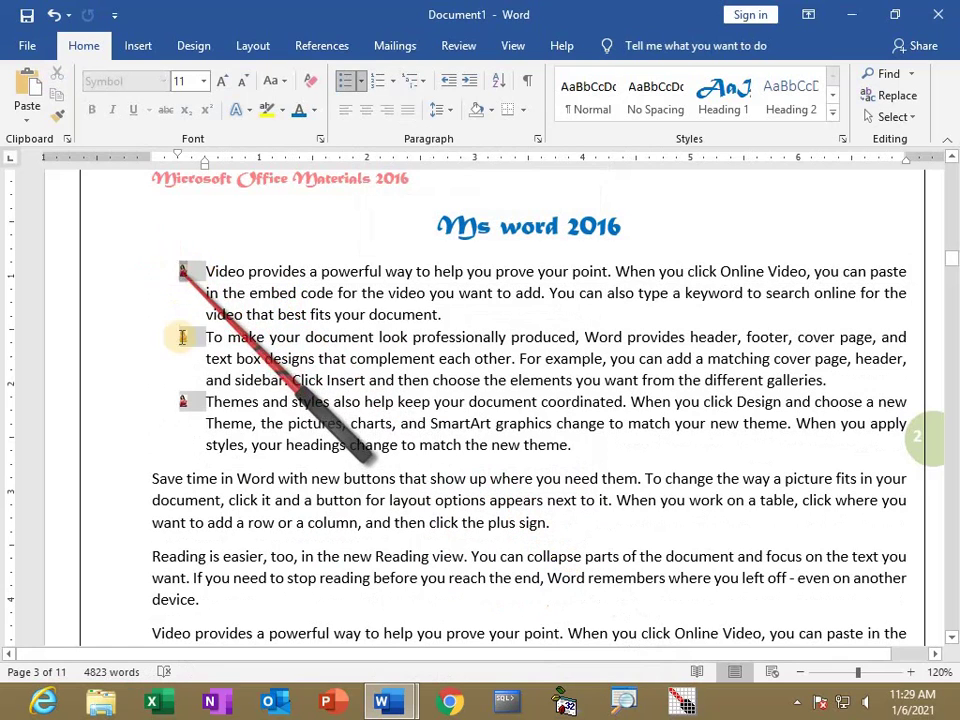
pyautogui.click(222, 87)
pyautogui.click(222, 87)
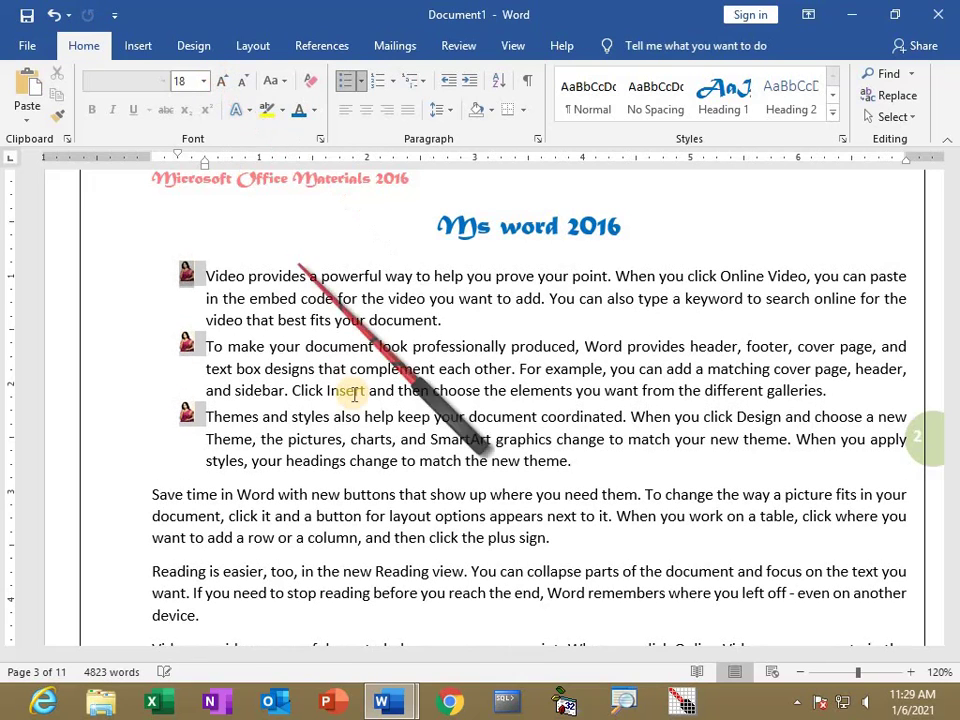
pyautogui.click(202, 281)
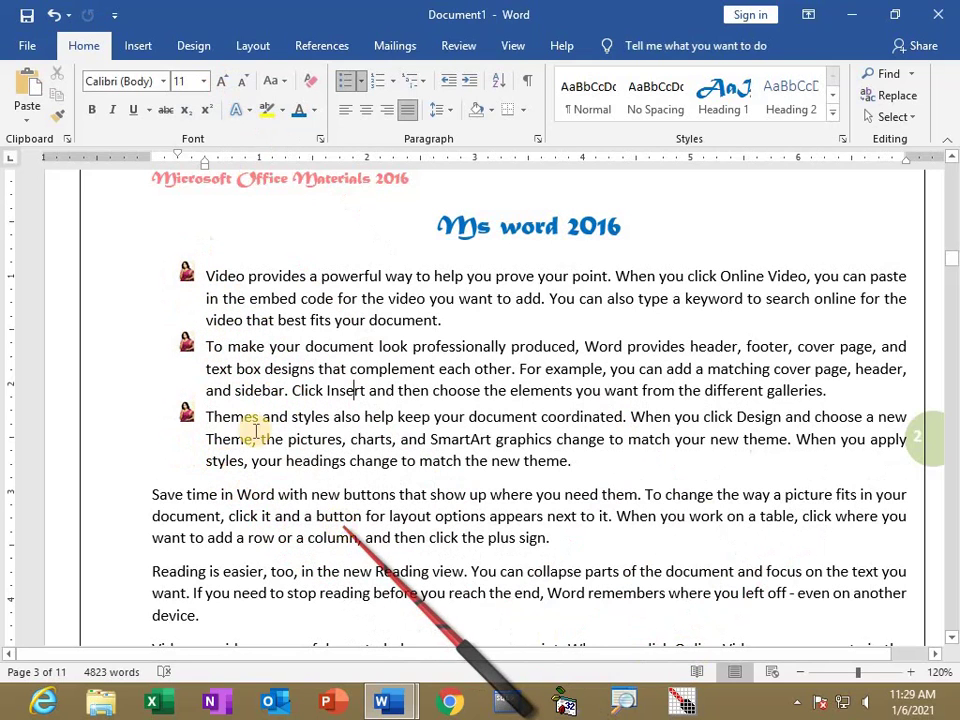
pyautogui.scroll(-4, 256, 430)
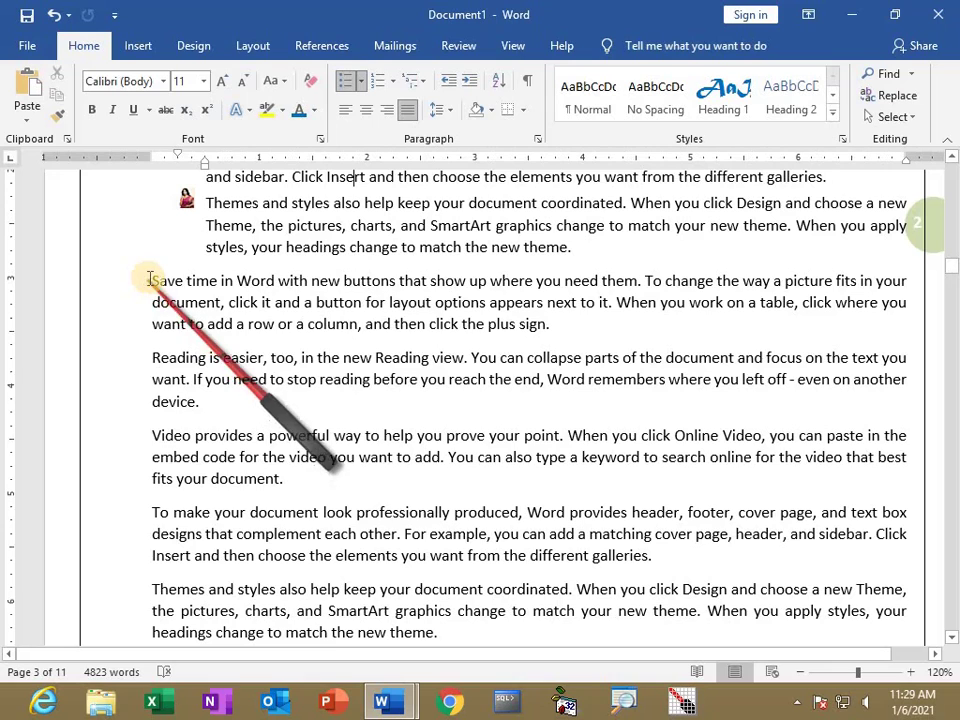
# Number the Save time, Reading and Video paragraphs with the bold 1) 2) 3) format.
pyautogui.moveTo(148, 280); pyautogui.dragTo(398, 488)
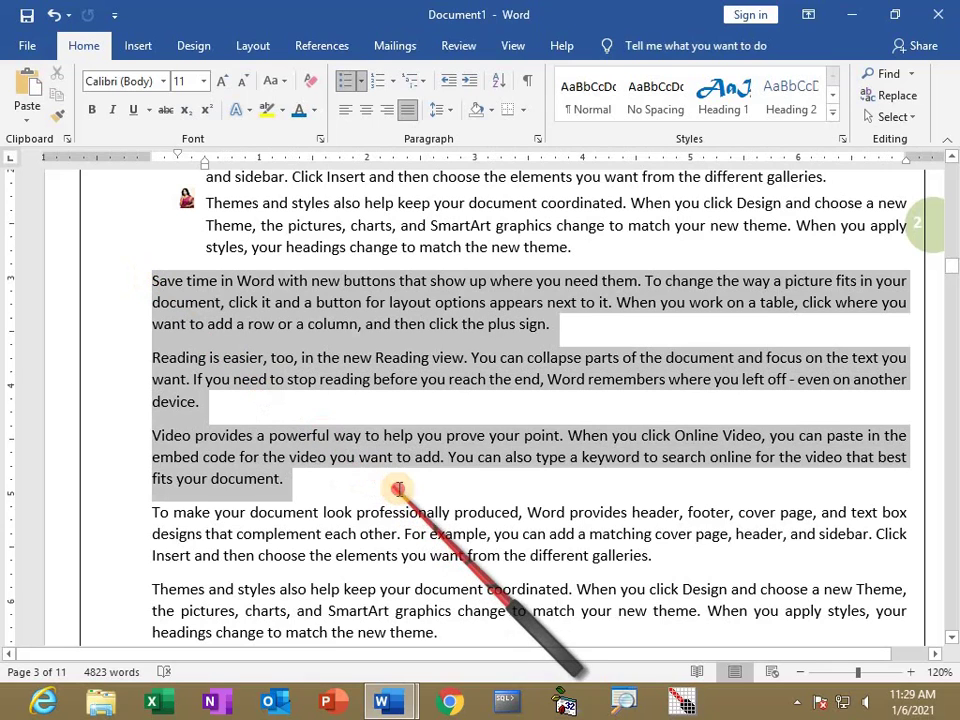
pyautogui.click(398, 84)
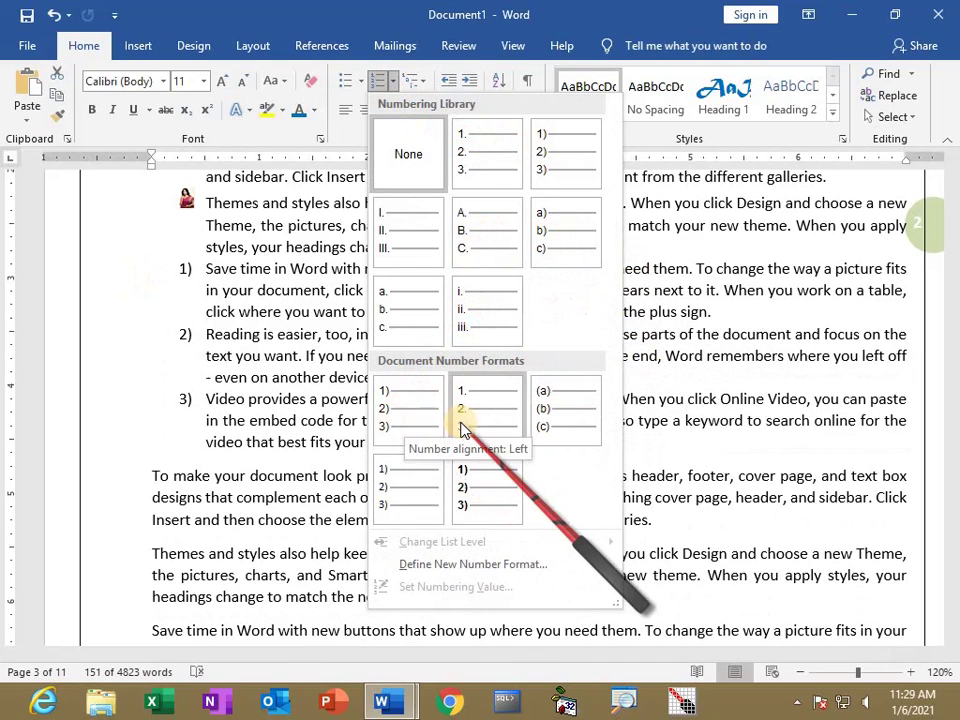
pyautogui.click(487, 478)
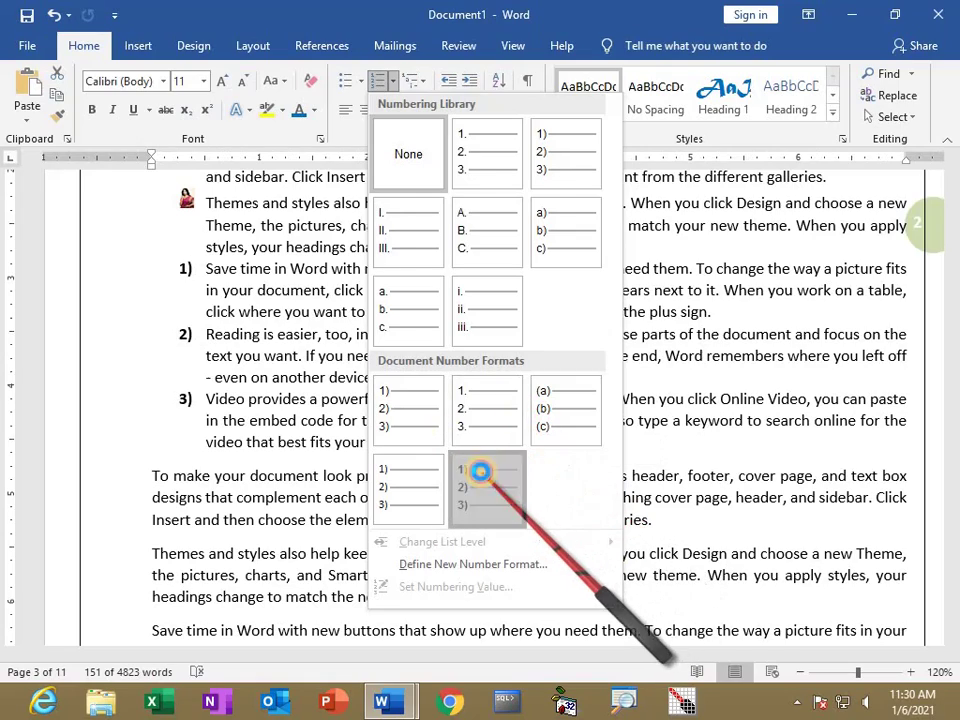
pyautogui.scroll(3, 257, 290)
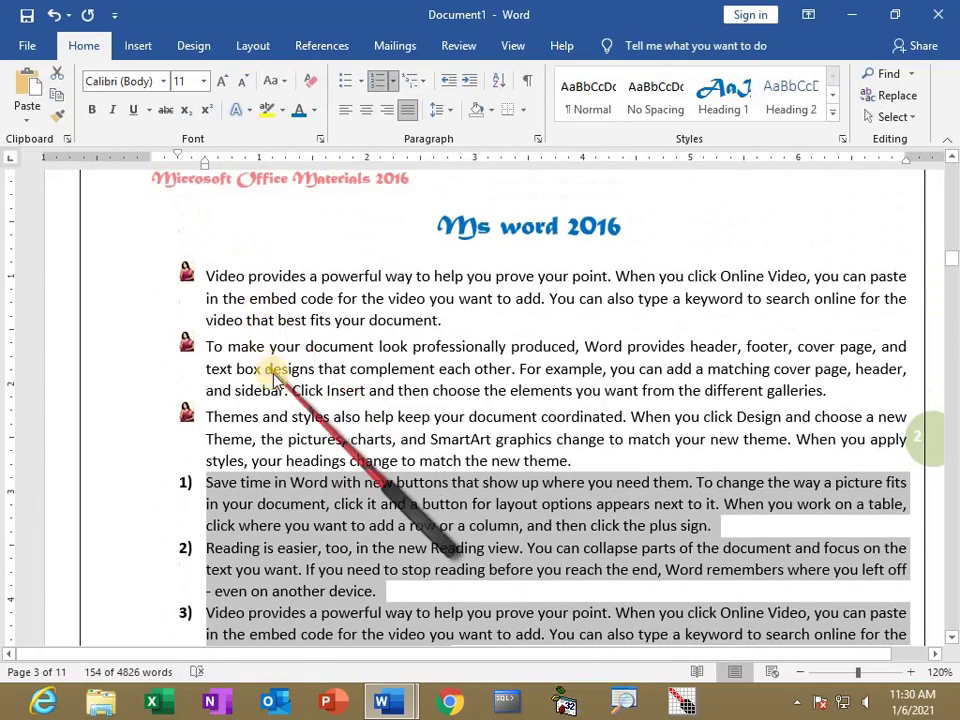
pyautogui.scroll(-3, 265, 420)
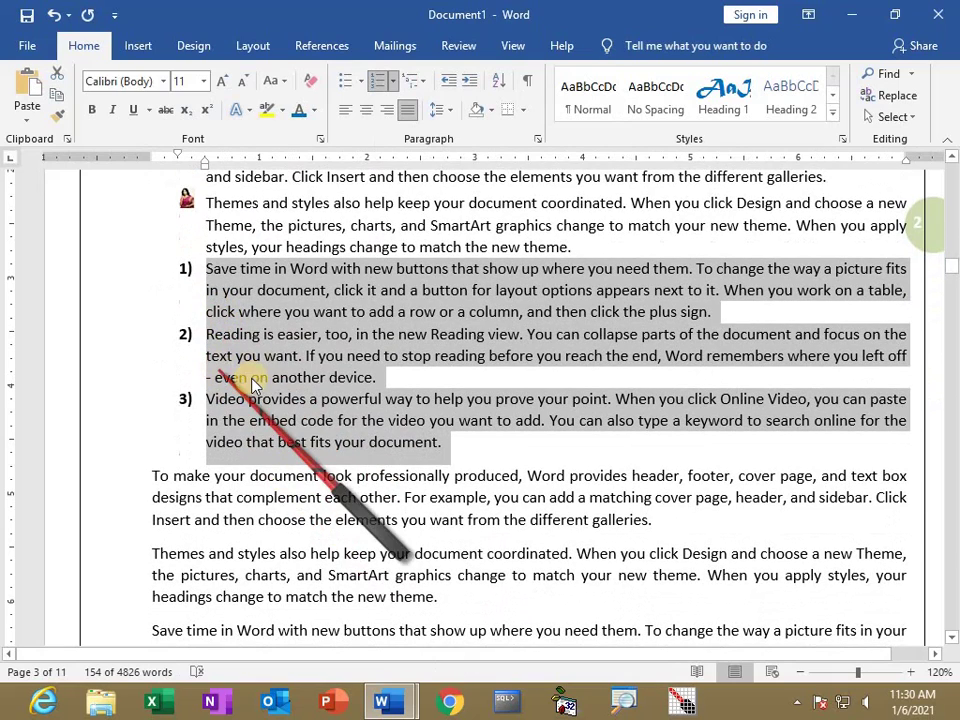
pyautogui.scroll(-1, 253, 415)
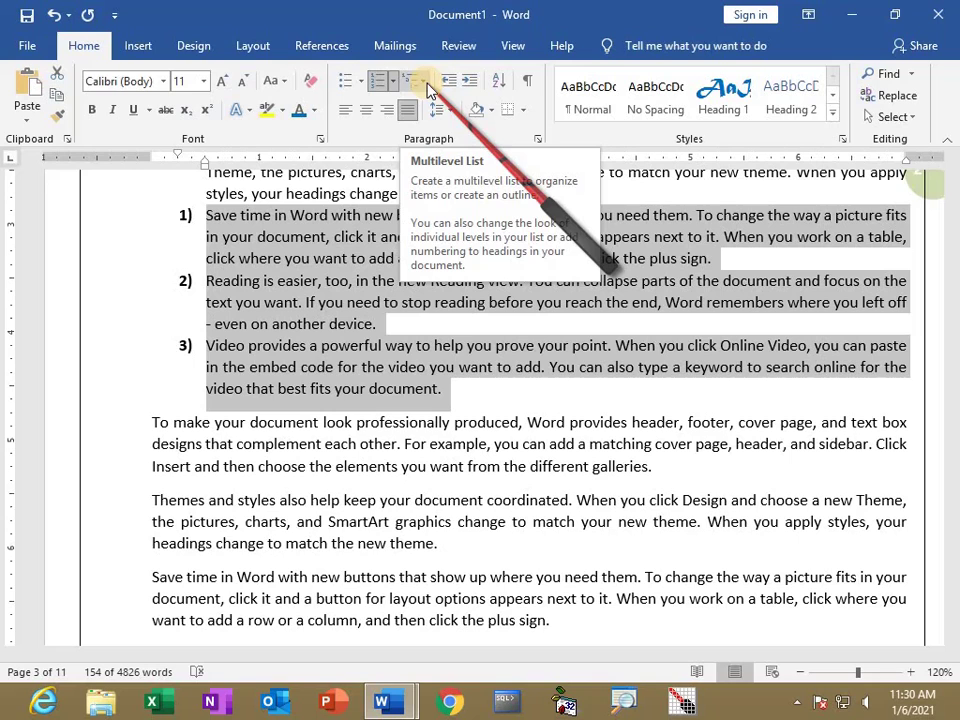
pyautogui.click(383, 533)
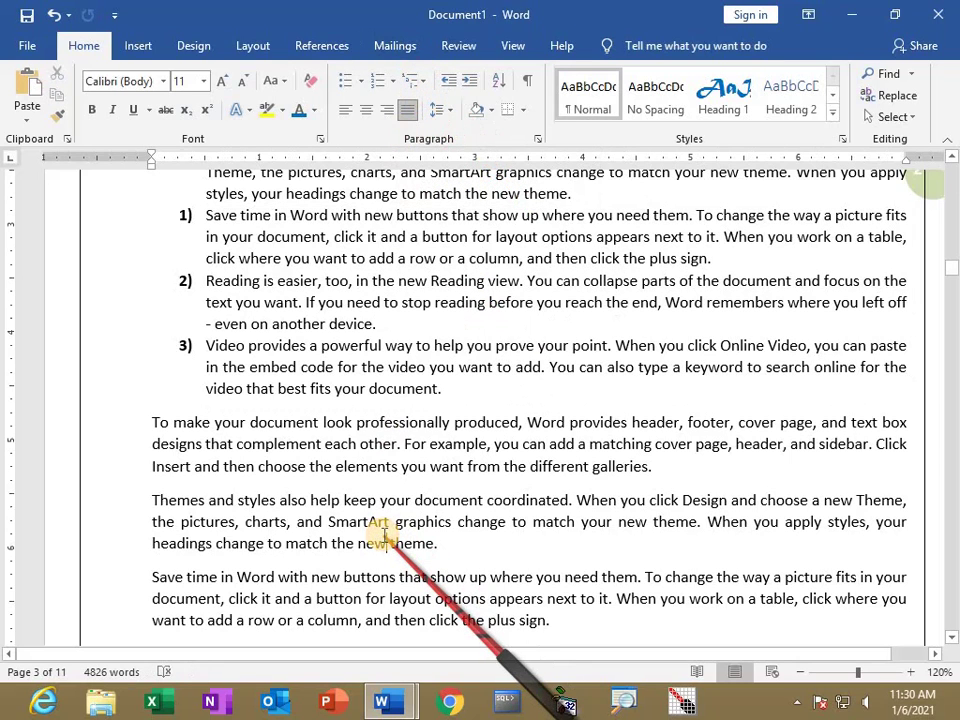
# Create a new maximised document and start a multilevel numbered list.
pyautogui.hotkey('ctrl', 'n')
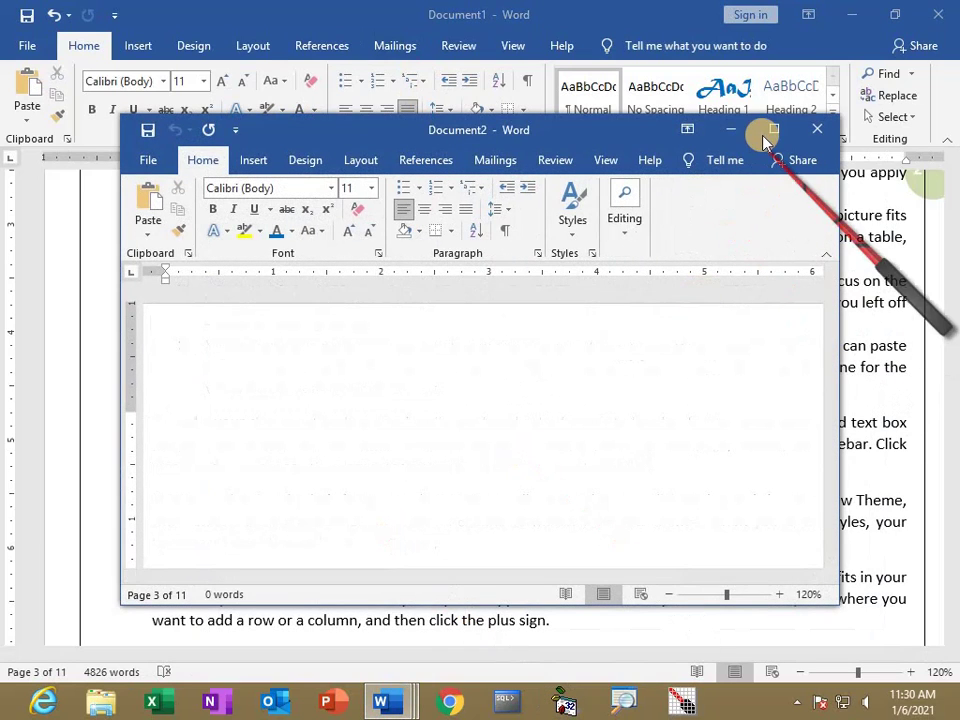
pyautogui.click(774, 128)
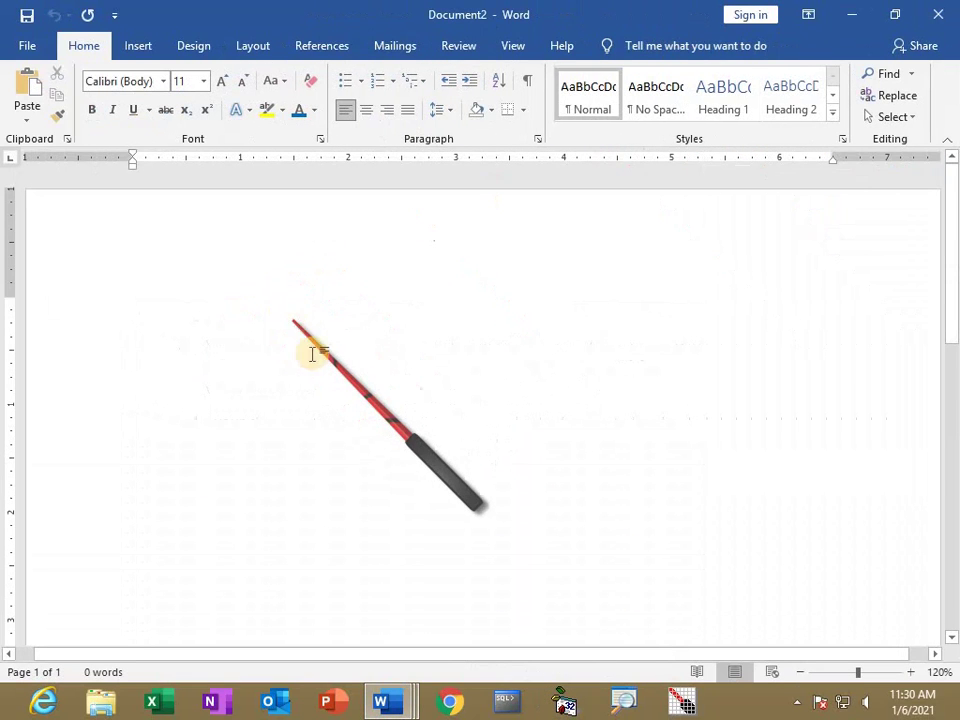
pyautogui.click(411, 82)
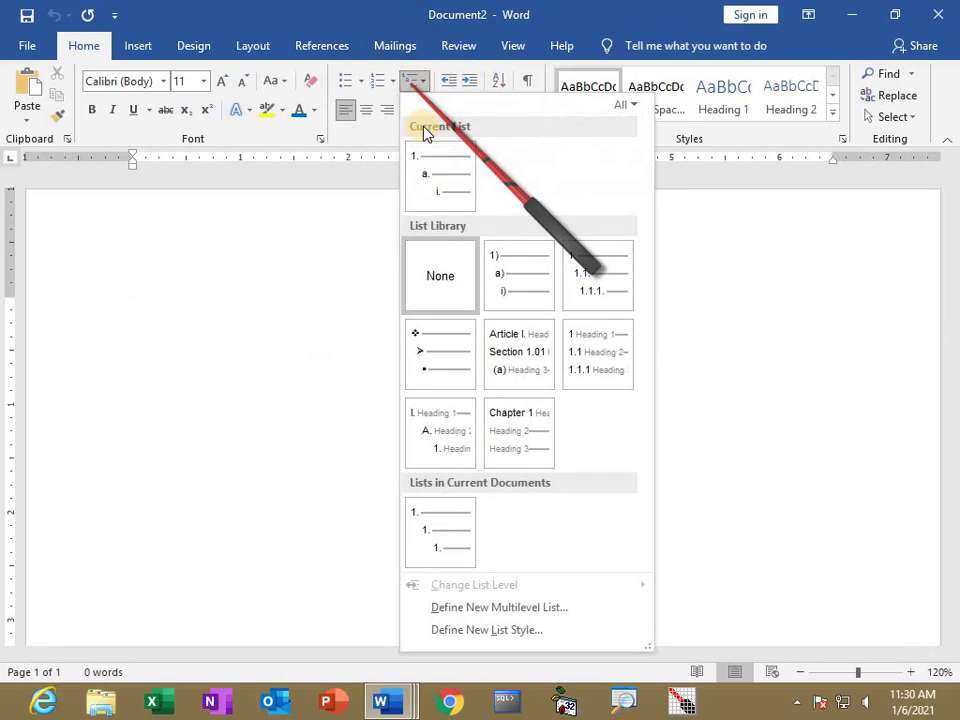
pyautogui.click(433, 159)
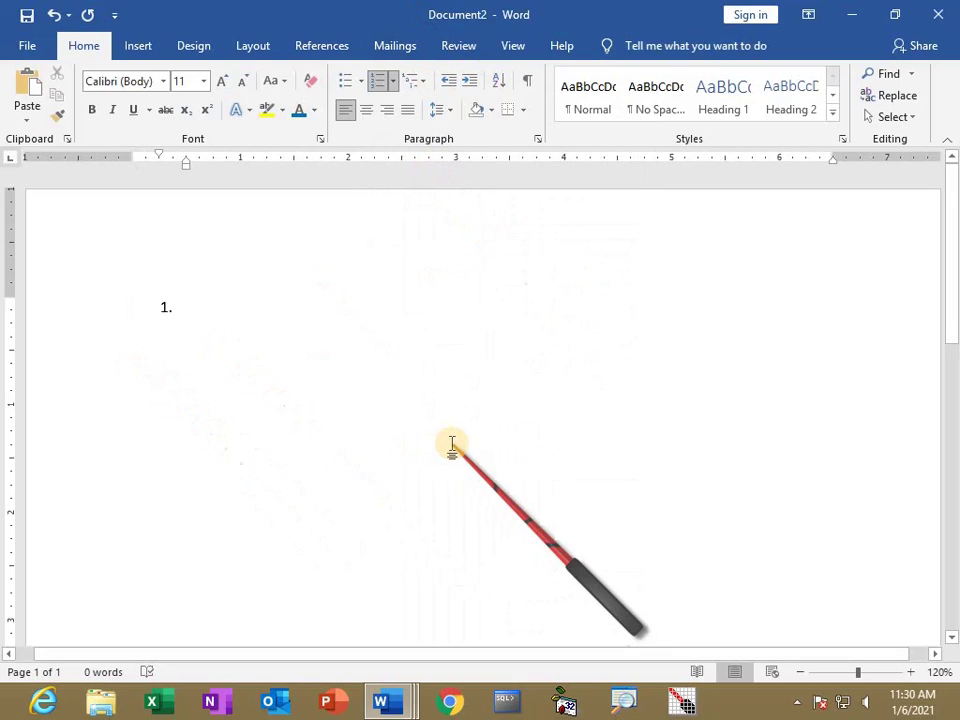
# Type a question followed by lettered answer options a) to d) in the list.
pyautogui.write('sjad')
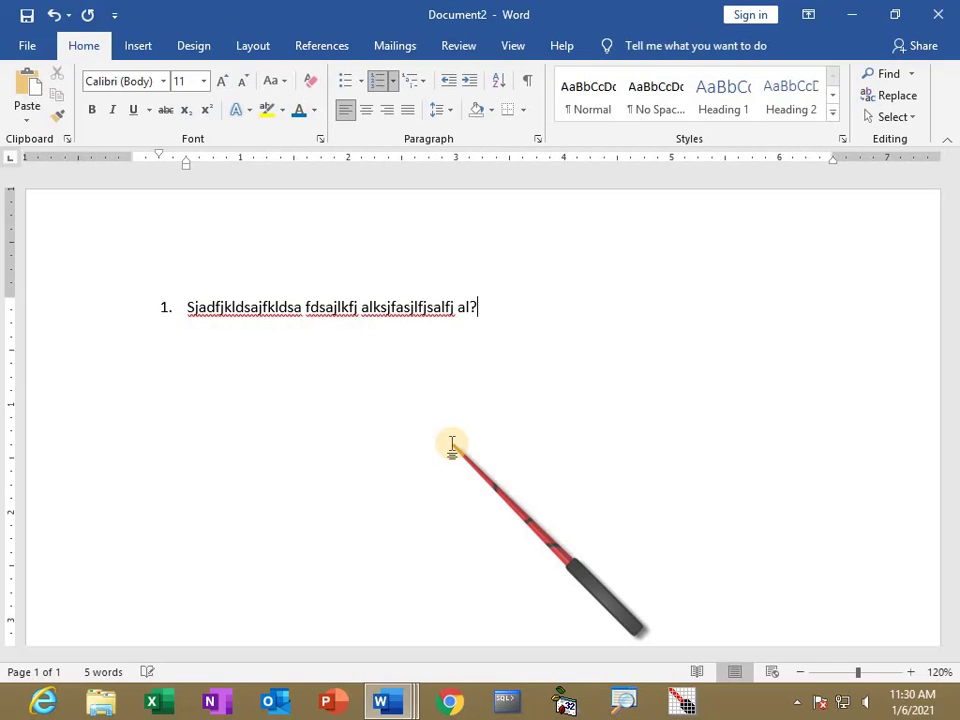
pyautogui.press('Return')
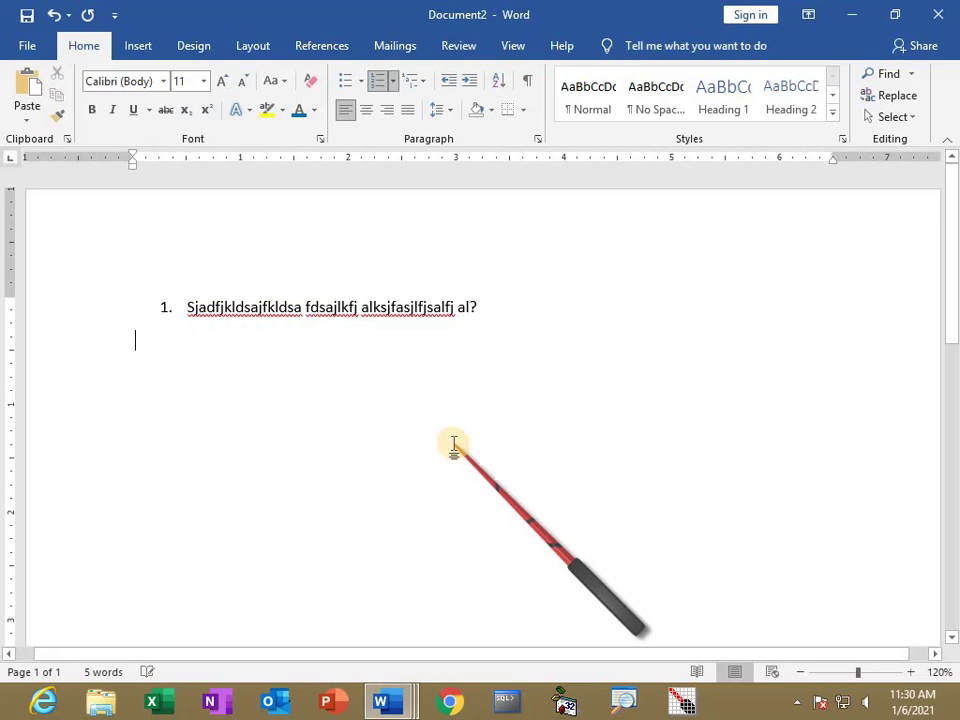
pyautogui.write('a')
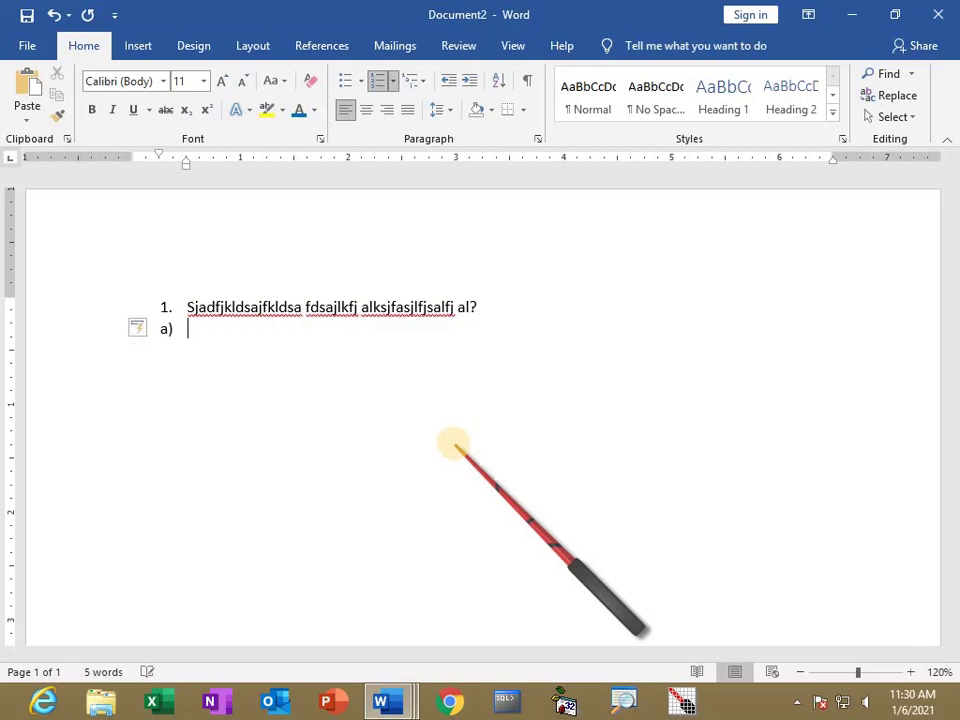
pyautogui.write('dkfjaskfjasl')
pyautogui.press('Return')
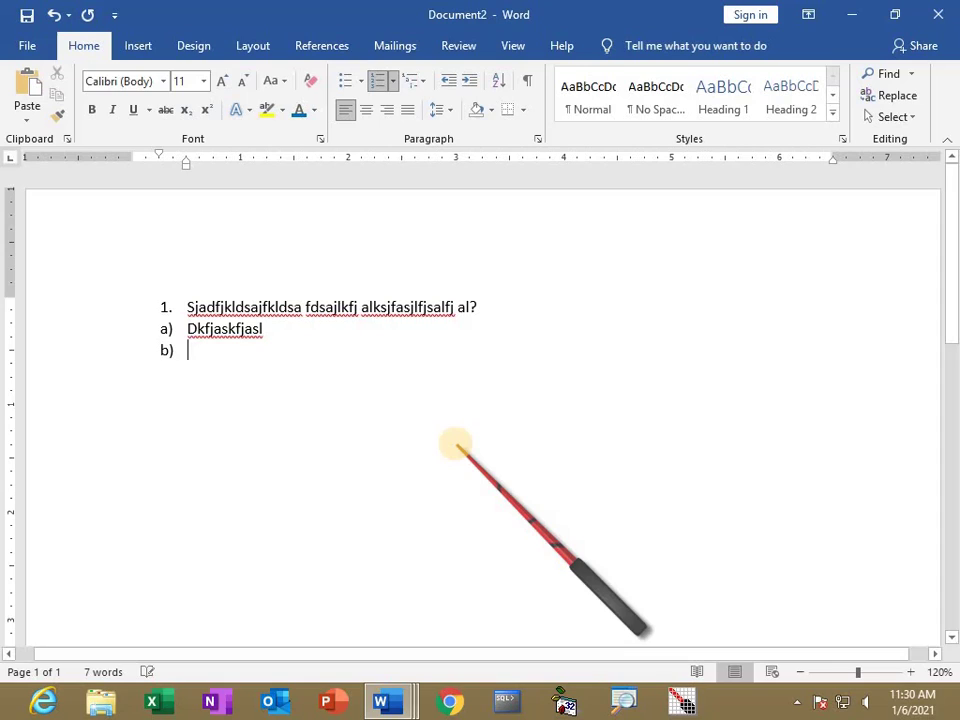
pyautogui.write('sjadfdsjaf')
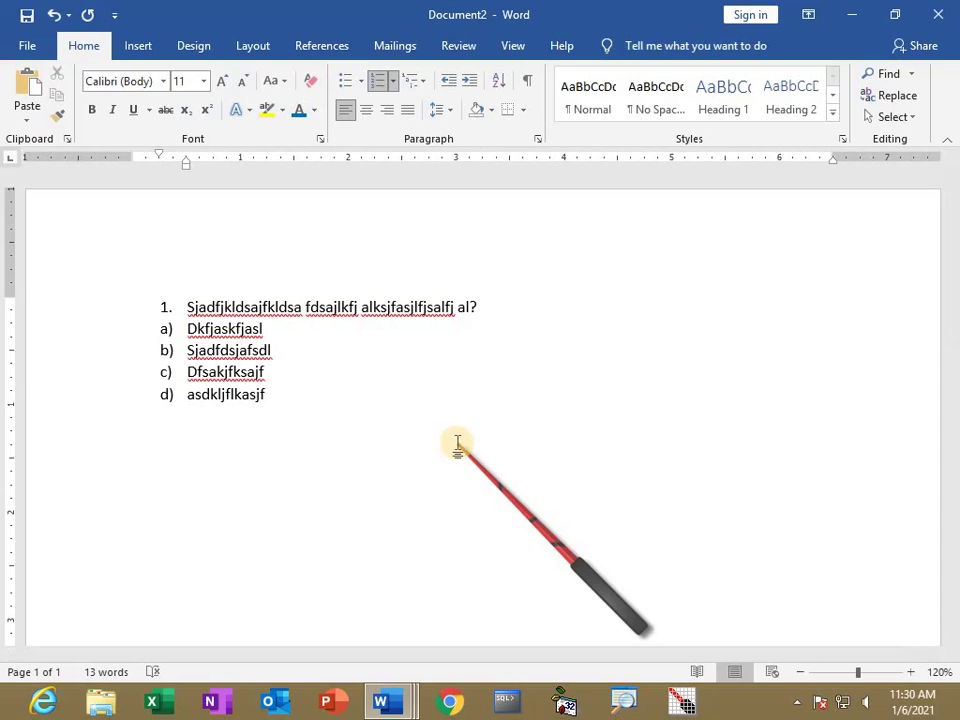
pyautogui.press('Return')
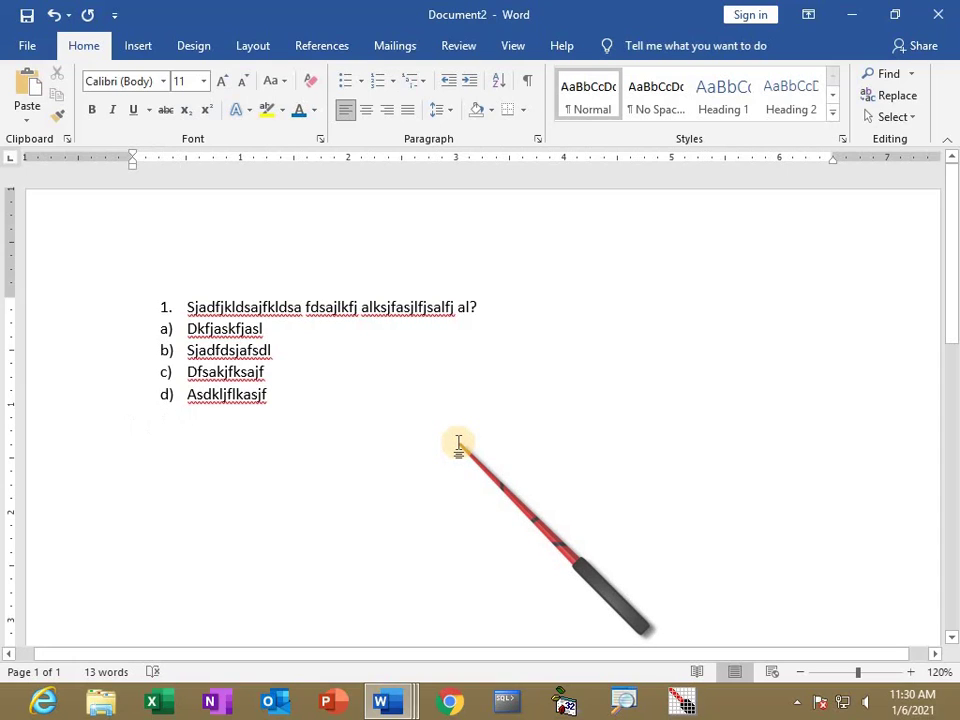
pyautogui.write('2')
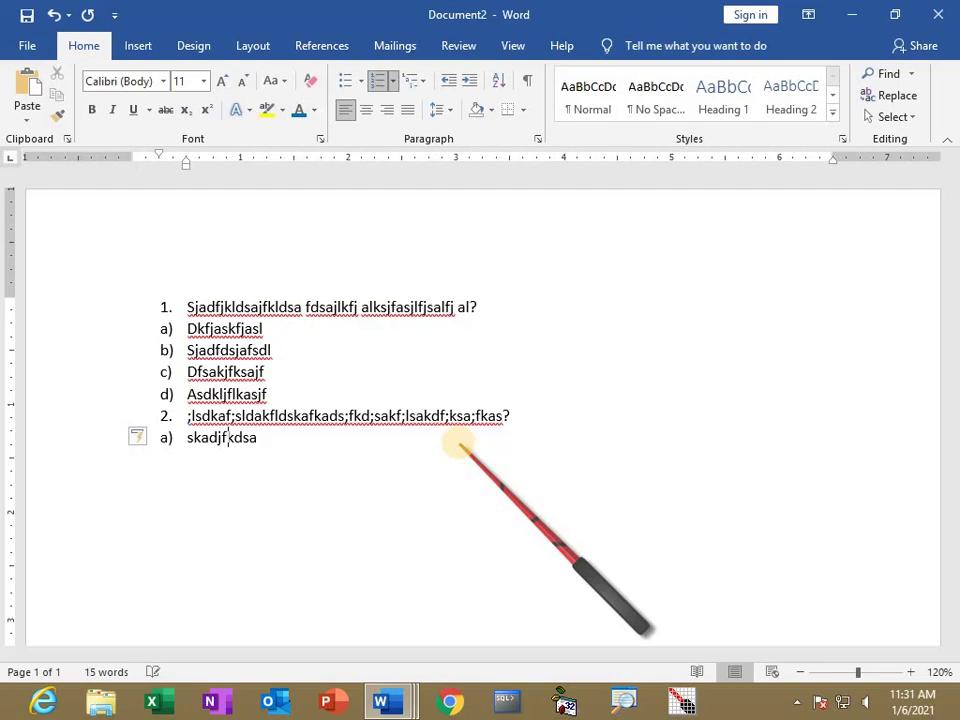
pyautogui.write('jlksaf')
pyautogui.press('Return')
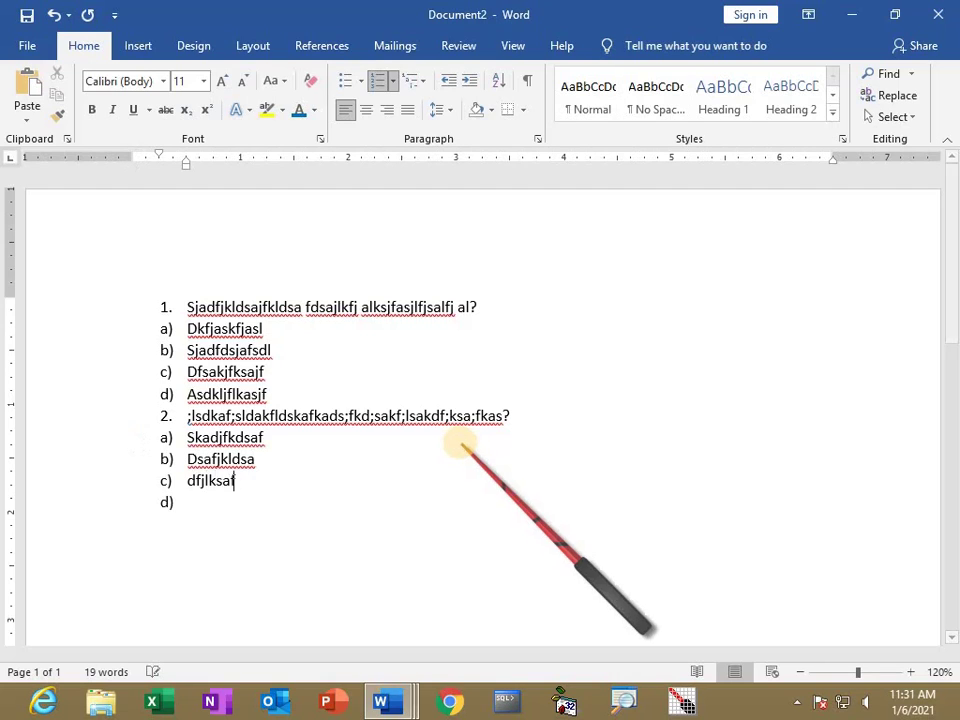
pyautogui.write('dsjfdaksdsf')
pyautogui.press('Return')
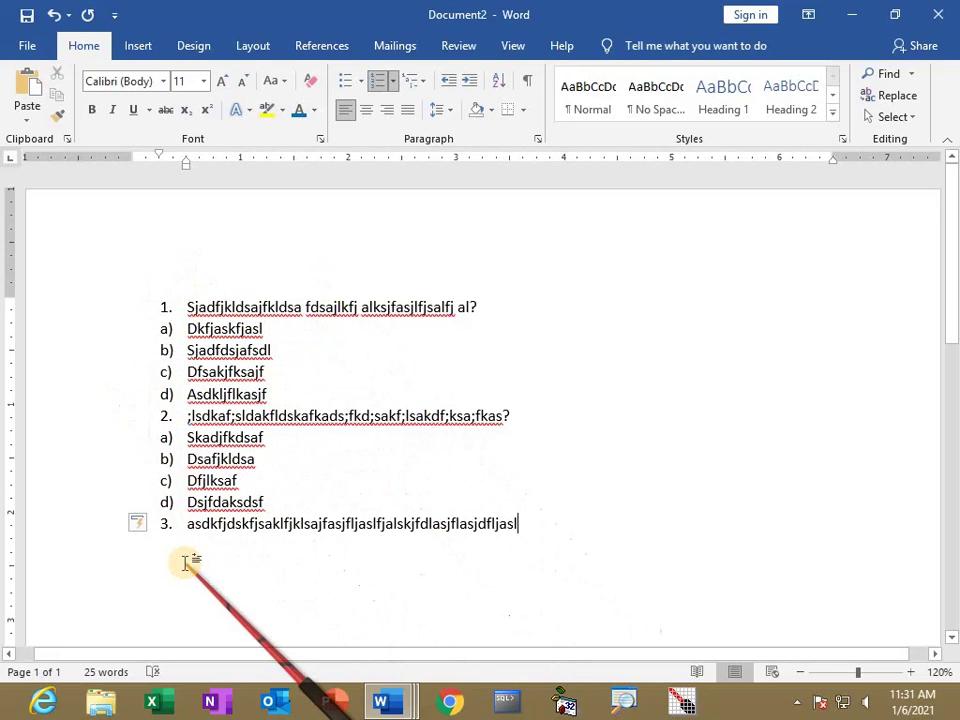
# Select and delete the entire question list.
pyautogui.click(483, 513)
pyautogui.moveTo(483, 513); pyautogui.dragTo(152, 299)
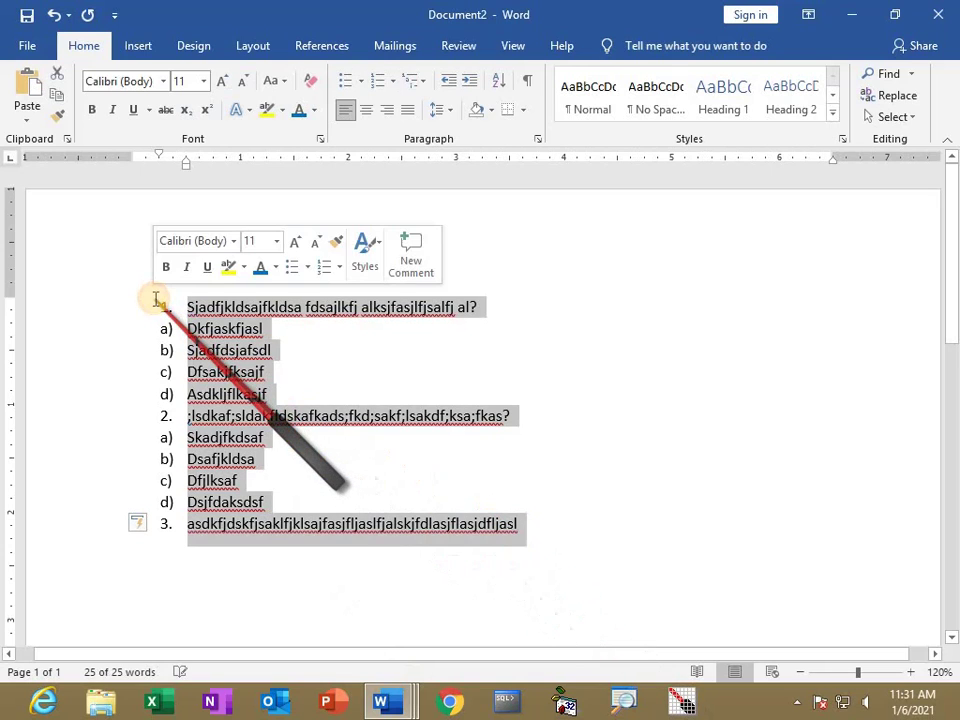
pyautogui.press('Delete')
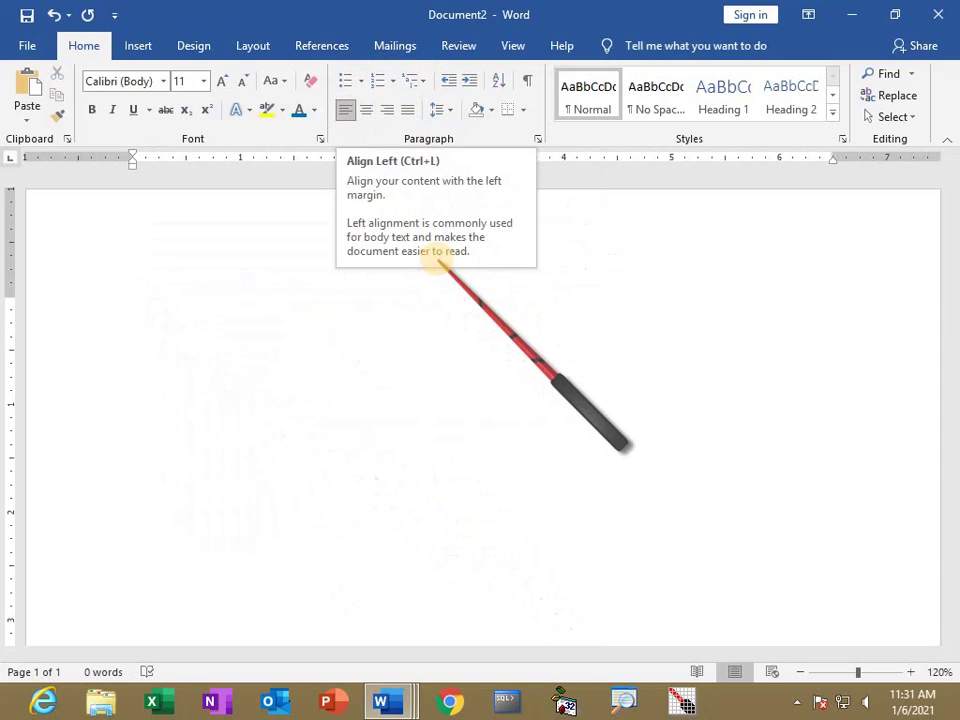
# Type 'Sai software' and enlarge it to 28 pt.
pyautogui.write('Sai sof')
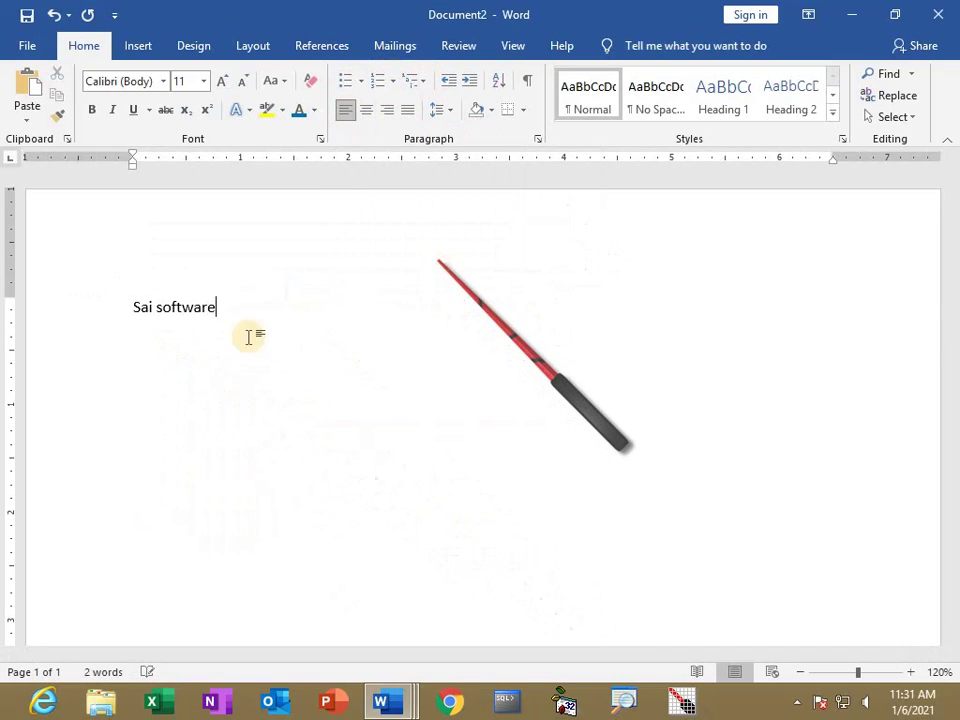
pyautogui.write('tware')
pyautogui.moveTo(224, 307); pyautogui.dragTo(126, 307)
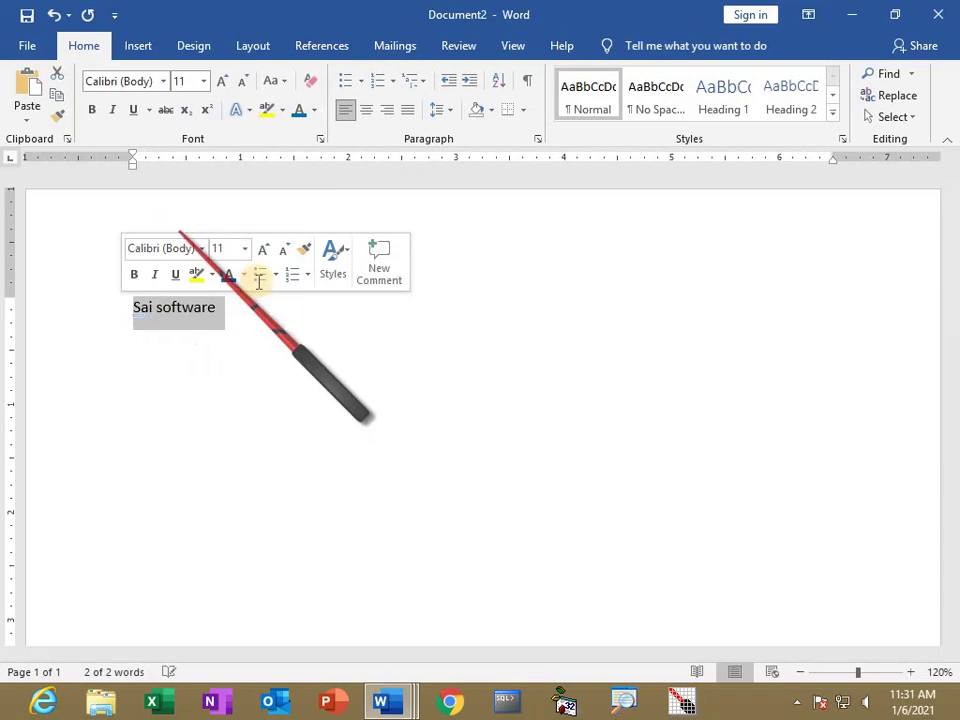
pyautogui.hotkey('ctrl', 'shift', '.')
pyautogui.hotkey('ctrl', 'shift', '.')
pyautogui.hotkey('ctrl', 'shift', '.')
pyautogui.hotkey('ctrl', 'shift', '.')
pyautogui.hotkey('ctrl', 'shift', '.')
pyautogui.hotkey('ctrl', 'shift', '.')
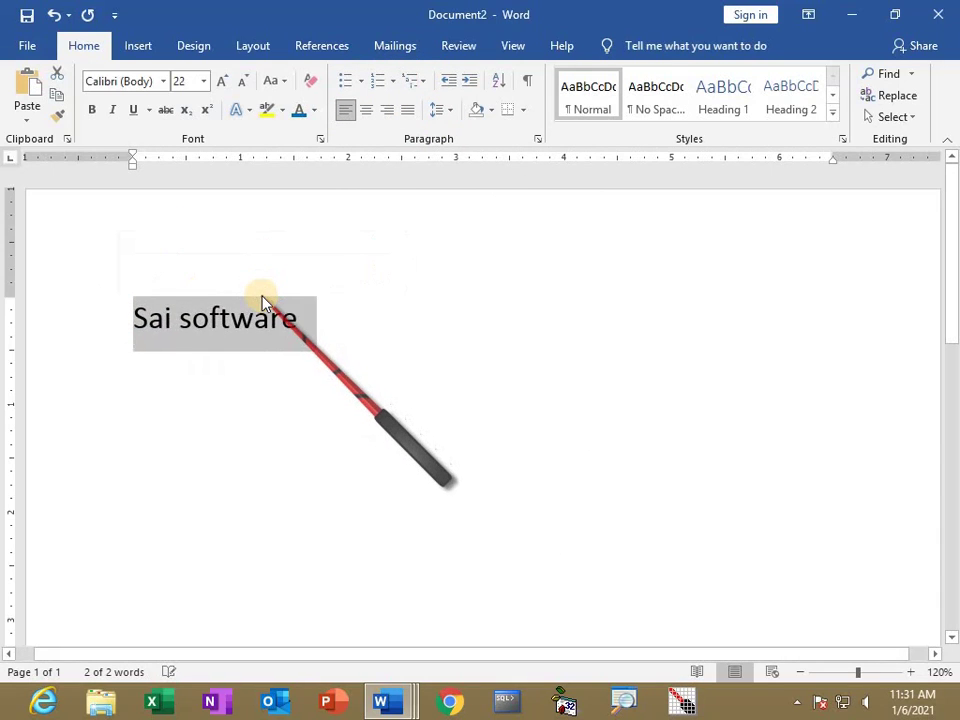
pyautogui.hotkey('ctrl', 'shift', '.')
pyautogui.hotkey('ctrl', 'shift', '.')
pyautogui.hotkey('ctrl', 'shift', '.')
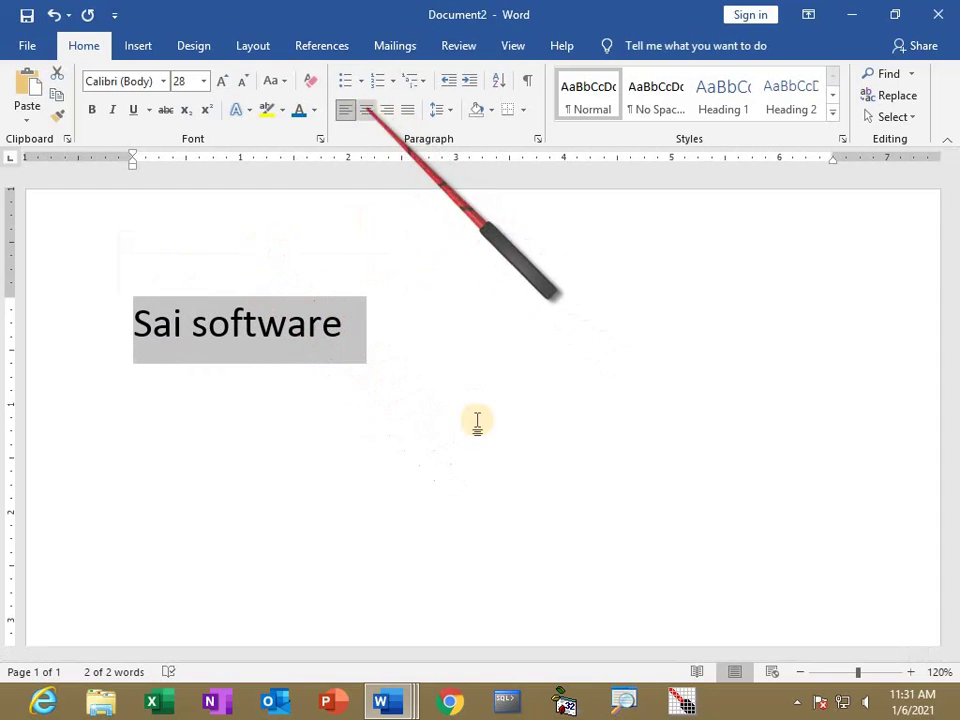
# Try right and left alignment on the Sai software line, ending with it centred.
pyautogui.keyDown('ctrl'); pyautogui.scroll(-4, 477, 421); pyautogui.keyUp('ctrl')
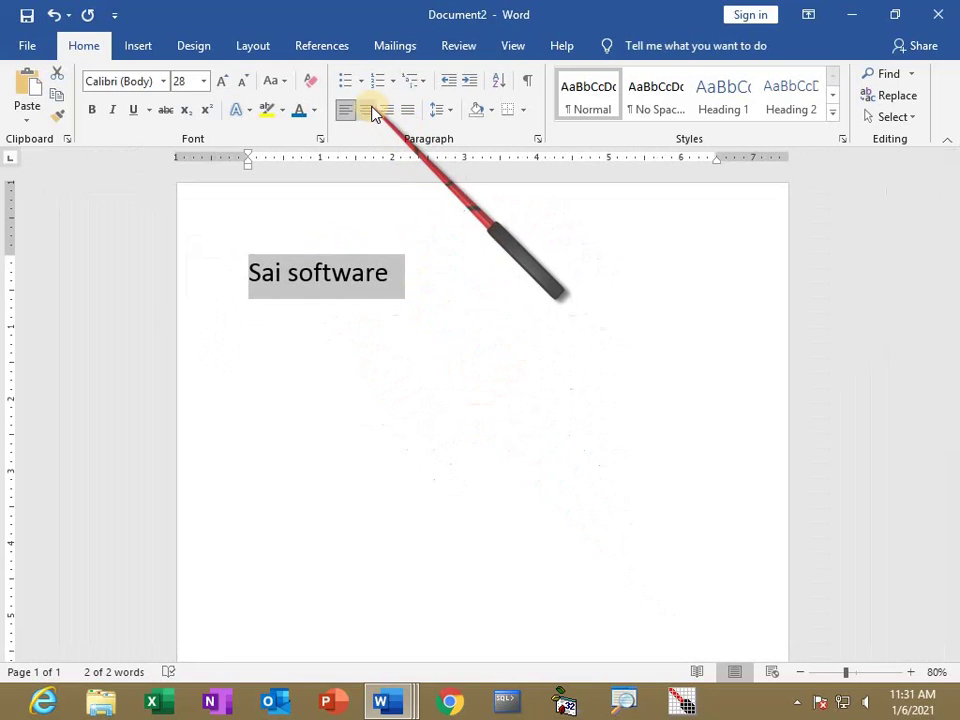
pyautogui.click(368, 110)
pyautogui.click(387, 112)
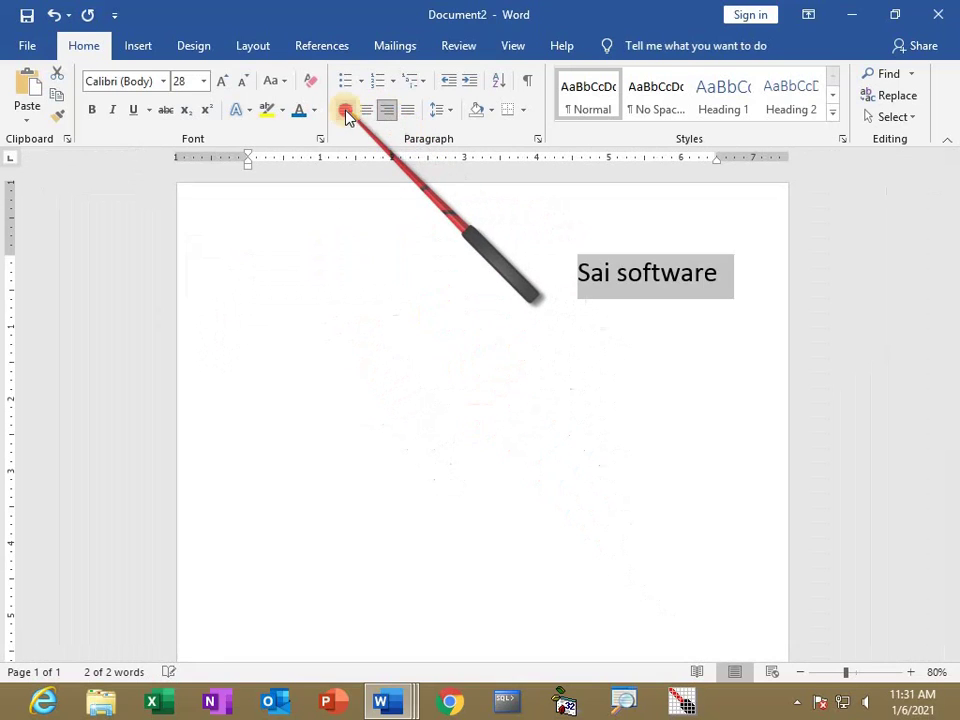
pyautogui.click(345, 112)
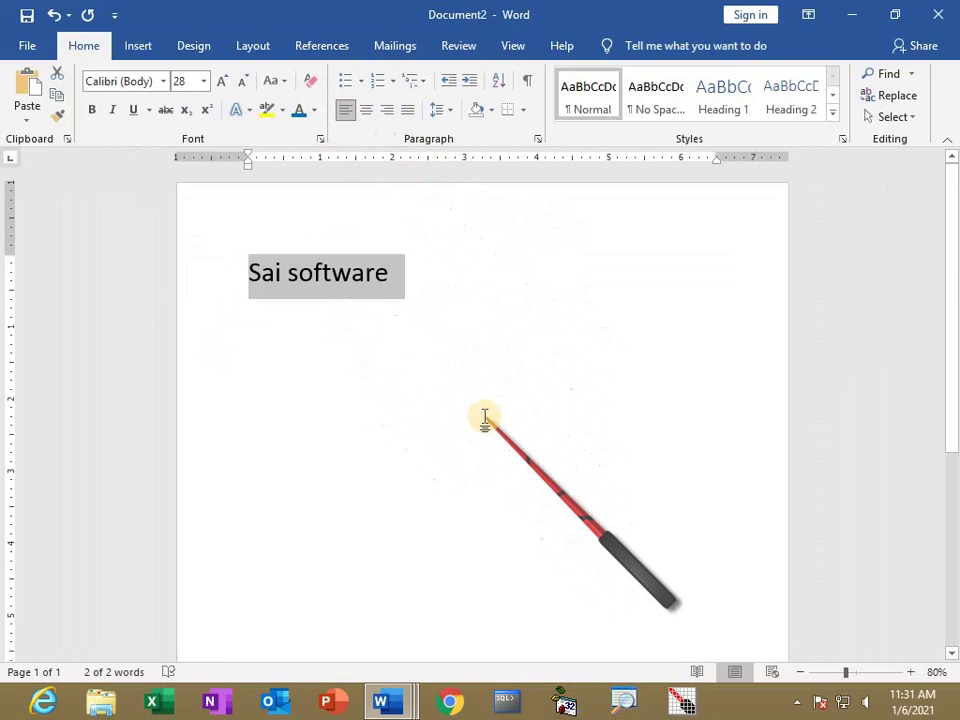
pyautogui.hotkey('ctrl', 'r')
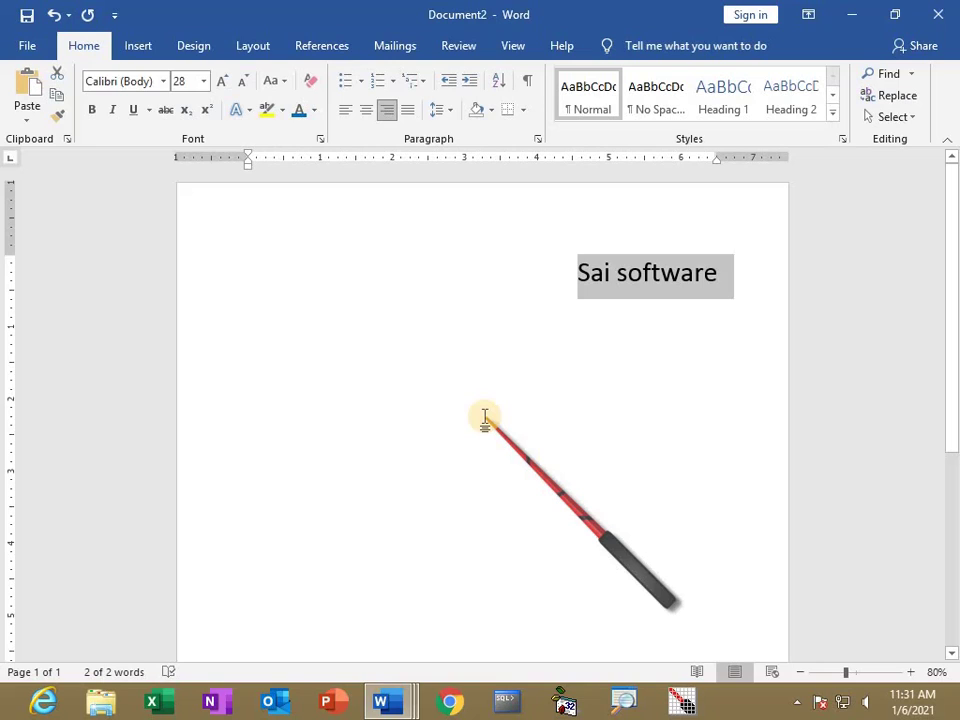
pyautogui.hotkey('ctrl', 'l')
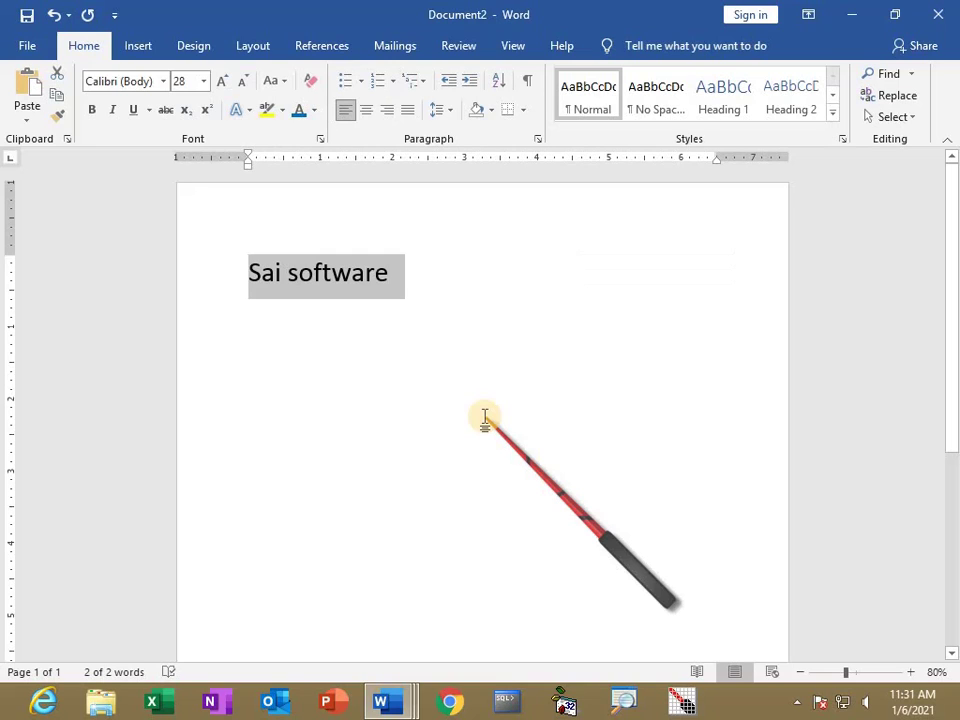
pyautogui.hotkey('ctrl', 'e')
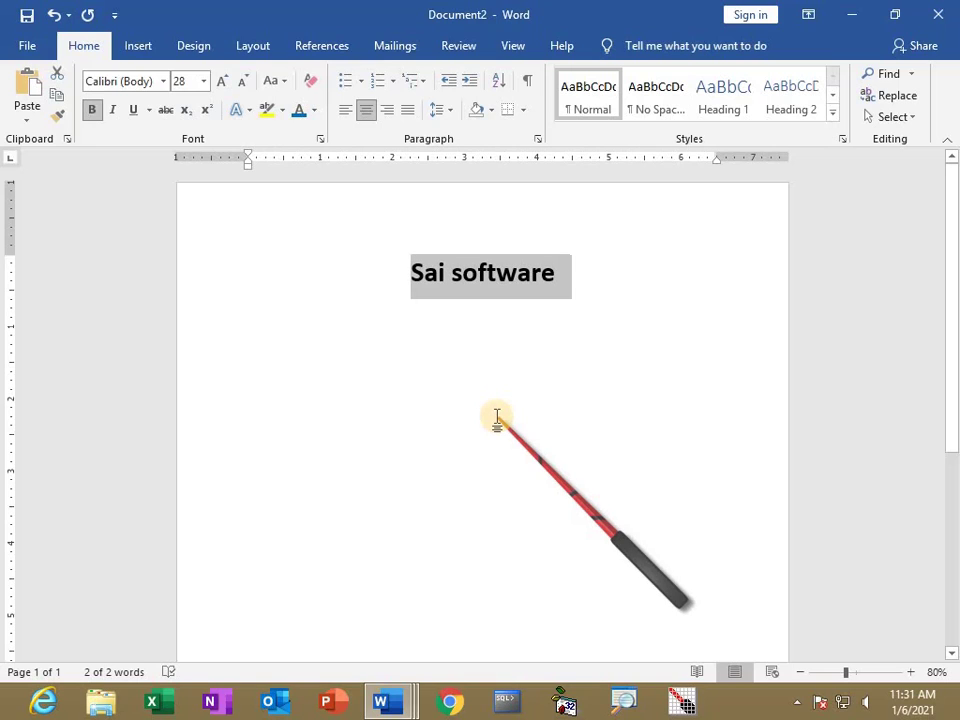
# Toggle bold and italic, enlarge to 72 pt in all capitals, then switch to the 2nd semester 2020 document.
pyautogui.hotkey('ctrl', 'b')
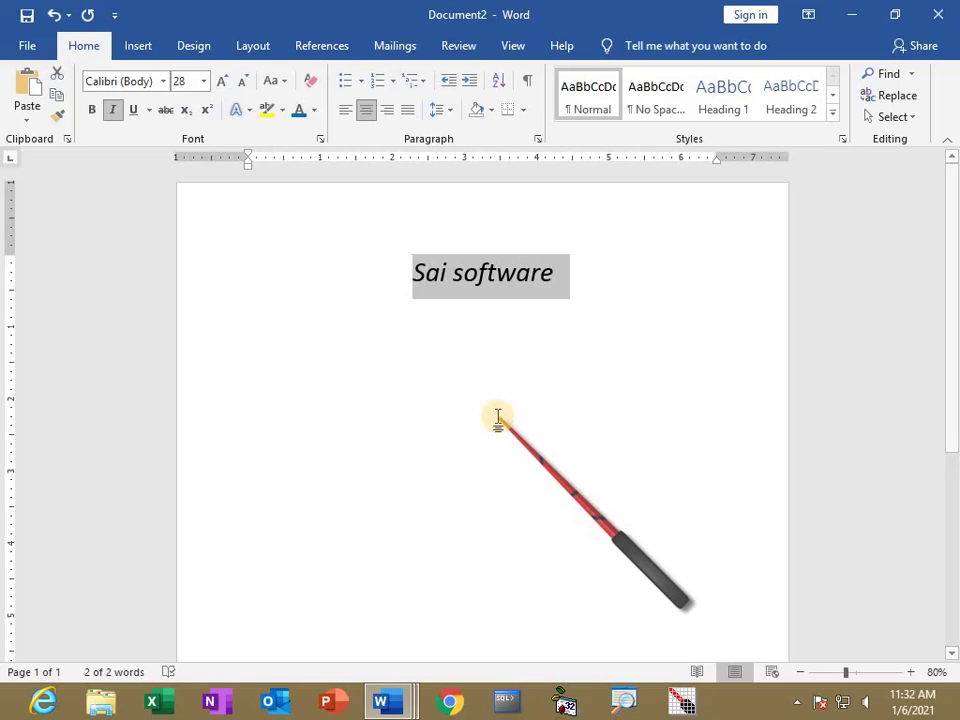
pyautogui.hotkey('ctrl', 'i')
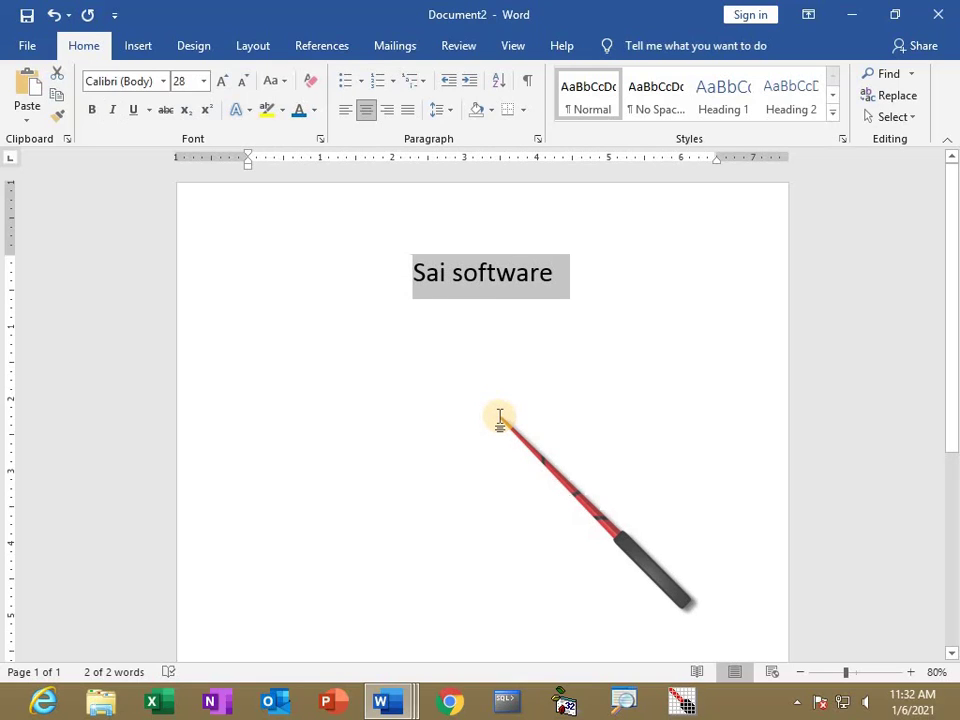
pyautogui.hotkey('ctrl', 'shift', '.')
pyautogui.hotkey('ctrl', 'shift', '.')
pyautogui.hotkey('ctrl', 'shift', '.')
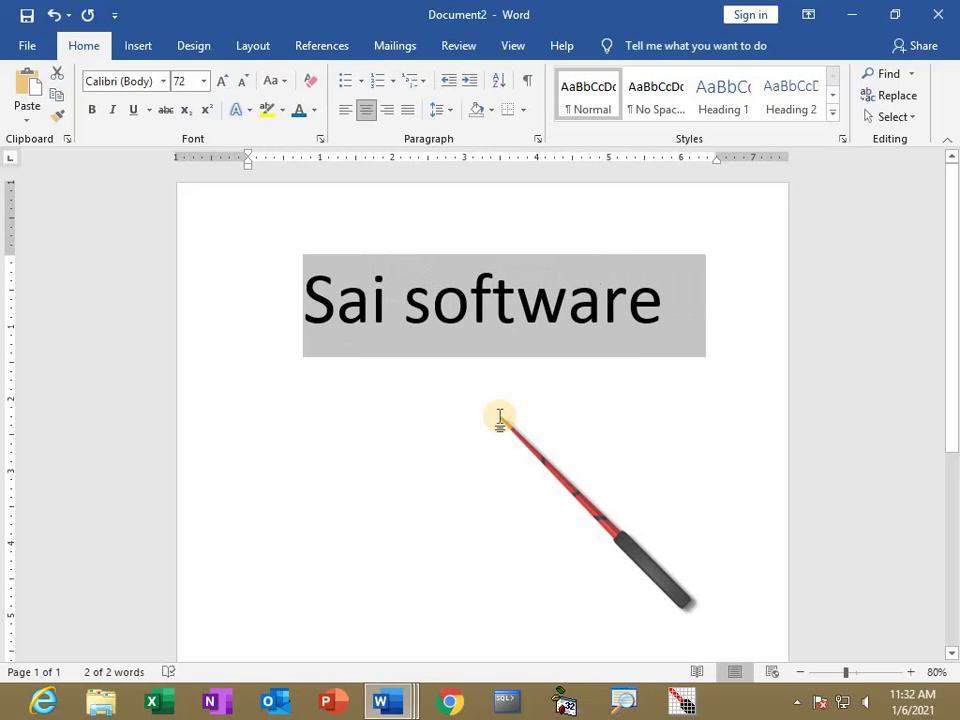
pyautogui.hotkey('ctrl', 'shift', 'a')
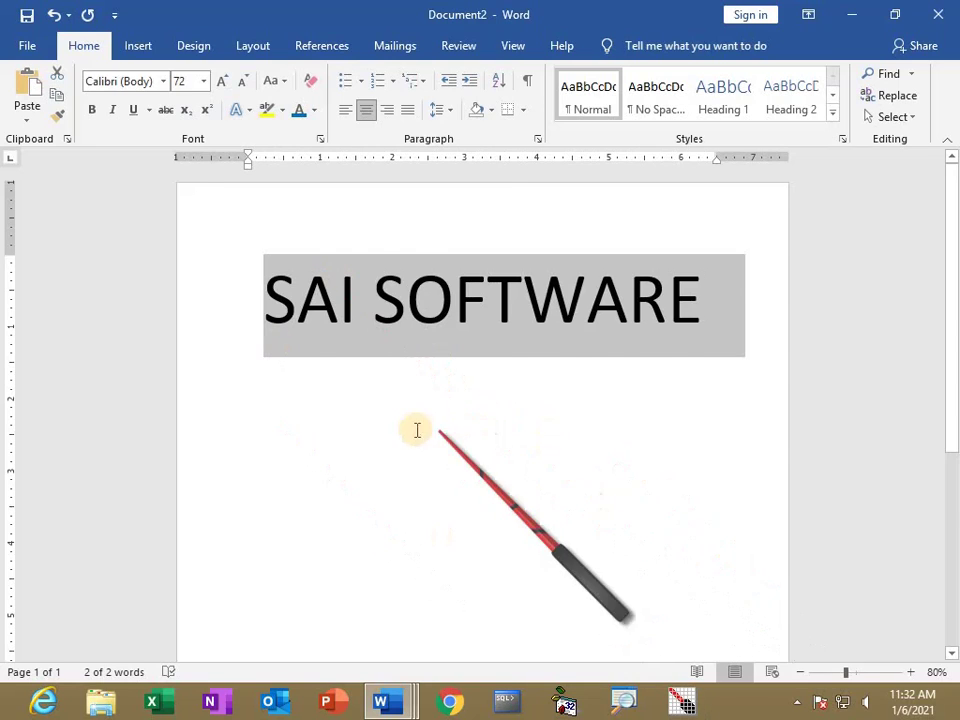
pyautogui.hotkey('alt', 'Tab')
pyautogui.hotkey('alt', 'Tab')
pyautogui.hotkey('alt', 'Tab')
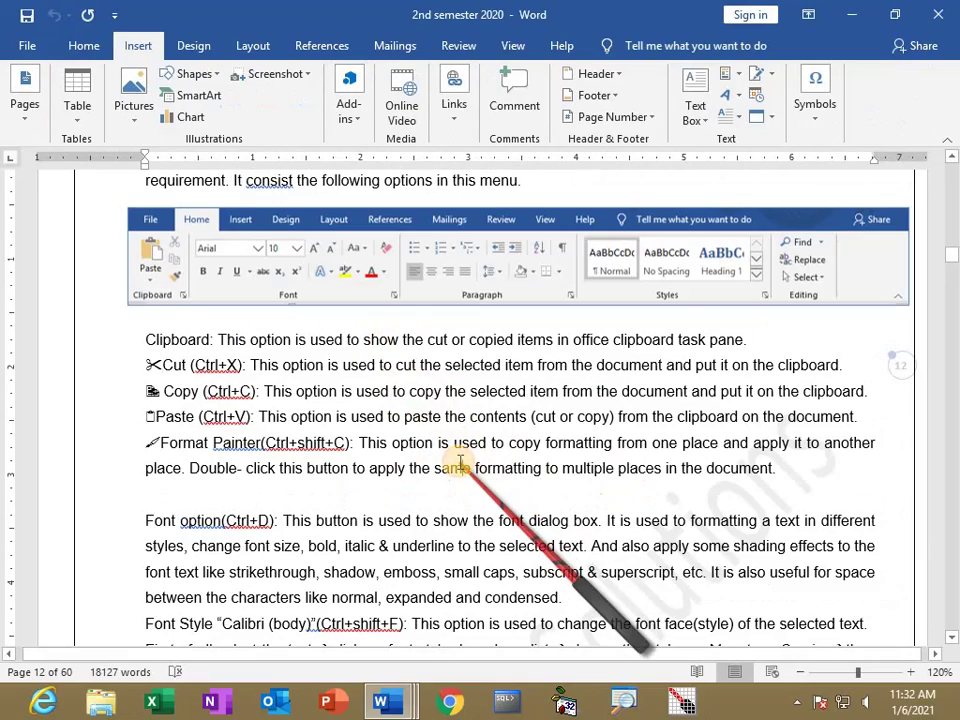
# Scroll the 2nd semester 2020 document to show the Ctrl shortcut key table.
pyautogui.scroll(15, 452, 450)
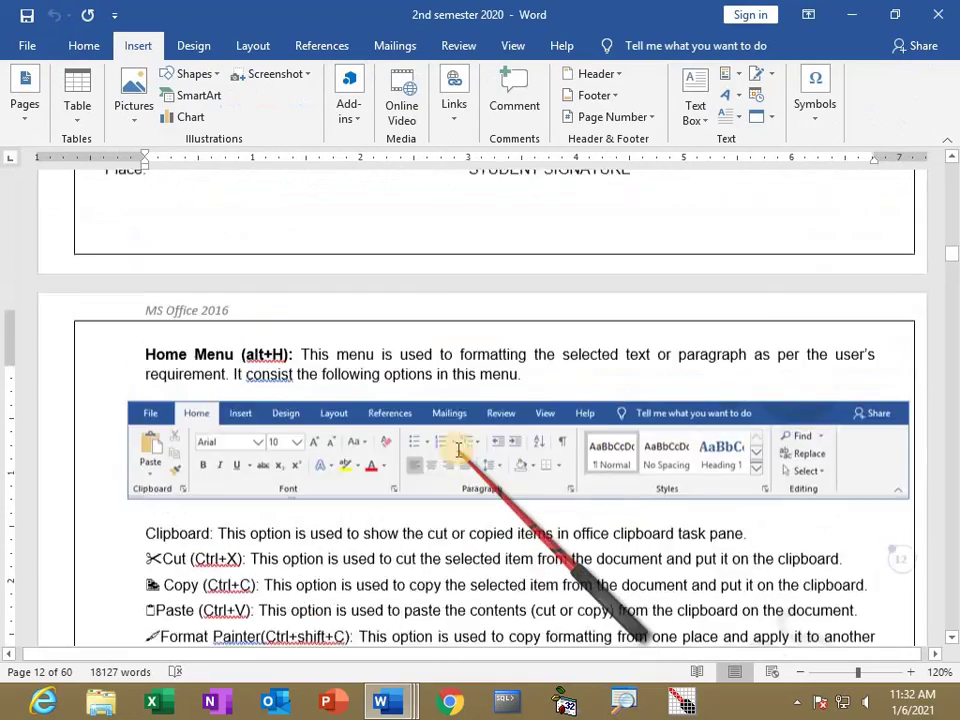
pyautogui.scroll(15, 457, 441)
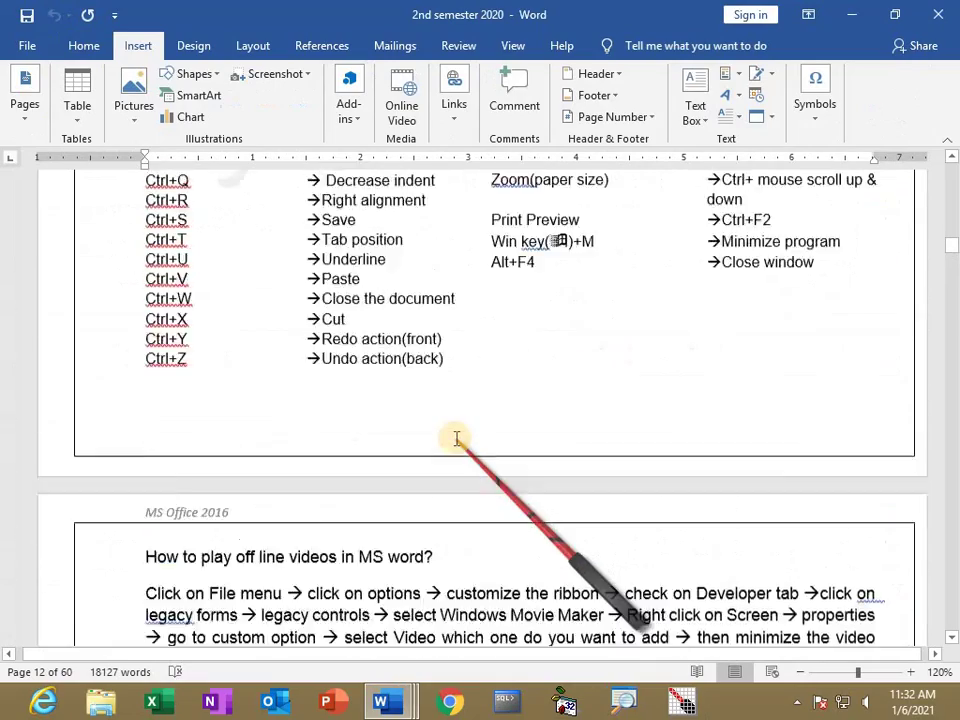
pyautogui.scroll(-6, 457, 440)
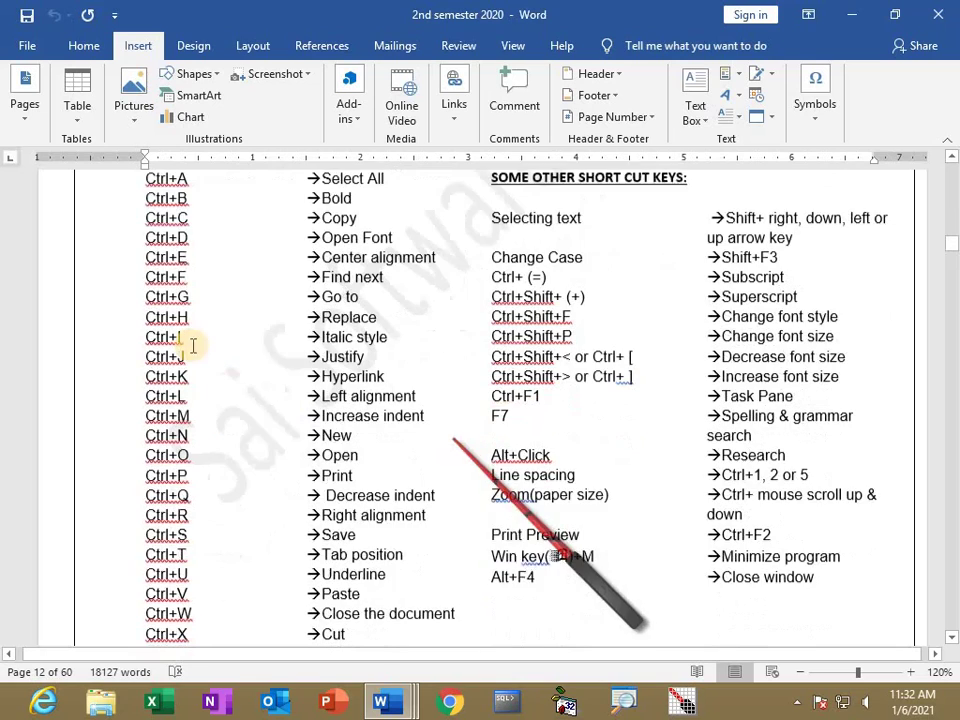
pyautogui.scroll(1, 190, 400)
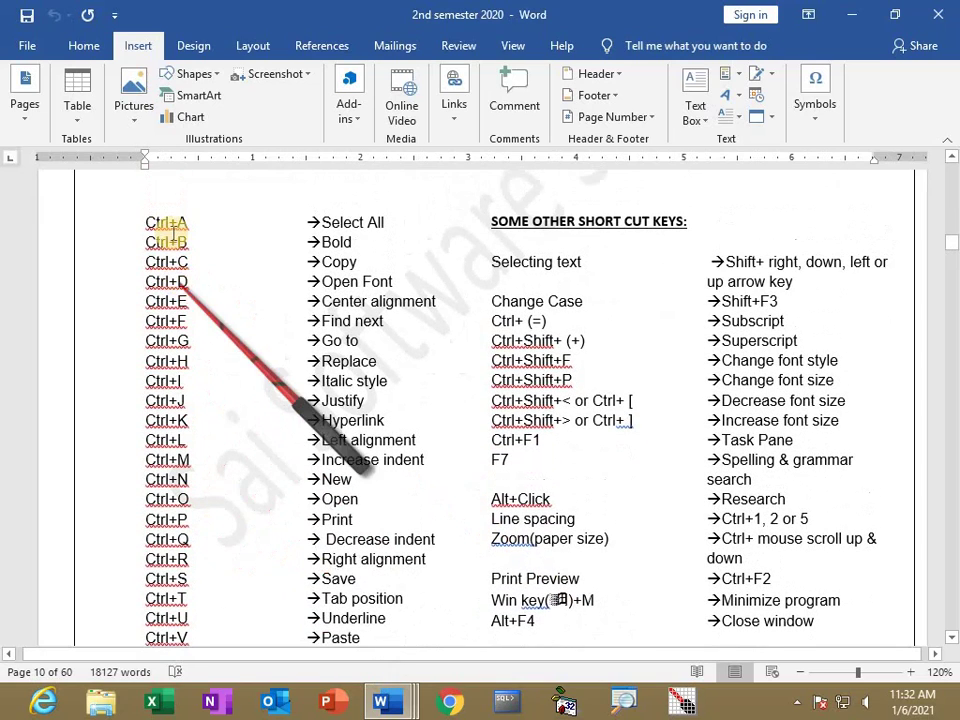
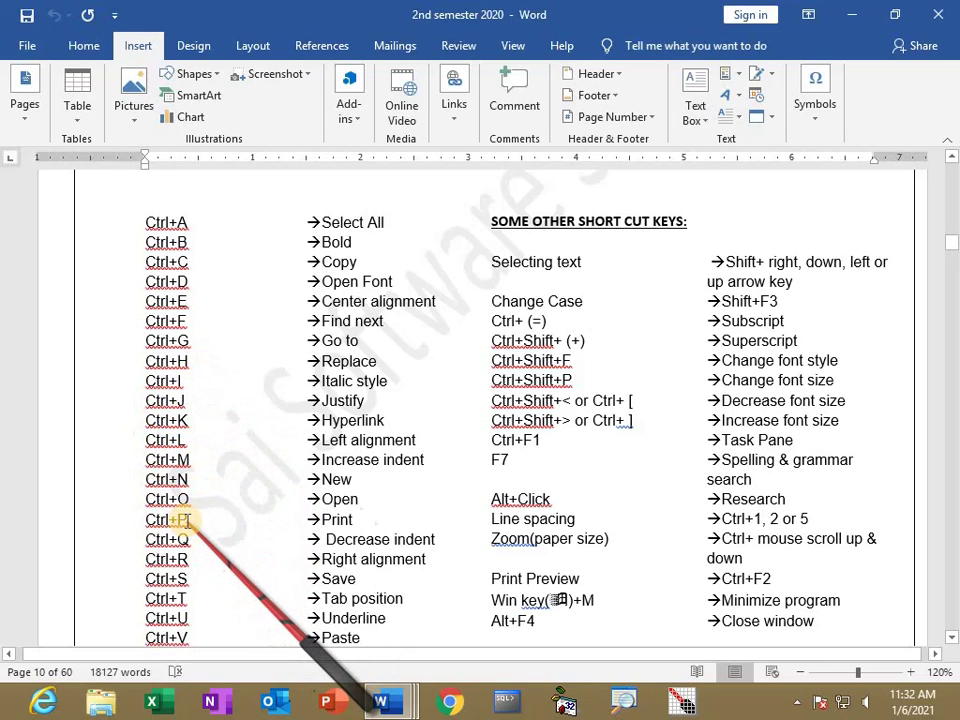
# Scroll through the Ctrl shortcut list and formatting notes, then switch to the Document1 window.
pyautogui.scroll(-1, 190, 522)
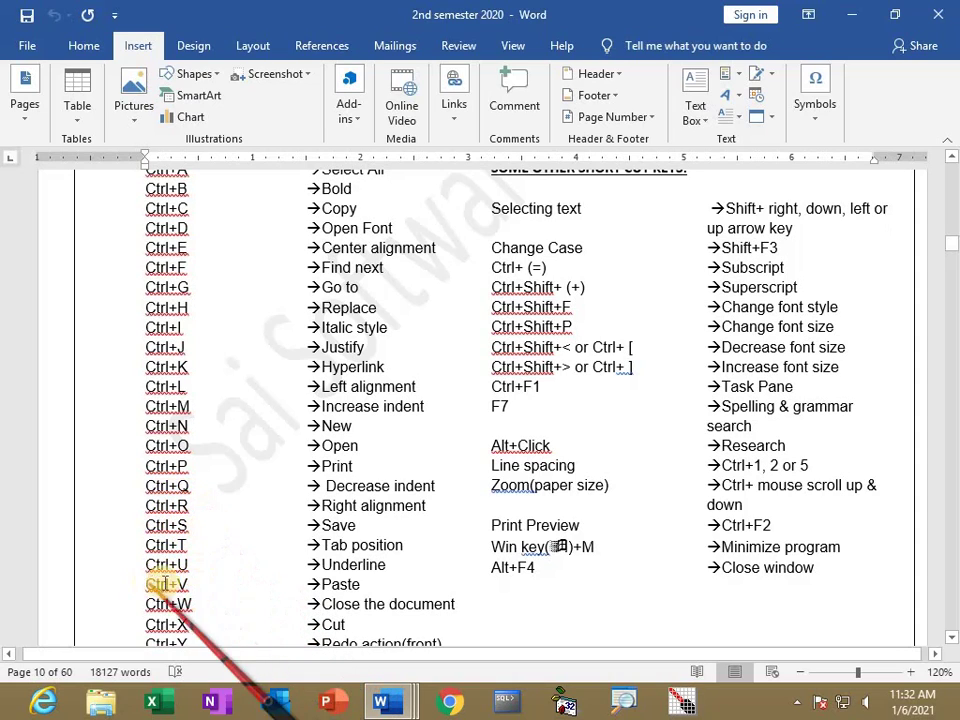
pyautogui.scroll(-1, 215, 605)
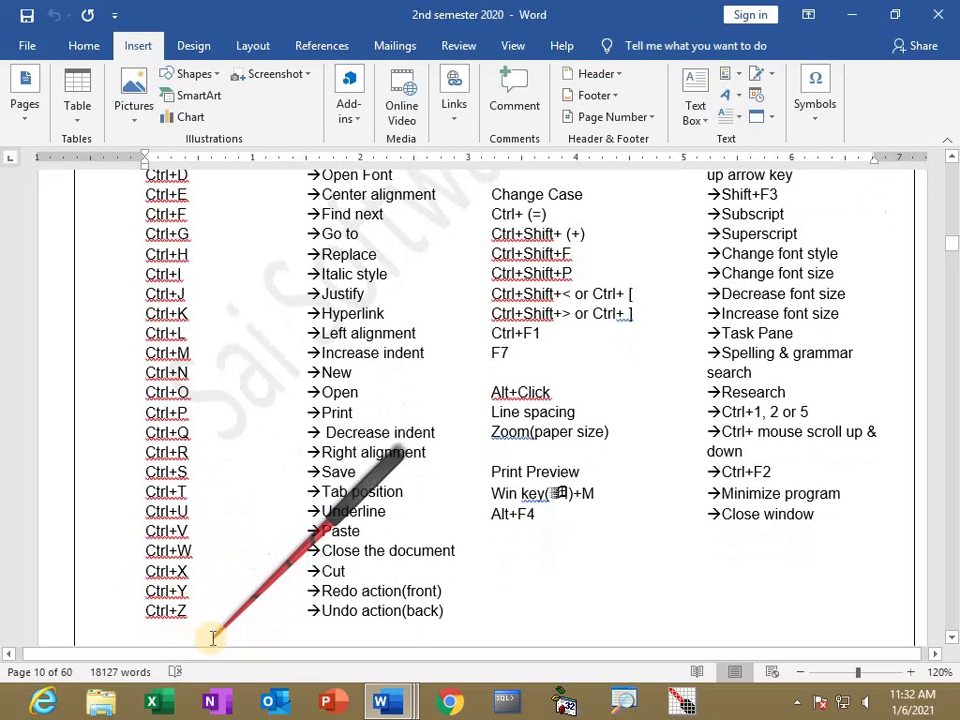
pyautogui.scroll(1, 212, 600)
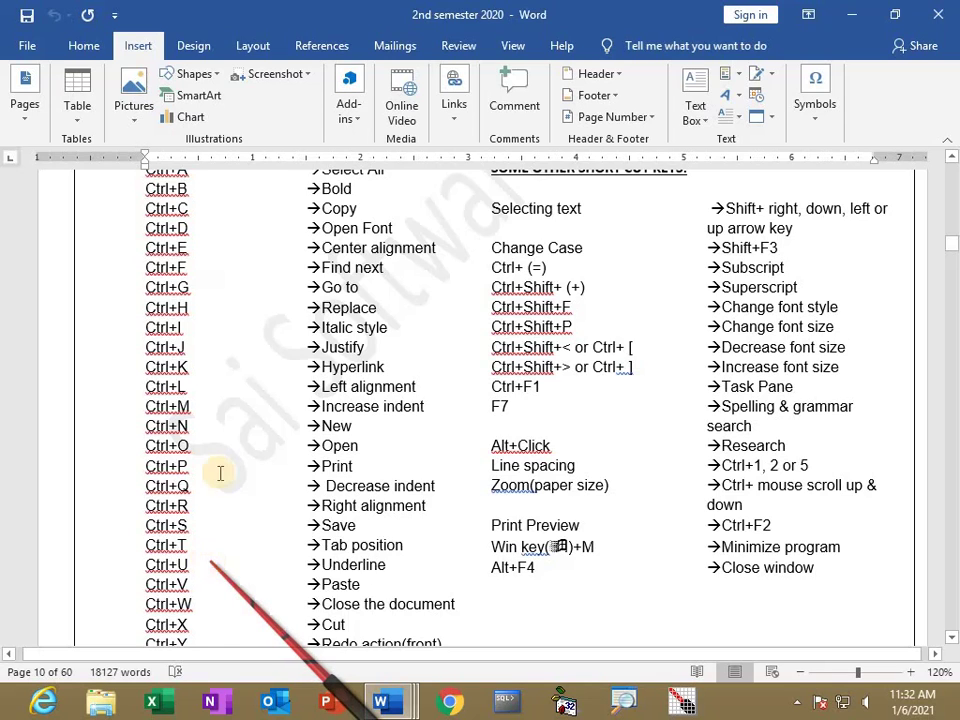
pyautogui.scroll(1, 211, 561)
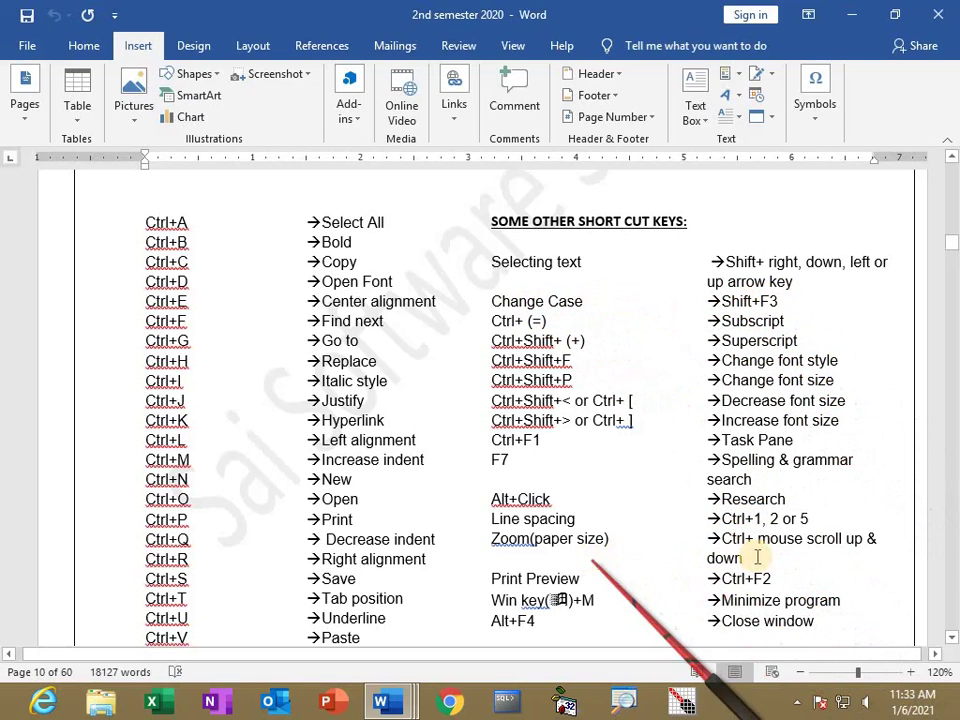
pyautogui.scroll(3, 815, 546)
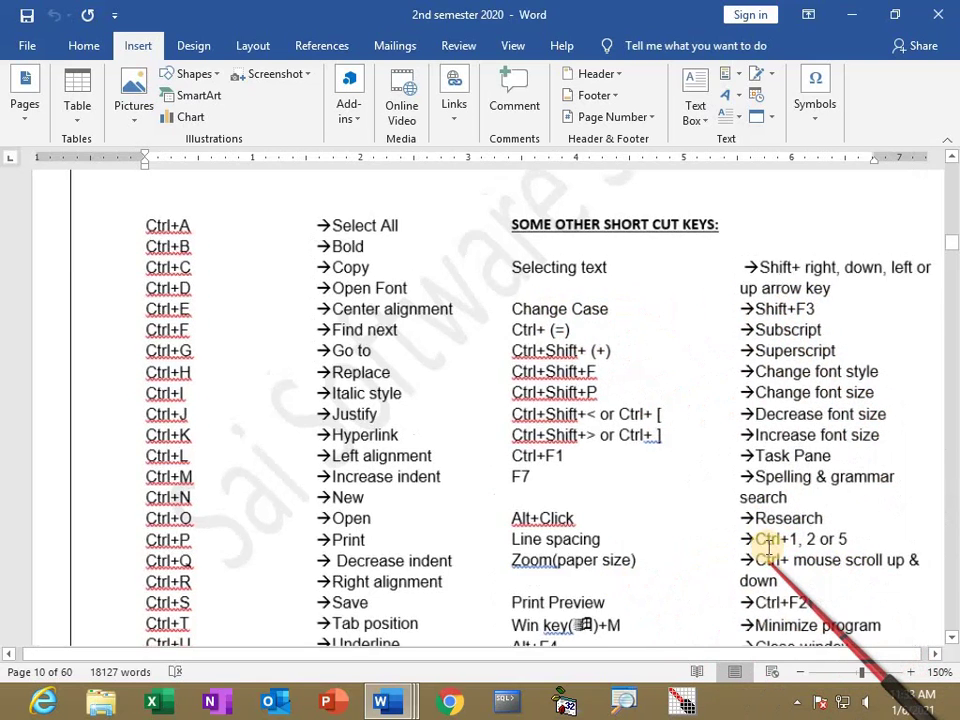
pyautogui.scroll(-3, 769, 547)
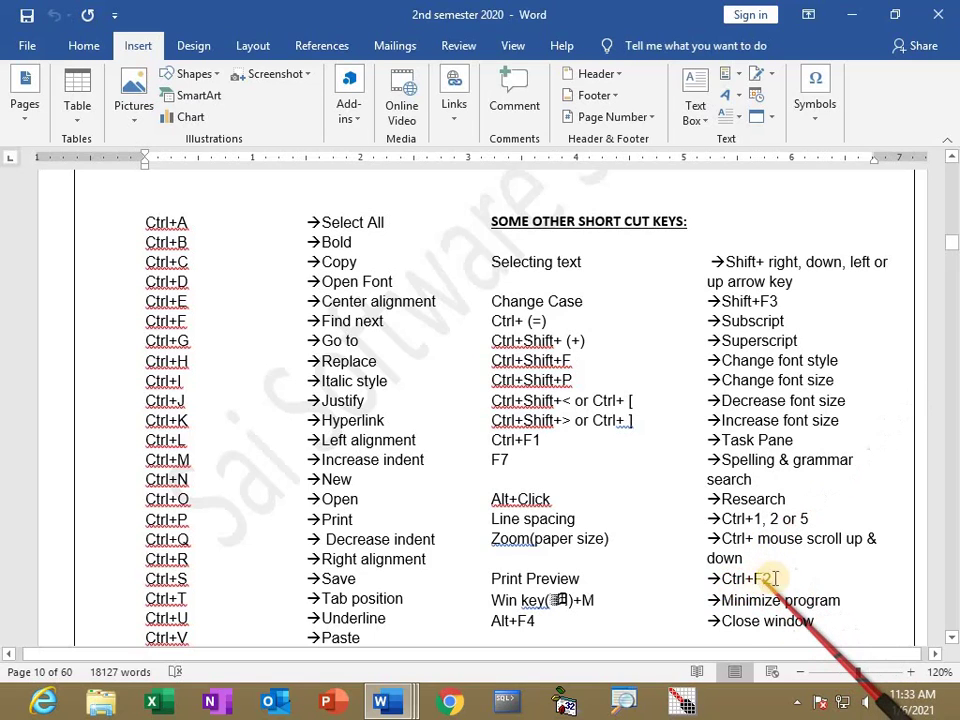
pyautogui.scroll(-1, 712, 605)
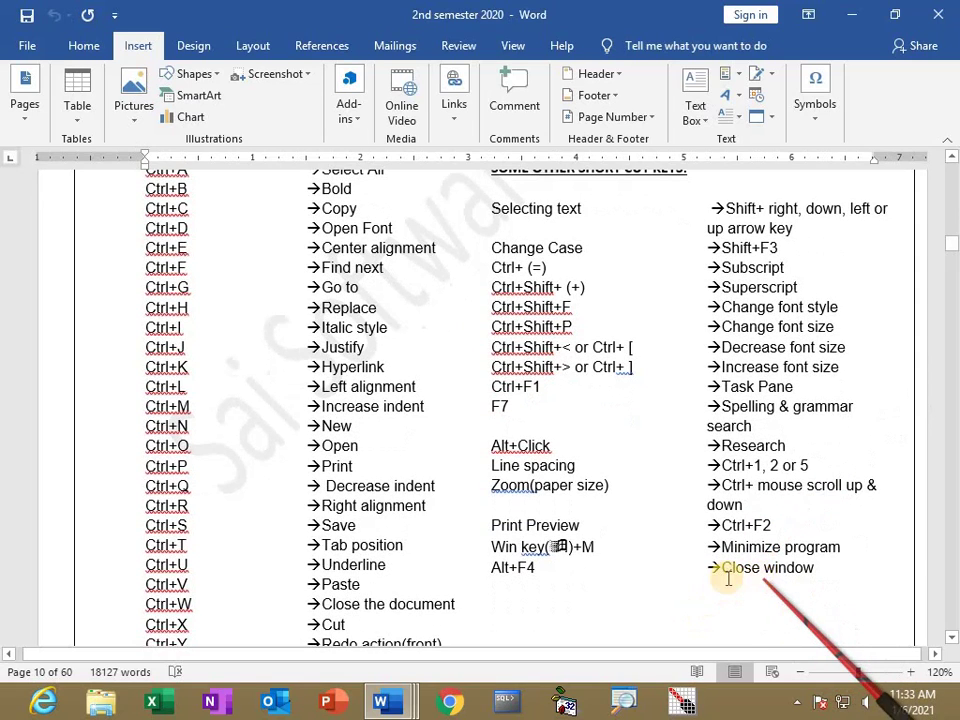
pyautogui.scroll(2, 713, 549)
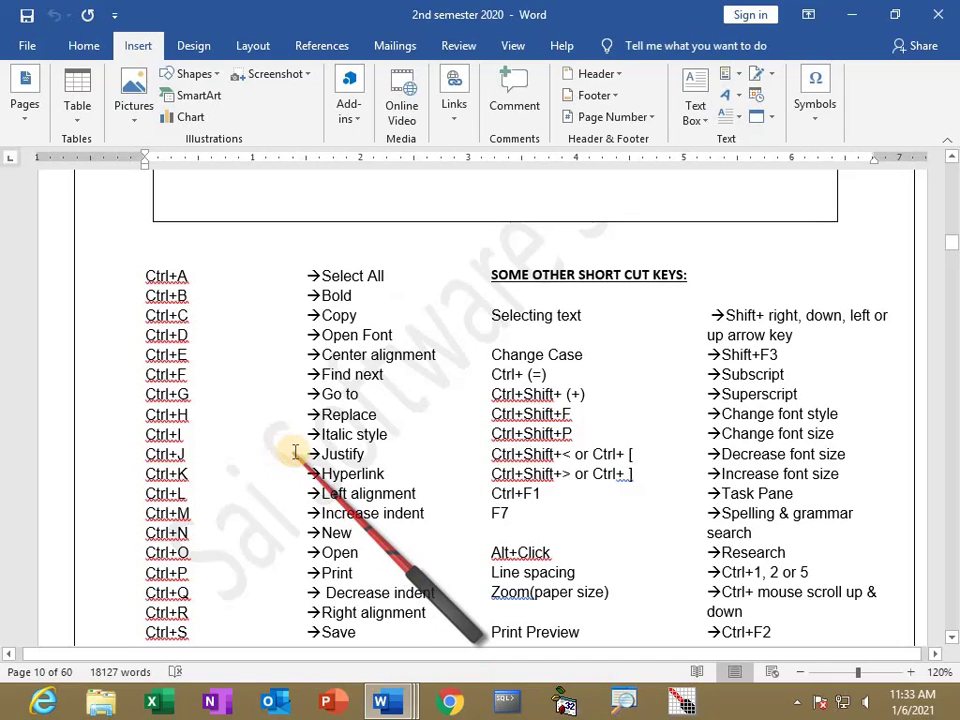
pyautogui.scroll(-20, 497, 462)
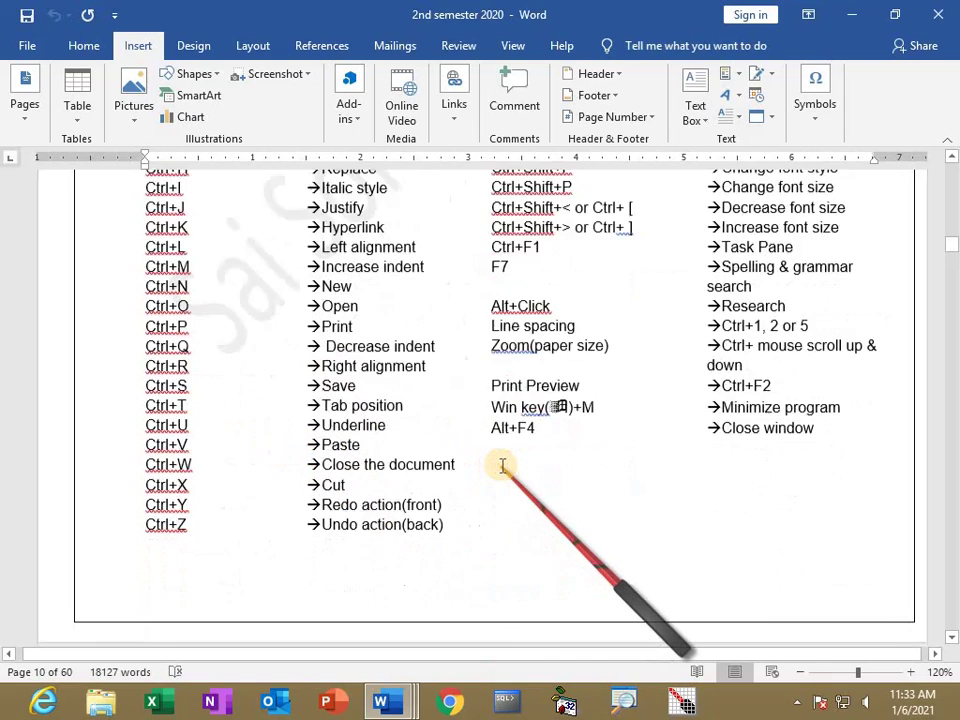
pyautogui.scroll(-20, 500, 473)
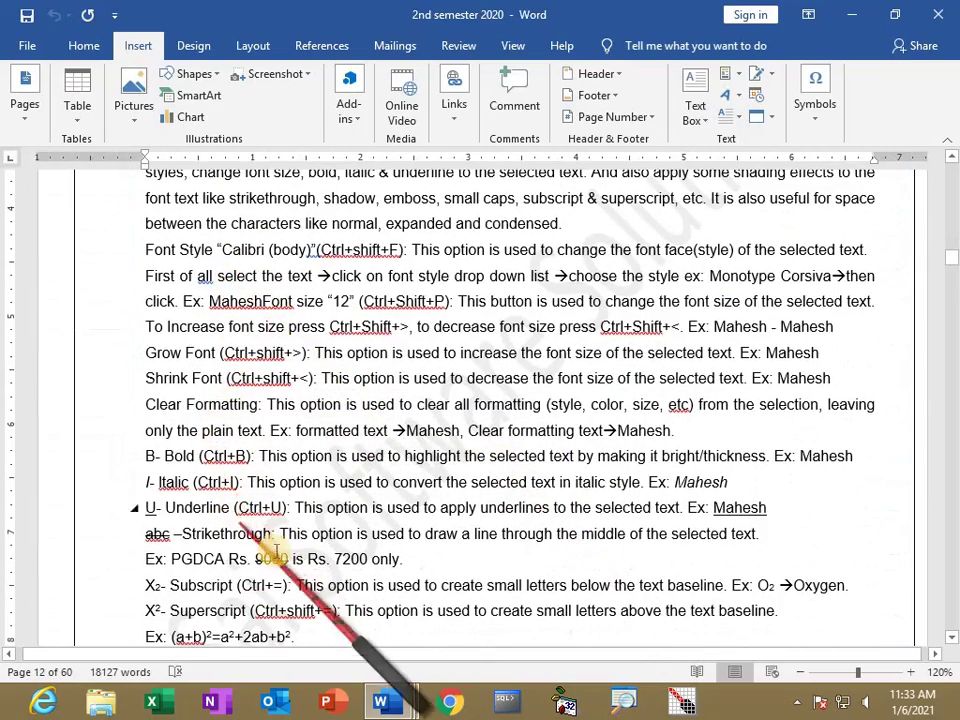
pyautogui.scroll(-6, 289, 598)
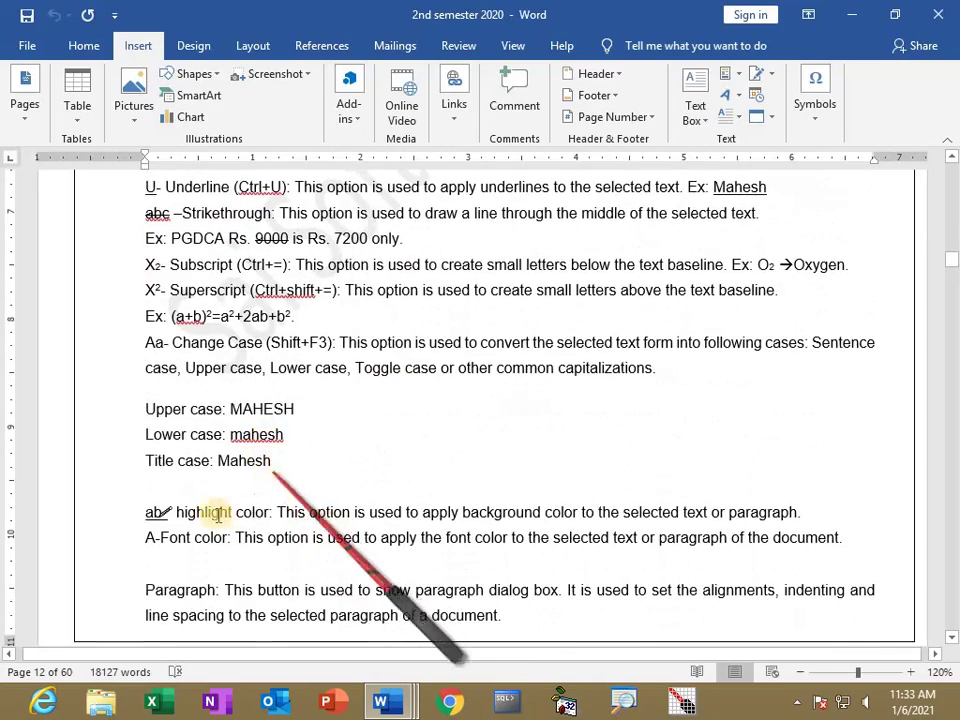
pyautogui.scroll(-3, 257, 396)
pyautogui.scroll(-3, 274, 493)
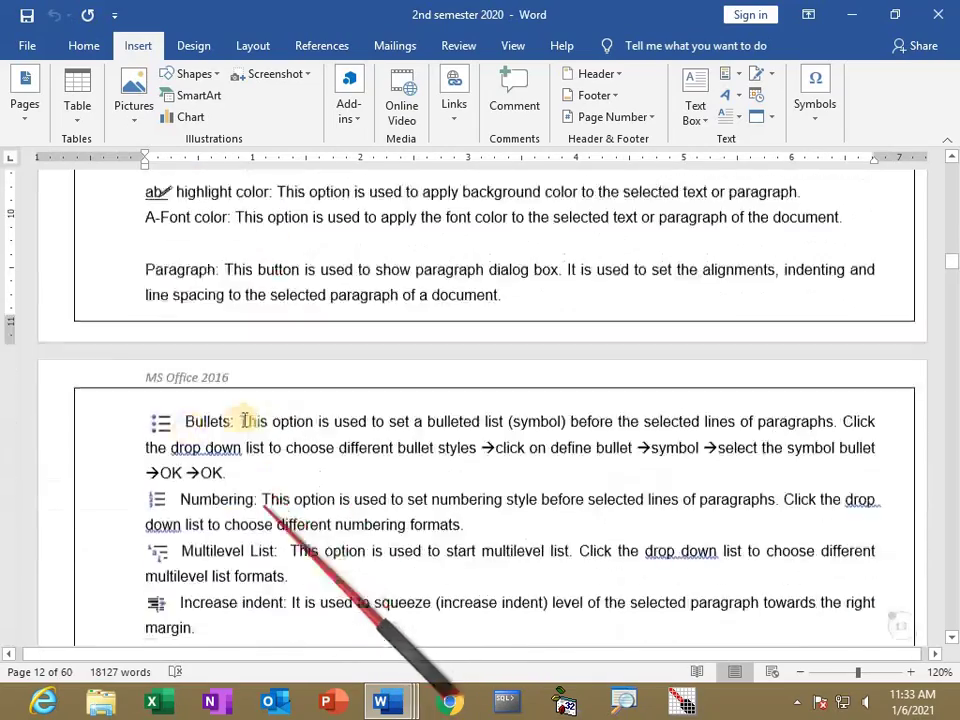
pyautogui.scroll(-2, 298, 503)
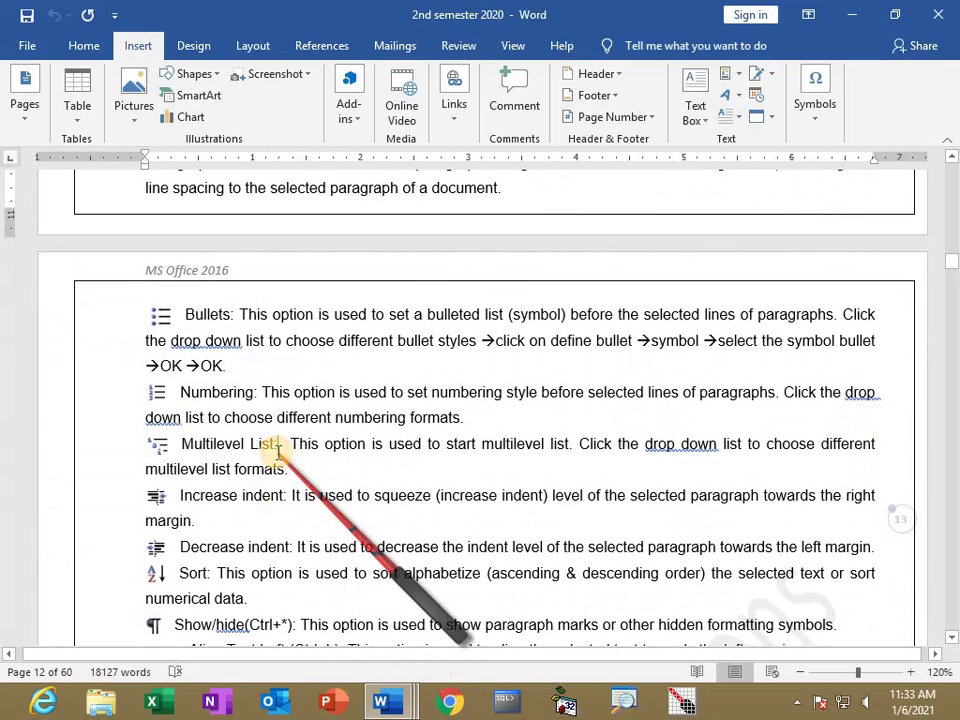
pyautogui.hotkey('alt', 'Tab')
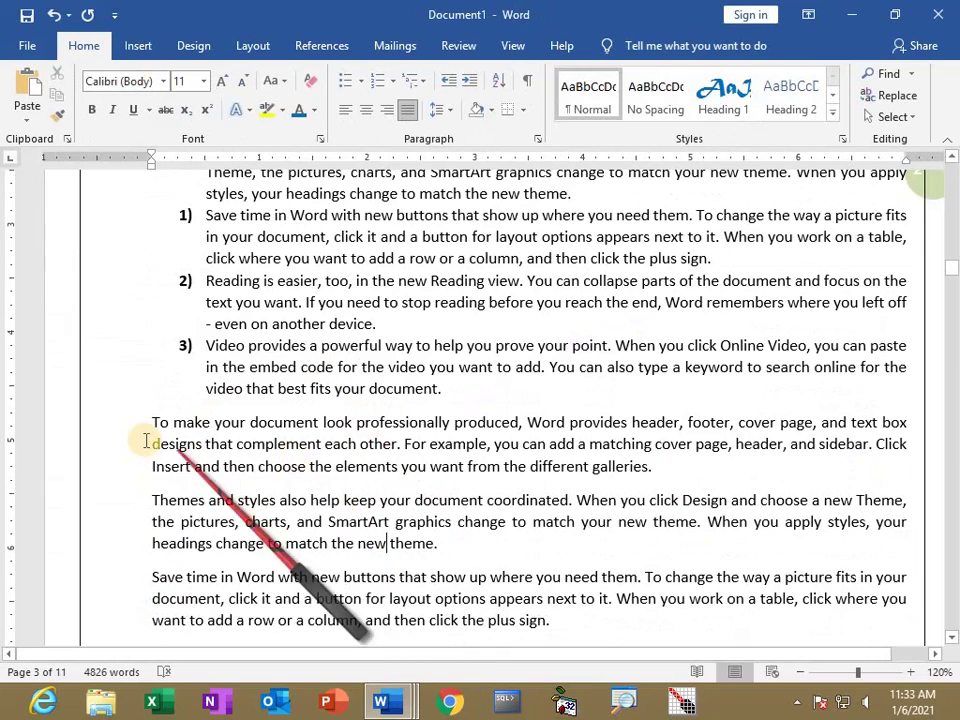
# Indent the paragraphs from 'To make your document…' to '…the plus sign.' to line up with the list text.
pyautogui.scroll(-1, 146, 441)
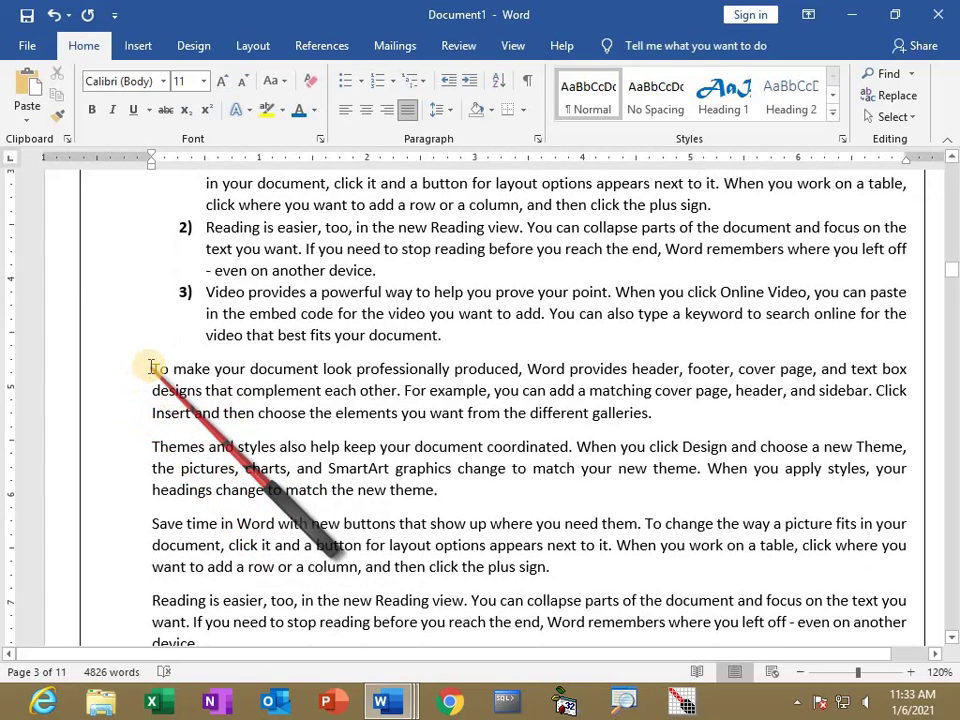
pyautogui.keyDown('shift'); pyautogui.click(510, 567); pyautogui.keyUp('shift')
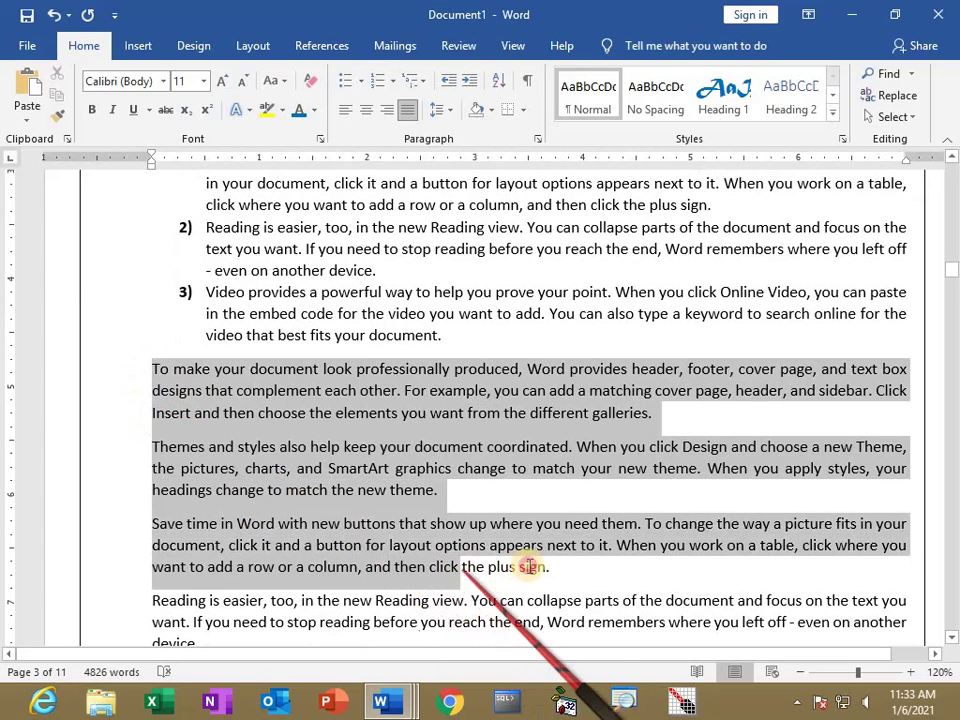
pyautogui.click(470, 82)
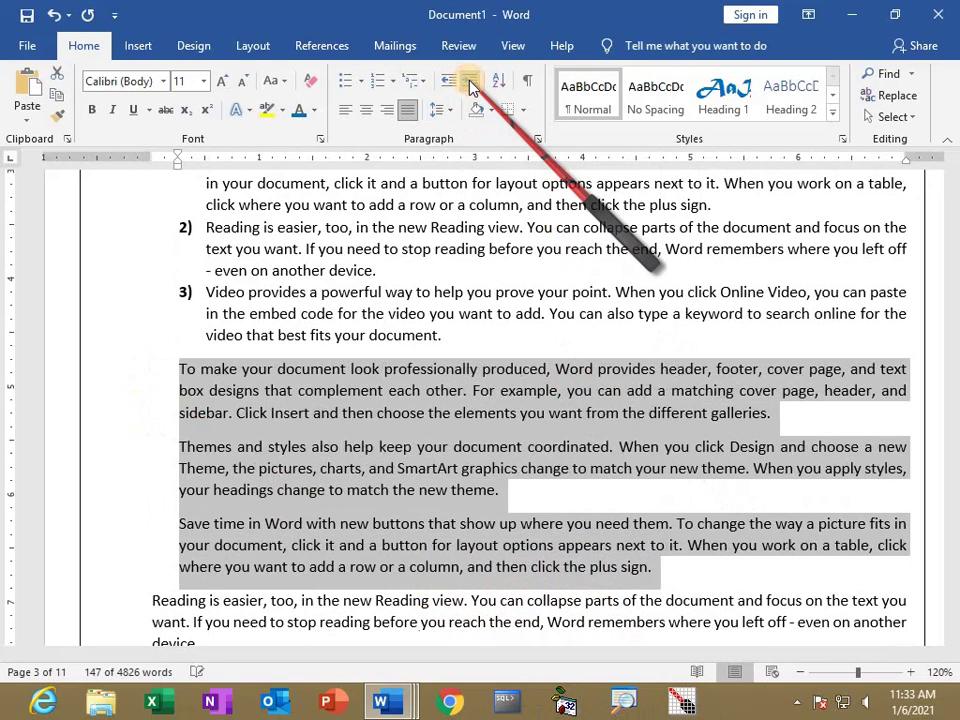
pyautogui.click(470, 82)
pyautogui.click(470, 82)
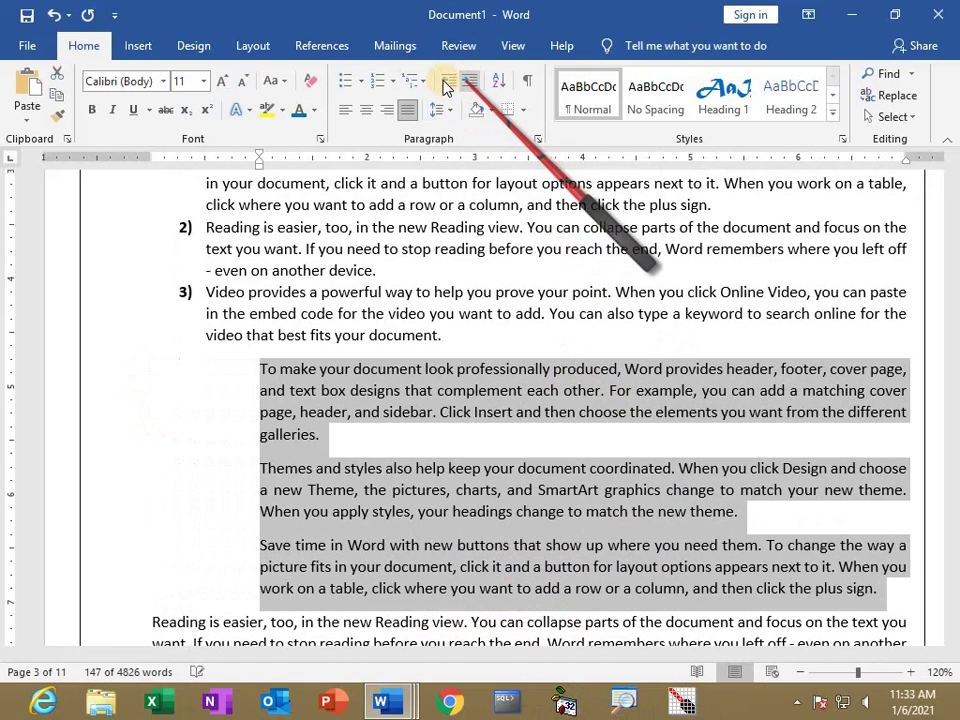
pyautogui.click(447, 84)
pyautogui.click(447, 84)
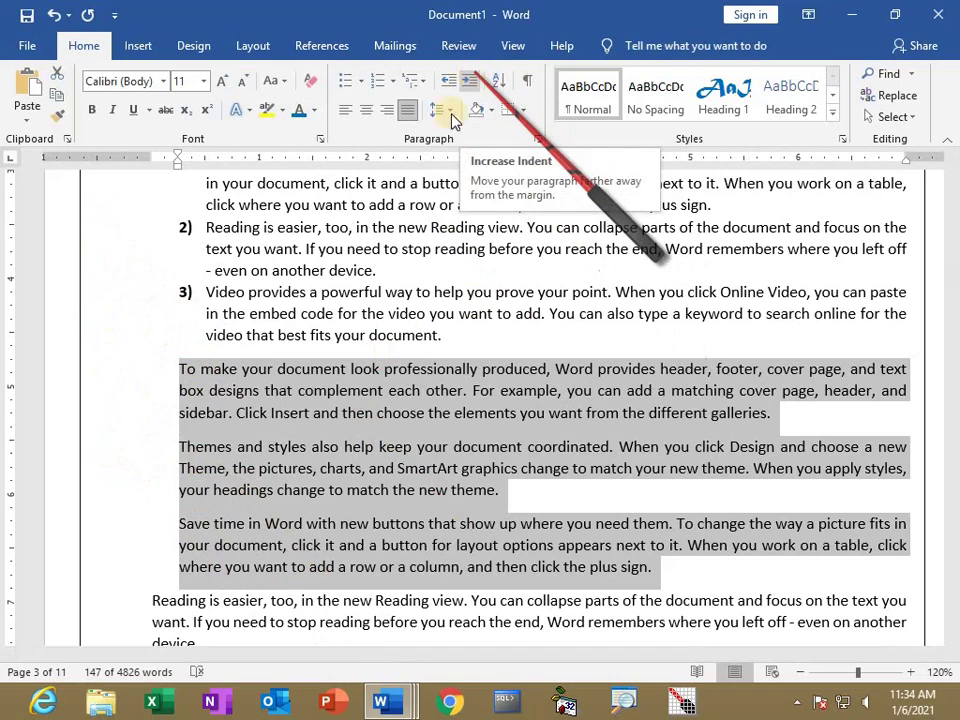
# Sort the three paragraphs alphabetically: Save time, Themes and styles, then To make.
pyautogui.click(503, 88)
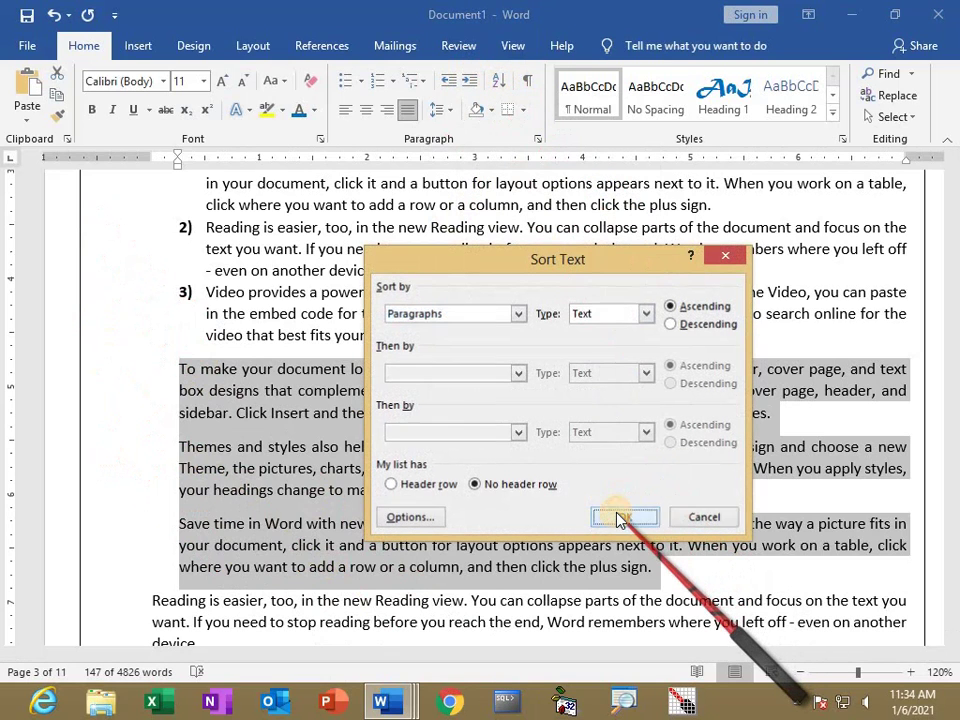
pyautogui.click(620, 517)
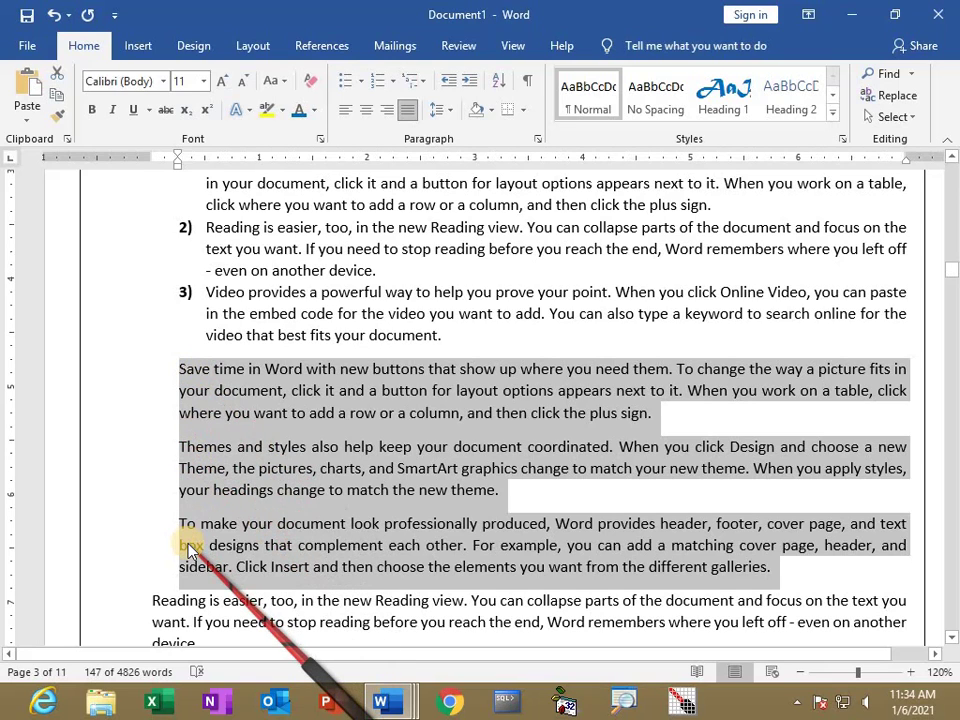
pyautogui.hotkey('ctrl', 'z')
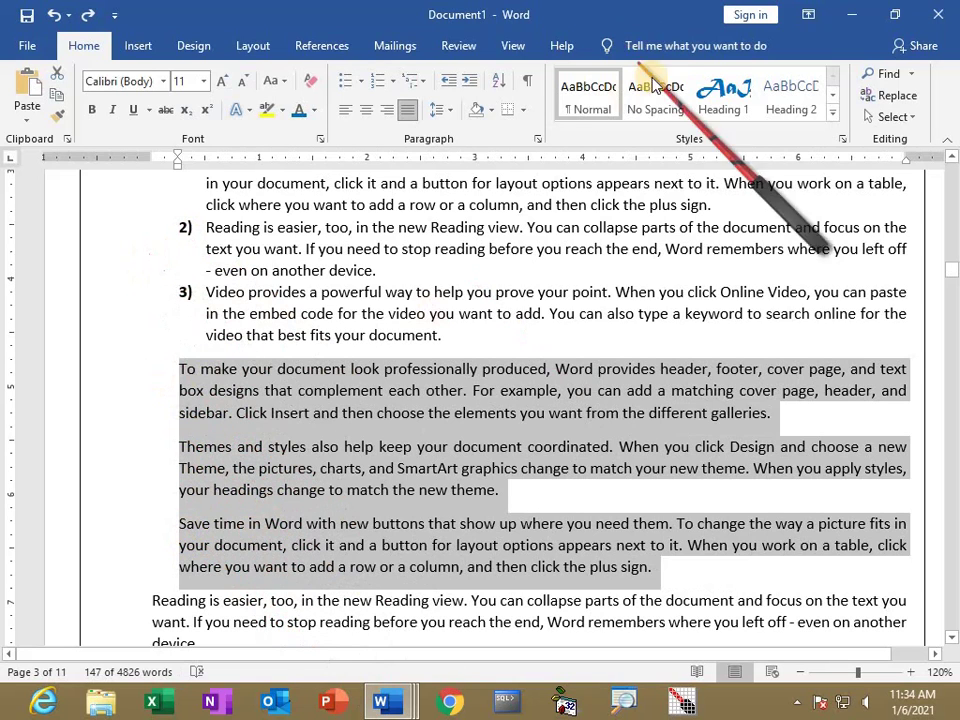
pyautogui.click(499, 87)
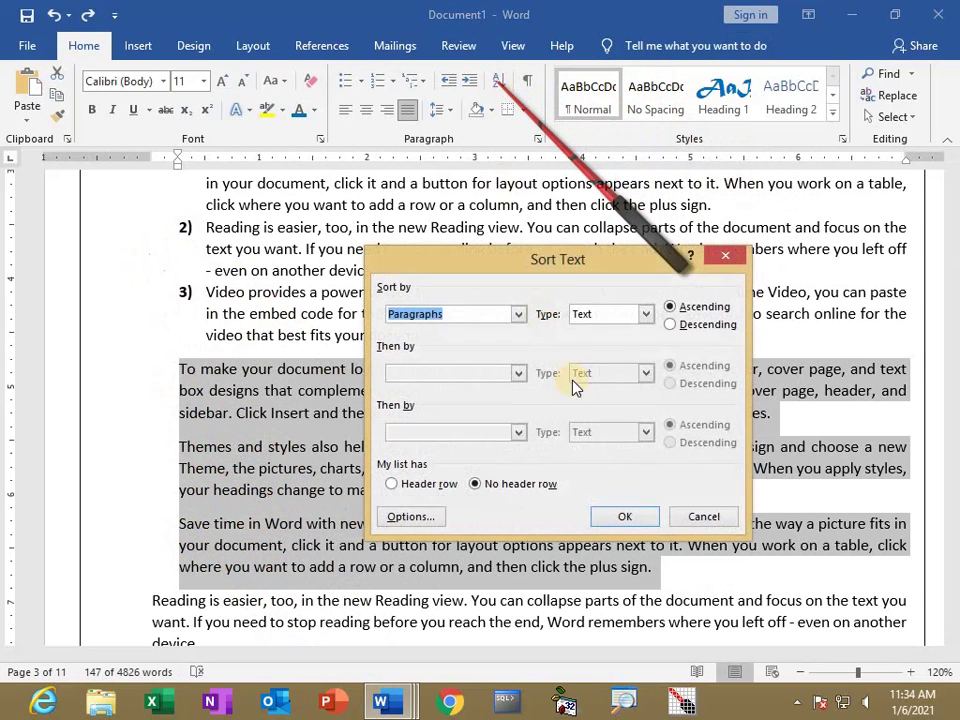
pyautogui.click(627, 517)
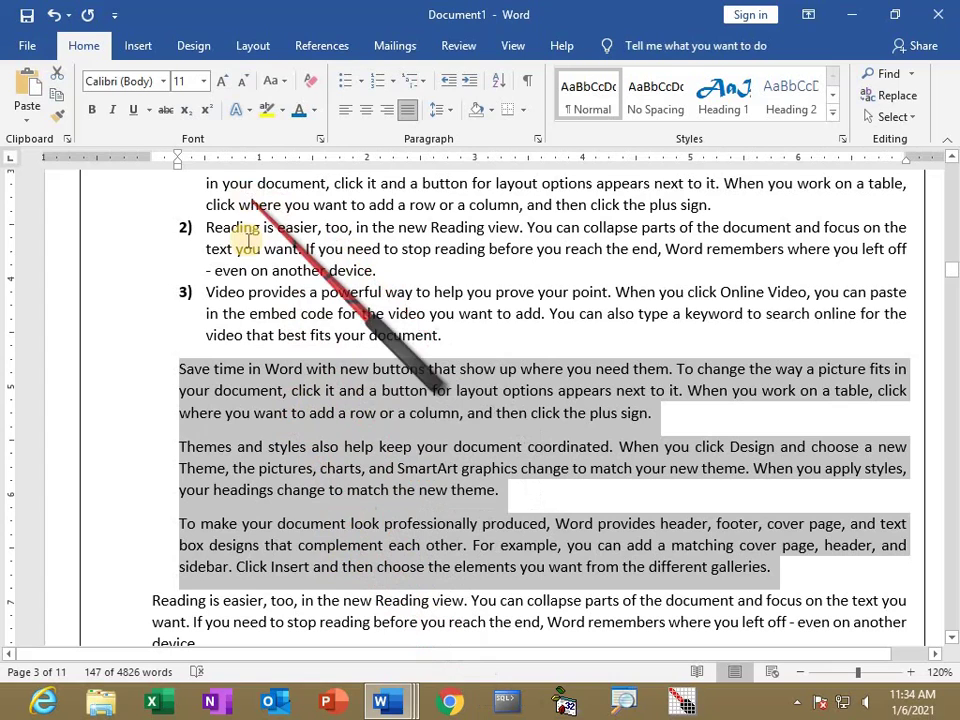
# Toggle formatting marks on and off, then deselect the paragraphs.
pyautogui.click(527, 88)
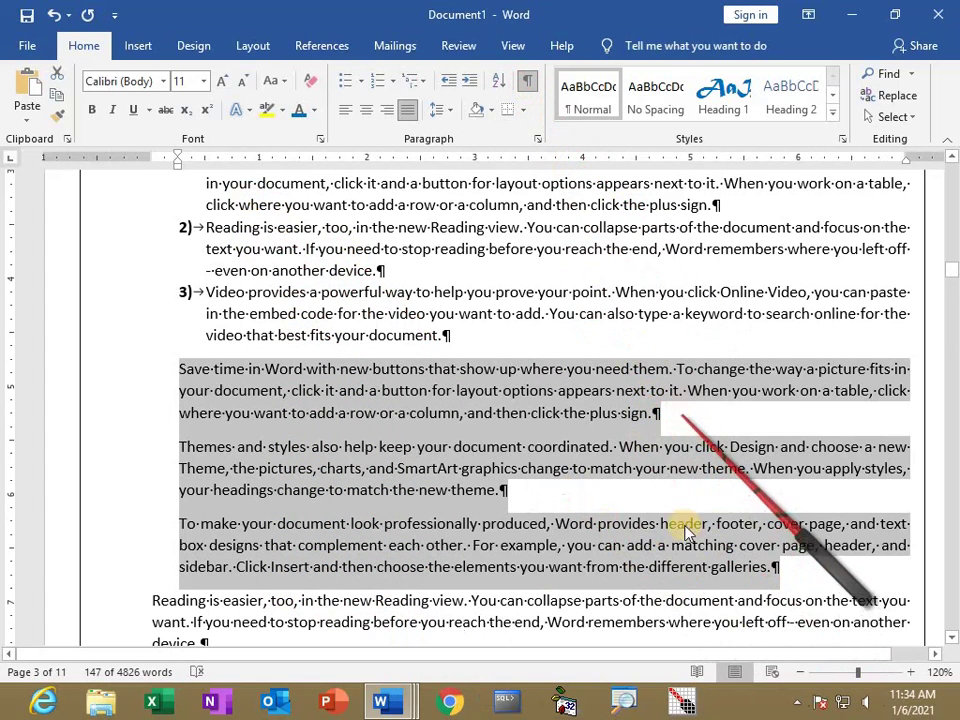
pyautogui.click(531, 84)
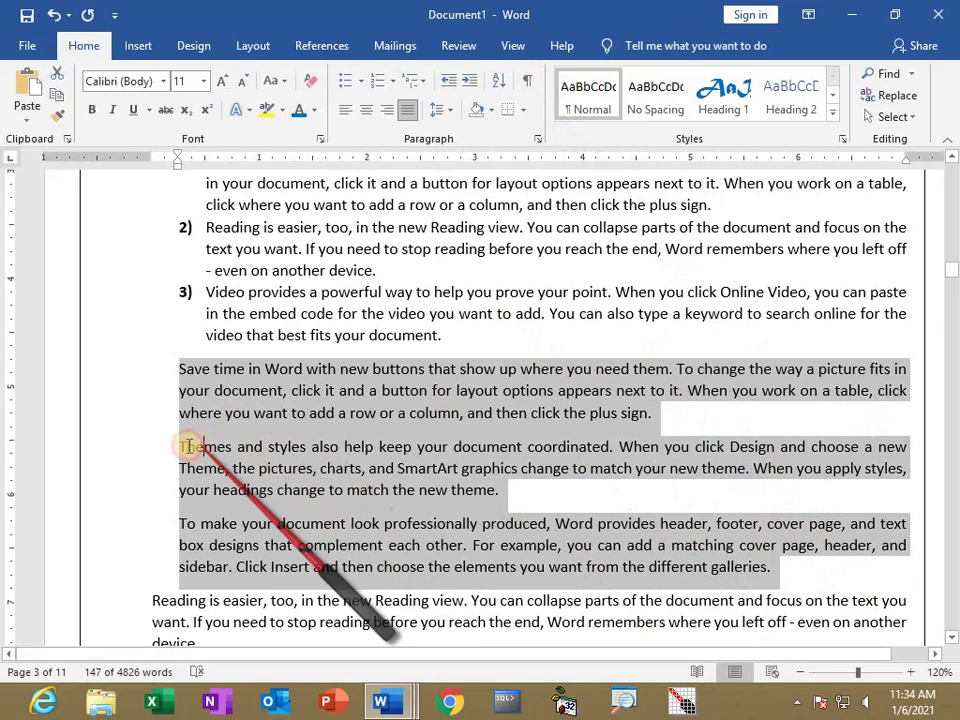
pyautogui.click(181, 446)
# Give the Themes and styles paragraph an outside border and orange shading.
pyautogui.keyDown('shift'); pyautogui.click(483, 492); pyautogui.keyUp('shift')
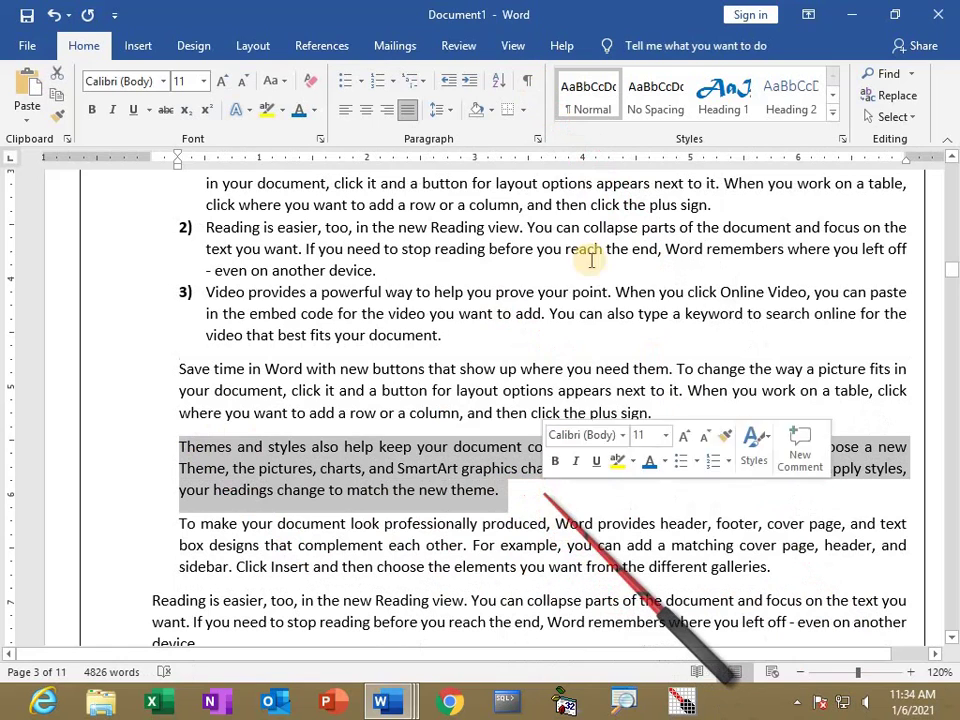
pyautogui.click(522, 113)
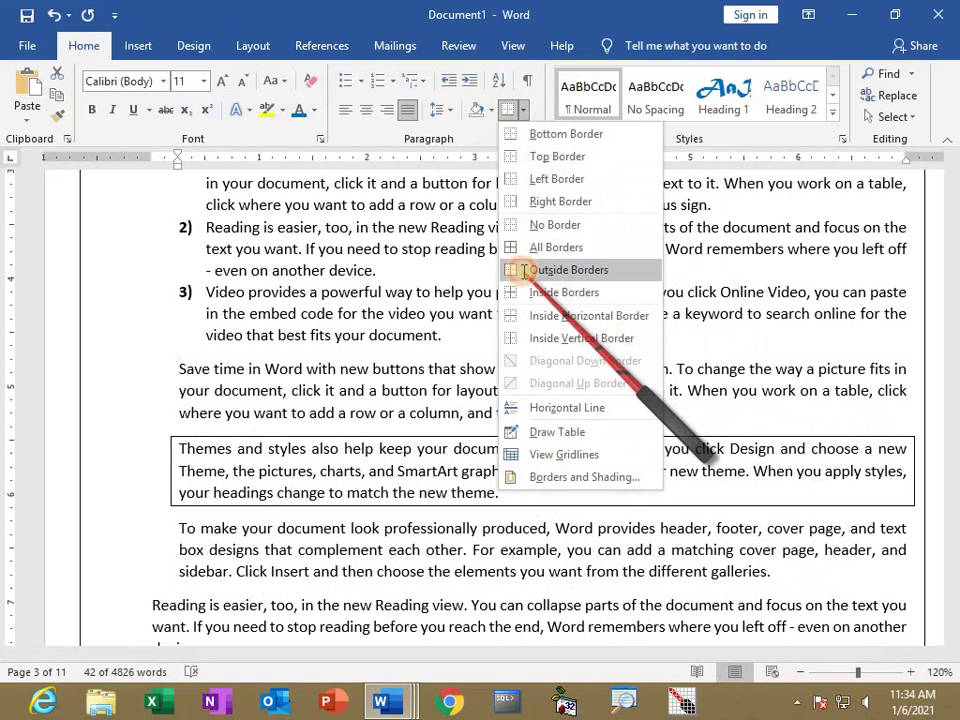
pyautogui.click(523, 270)
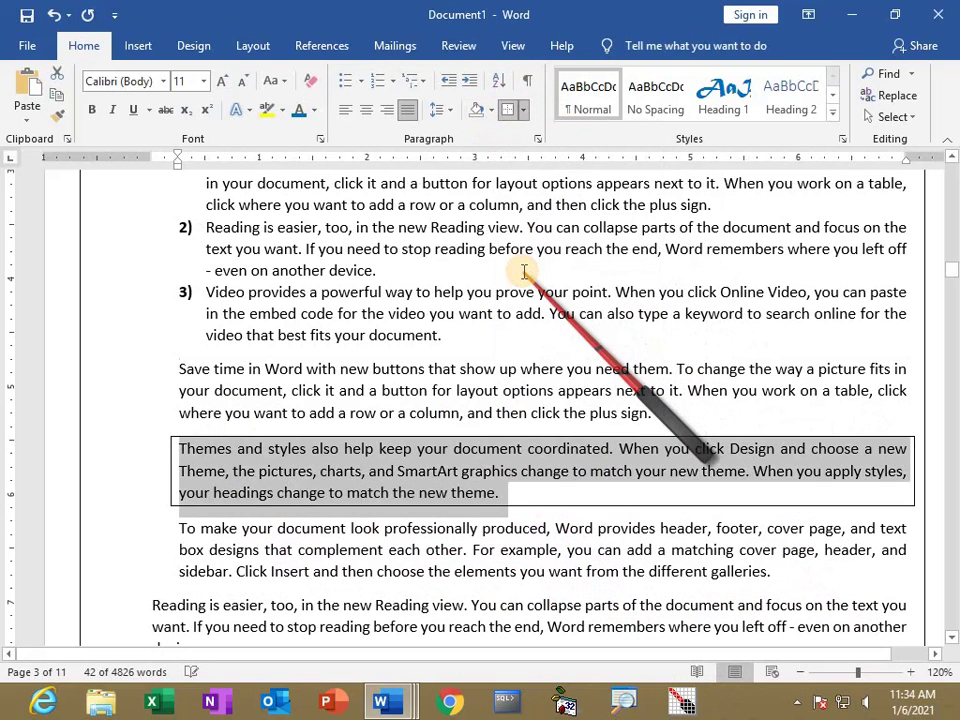
pyautogui.click(491, 110)
pyautogui.click(508, 257)
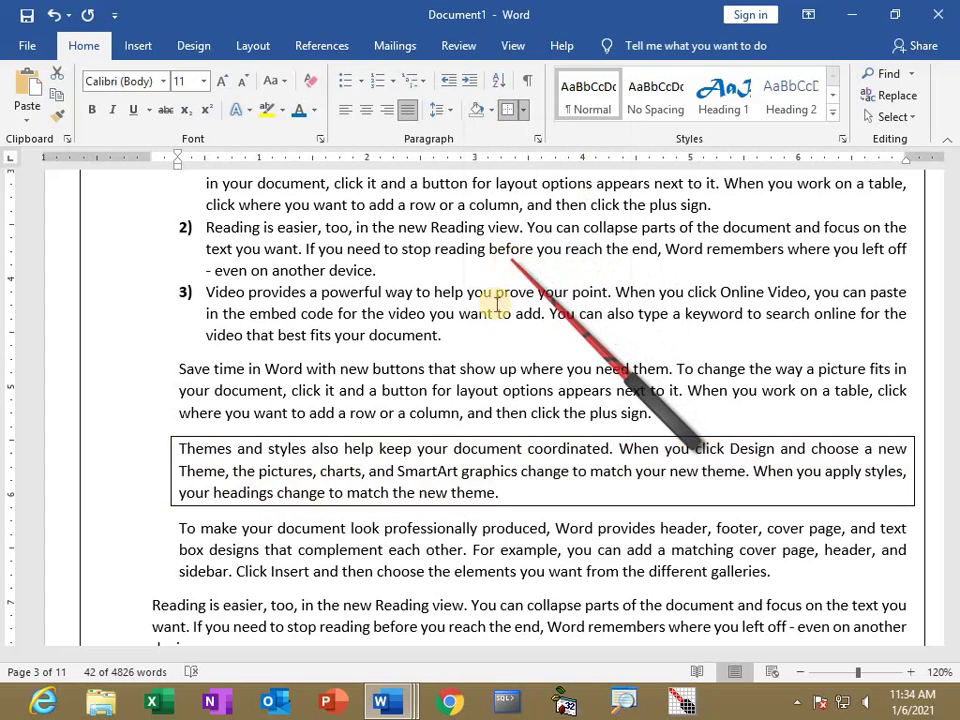
# Type 'Note :' at the start of that paragraph and reselect the whole paragraph.
pyautogui.click(181, 450)
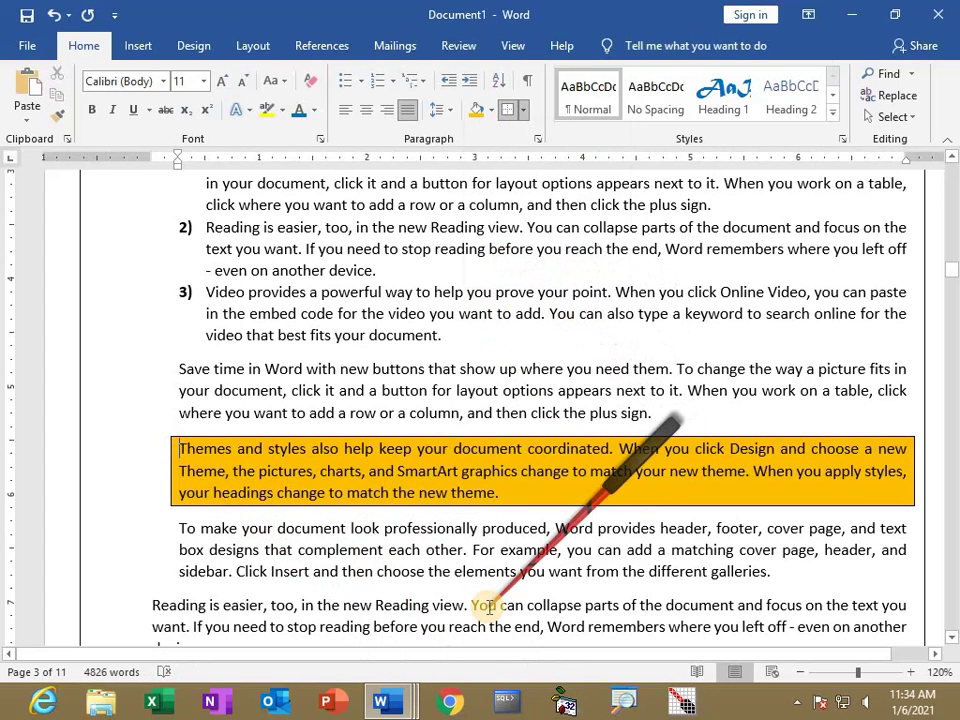
pyautogui.write('Note :')
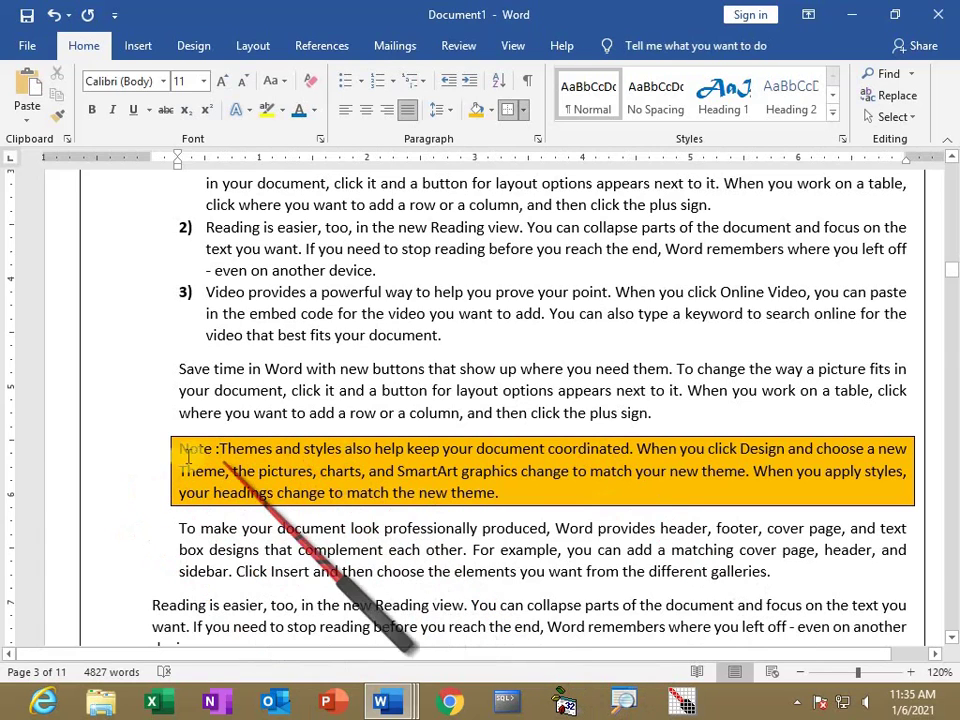
pyautogui.moveTo(180, 449); pyautogui.dragTo(498, 493)
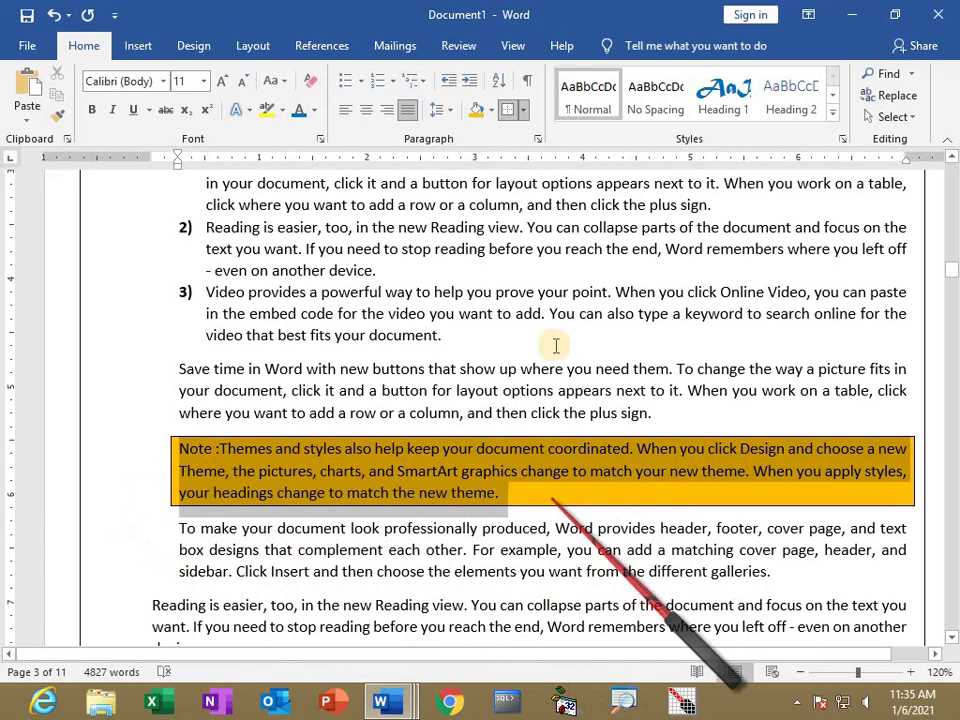
pyautogui.click(491, 108)
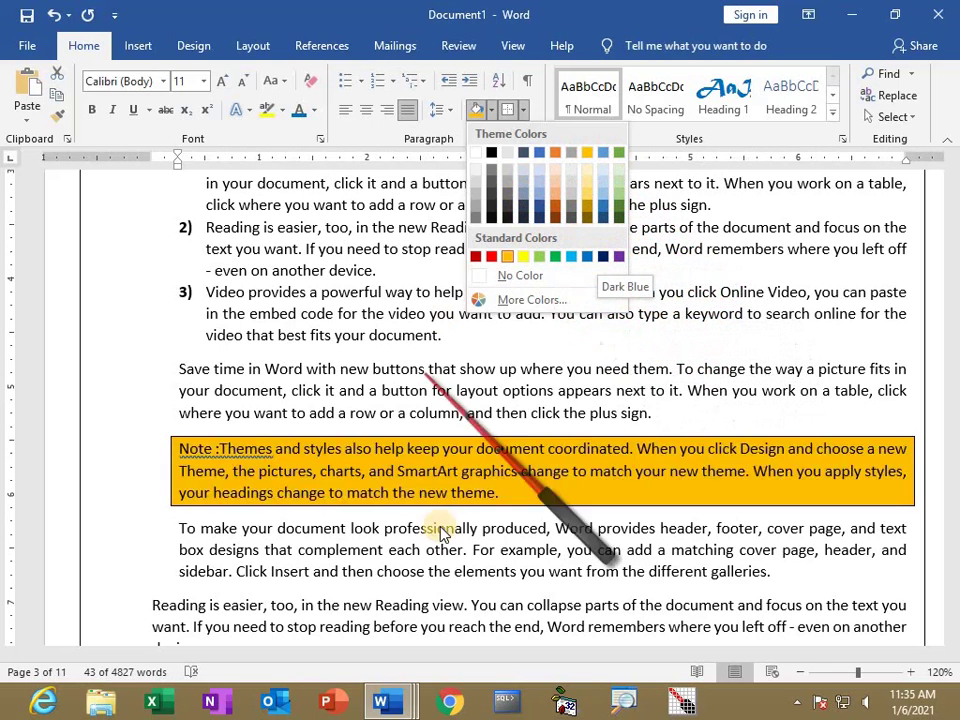
# Reapply orange shading to the Note paragraph and set its line spacing to 1.5.
pyautogui.click(507, 256)
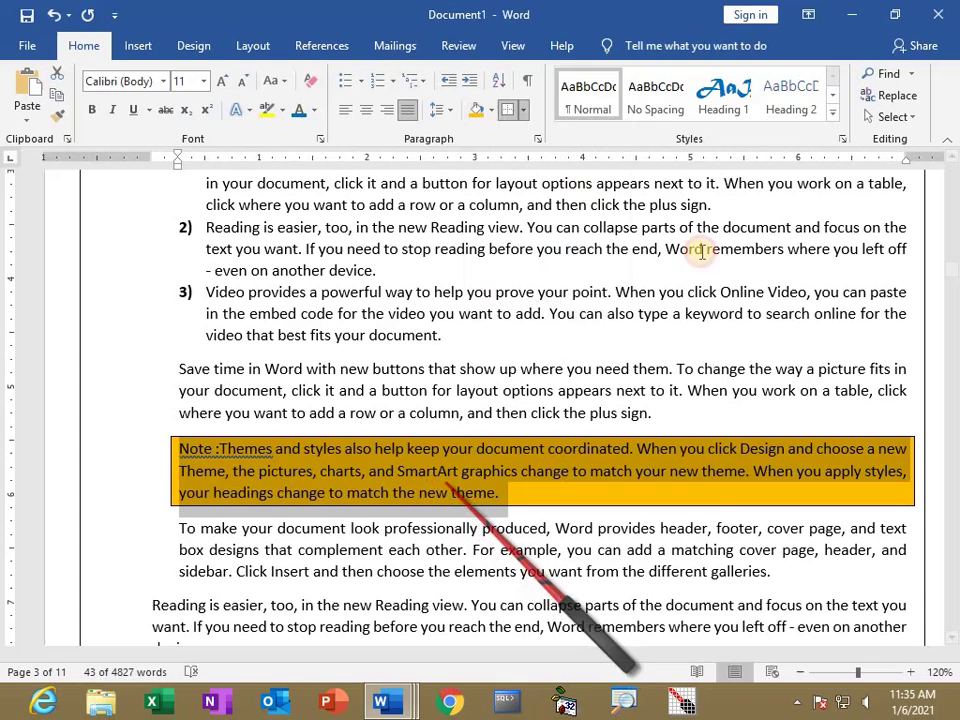
pyautogui.click(445, 111)
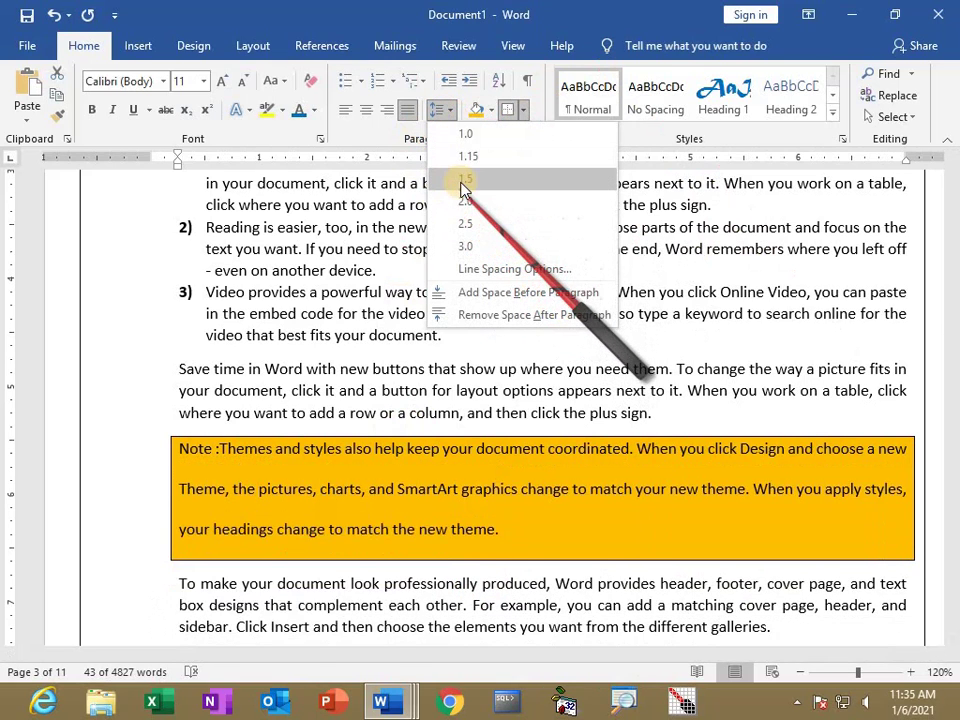
pyautogui.click(466, 179)
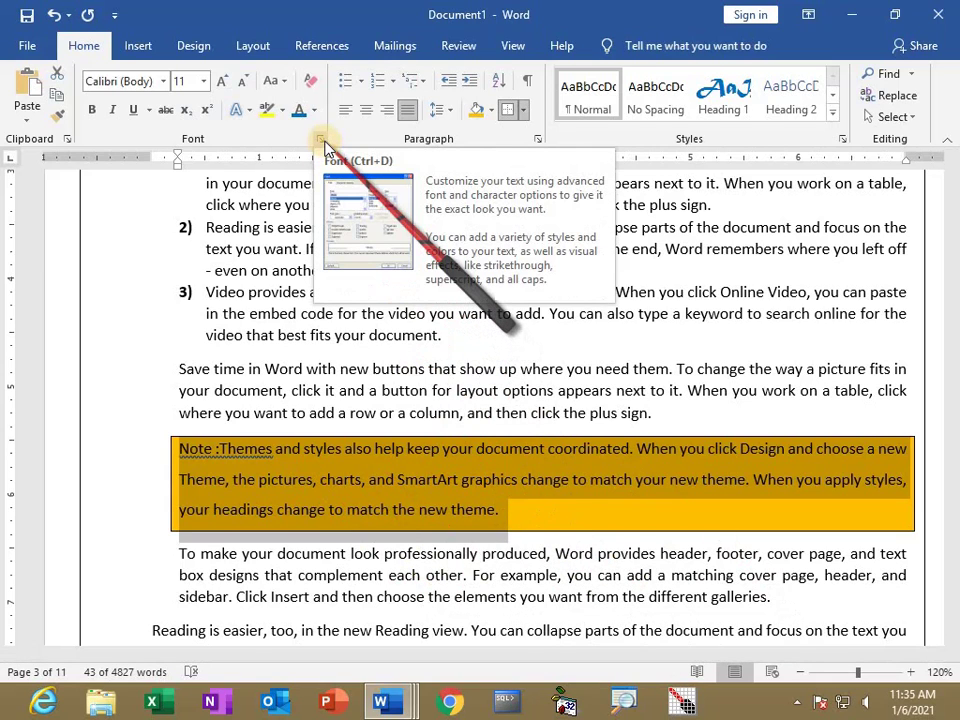
# Set the Note paragraph's character spacing to Expanded by 4.6 pt in the Font dialog's Advanced tab.
pyautogui.click(321, 140)
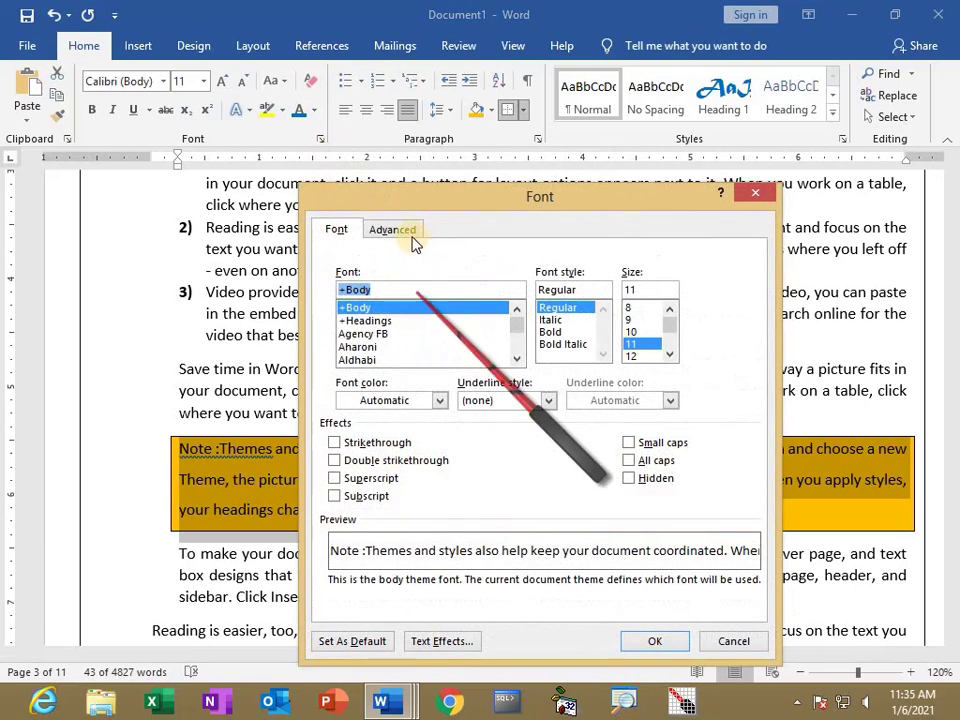
pyautogui.click(399, 231)
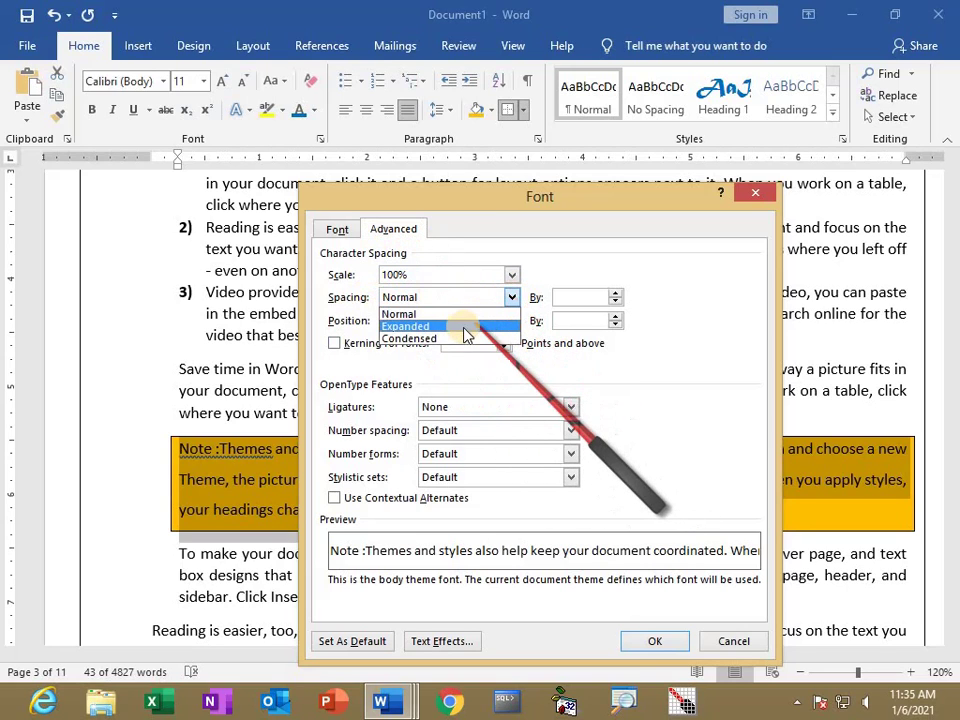
pyautogui.click(461, 326)
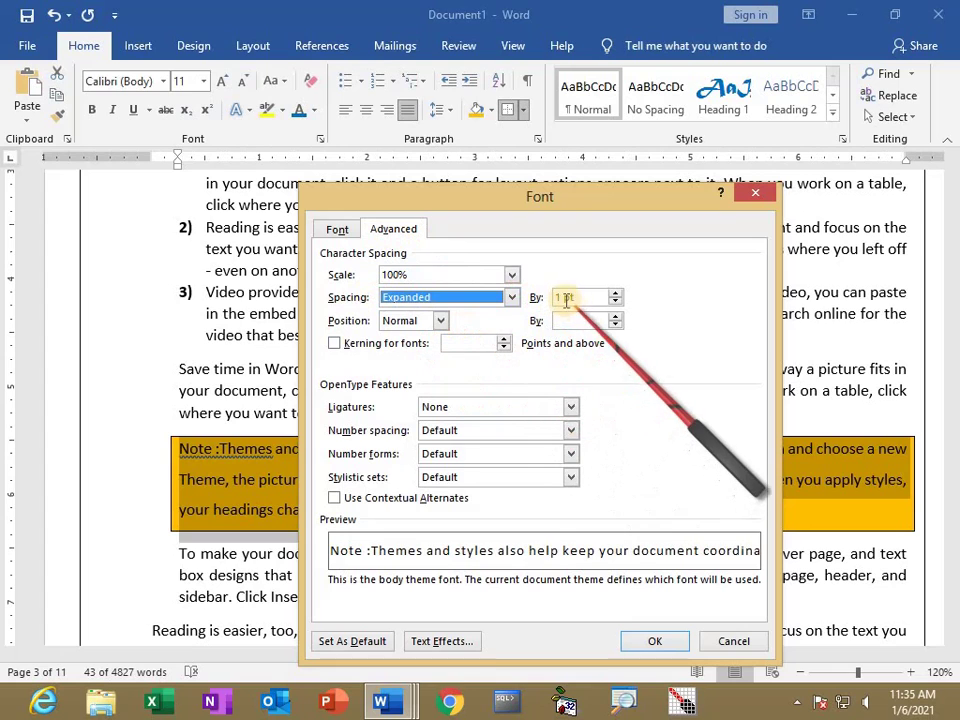
pyautogui.click(616, 296)
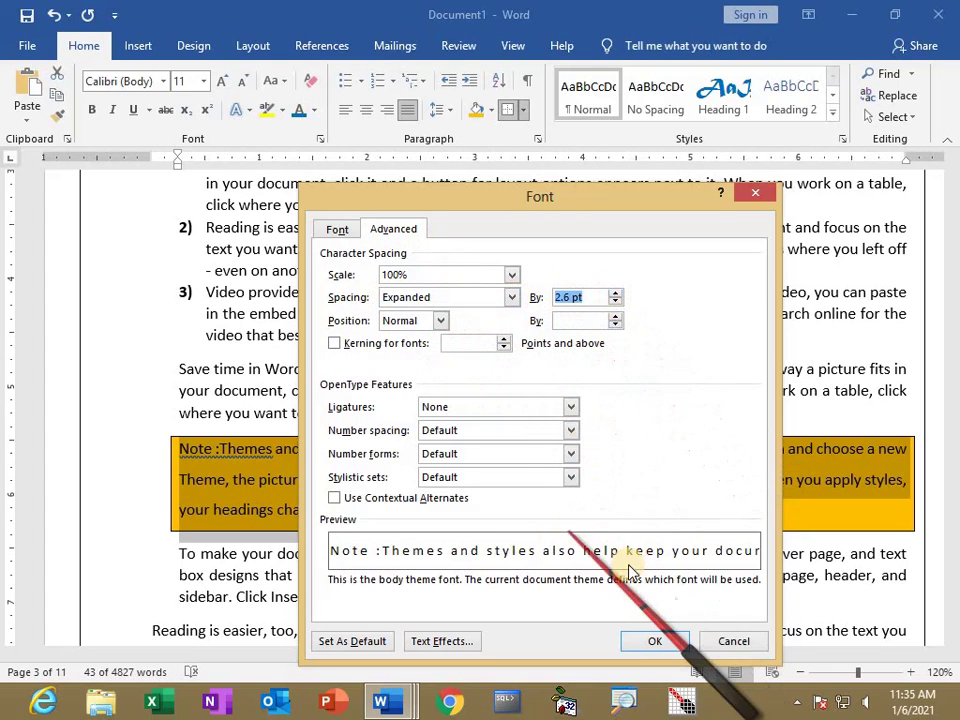
pyautogui.click(617, 293)
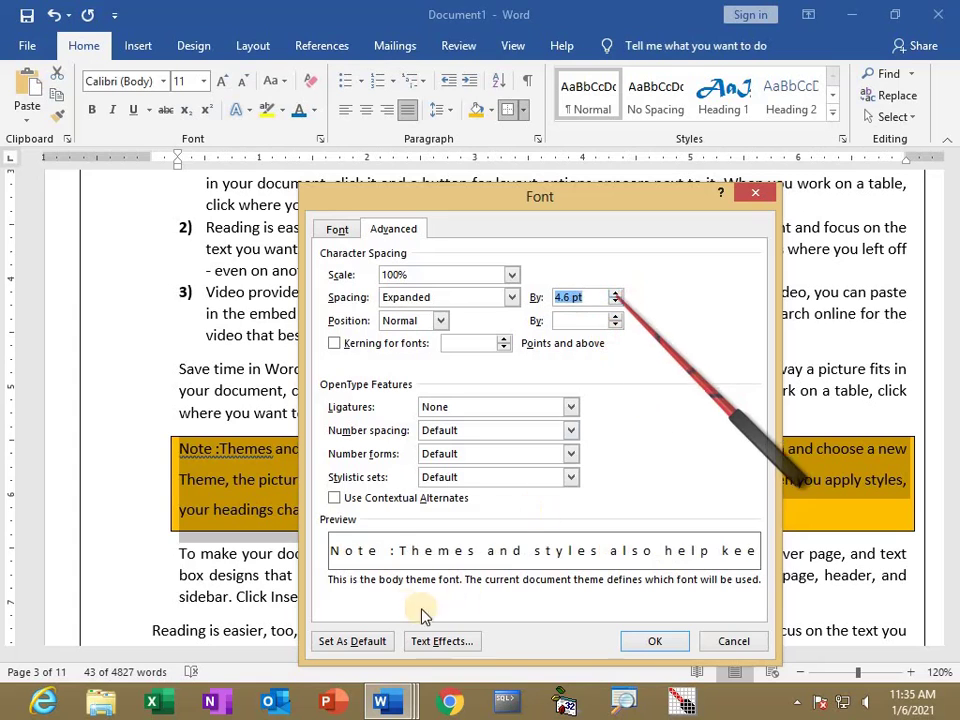
pyautogui.click(647, 641)
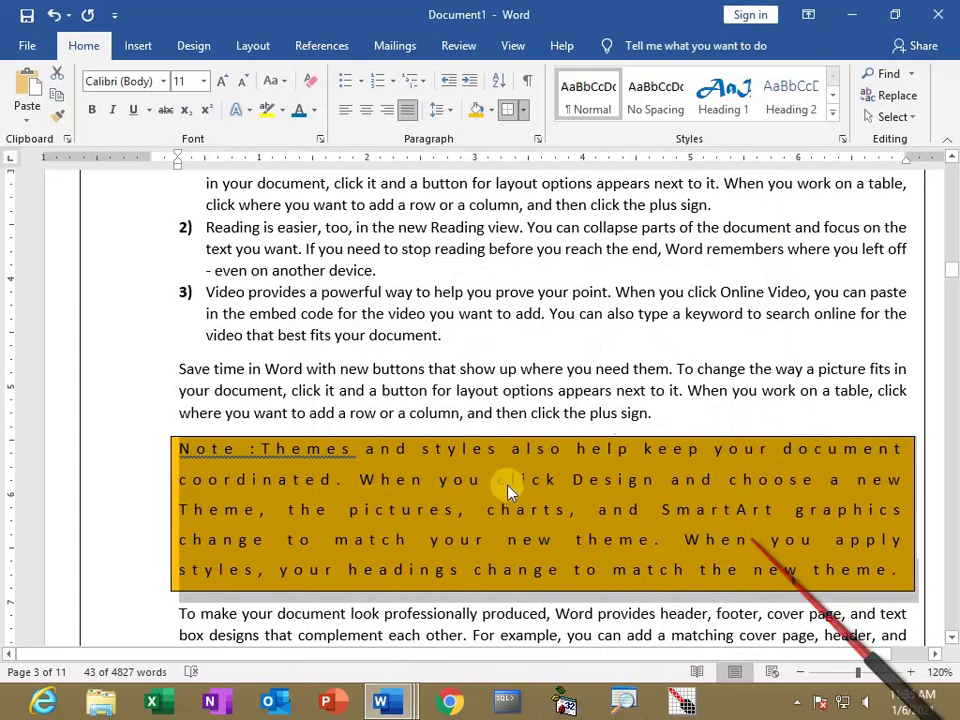
pyautogui.scroll(-3, 534, 385)
# Select the Reading is easier and Video provides paragraphs and apply the Normal style.
pyautogui.click(566, 498)
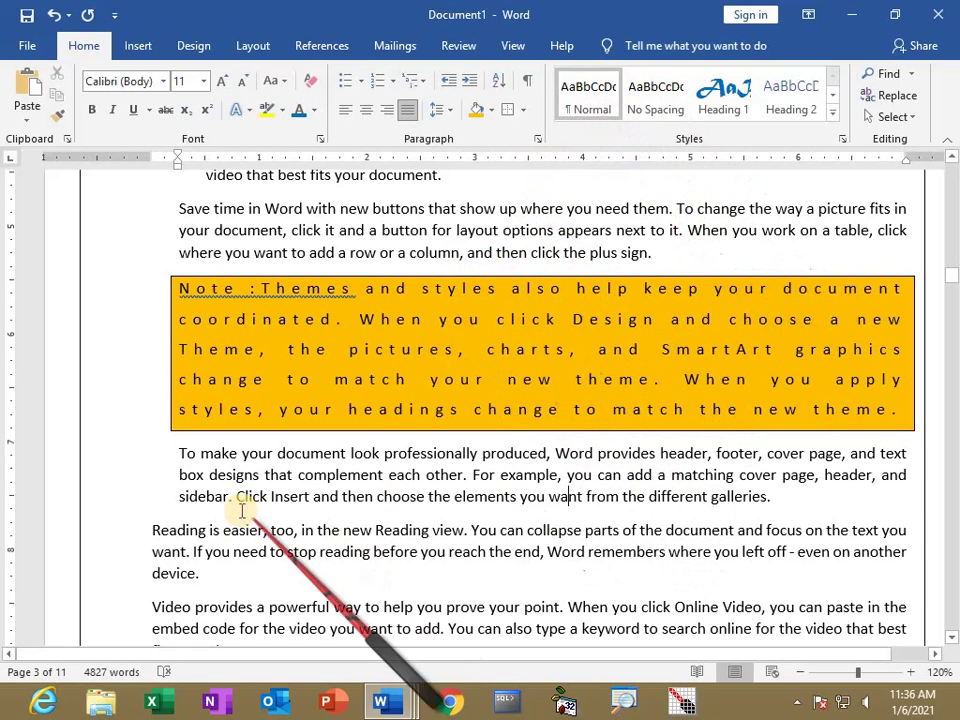
pyautogui.scroll(-3, 154, 445)
pyautogui.moveTo(150, 423); pyautogui.dragTo(403, 542)
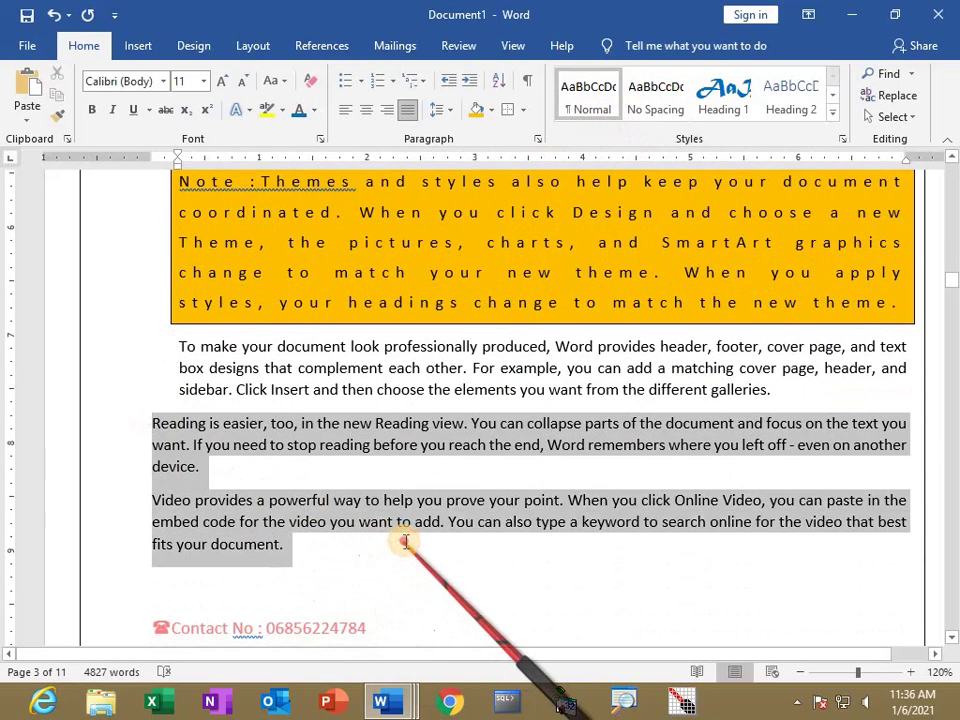
pyautogui.click(662, 100)
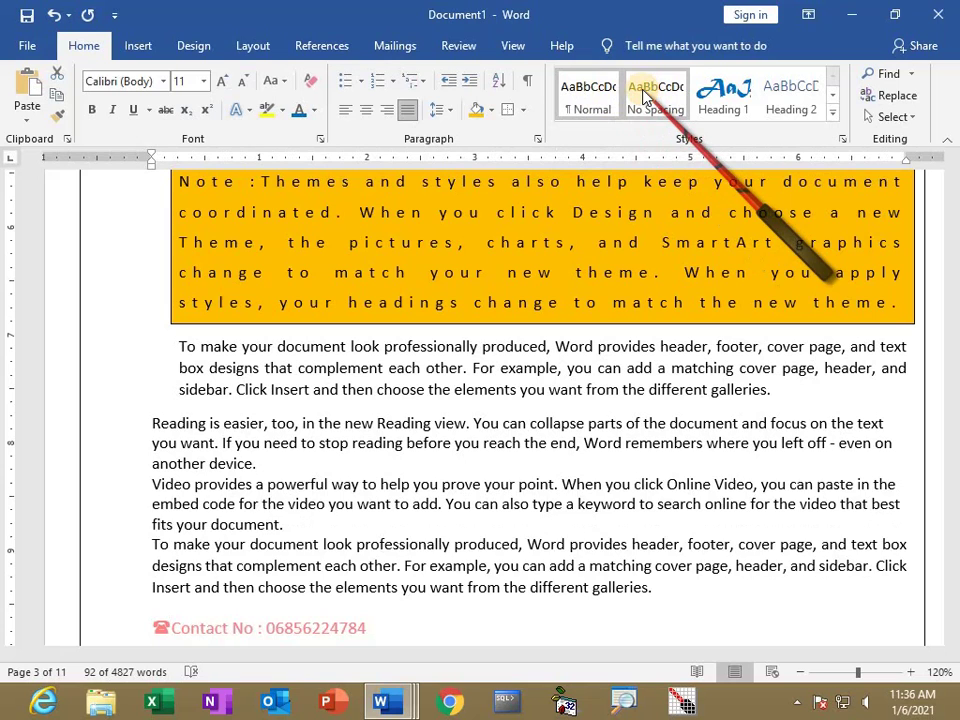
pyautogui.click(578, 112)
pyautogui.click(450, 112)
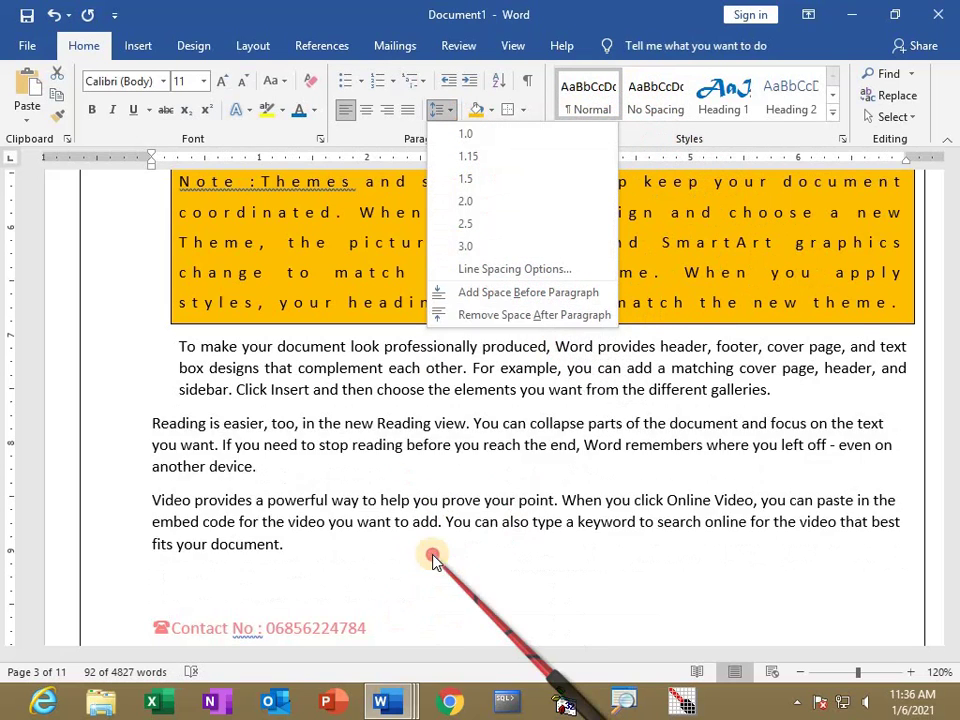
pyautogui.press('Escape')
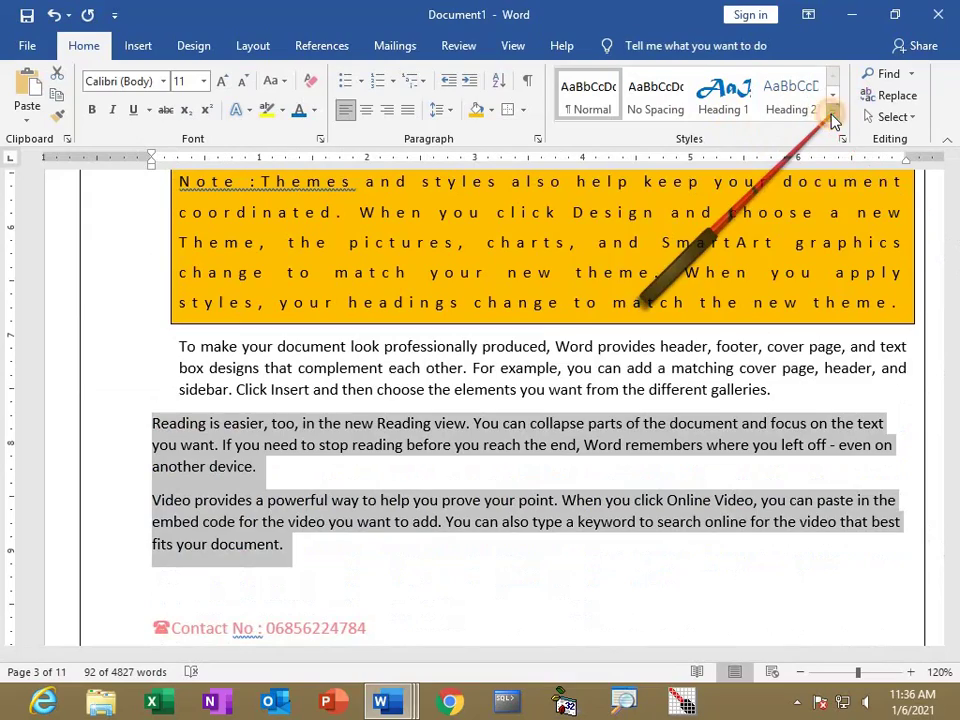
pyautogui.click(834, 120)
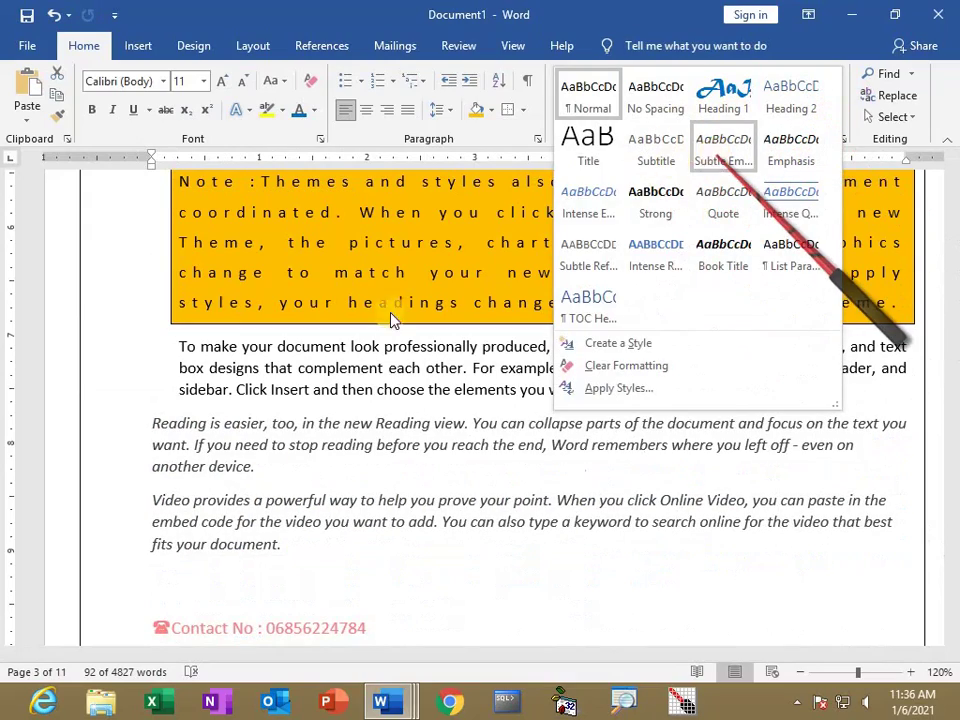
pyautogui.click(274, 441)
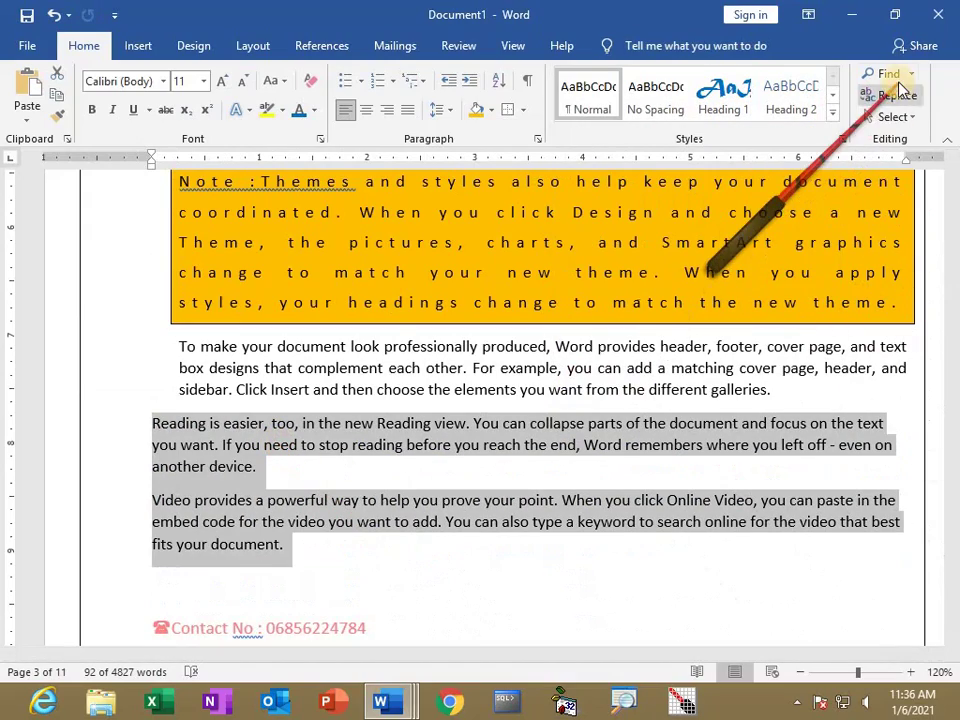
pyautogui.scroll(10, 425, 365)
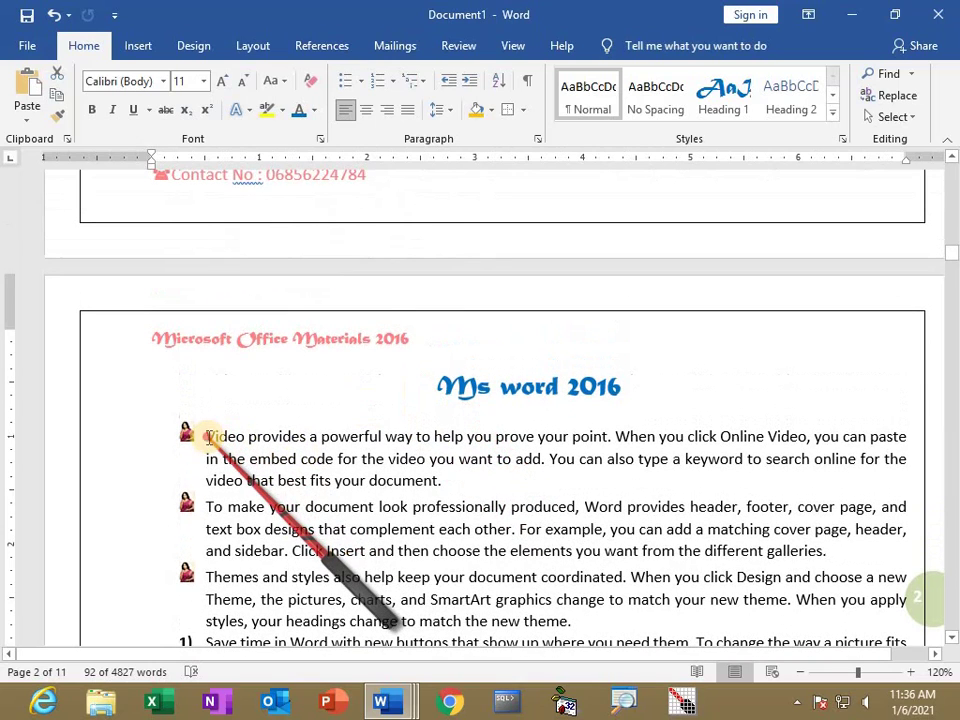
# Search the document for 'choose' in the Navigation pane.
pyautogui.click(237, 440)
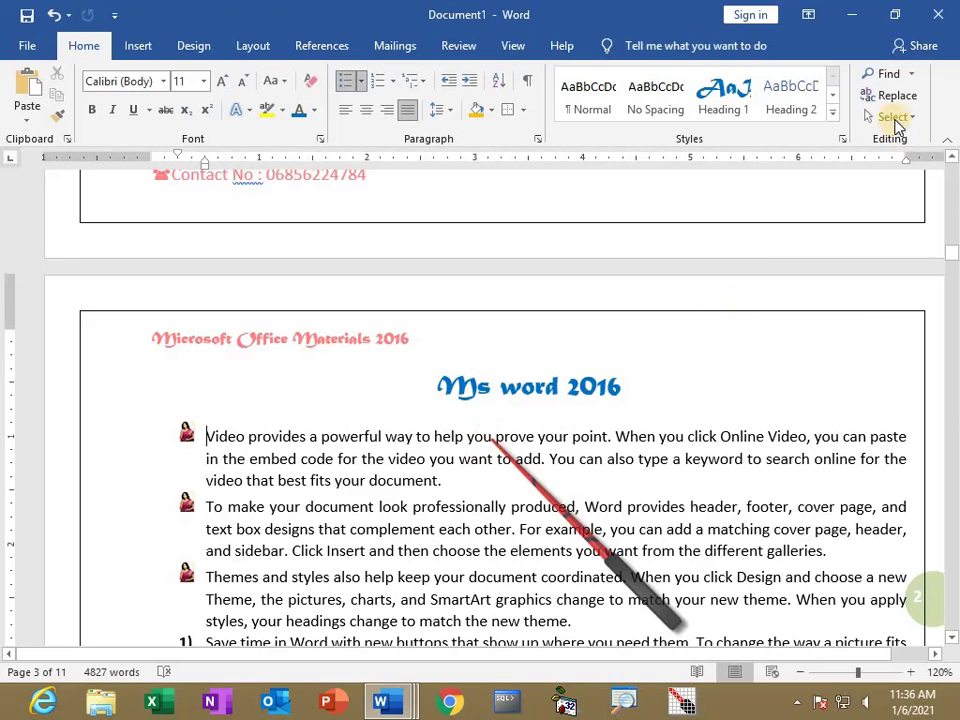
pyautogui.click(910, 78)
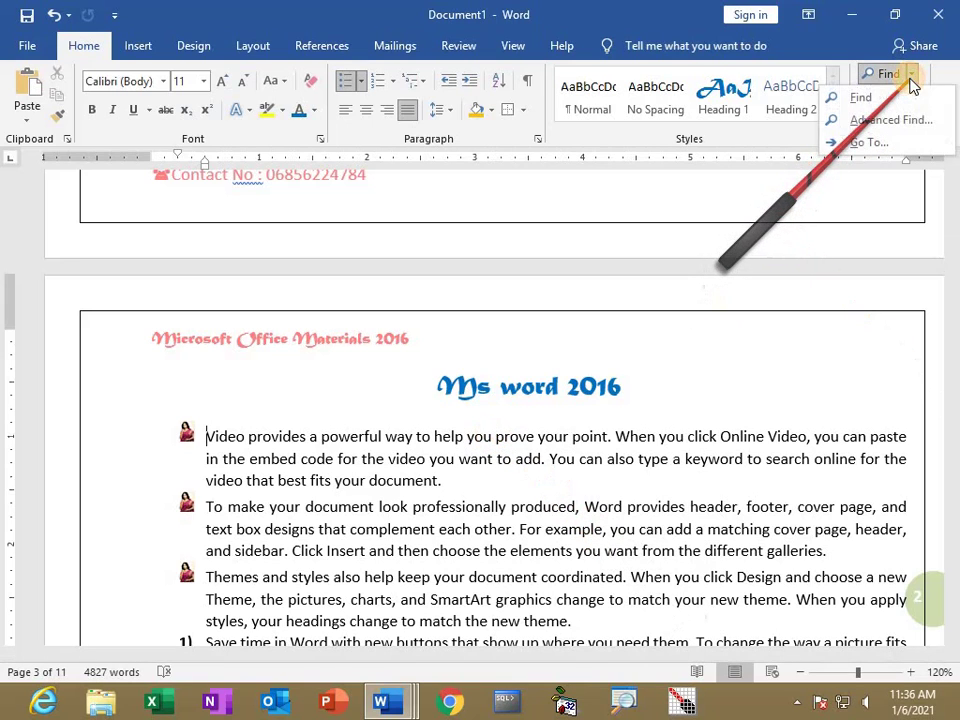
pyautogui.click(890, 96)
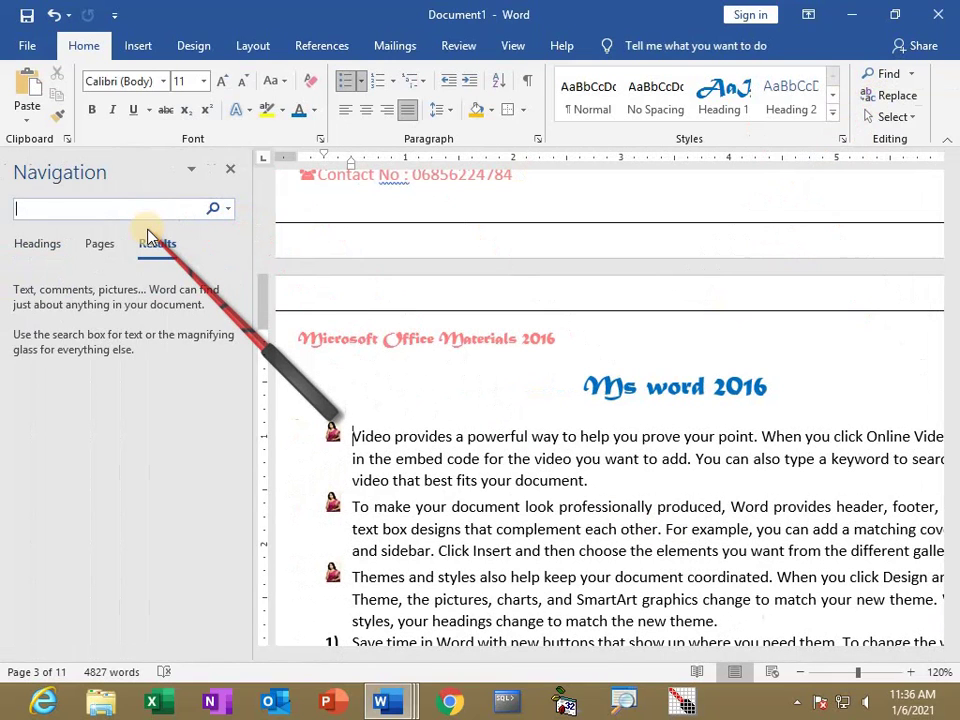
pyautogui.write('you')
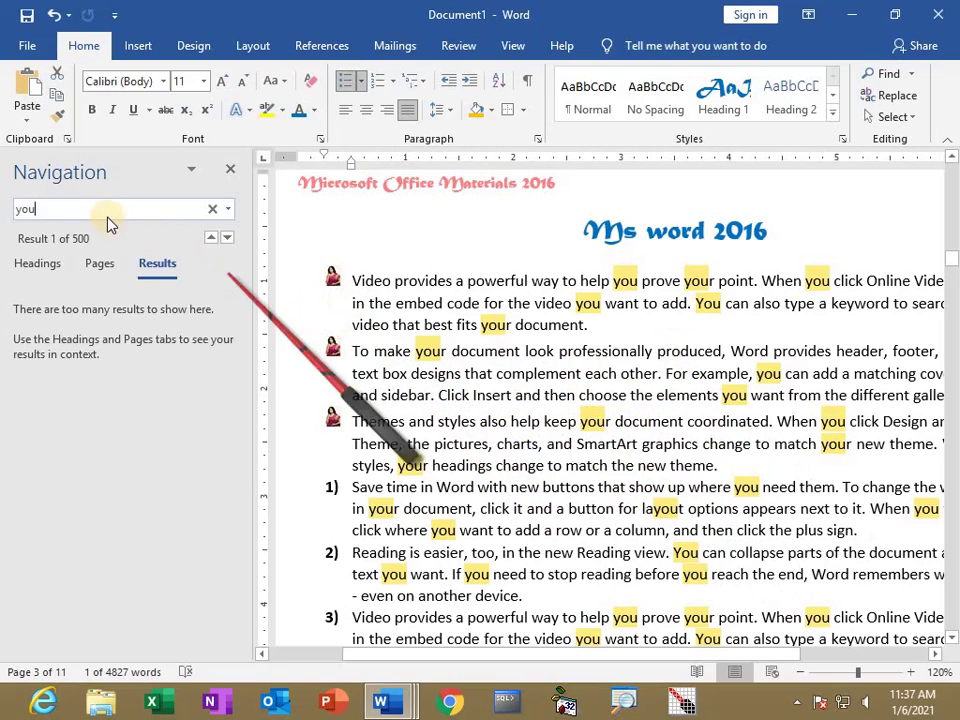
pyautogui.click(42, 212)
pyautogui.doubleClick(8, 210)
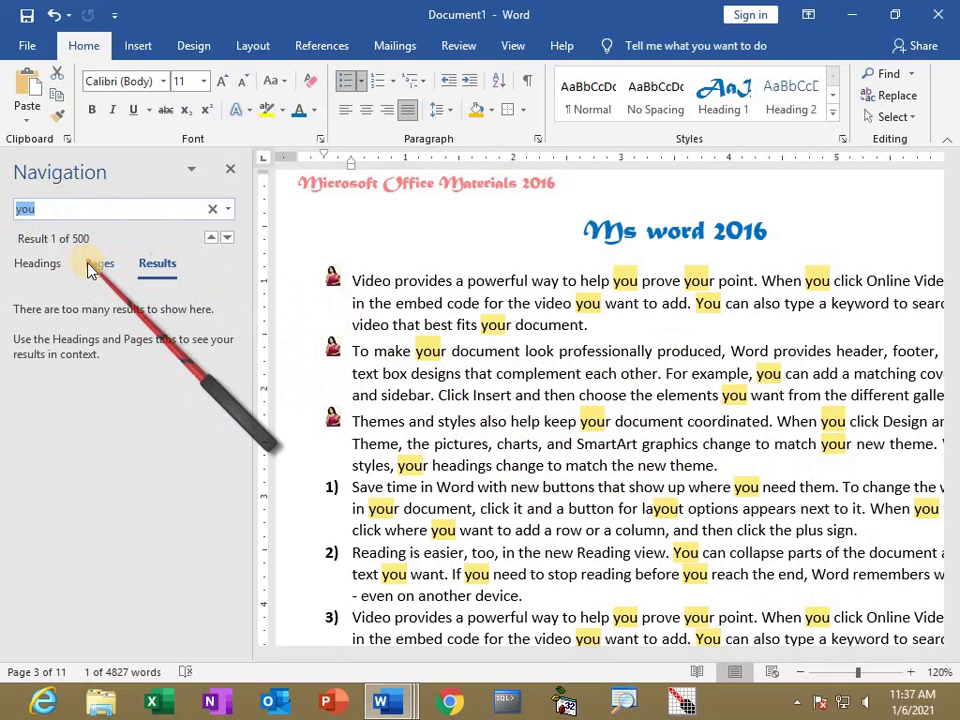
pyautogui.write('choose')
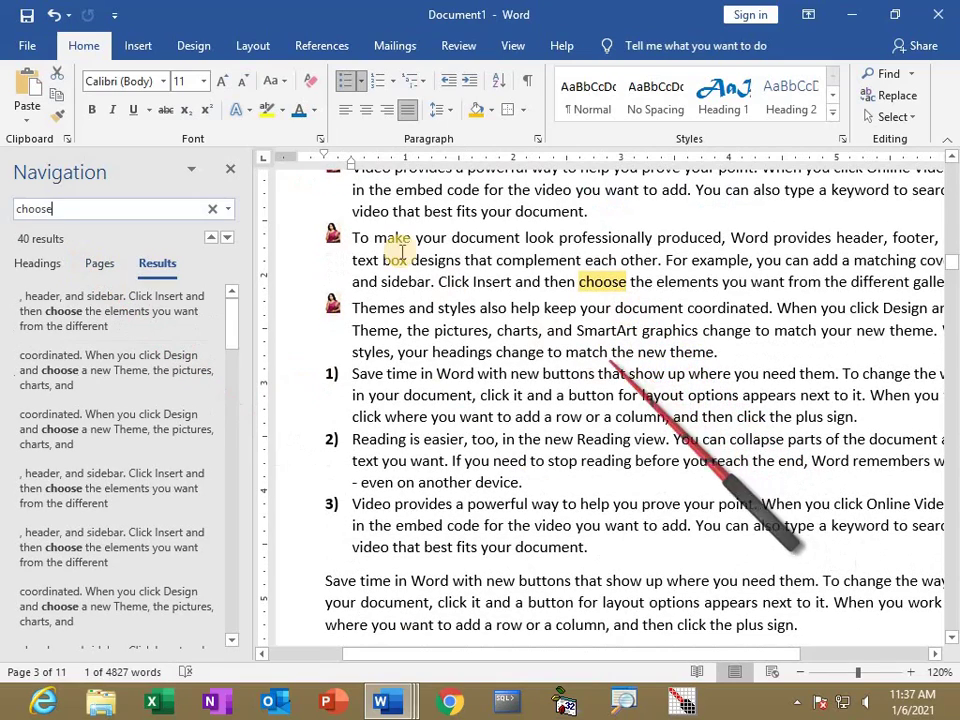
# Rerun the 'choose' search and scroll through its 40 highlighted matches.
pyautogui.click(233, 168)
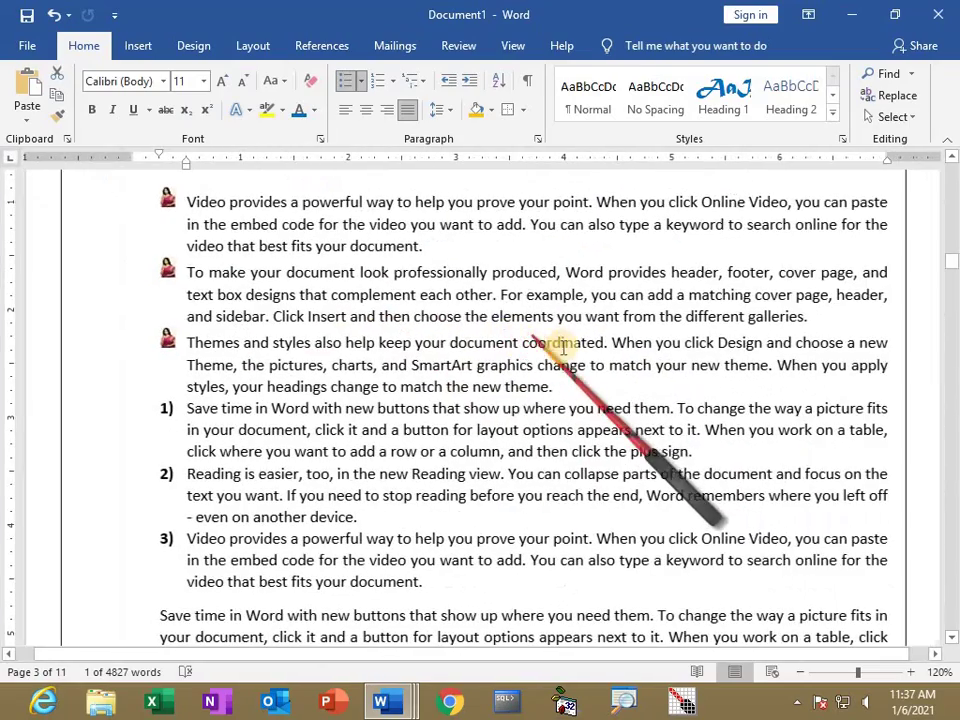
pyautogui.click(910, 75)
pyautogui.click(862, 96)
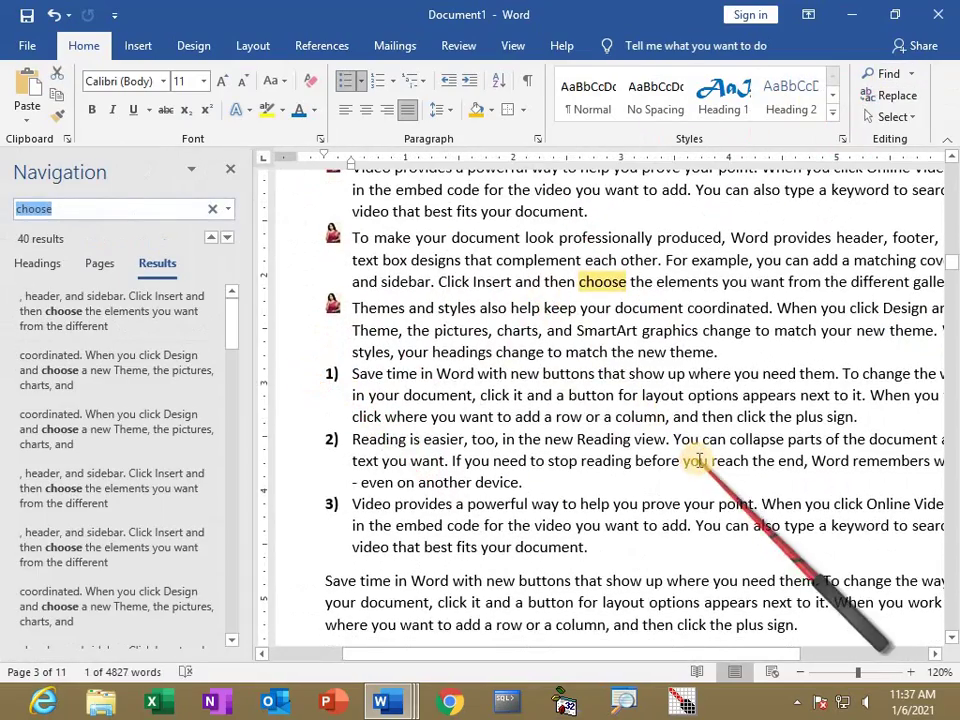
pyautogui.scroll(-8, 705, 462)
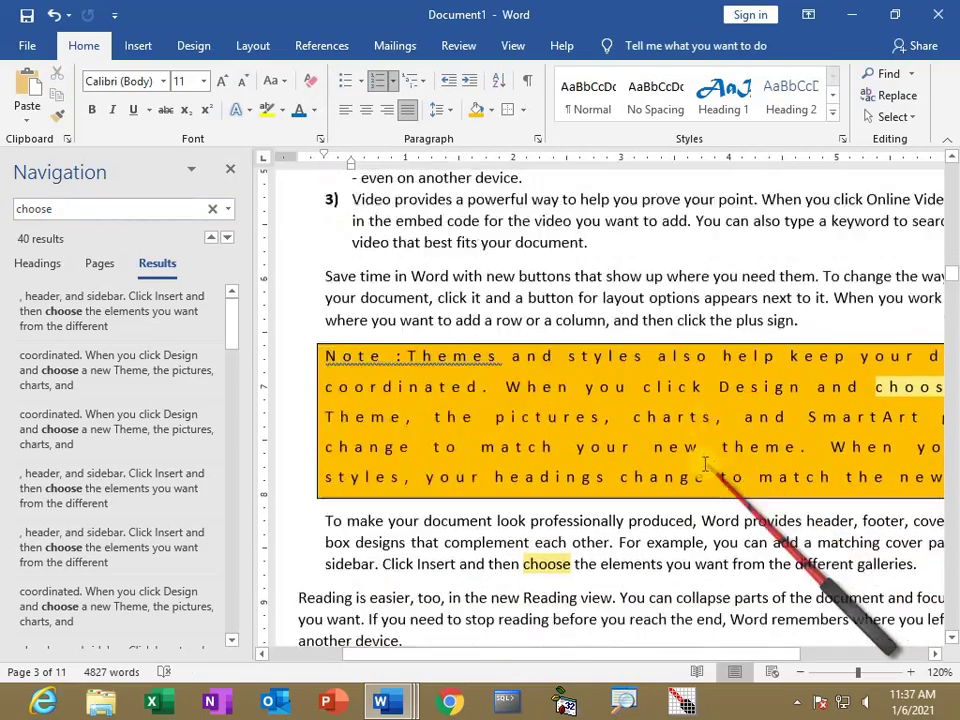
pyautogui.scroll(-8, 690, 534)
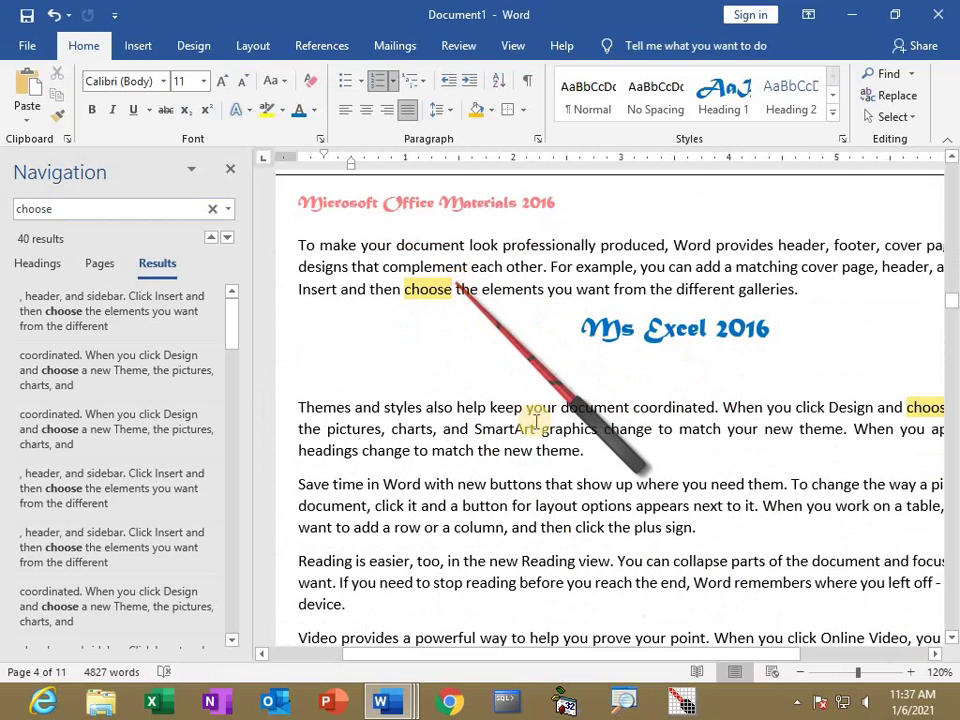
pyautogui.scroll(1, 337, 343)
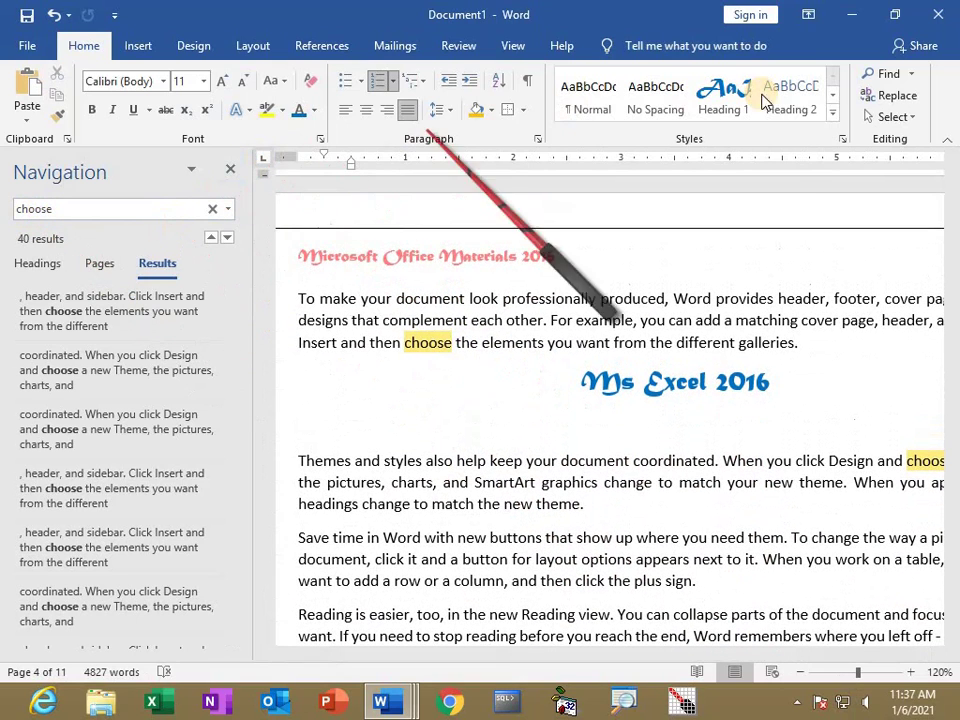
# Use Replace All to change all 40 instances of 'choose' to 'Select', then close the dialog.
pyautogui.click(901, 97)
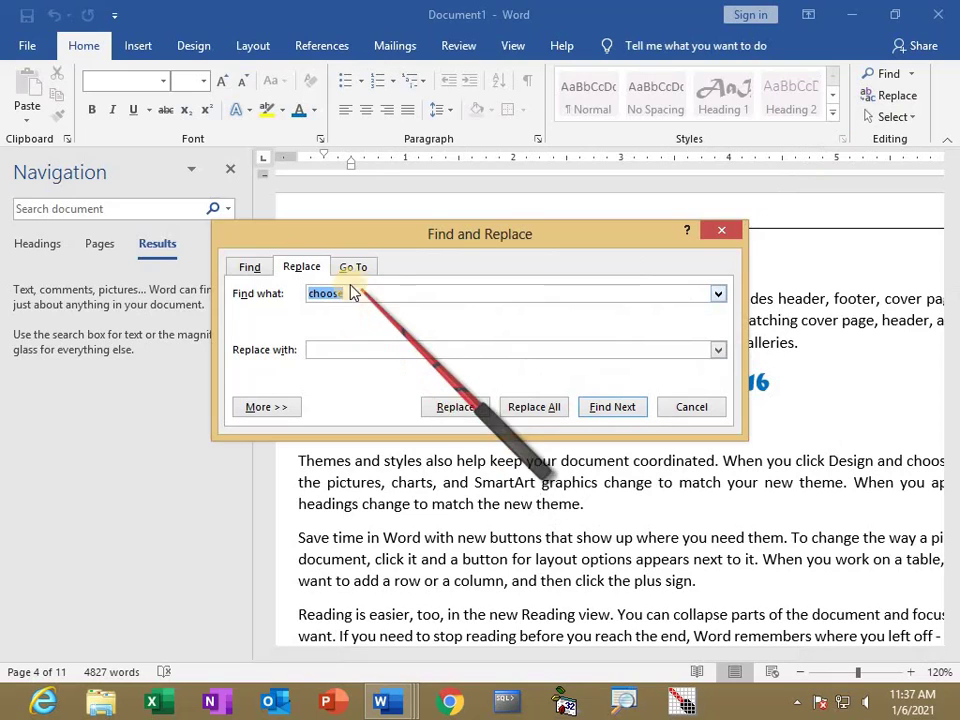
pyautogui.moveTo(343, 248); pyautogui.dragTo(178, 198)
pyautogui.click(167, 297)
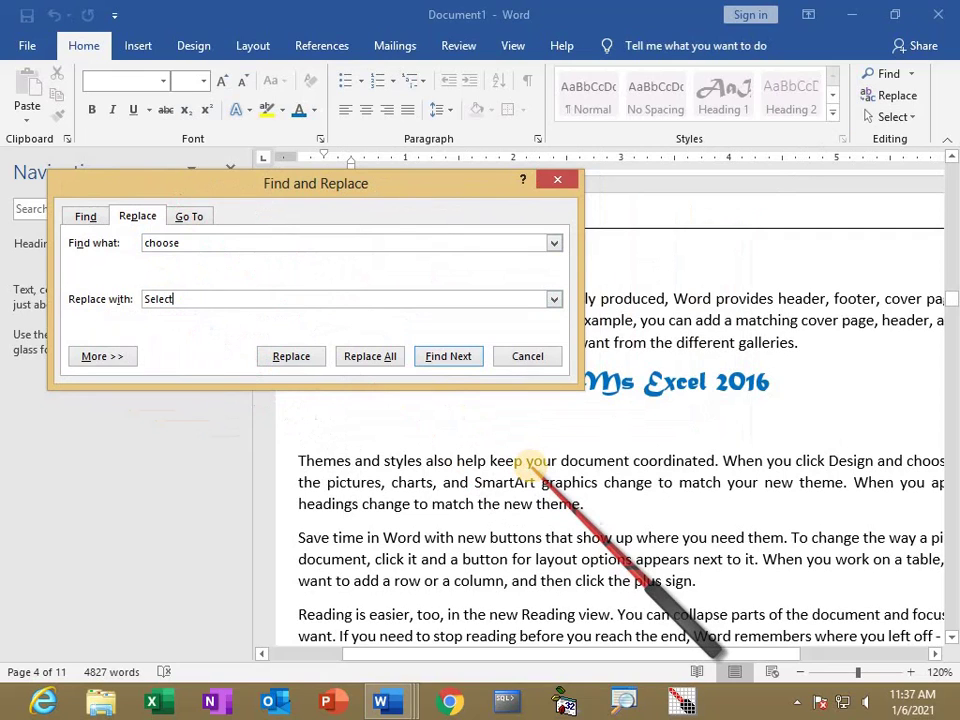
pyautogui.click(372, 358)
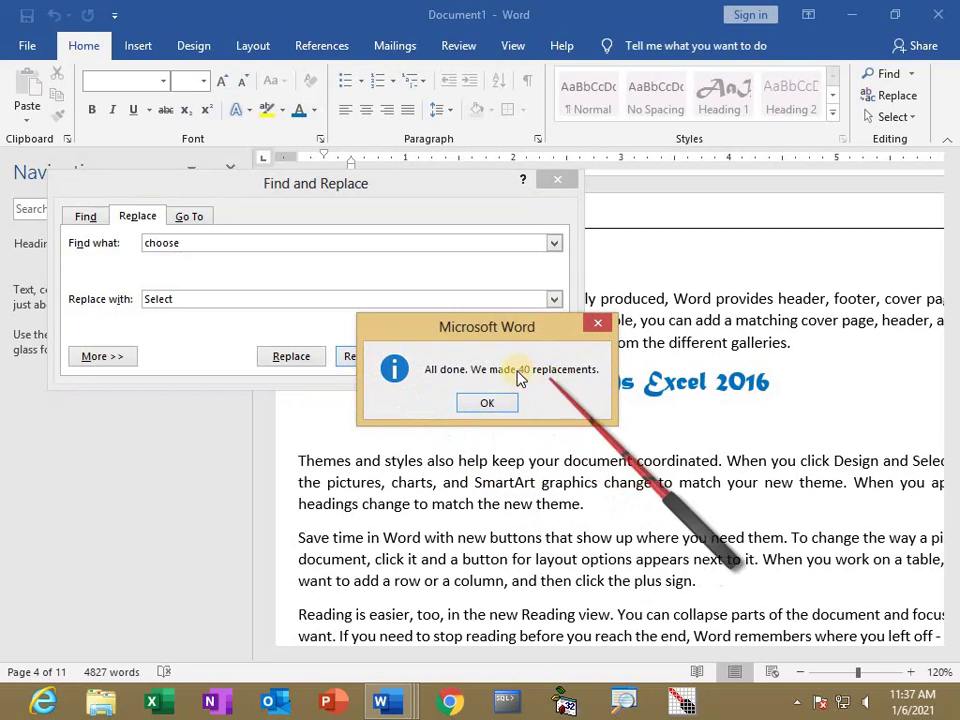
pyautogui.click(485, 404)
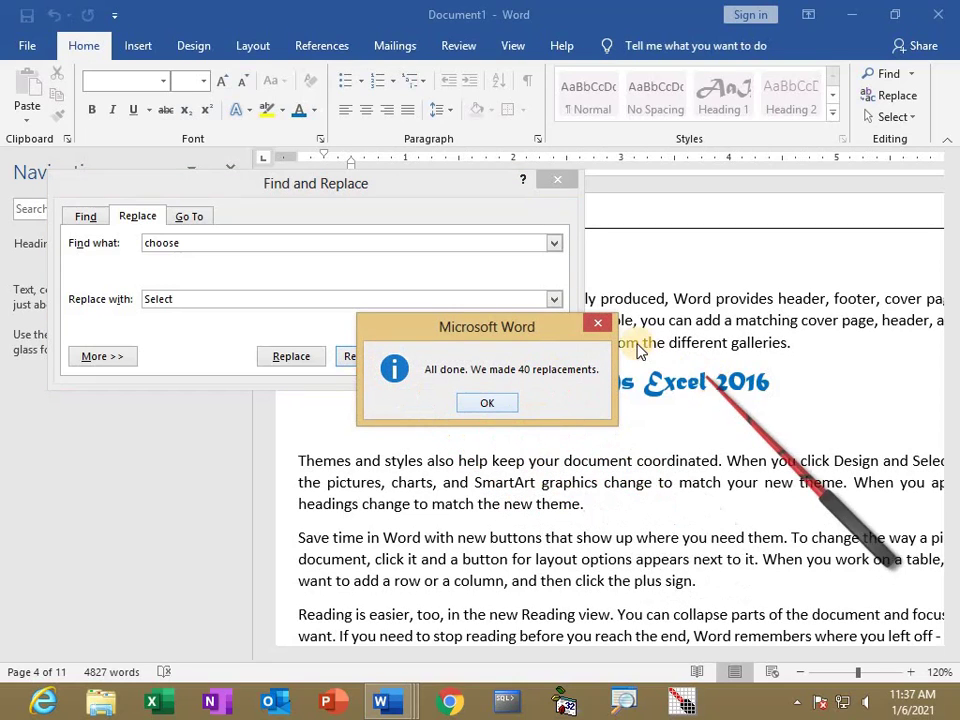
pyautogui.click(489, 404)
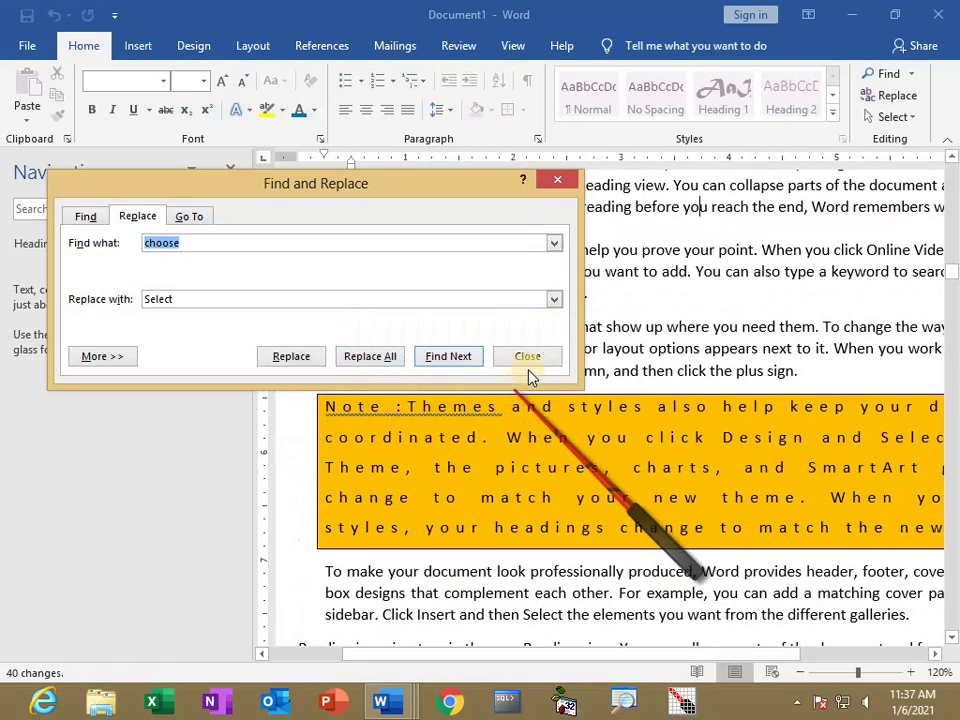
pyautogui.click(525, 356)
pyautogui.scroll(-10, 550, 437)
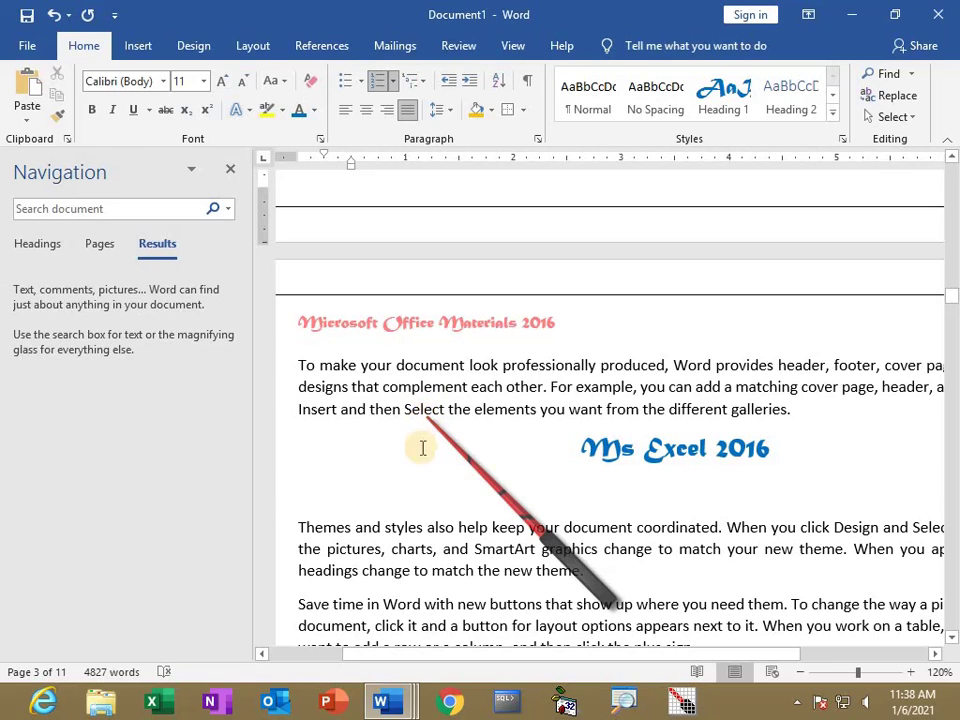
# Use Replace All to turn all 40 instances of 'Select' back into 'Choose', then close the dialog.
pyautogui.click(902, 99)
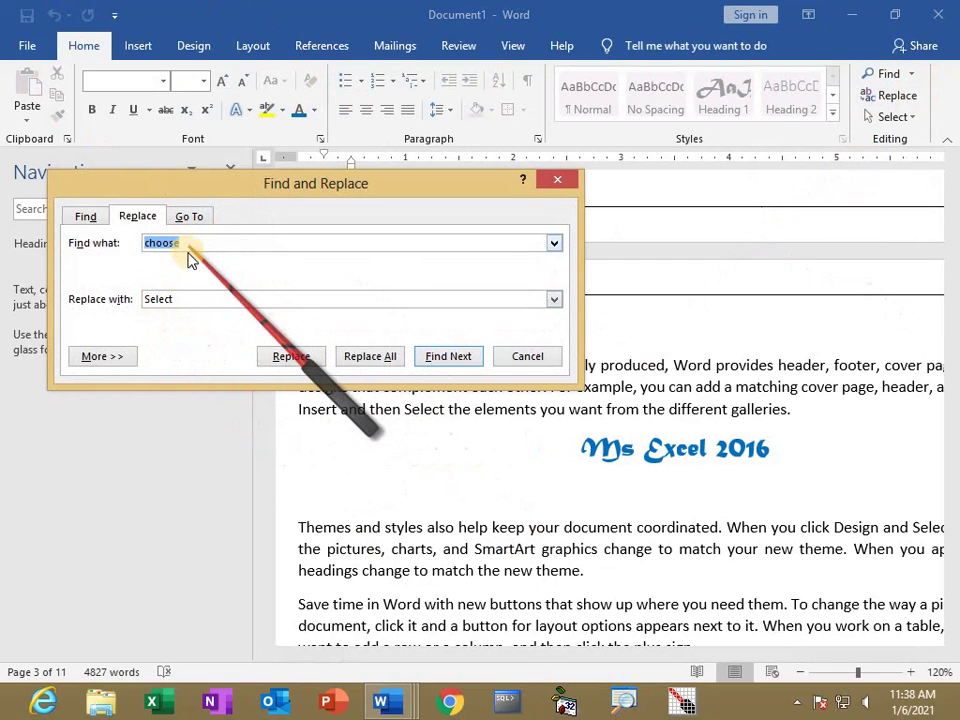
pyautogui.write('S')
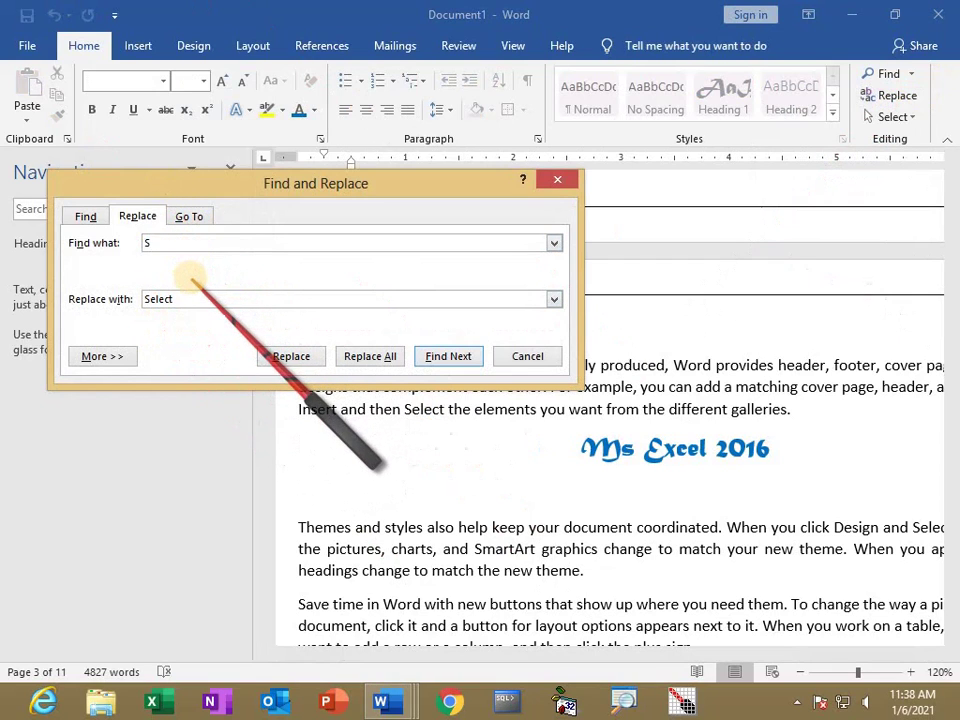
pyautogui.write('elect')
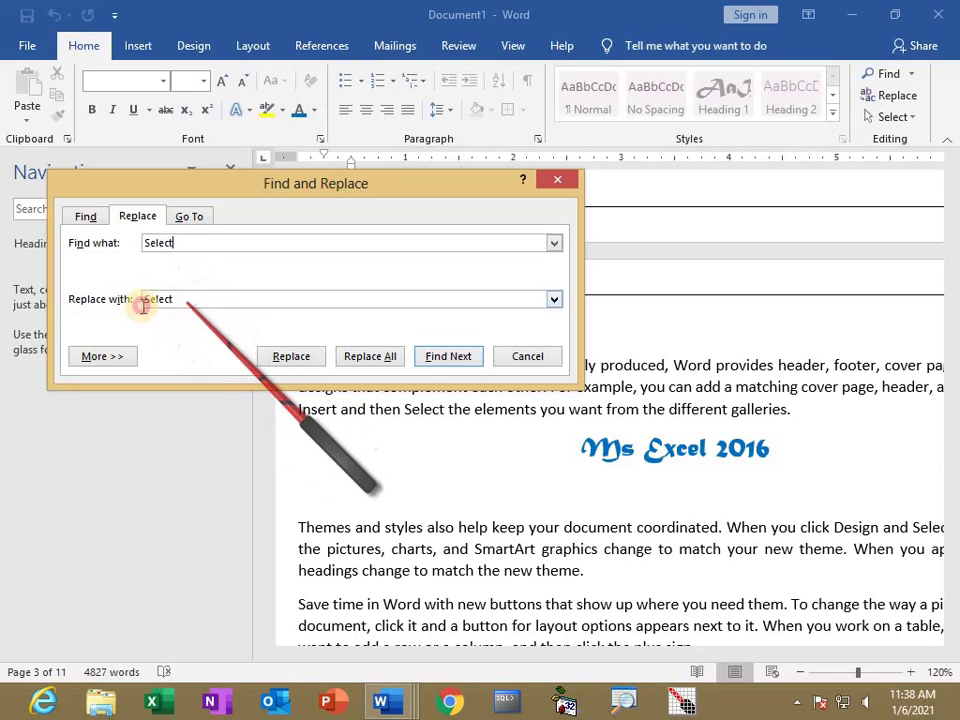
pyautogui.moveTo(184, 300); pyautogui.dragTo(124, 317)
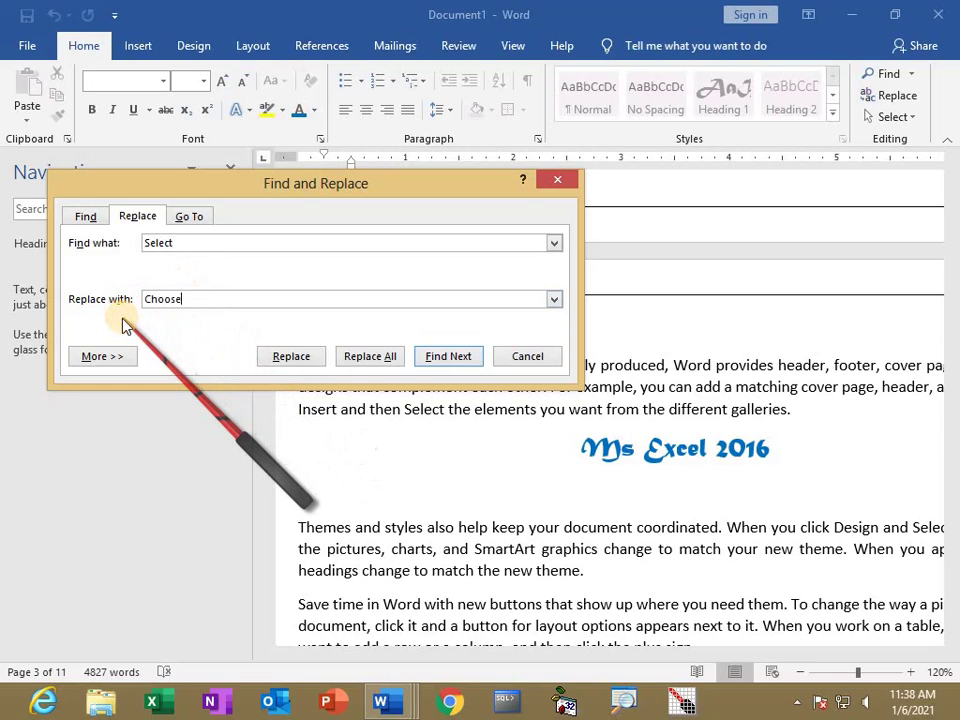
pyautogui.click(381, 363)
pyautogui.click(489, 404)
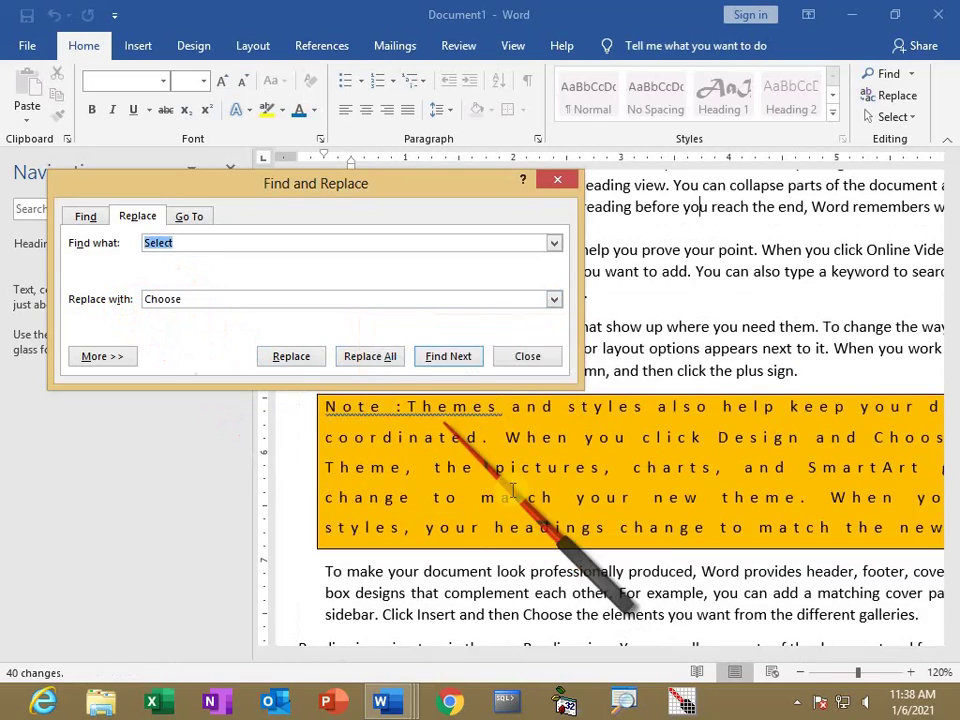
pyautogui.click(515, 356)
pyautogui.scroll(-3, 530, 492)
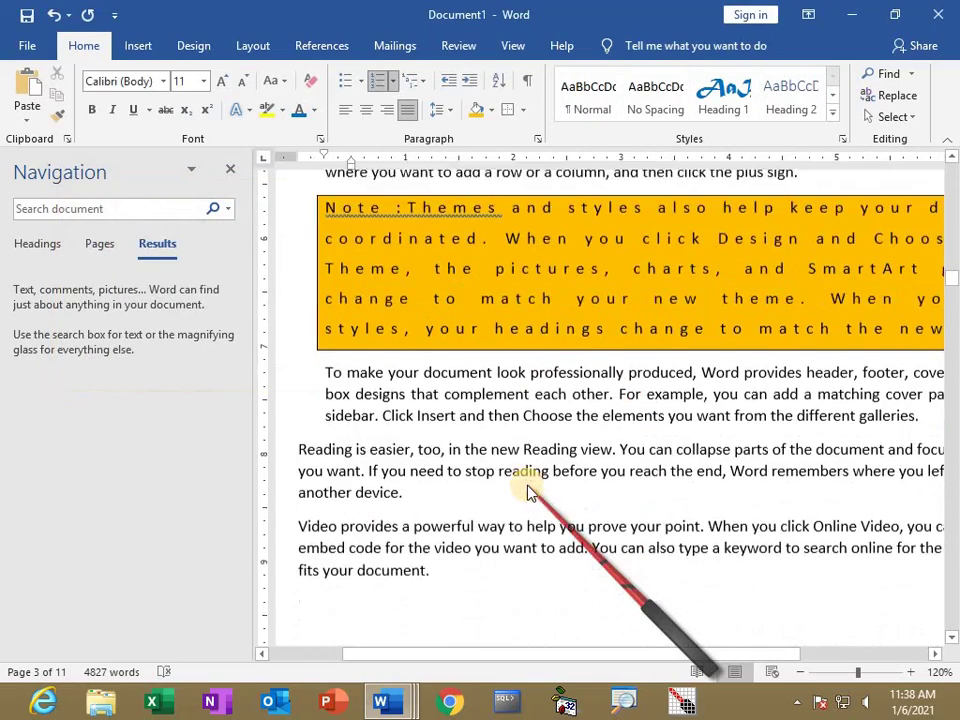
# Close the Navigation pane and toggle the Show/Hide ¶ formatting marks.
pyautogui.scroll(-6, 530, 492)
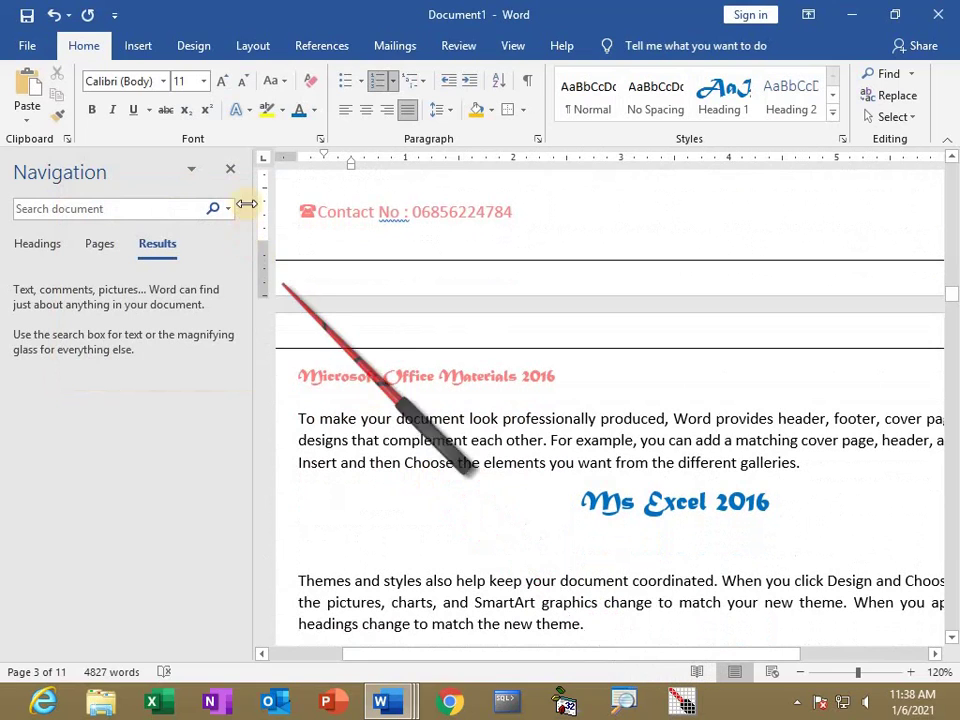
pyautogui.click(230, 168)
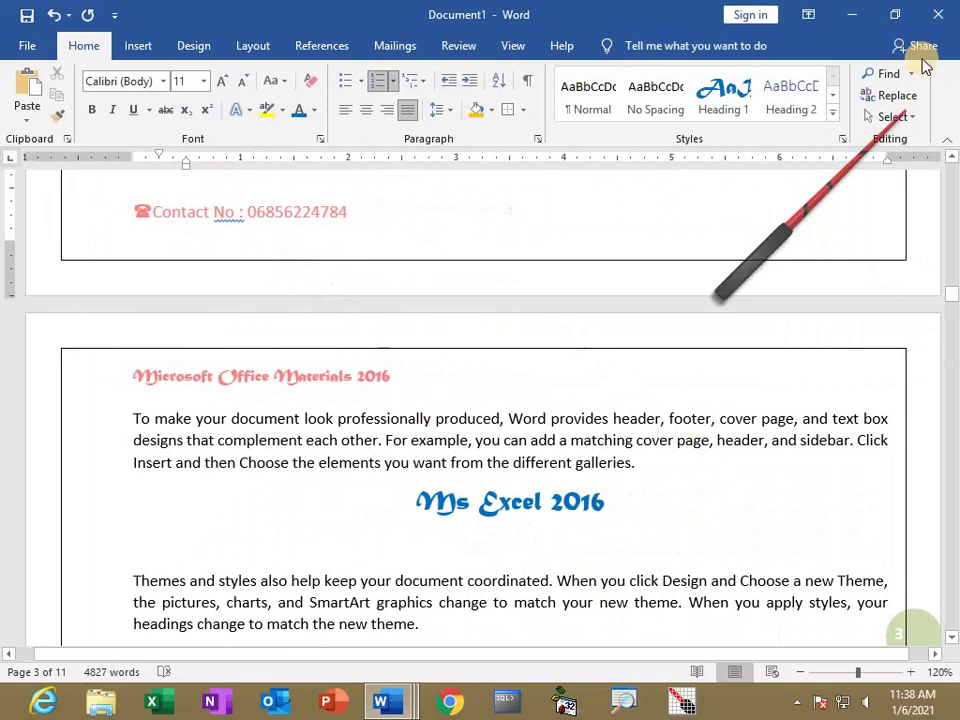
pyautogui.click(528, 84)
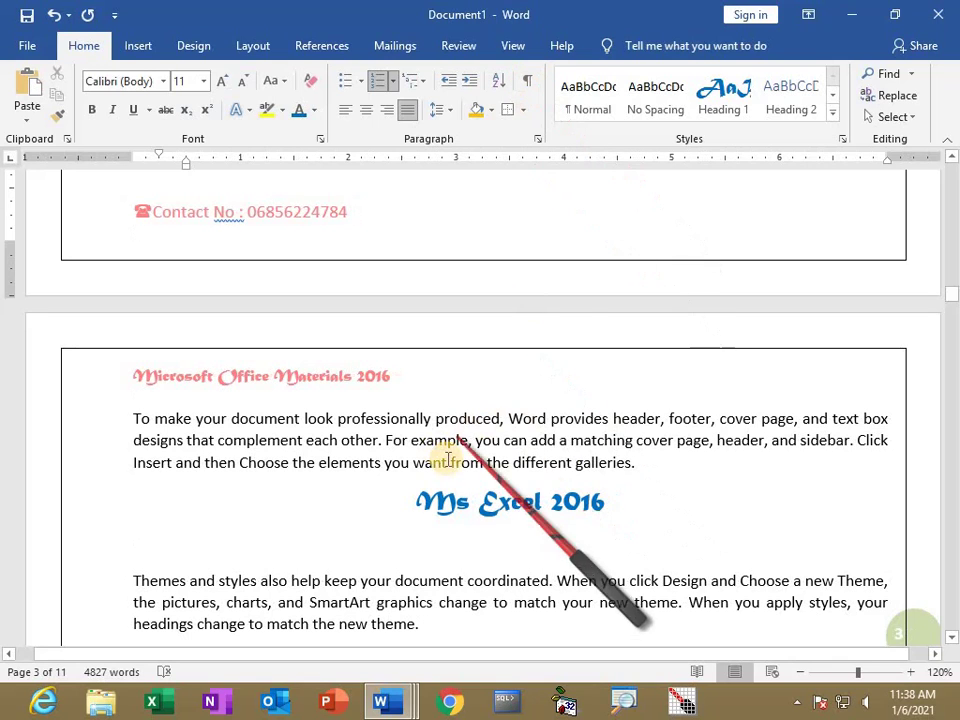
# Add extra spaces between When/you, before plus, and between you/can to create double spaces.
pyautogui.scroll(-5, 439, 462)
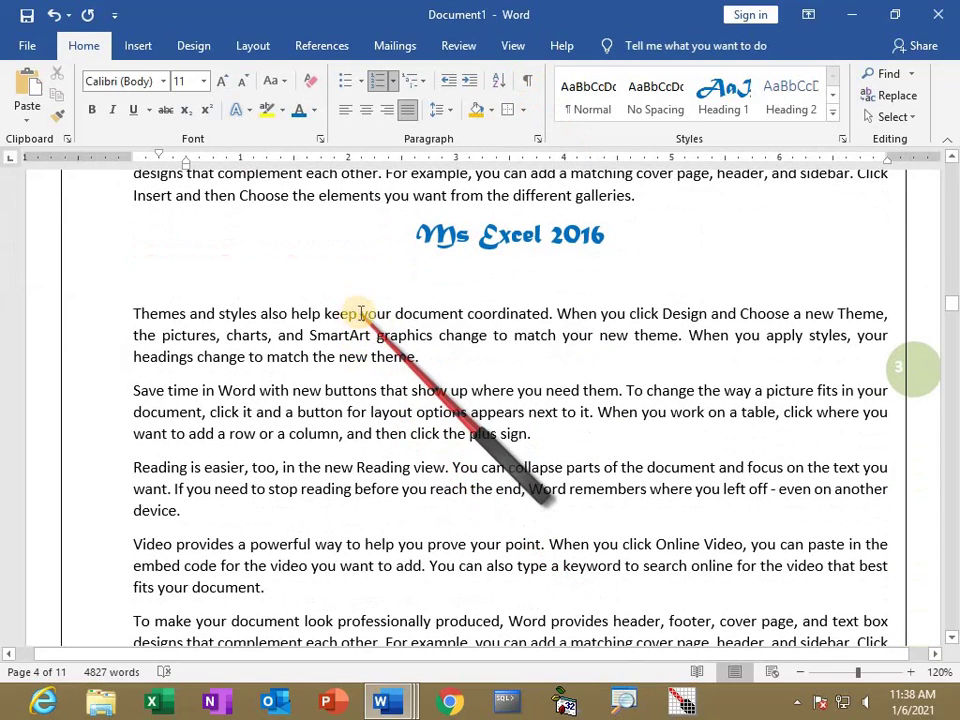
pyautogui.click(603, 314)
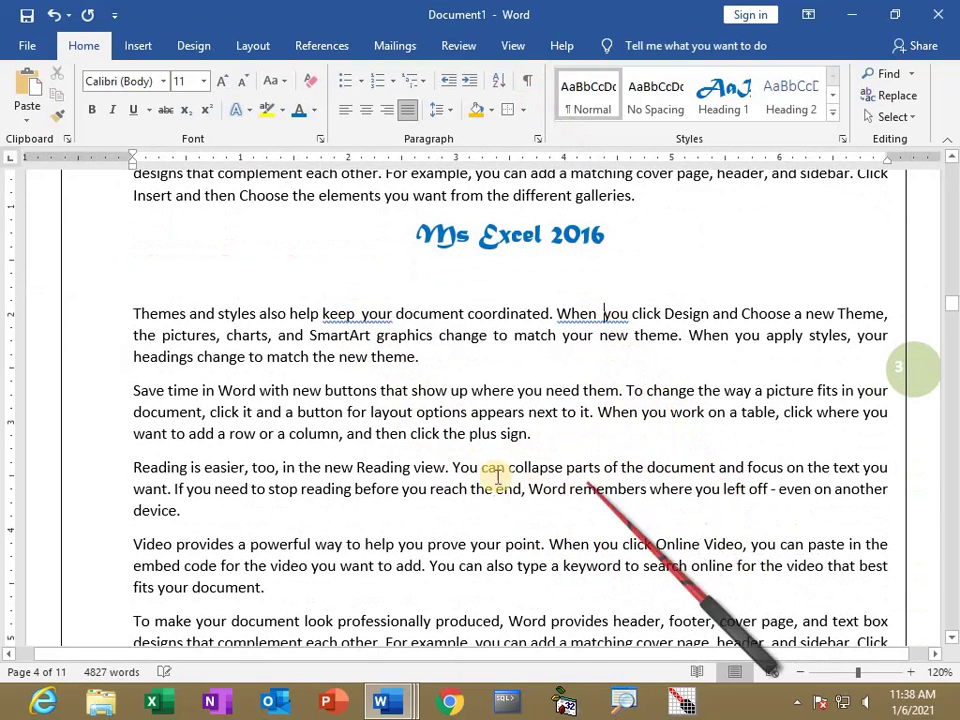
pyautogui.click(469, 433)
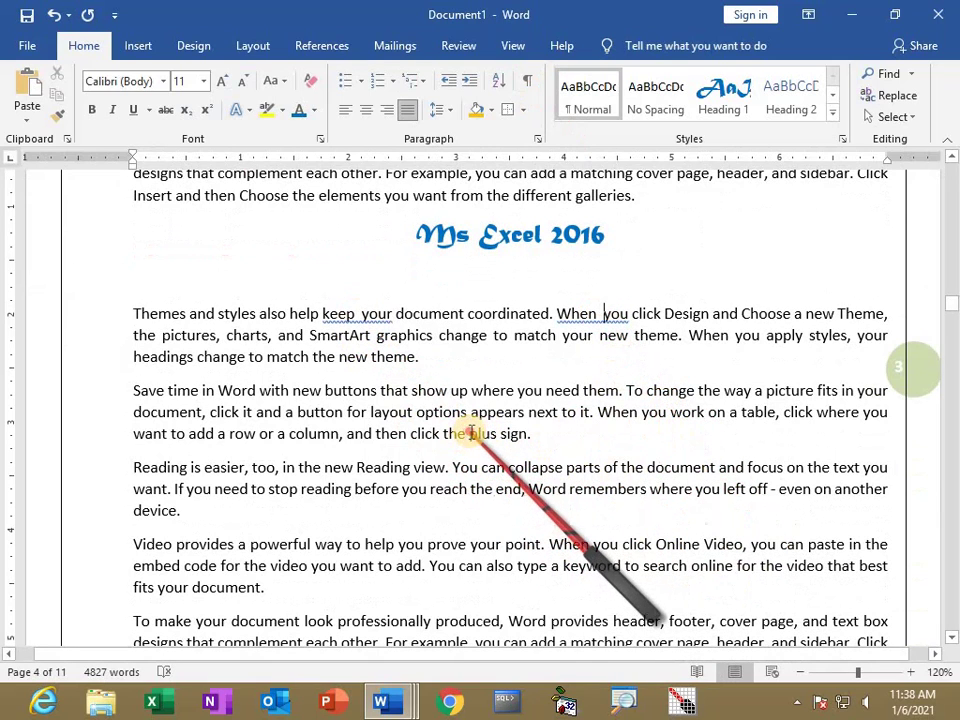
pyautogui.click(567, 489)
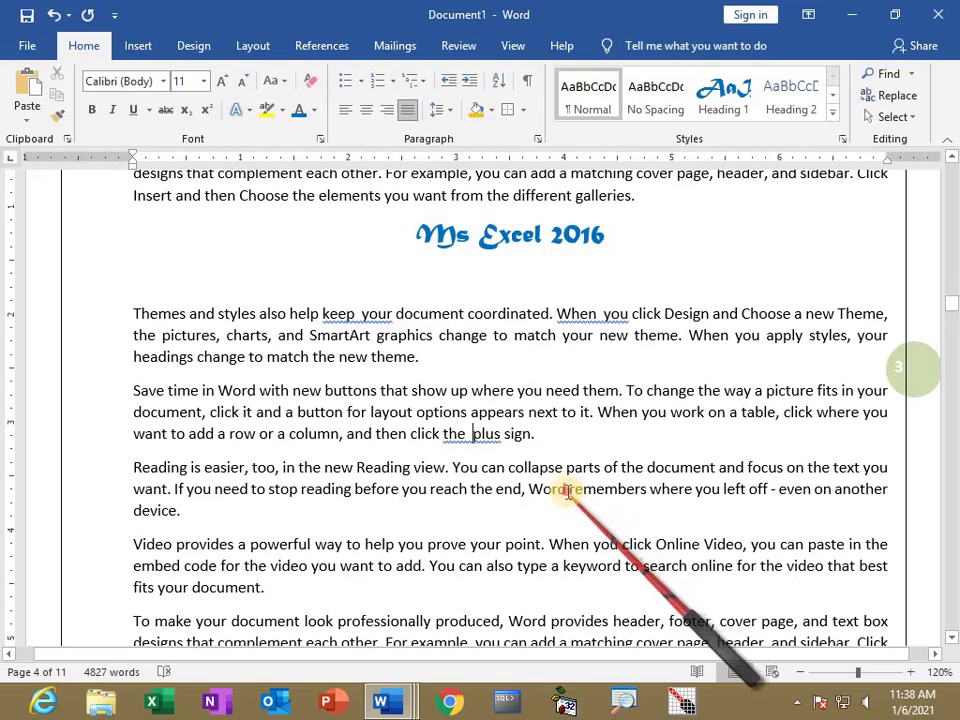
pyautogui.scroll(-3, 520, 548)
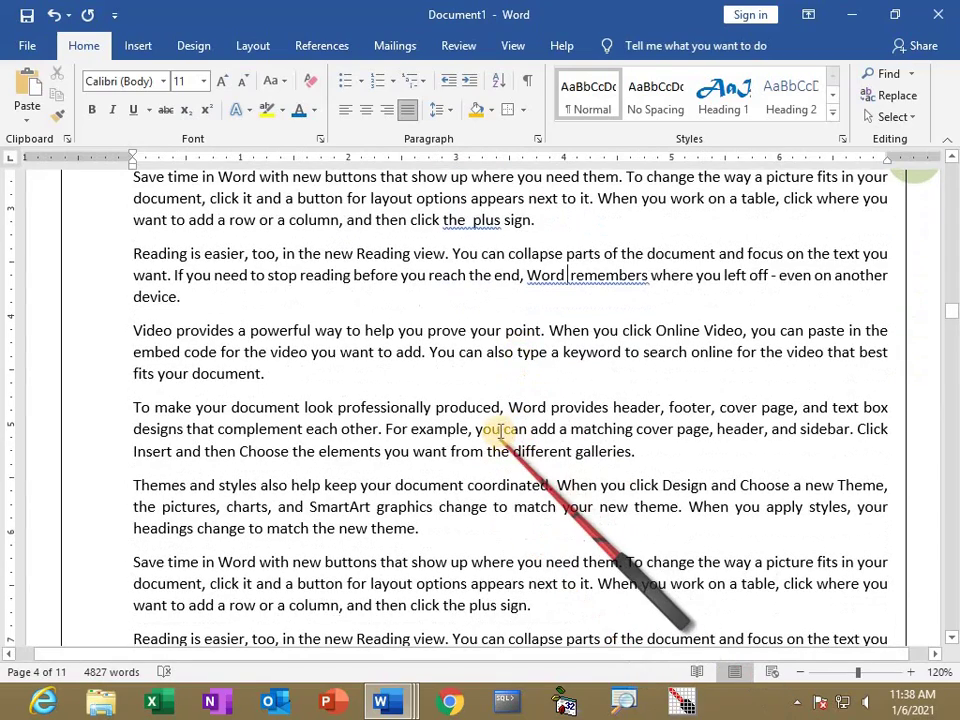
pyautogui.click(503, 429)
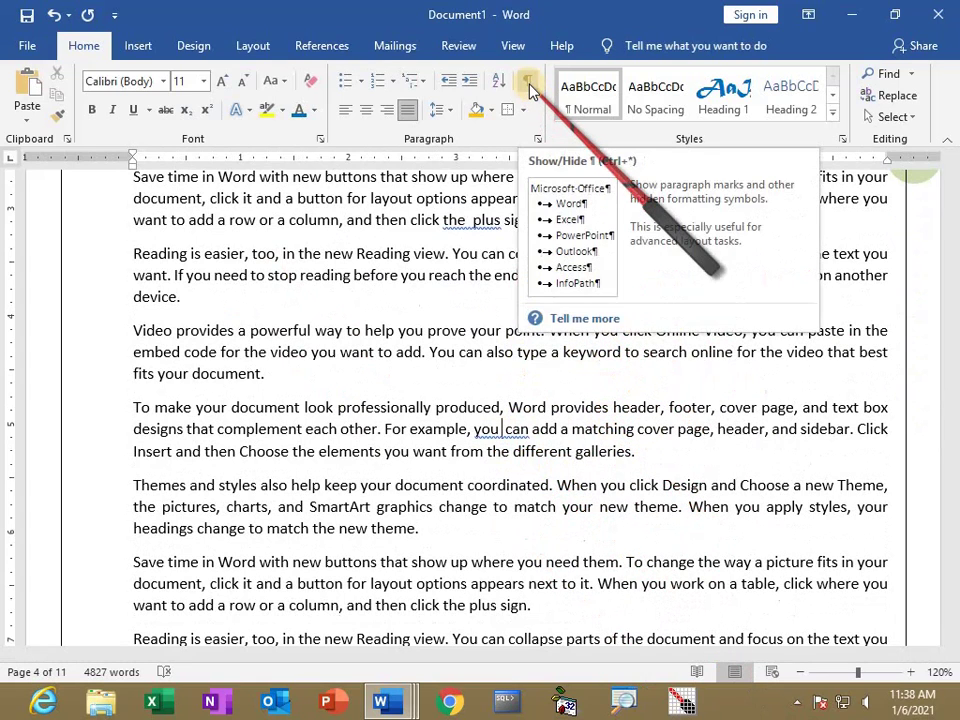
# Show paragraph marks, zoom in to 310% to inspect the double spaces, then back to 190%.
pyautogui.click(528, 82)
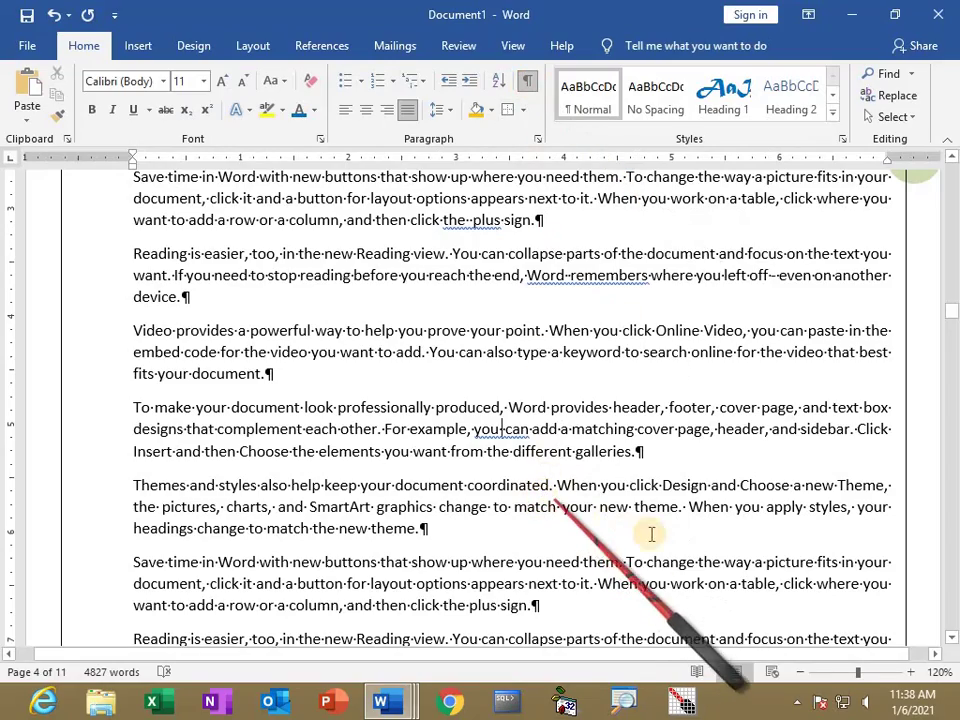
pyautogui.keyDown('ctrl'); pyautogui.scroll(11, 675, 541); pyautogui.keyUp('ctrl')
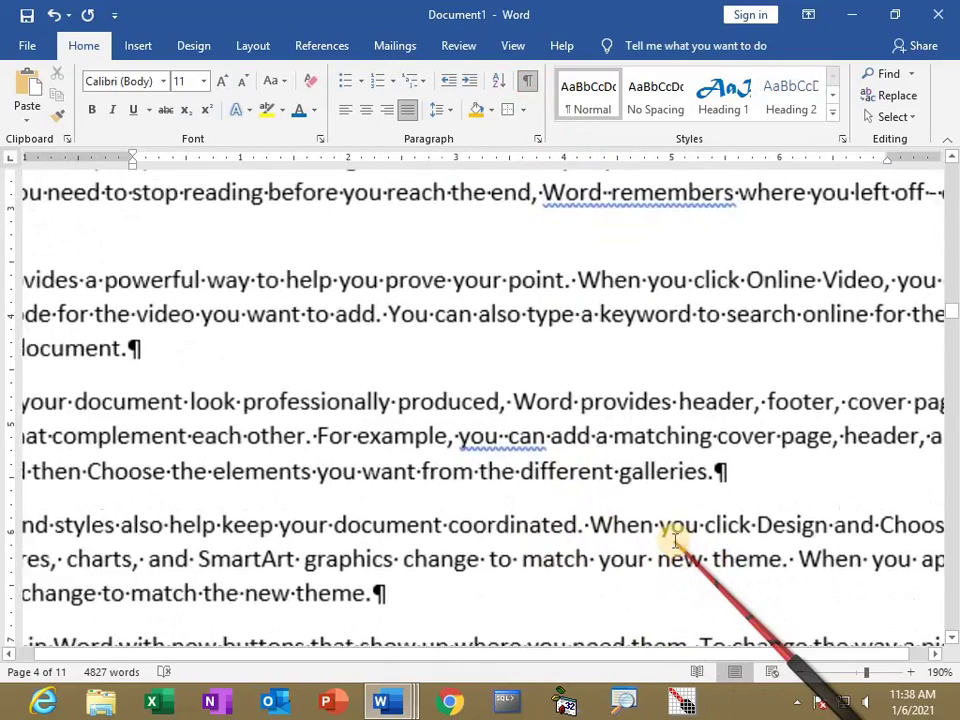
pyautogui.keyDown('ctrl'); pyautogui.scroll(8, 675, 541); pyautogui.keyUp('ctrl')
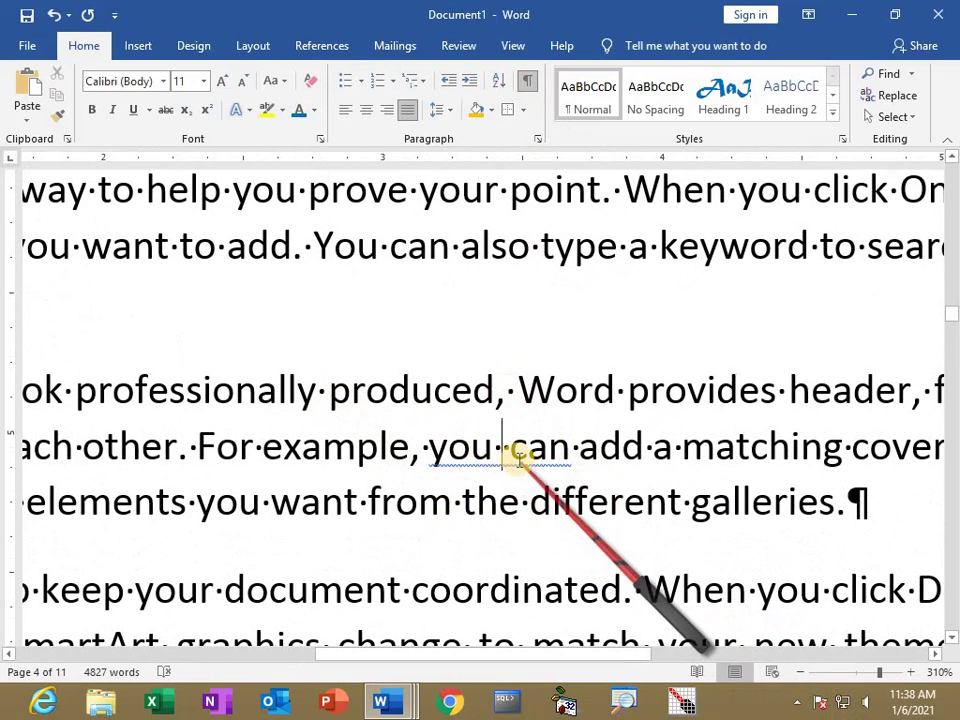
pyautogui.scroll(4, 591, 405)
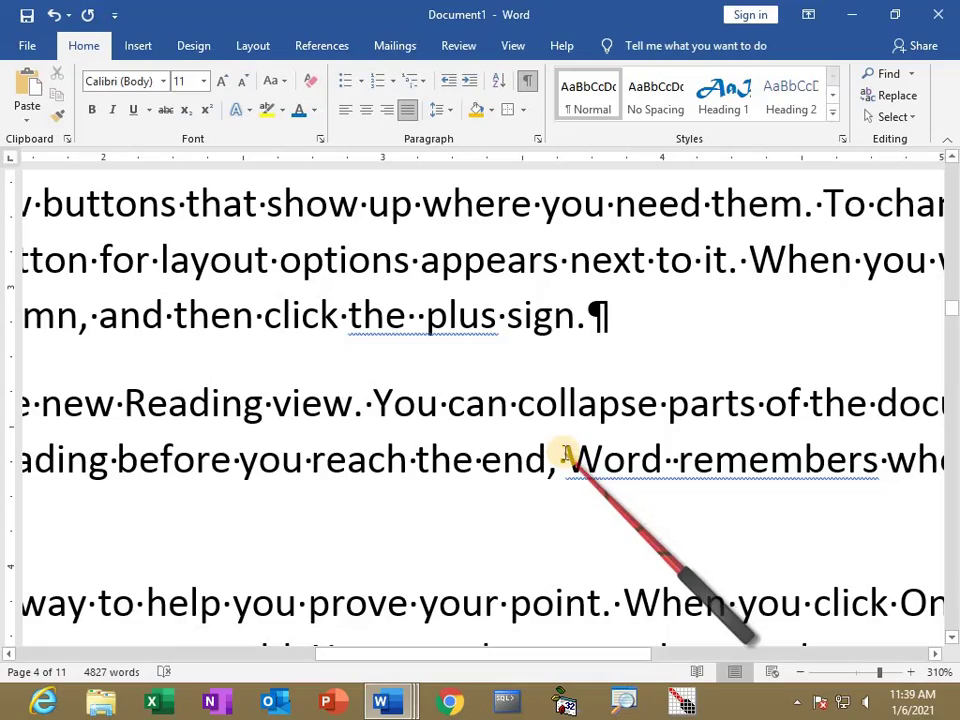
pyautogui.keyDown('ctrl'); pyautogui.scroll(-9, 565, 453); pyautogui.keyUp('ctrl')
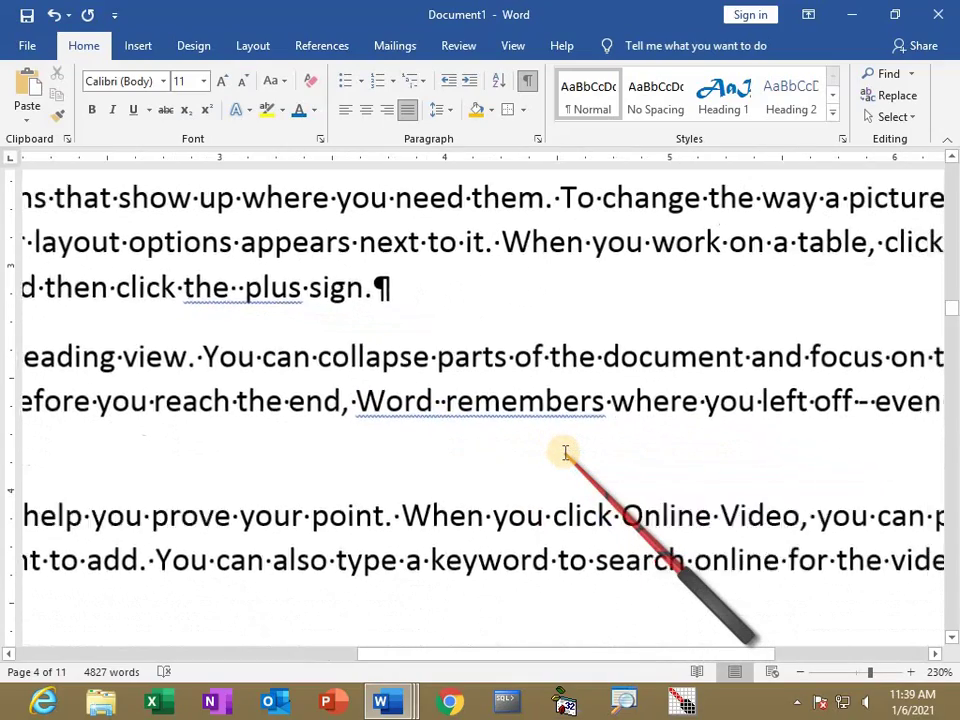
pyautogui.keyDown('ctrl'); pyautogui.scroll(-3, 565, 453); pyautogui.keyUp('ctrl')
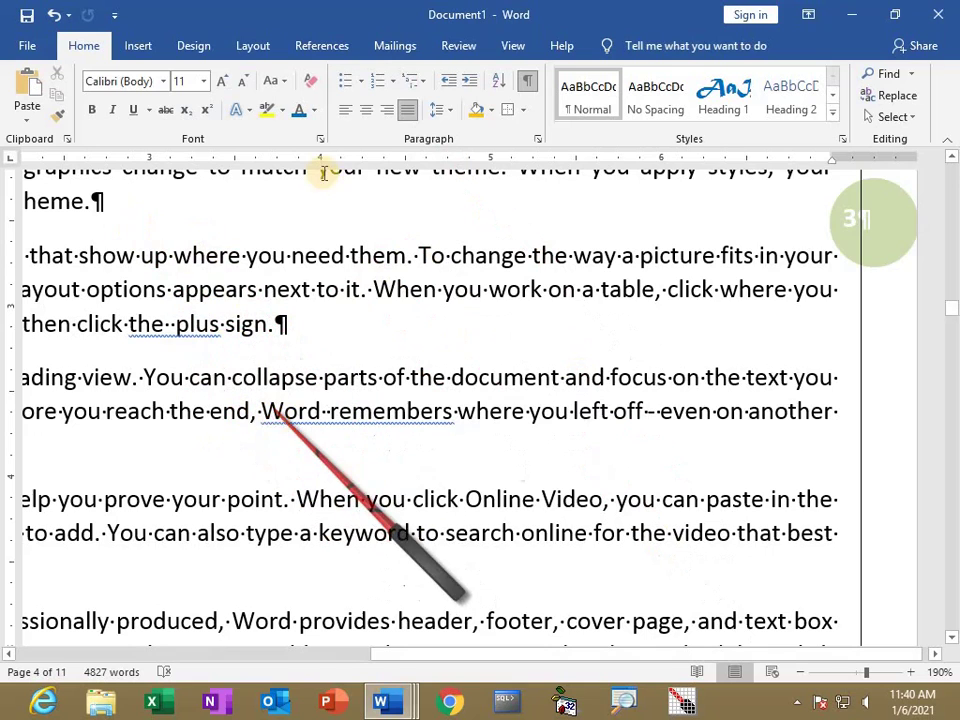
# Replace the old search term with two spaces and review the 5 highlighted matches in the text.
pyautogui.click(889, 76)
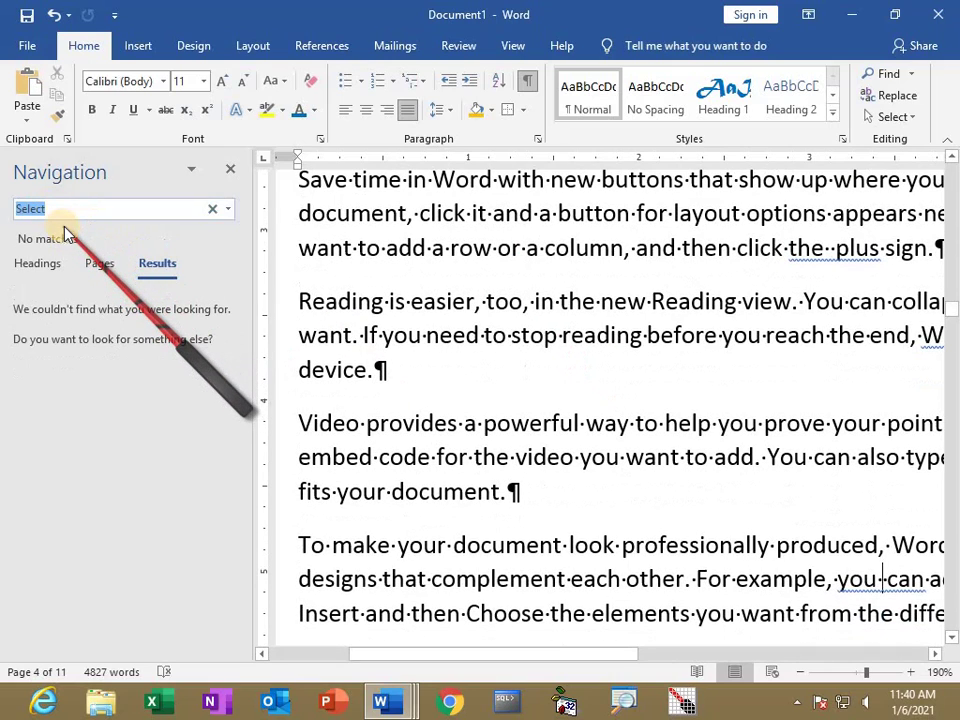
pyautogui.press('BackSpace')
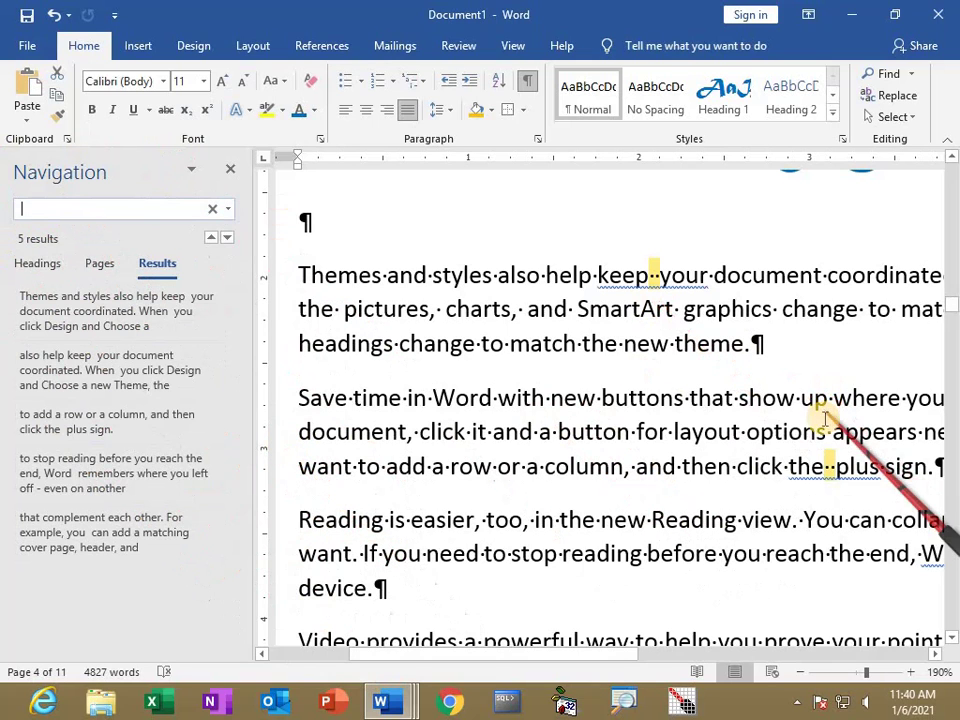
pyautogui.click(737, 462)
pyautogui.scroll(-3, 903, 520)
pyautogui.scroll(-5, 878, 545)
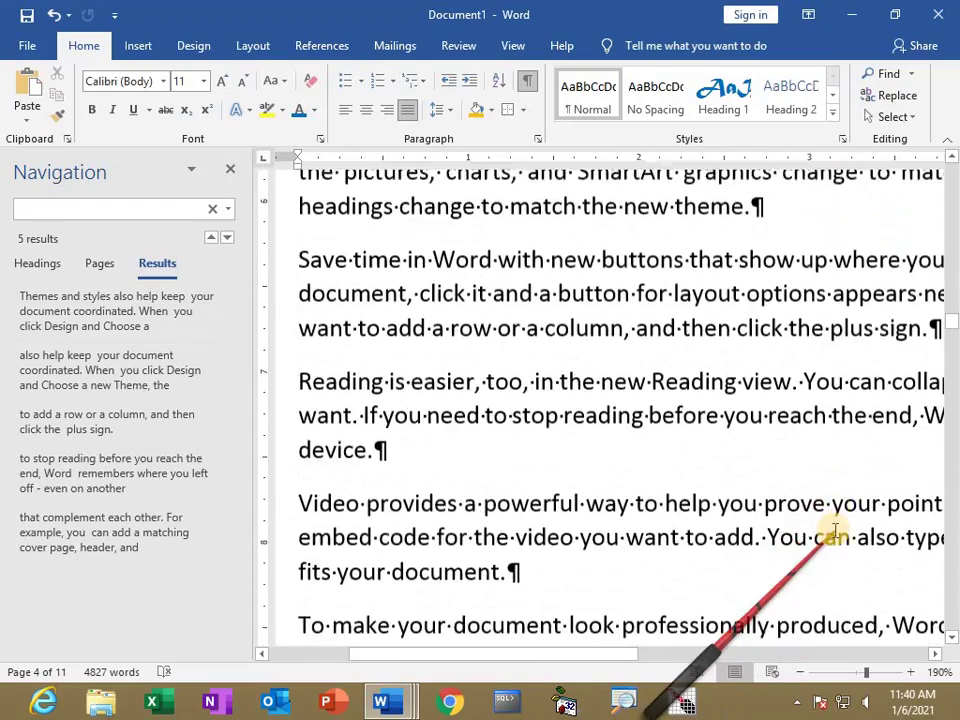
pyautogui.scroll(10, 835, 530)
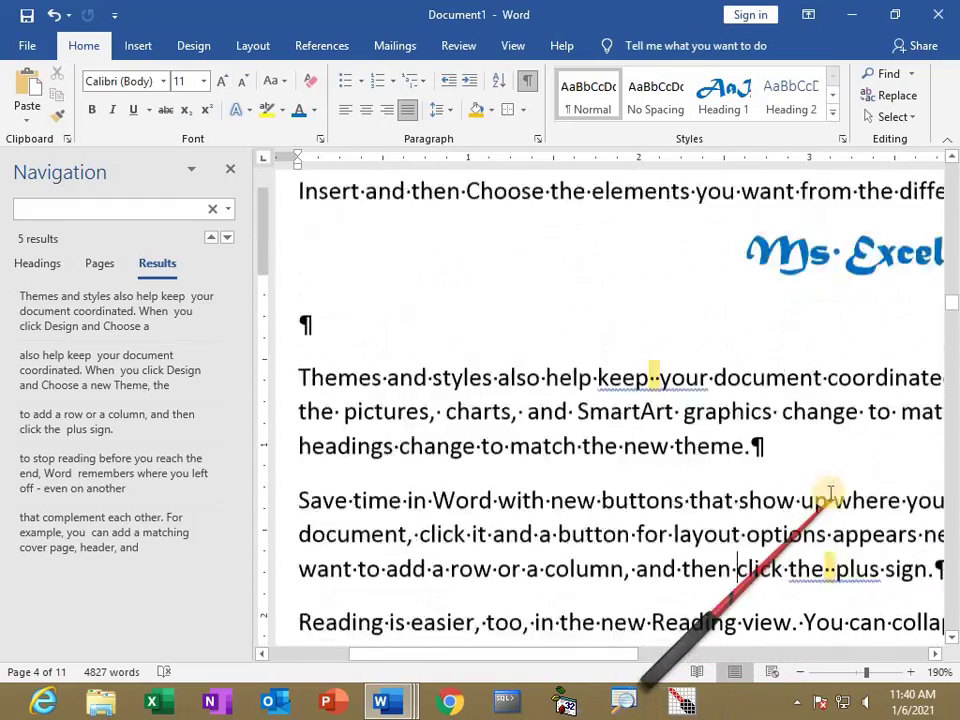
pyautogui.scroll(8, 822, 462)
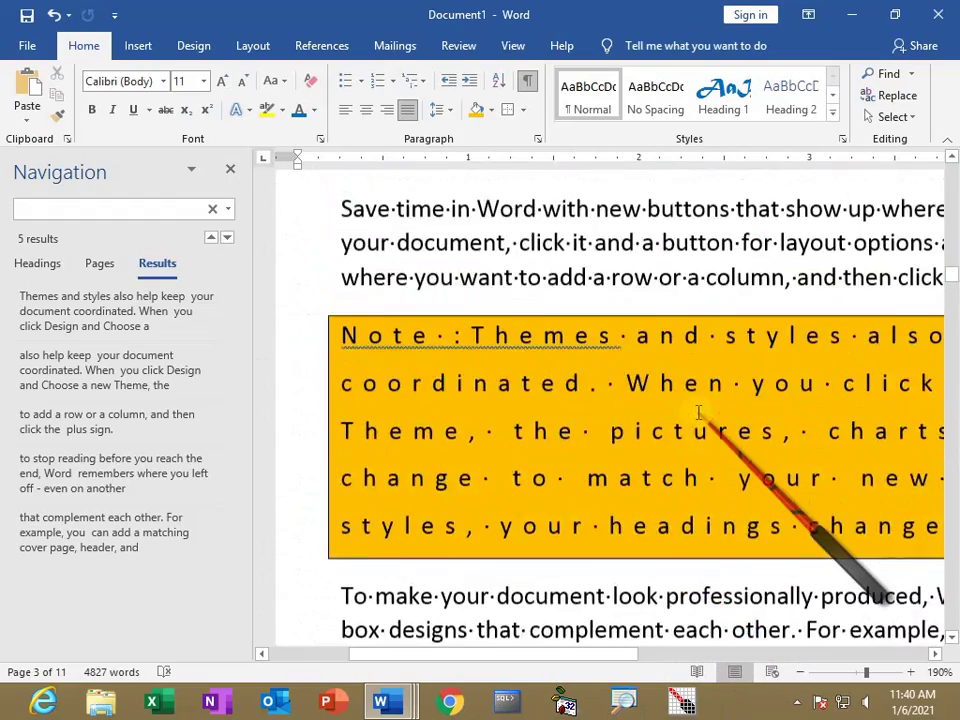
pyautogui.scroll(7, 698, 413)
pyautogui.scroll(-7, 698, 410)
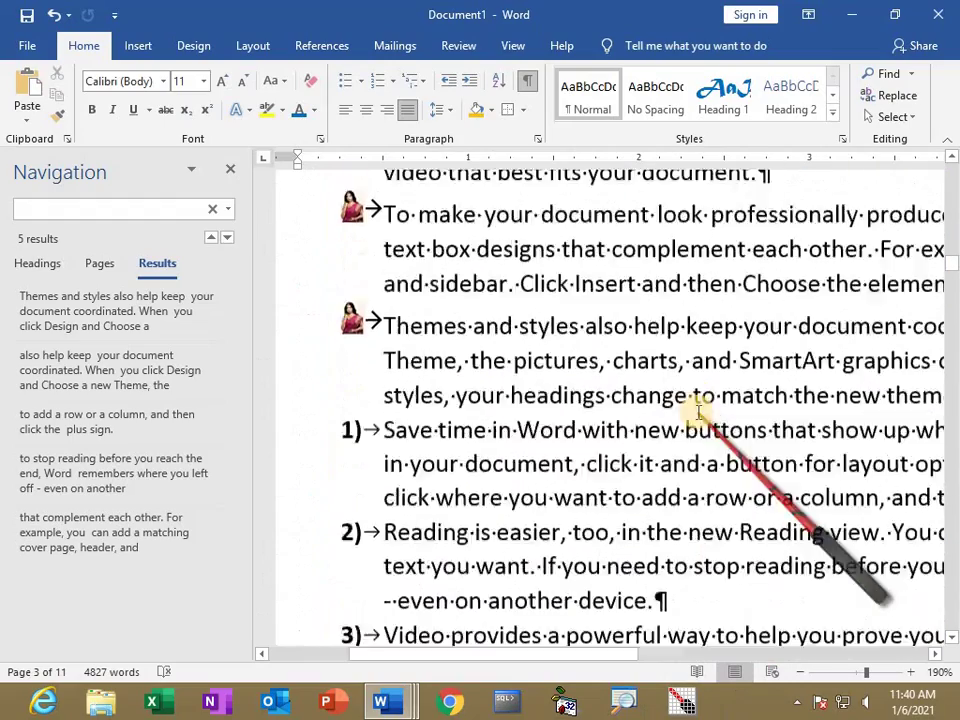
pyautogui.scroll(-8, 697, 411)
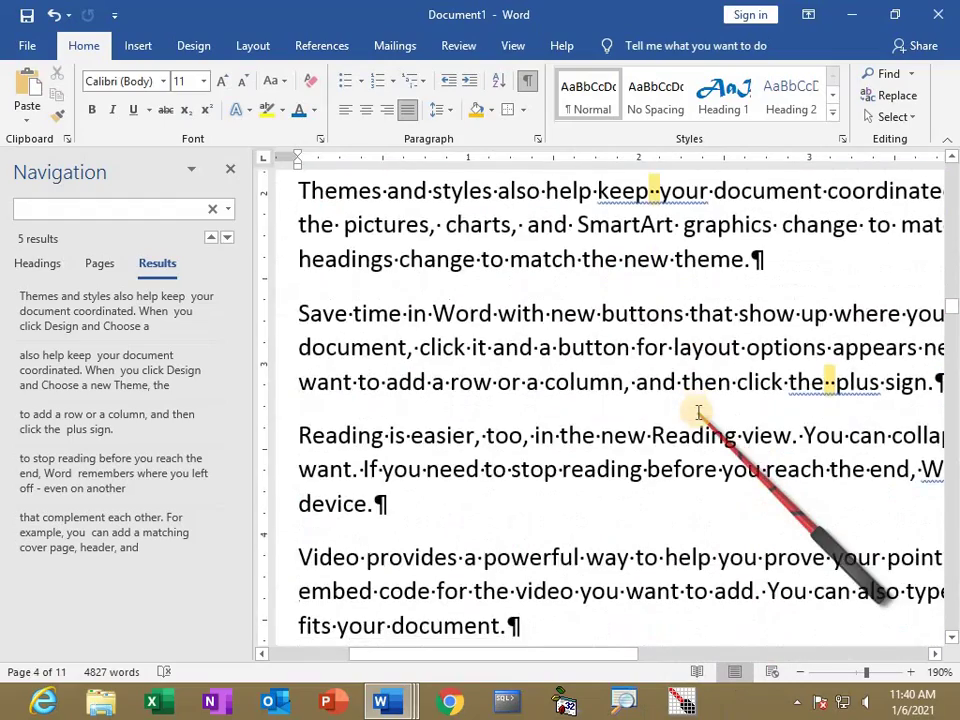
pyautogui.scroll(3, 696, 407)
# Clear the Replace with field, Replace All double spaces with single spaces, confirm 5 replacements, and close.
pyautogui.click(897, 95)
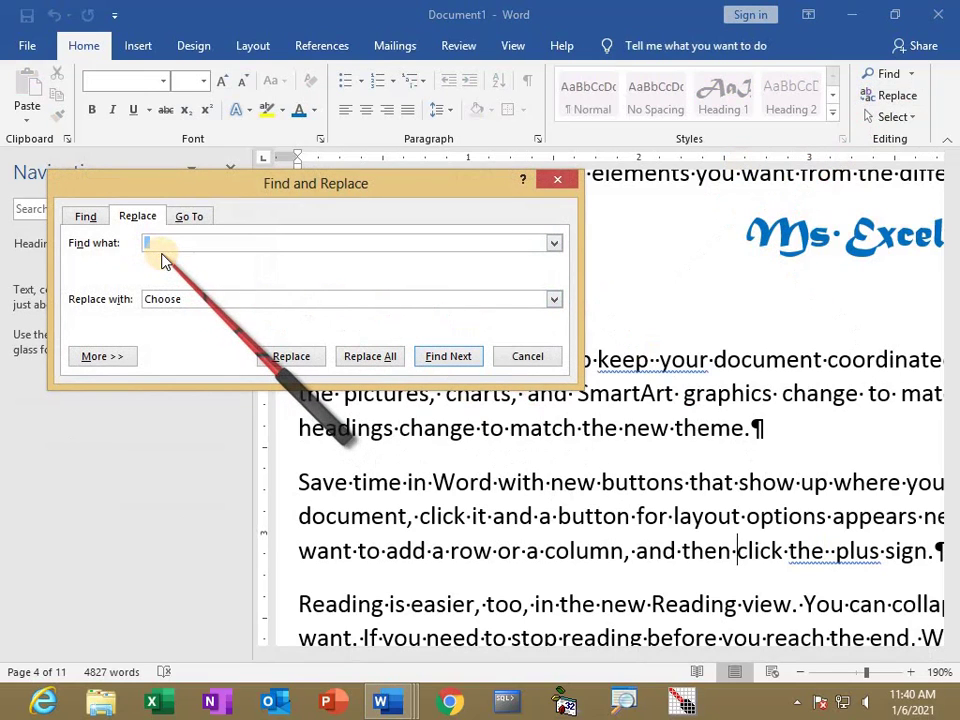
pyautogui.moveTo(204, 300); pyautogui.dragTo(100, 312)
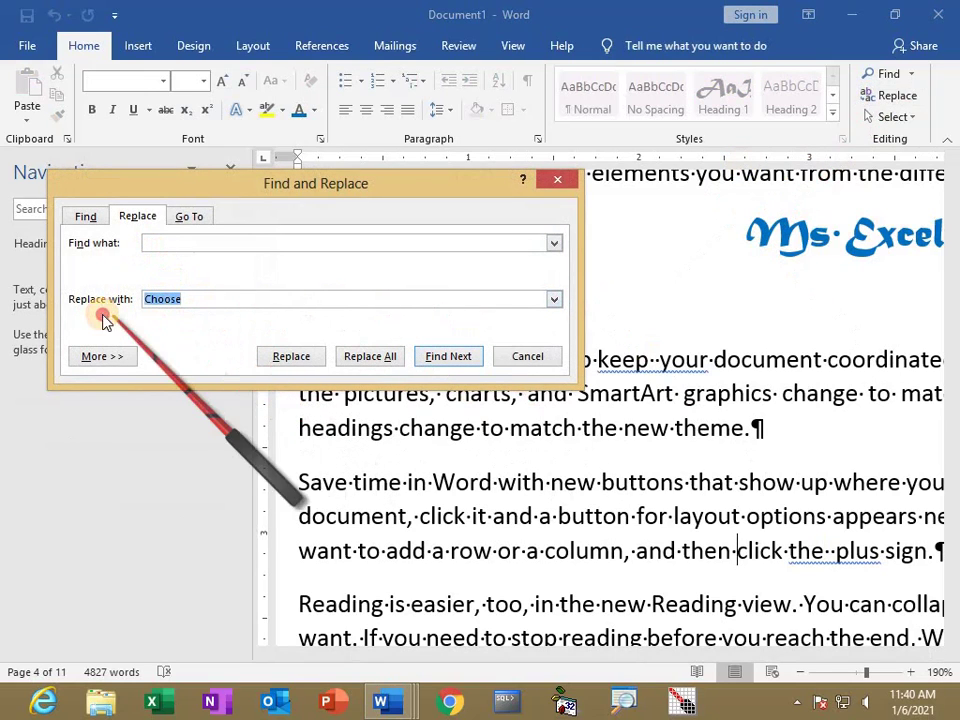
pyautogui.press('BackSpace')
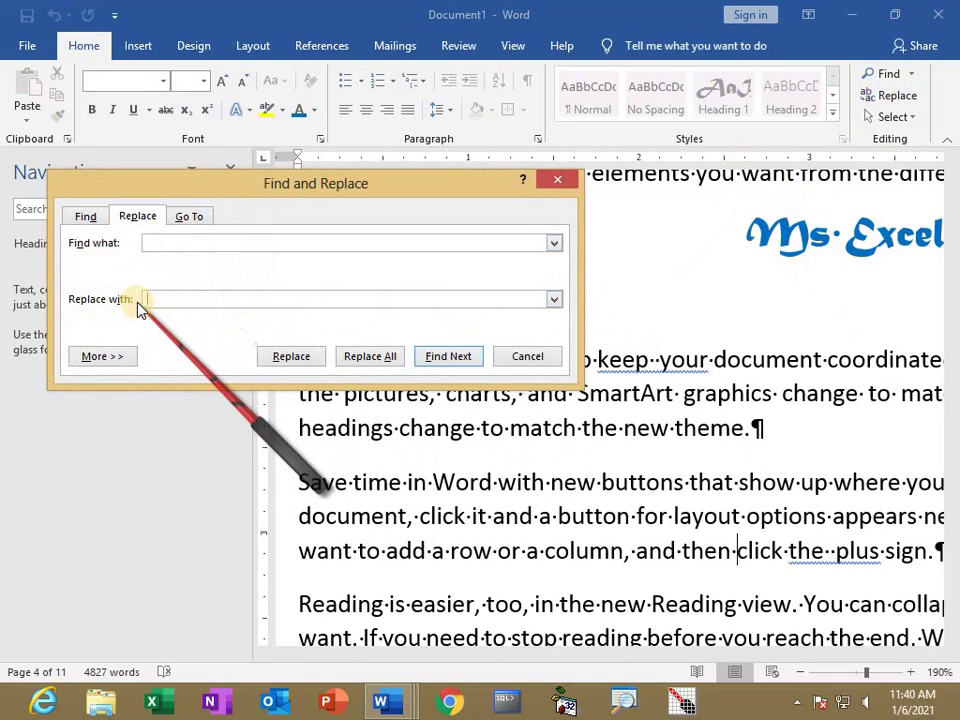
pyautogui.click(379, 356)
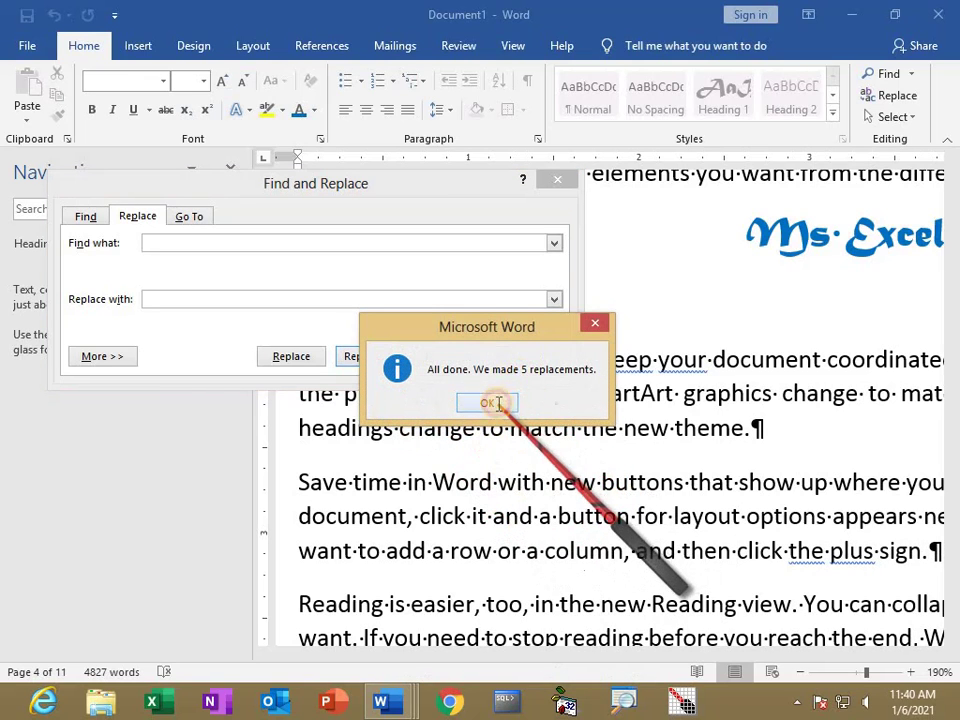
pyautogui.click(488, 403)
pyautogui.click(530, 357)
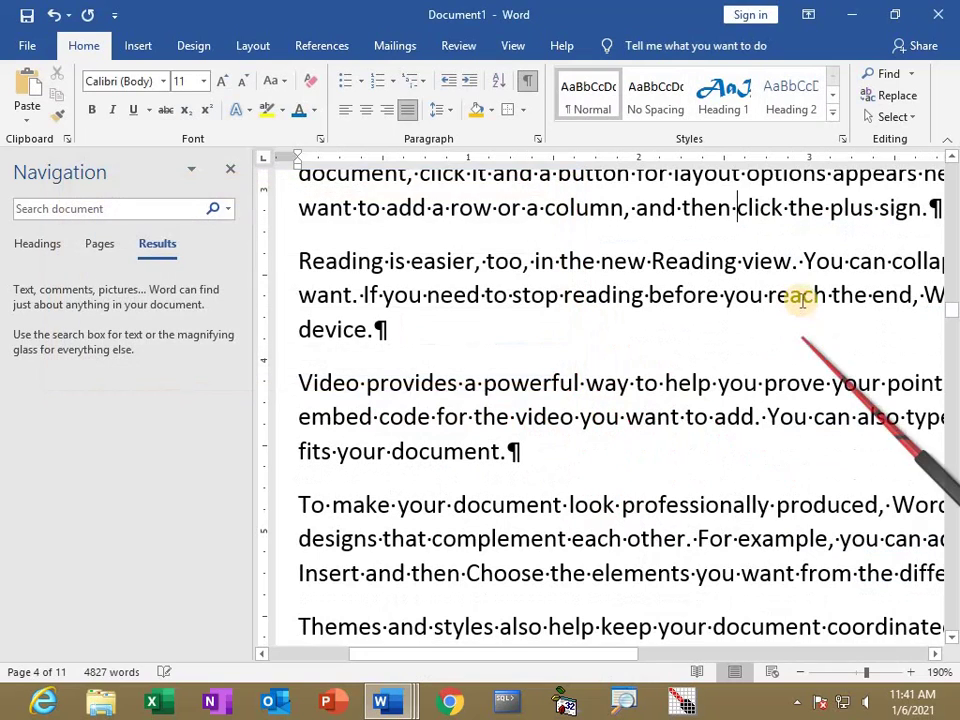
# Close the search pane, turn off formatting marks, and start a new paragraph after 'click where'.
pyautogui.scroll(2, 797, 300)
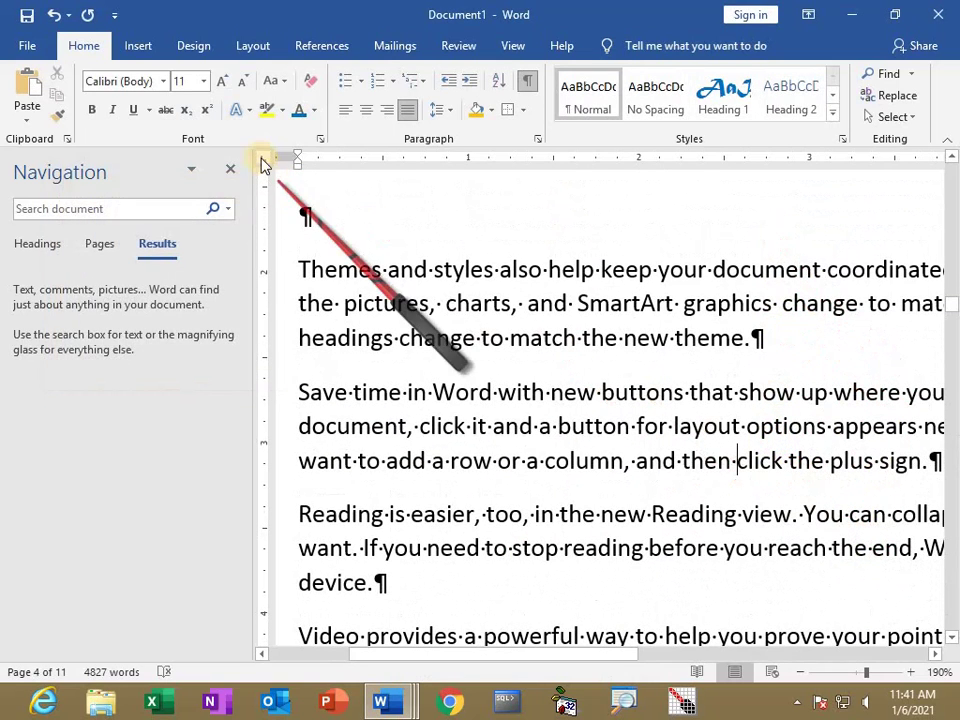
pyautogui.click(232, 172)
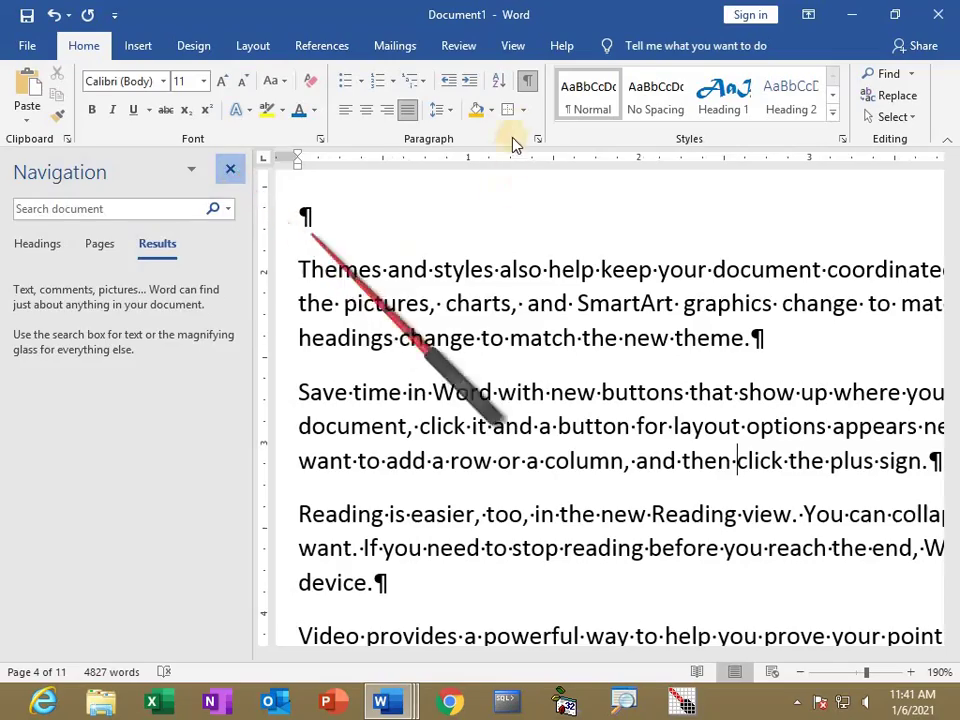
pyautogui.keyDown('ctrl'); pyautogui.scroll(-5, 515, 390); pyautogui.keyUp('ctrl')
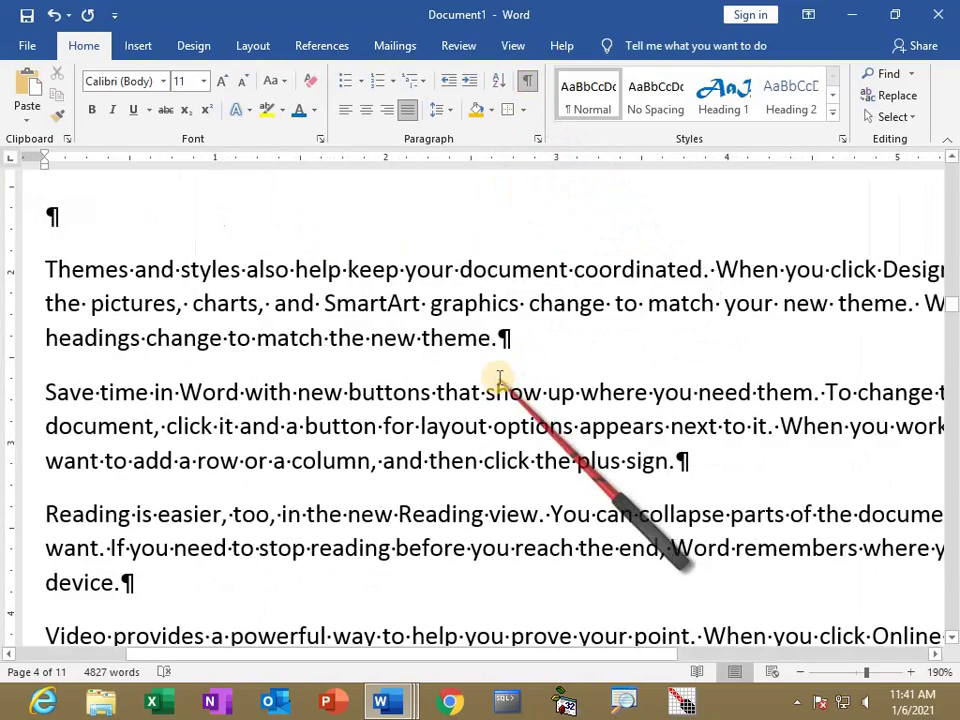
pyautogui.keyDown('ctrl'); pyautogui.scroll(-3, 574, 428); pyautogui.keyUp('ctrl')
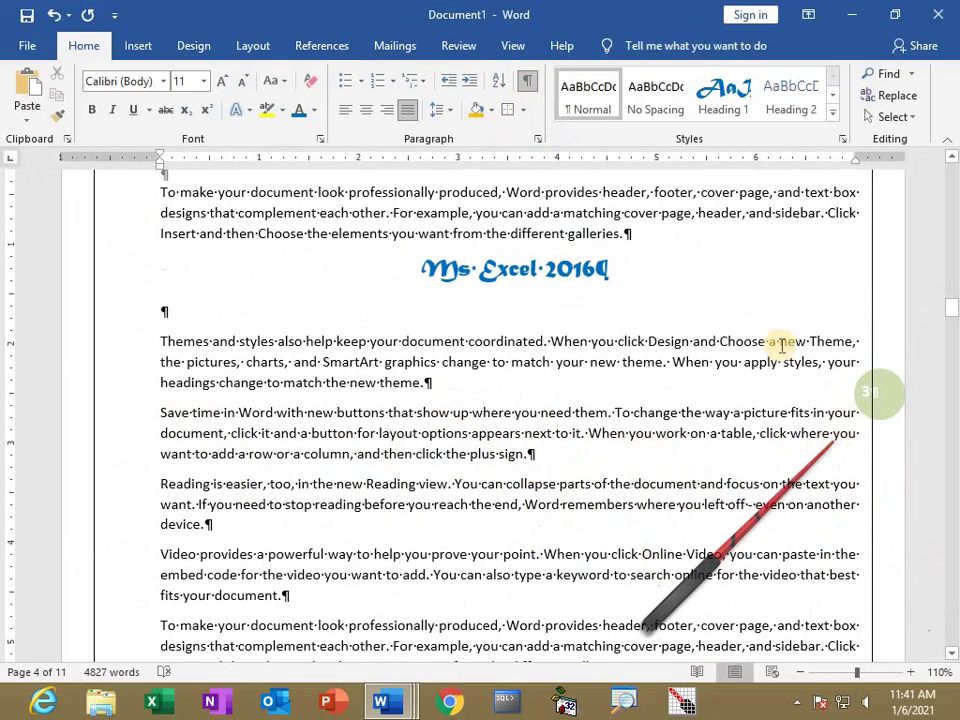
pyautogui.click(527, 80)
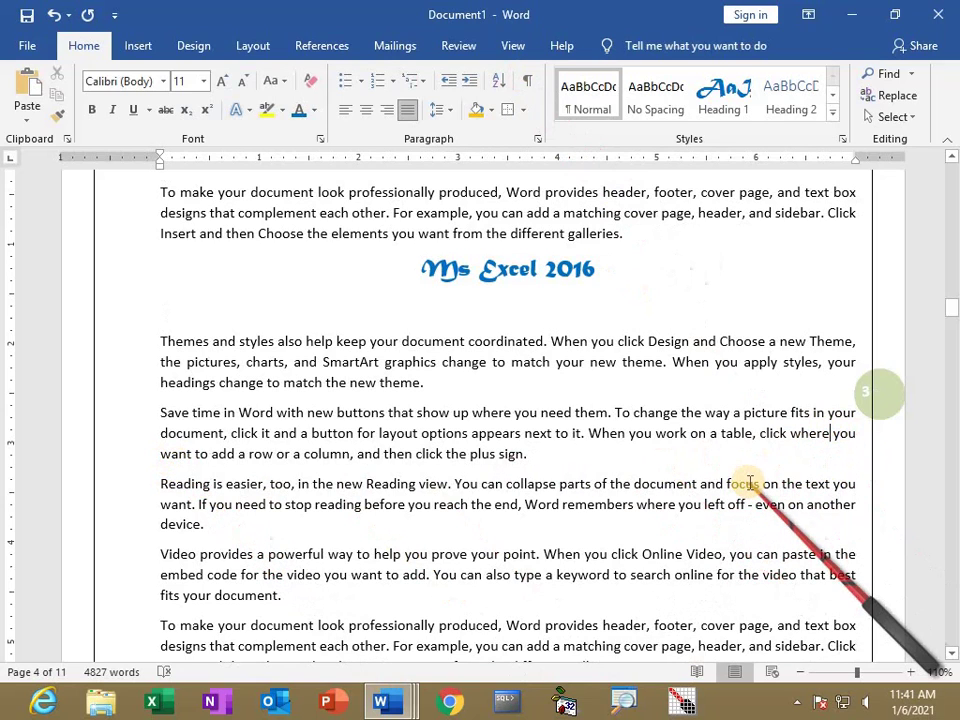
pyautogui.press('Return')
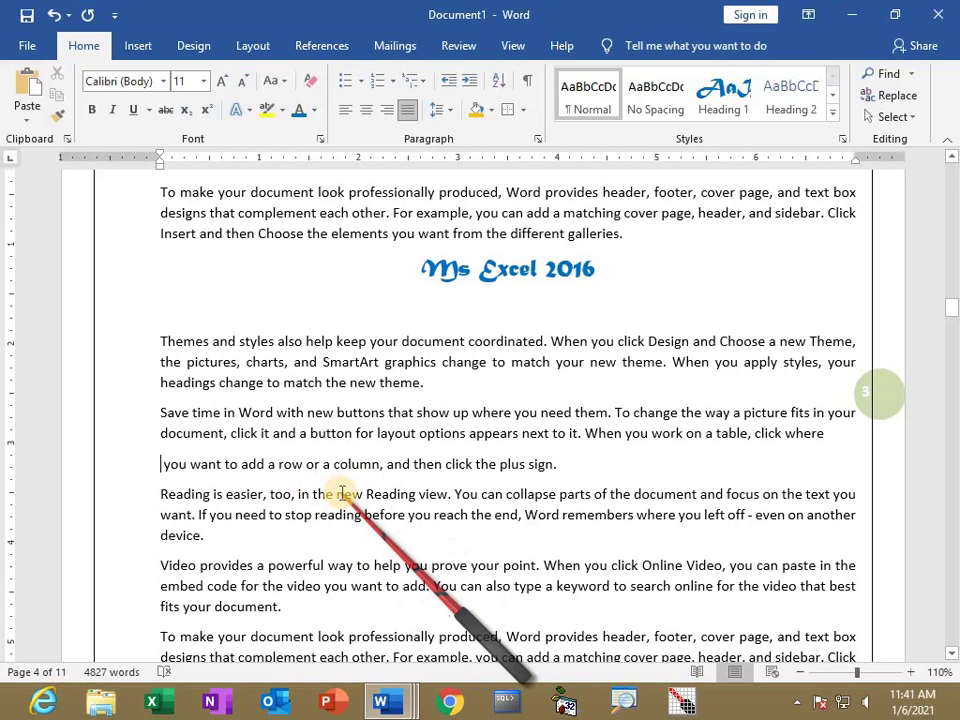
# Show formatting marks and replace the paragraph break after 'click where' with a Shift+Enter line break.
pyautogui.click(523, 82)
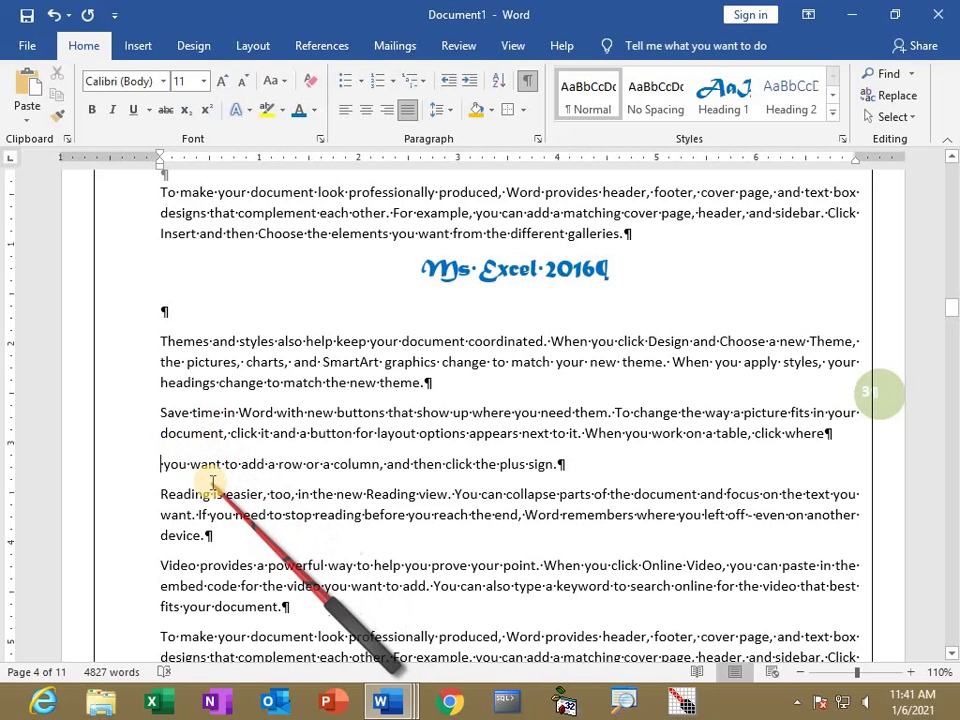
pyautogui.press('BackSpace')
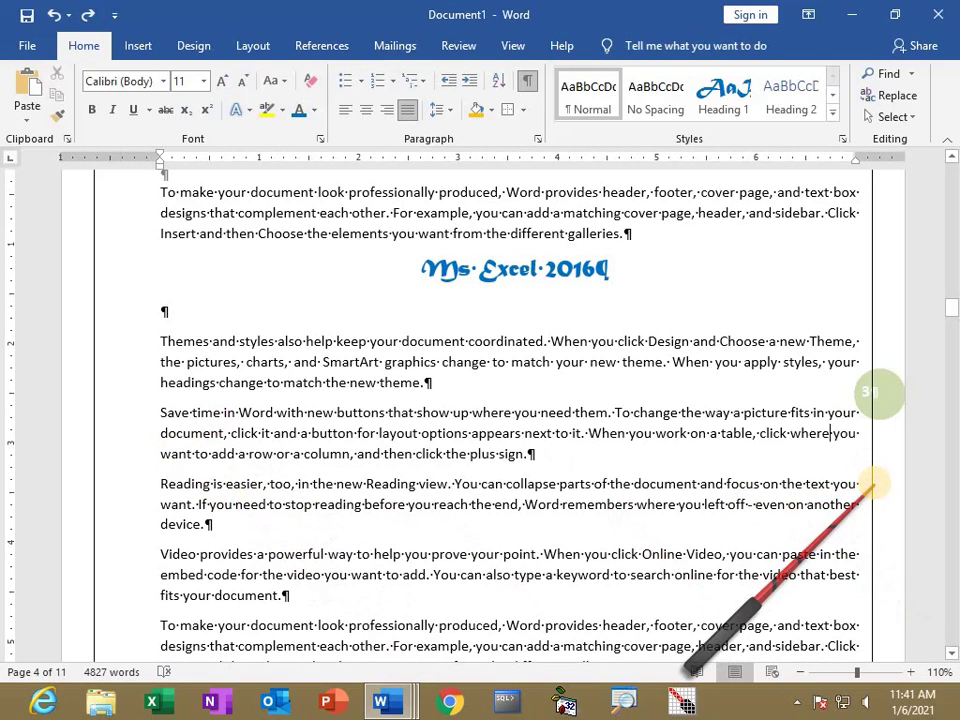
pyautogui.hotkey('shift', 'Return')
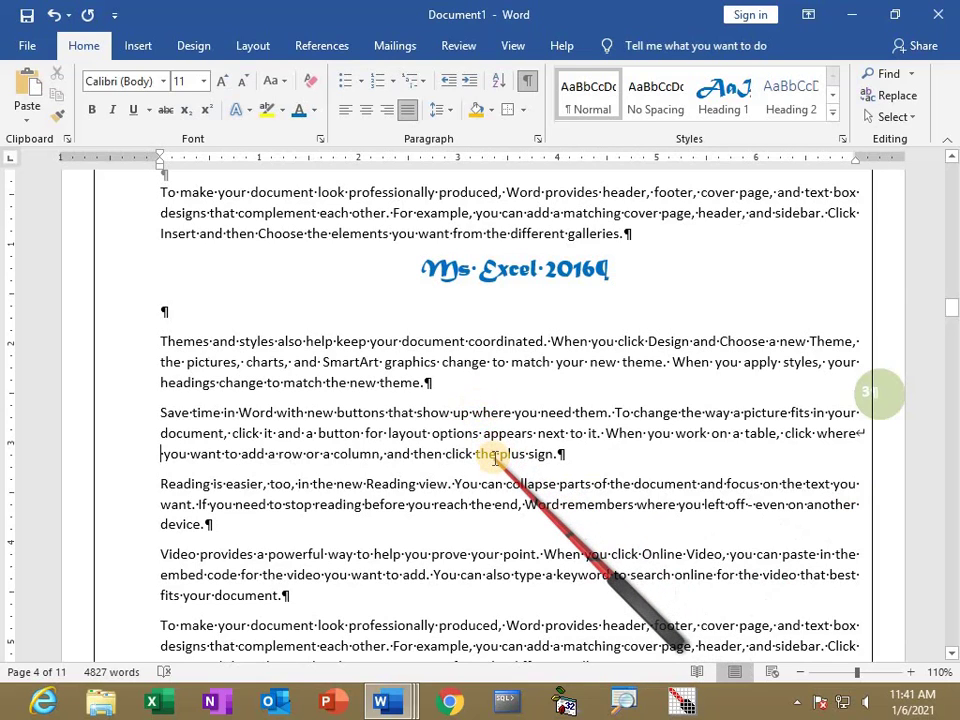
pyautogui.click(158, 455)
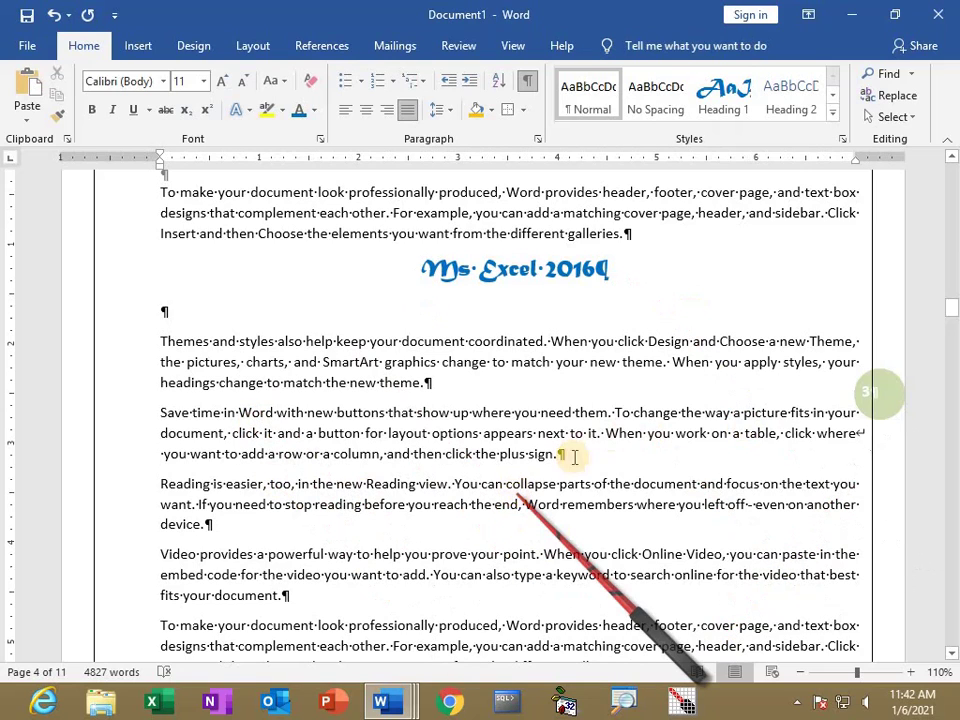
pyautogui.click(529, 84)
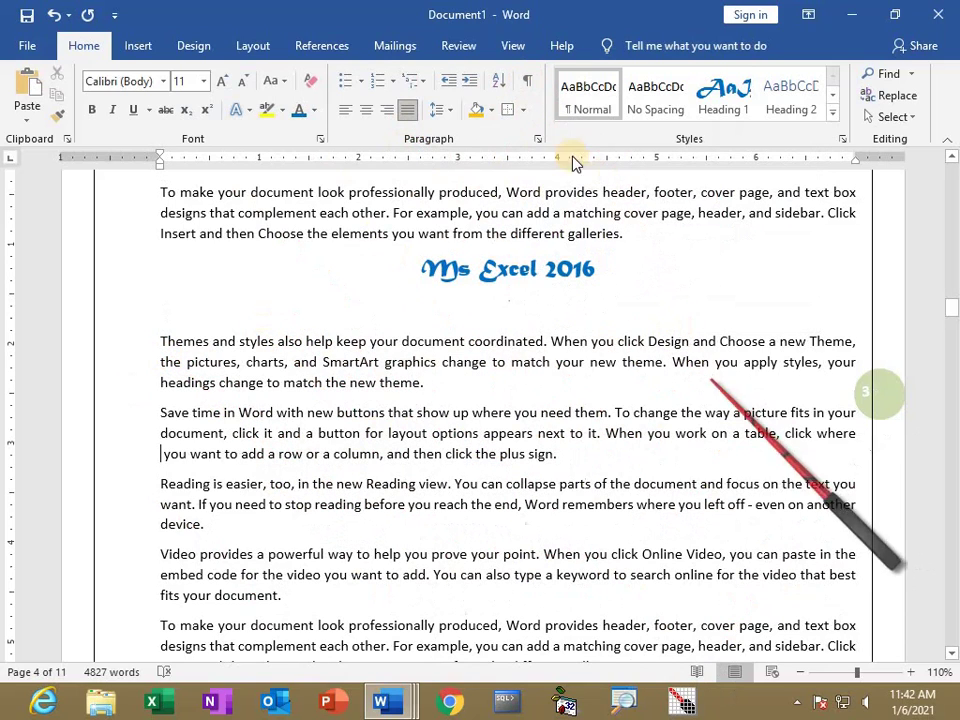
pyautogui.click(533, 88)
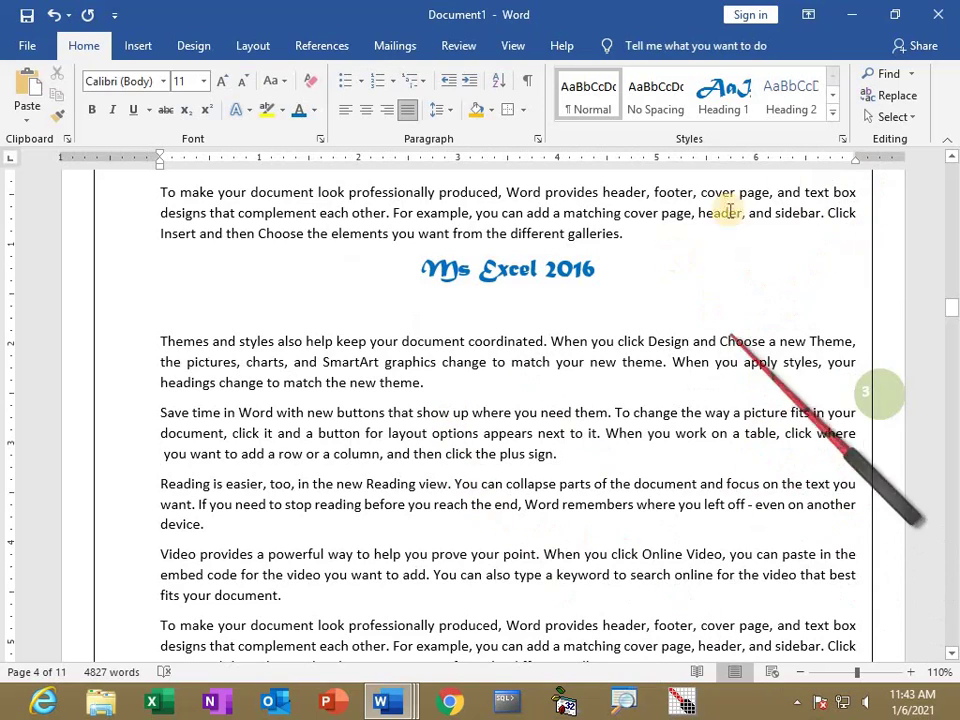
pyautogui.click(896, 117)
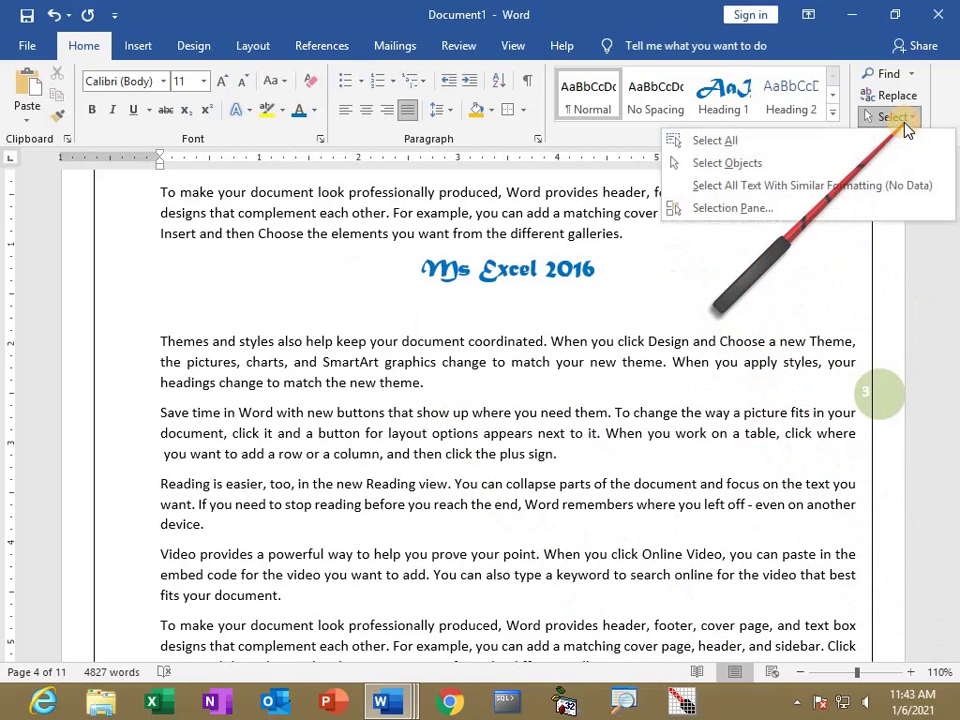
pyautogui.click(754, 148)
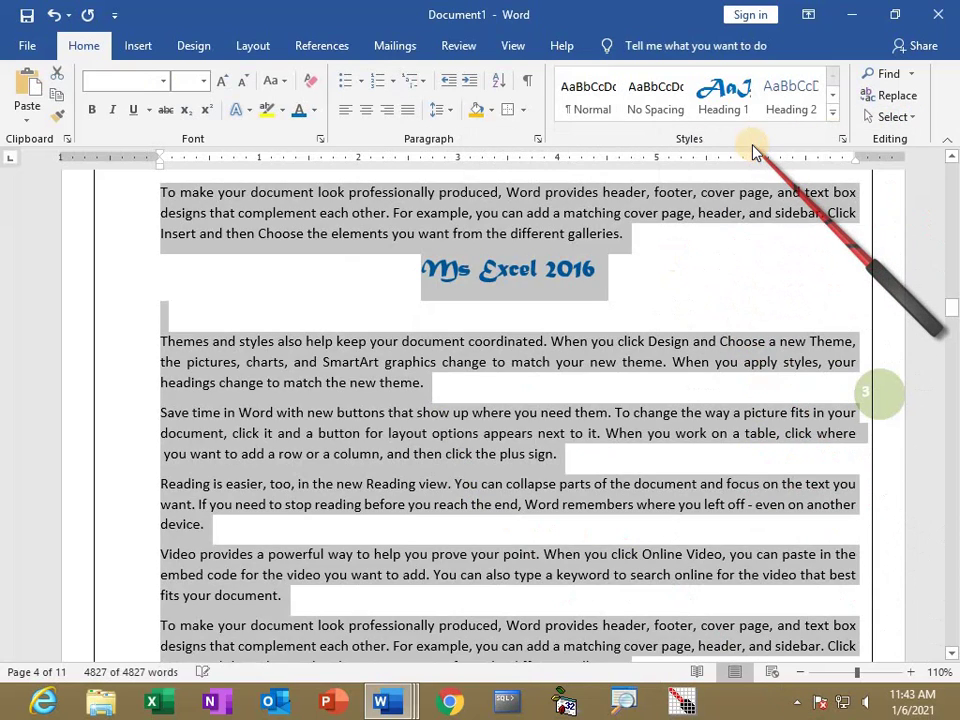
pyautogui.click(896, 117)
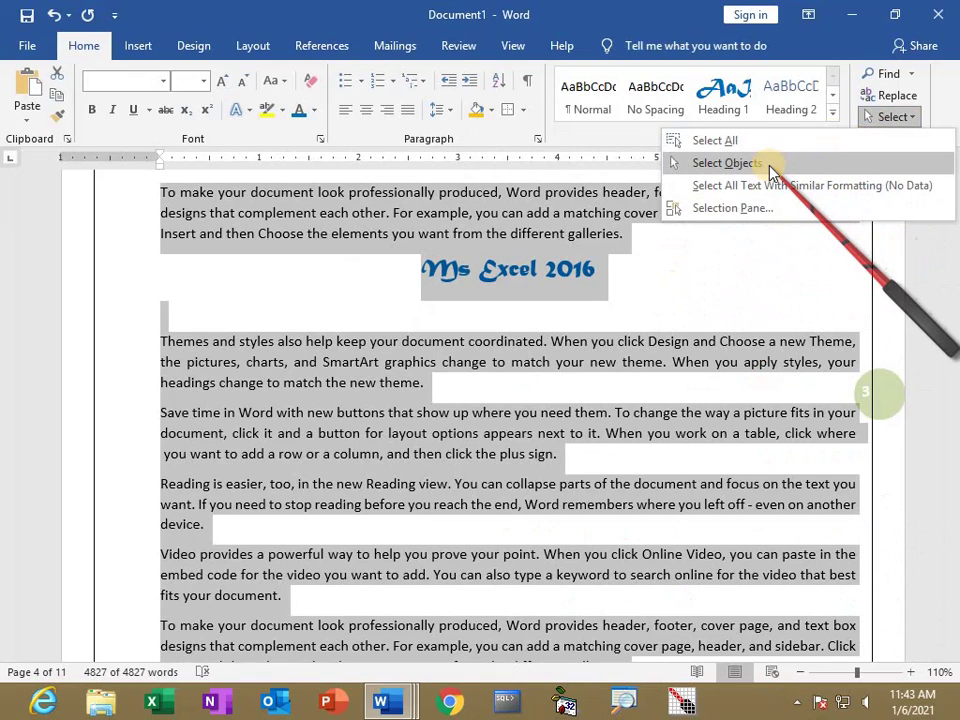
pyautogui.click(671, 359)
pyautogui.click(325, 268)
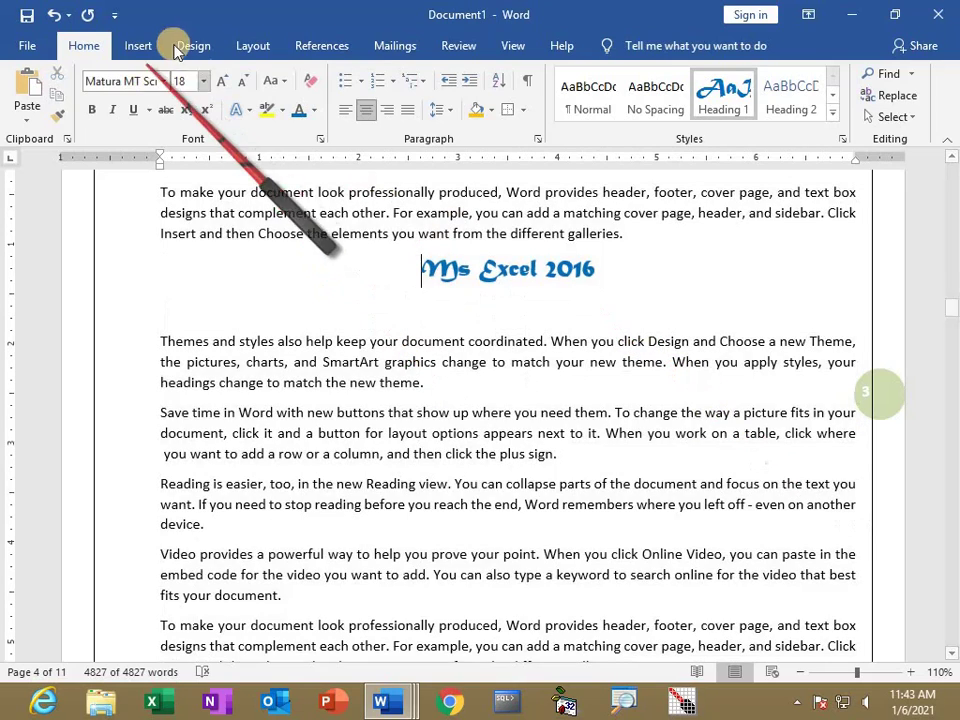
# Draw a blue rectangle to the left of the Ms Excel 2016 heading.
pyautogui.click(138, 45)
pyautogui.click(190, 73)
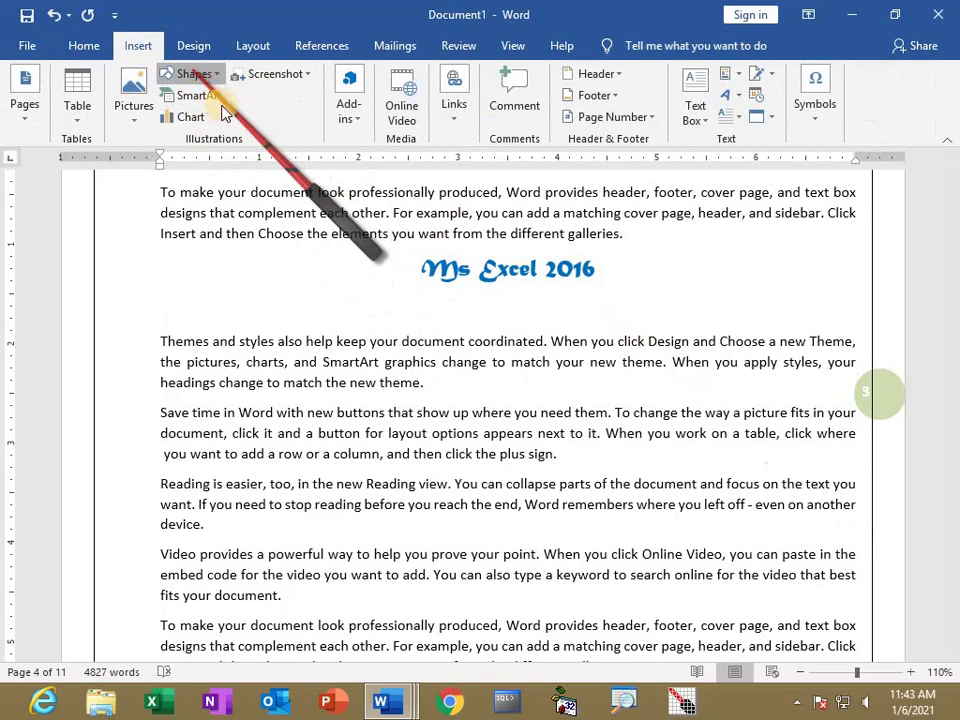
pyautogui.click(232, 134)
pyautogui.moveTo(248, 256); pyautogui.dragTo(362, 326)
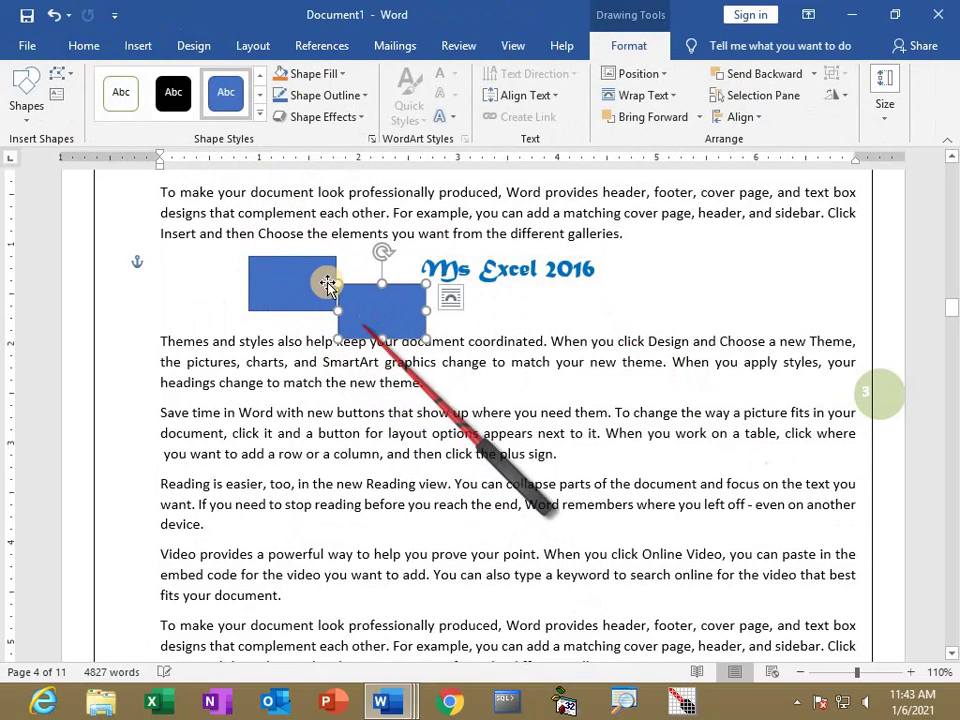
pyautogui.keyDown('shift'); pyautogui.click(328, 294); pyautogui.keyUp('shift')
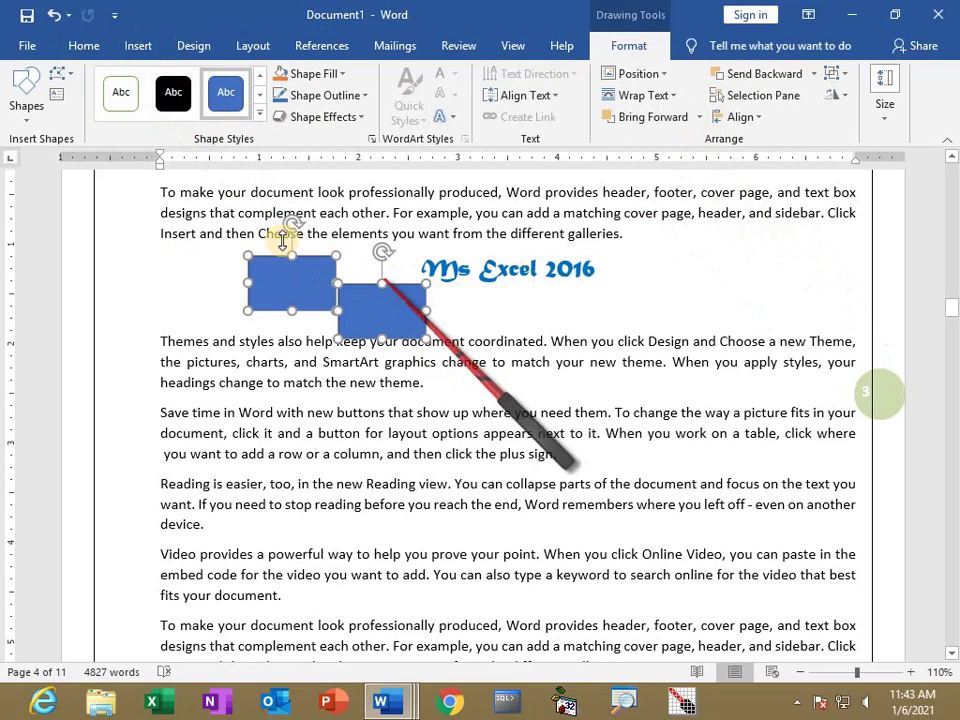
# Marquee-select both blue rectangles with Select Objects, then deselect them with Esc.
pyautogui.click(84, 45)
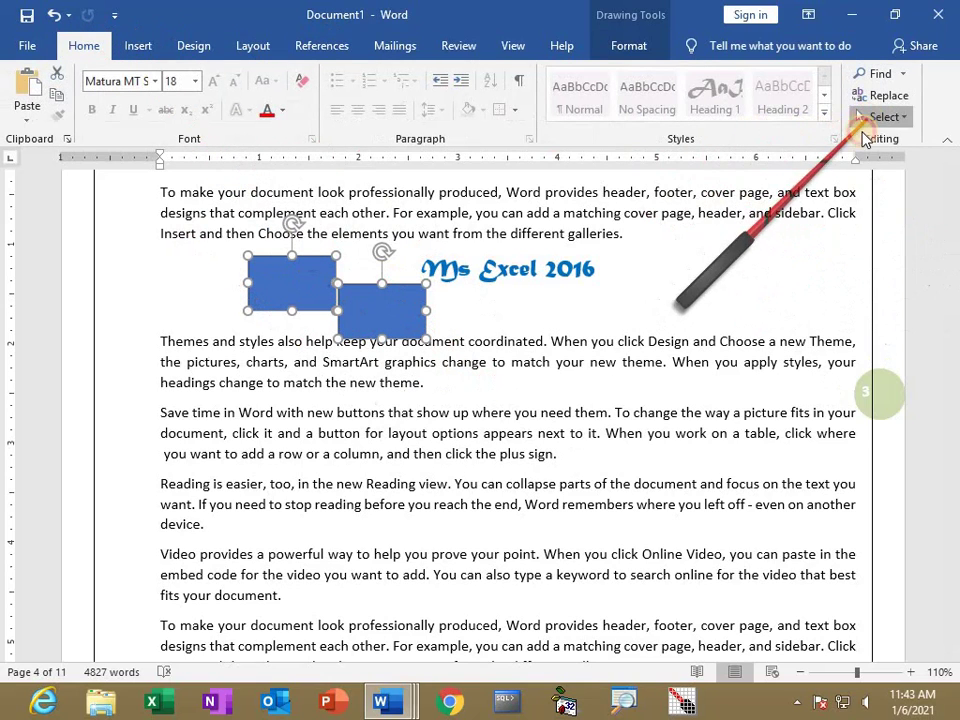
pyautogui.click(881, 117)
pyautogui.click(742, 165)
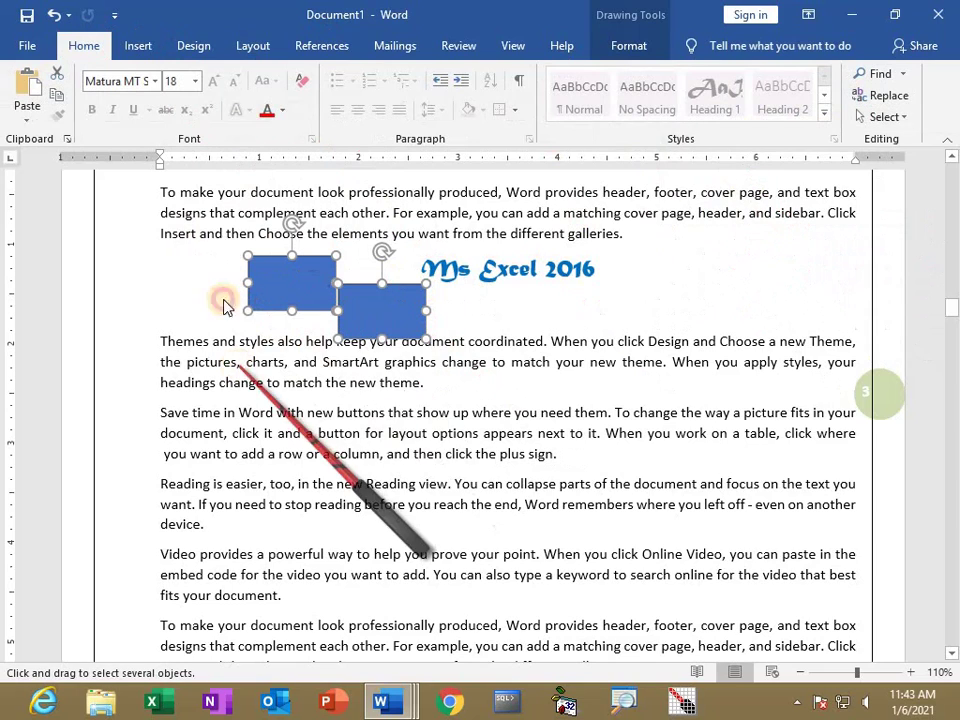
pyautogui.moveTo(214, 226); pyautogui.dragTo(486, 393)
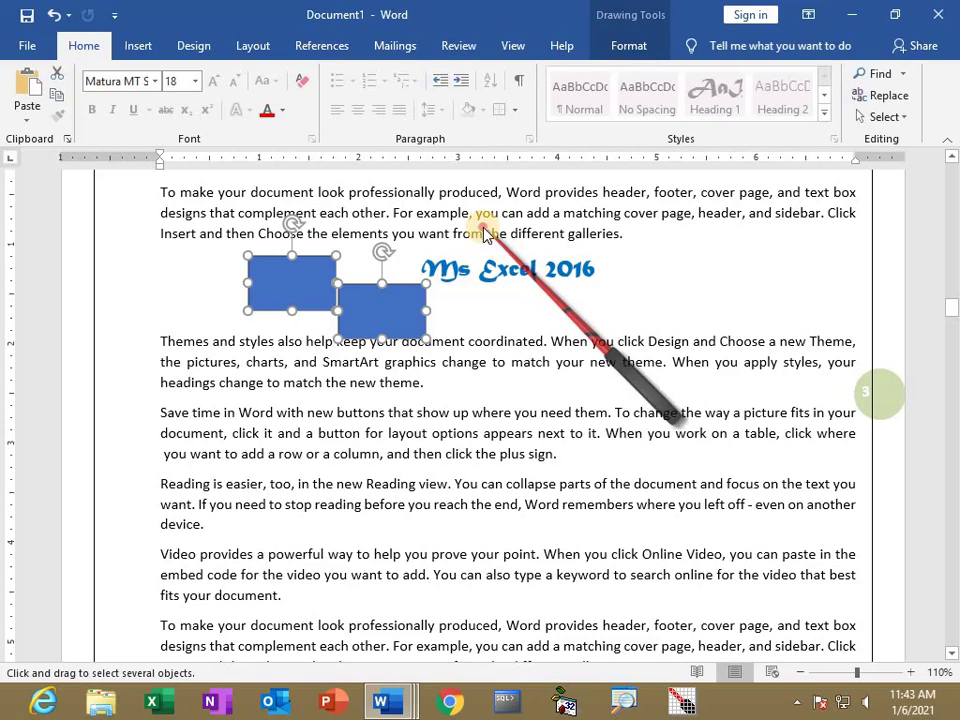
pyautogui.press('Escape')
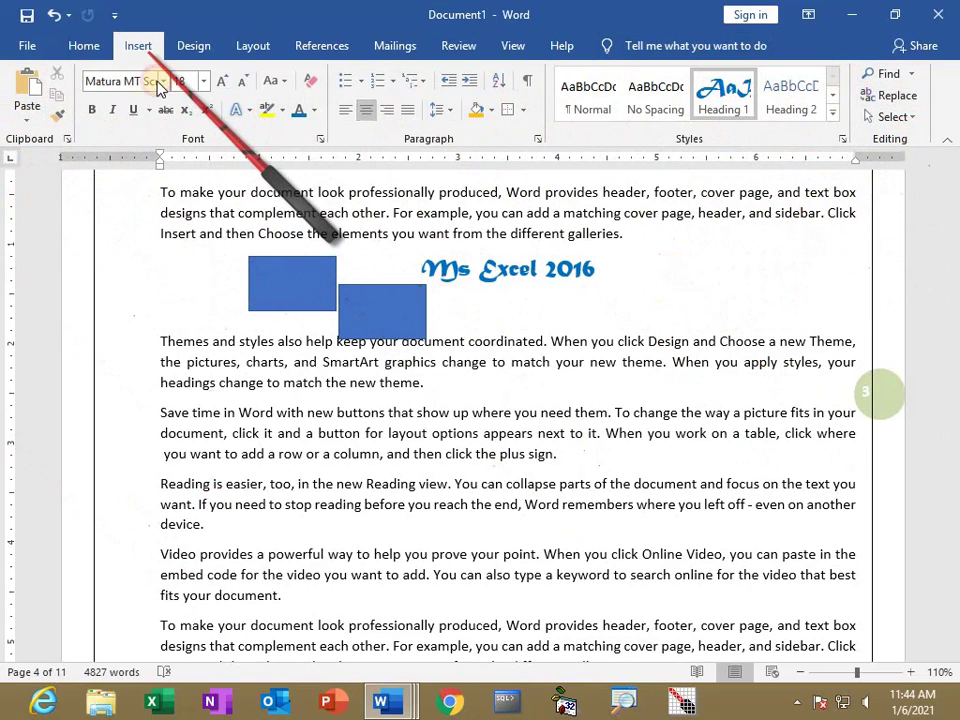
# Browse the Insert and Design tabs, then open the Table grid and dismiss it without inserting.
pyautogui.click(140, 46)
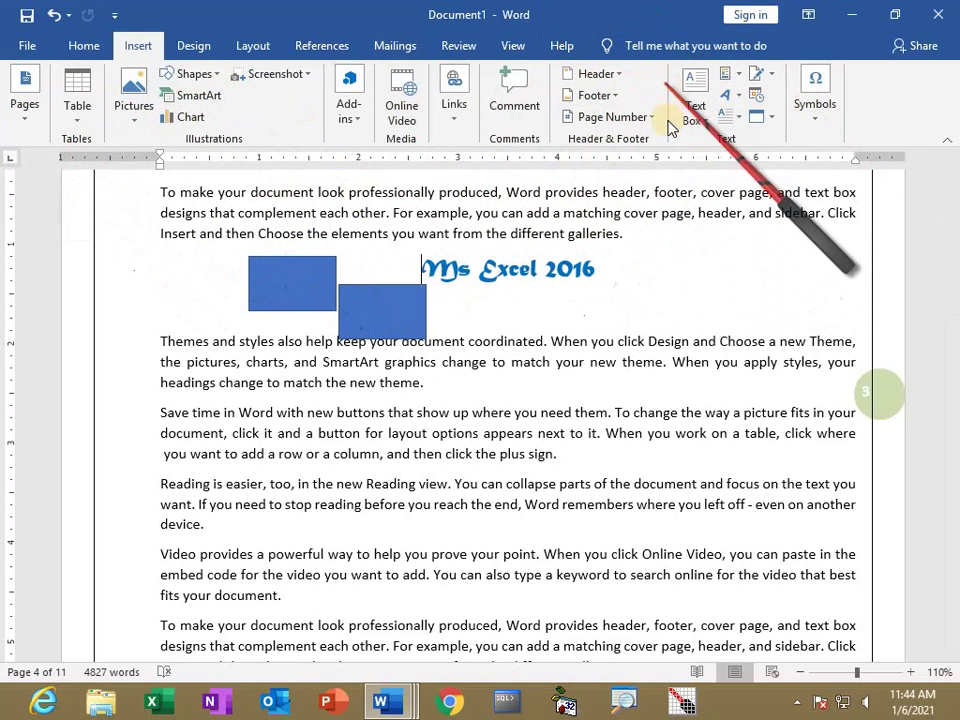
pyautogui.click(193, 46)
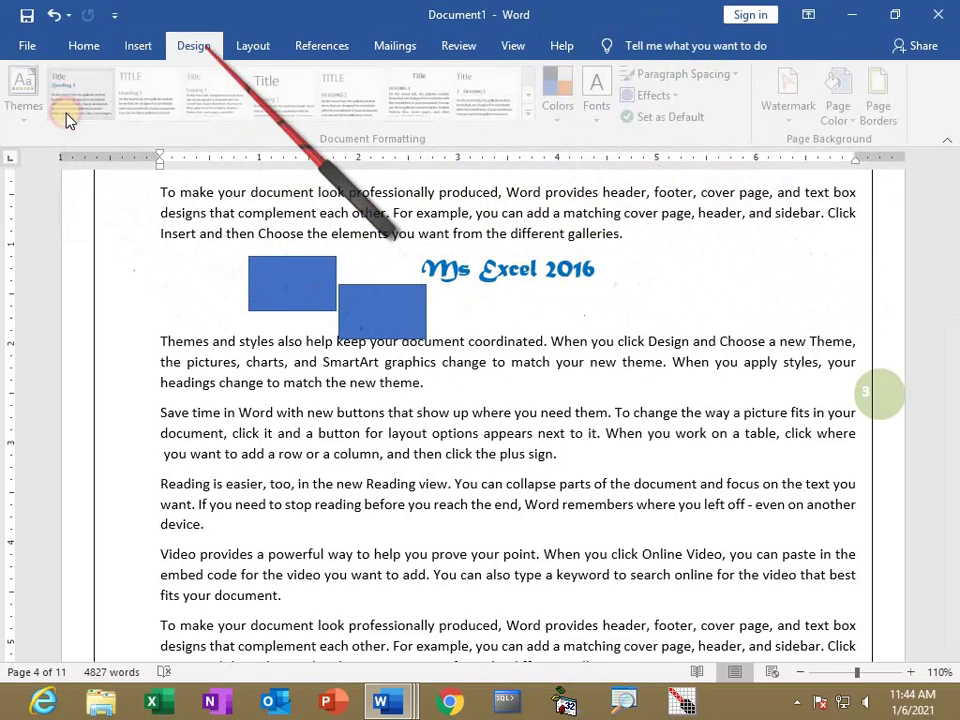
pyautogui.click(139, 48)
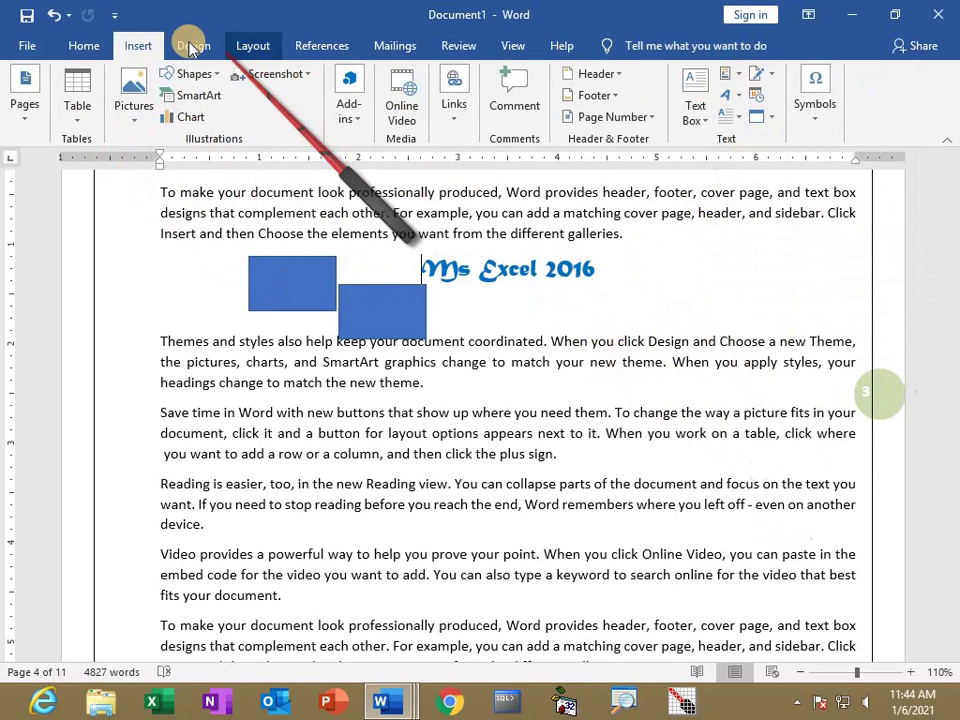
pyautogui.click(79, 112)
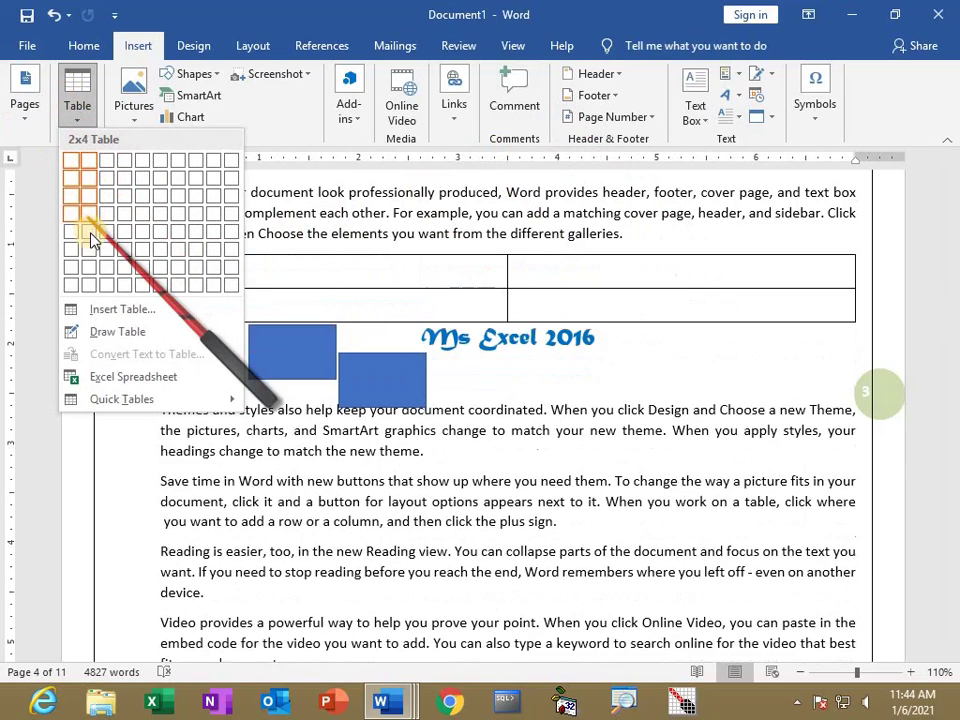
pyautogui.click(511, 460)
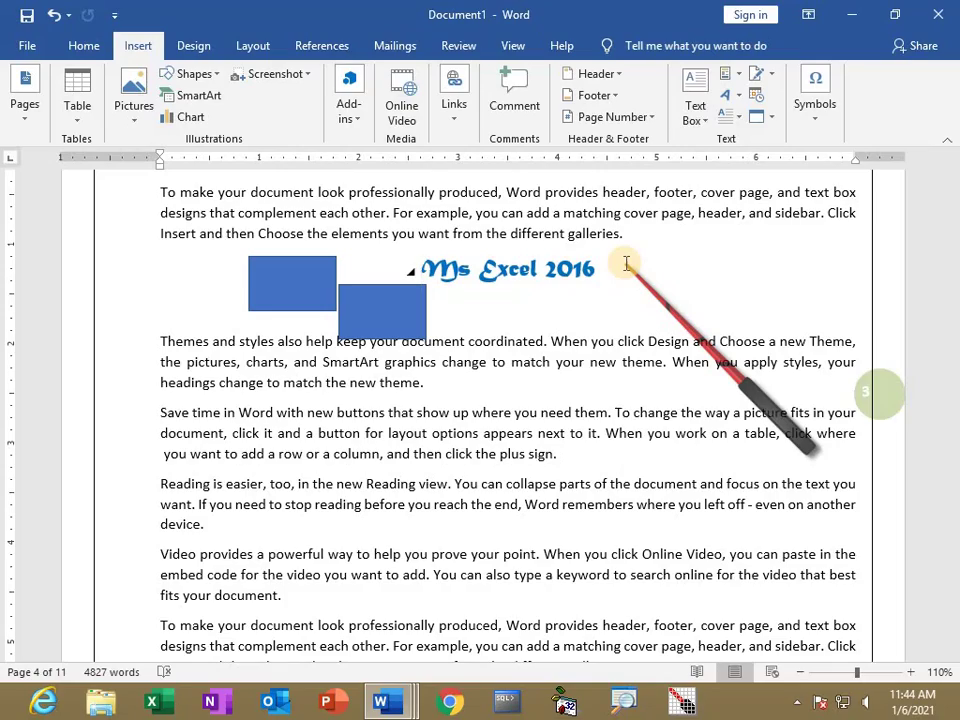
# Switch to the 2nd semester 2020 document, scroll up to the table options page, and show Home commands.
pyautogui.hotkey('alt', 'Tab')
pyautogui.scroll(10, 557, 435)
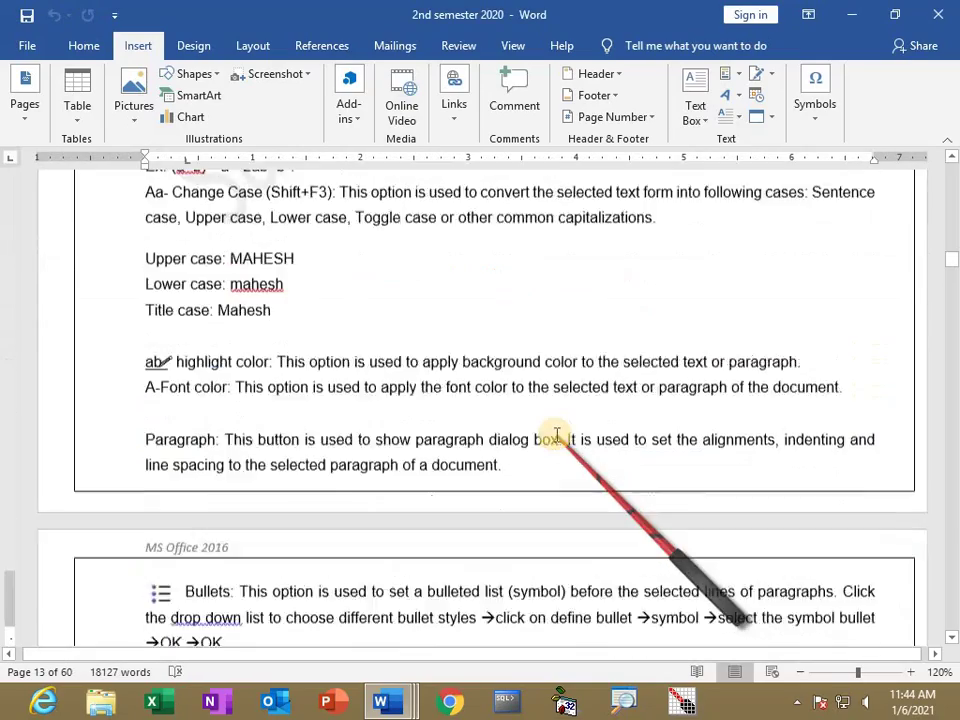
pyautogui.scroll(20, 557, 435)
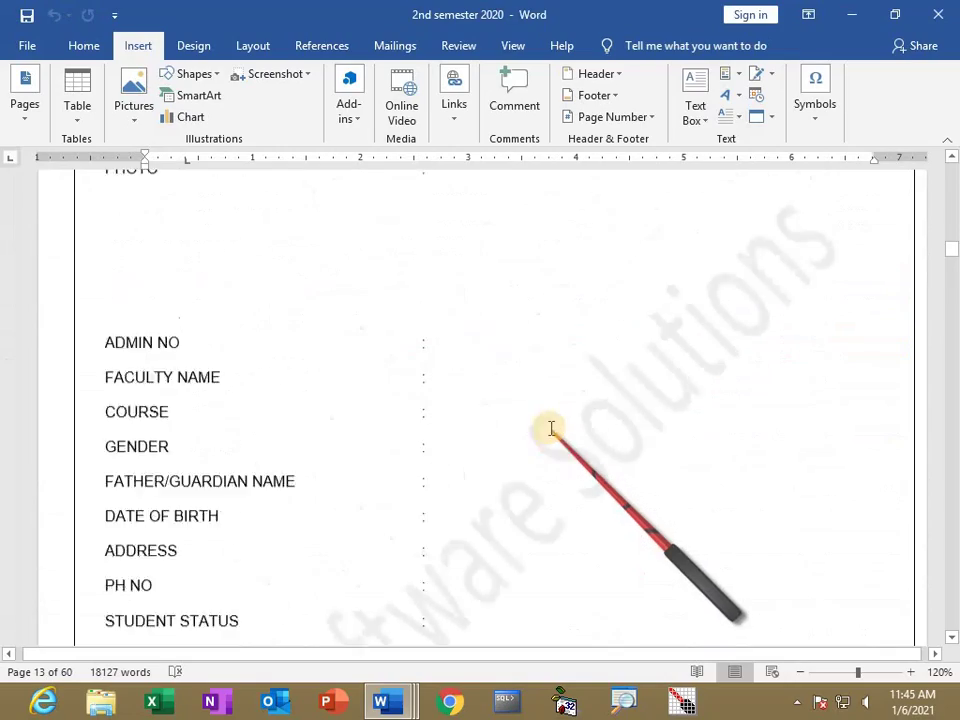
pyautogui.scroll(20, 550, 427)
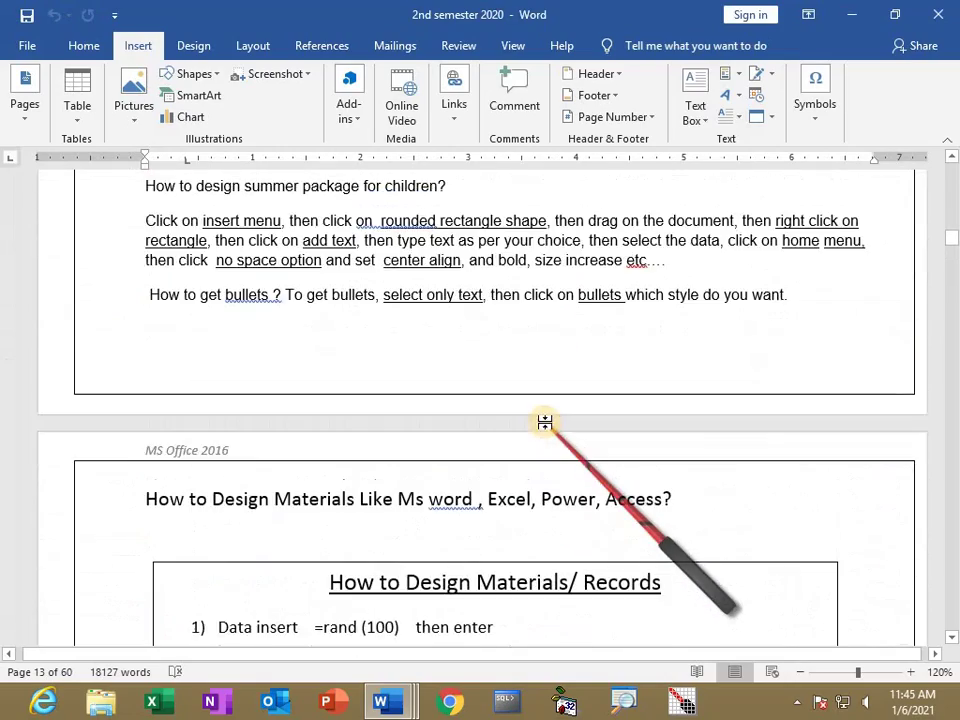
pyautogui.scroll(-6, 590, 543)
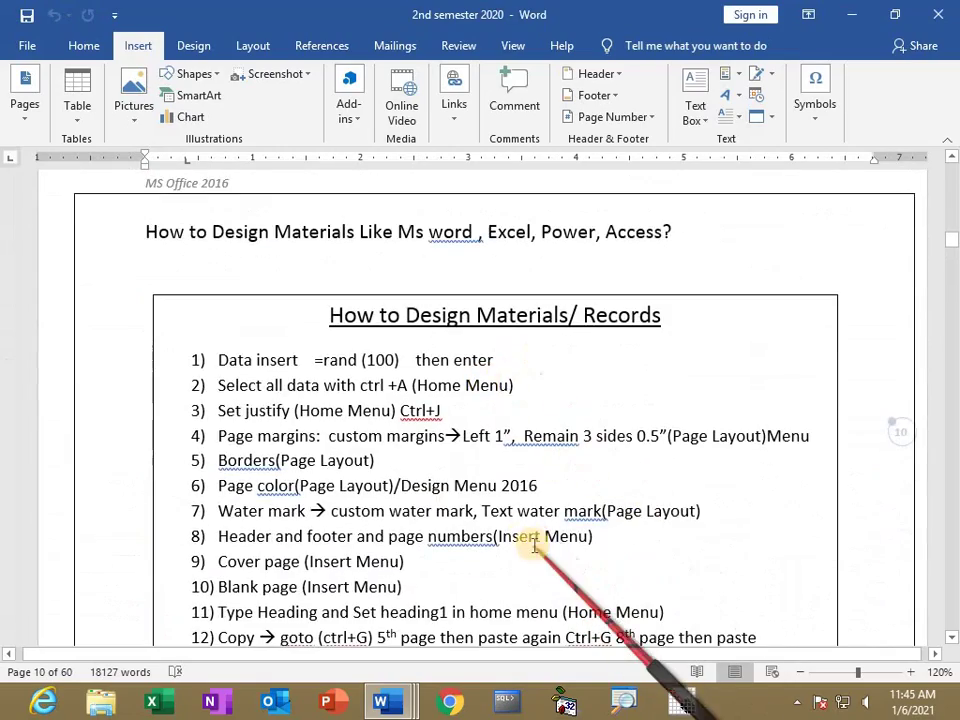
pyautogui.scroll(15, 536, 520)
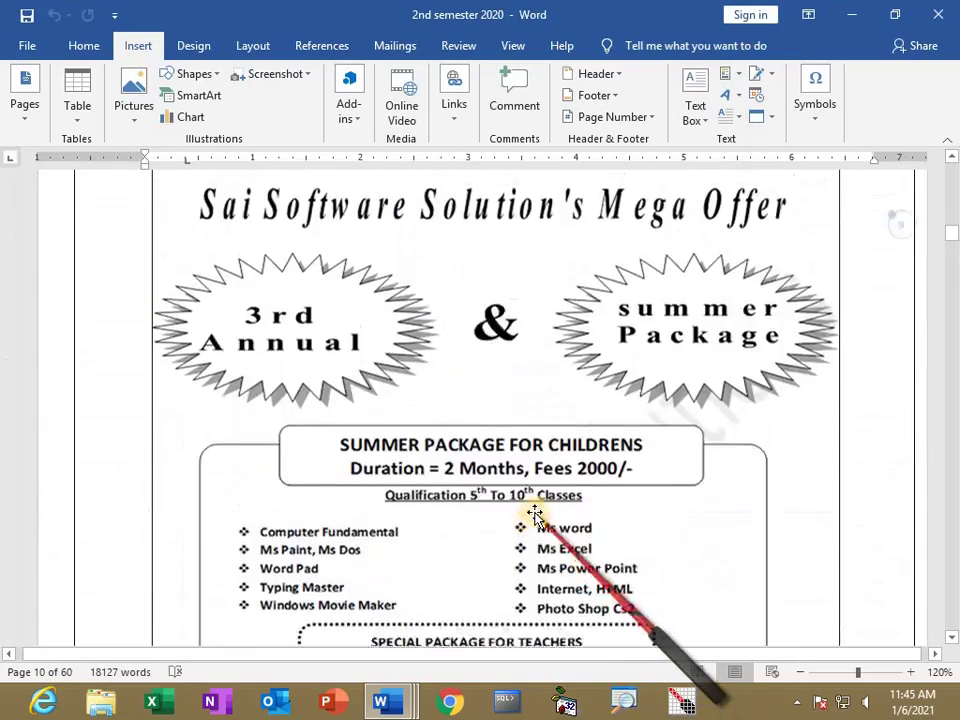
pyautogui.scroll(13, 617, 527)
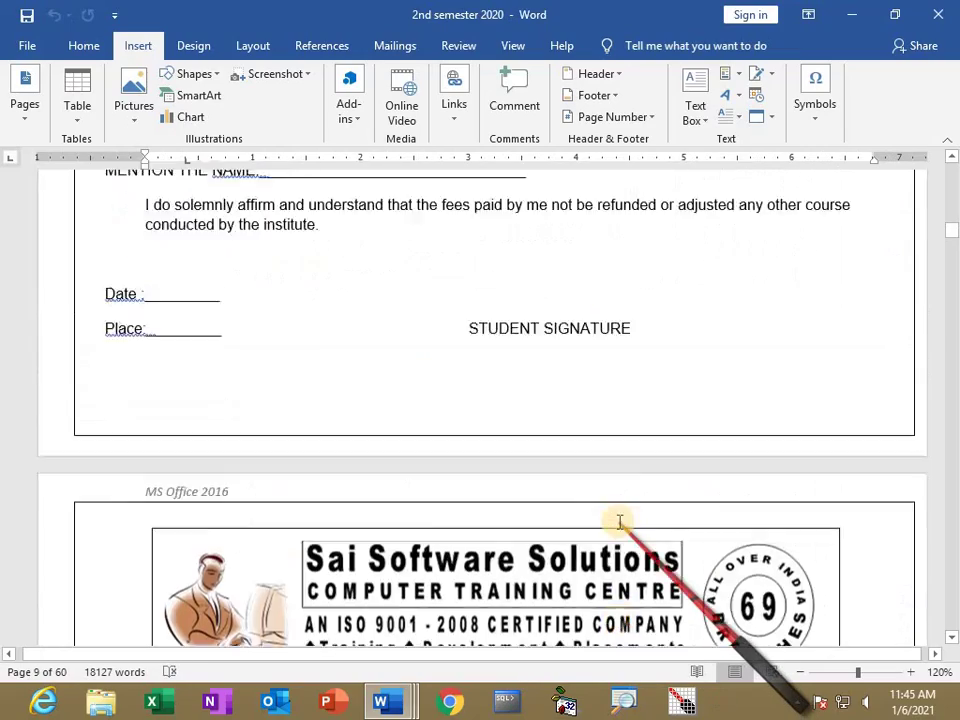
pyautogui.scroll(15, 620, 521)
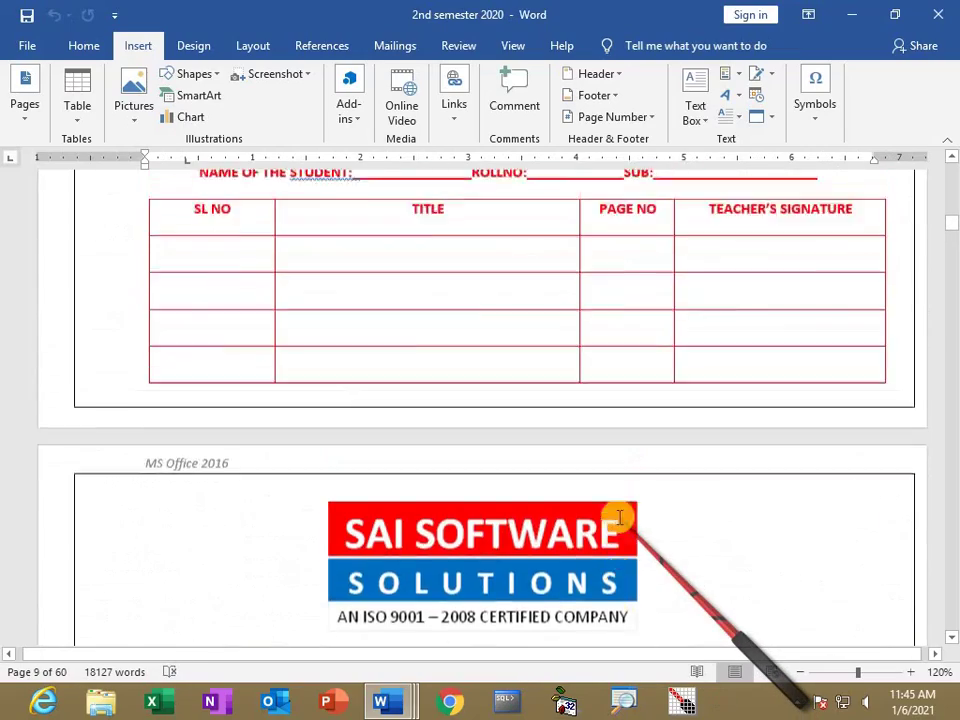
pyautogui.scroll(15, 620, 518)
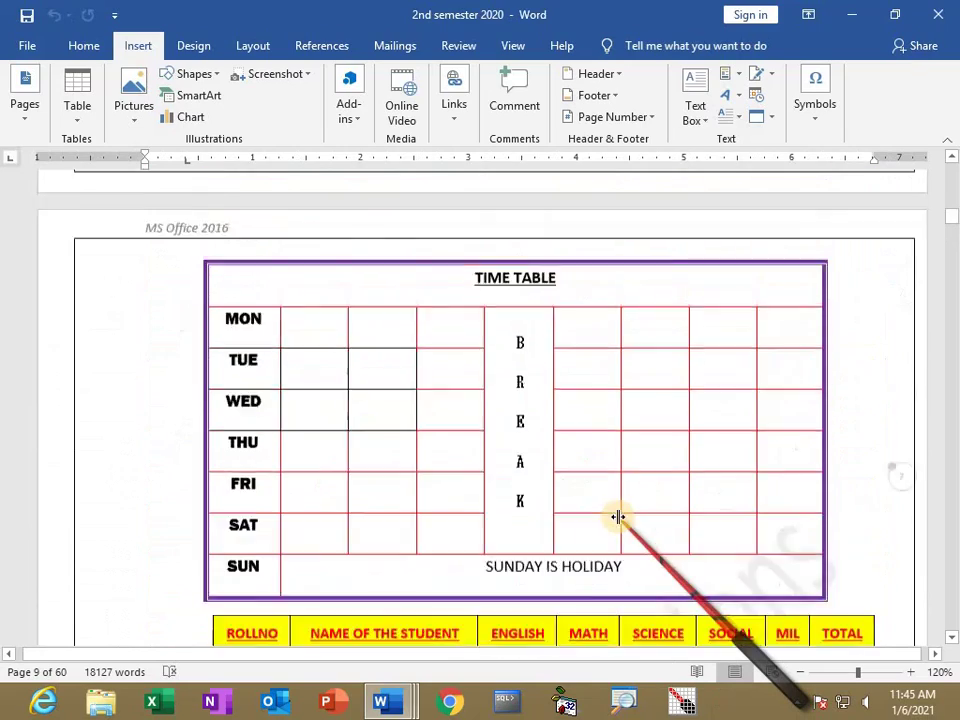
pyautogui.scroll(8, 620, 518)
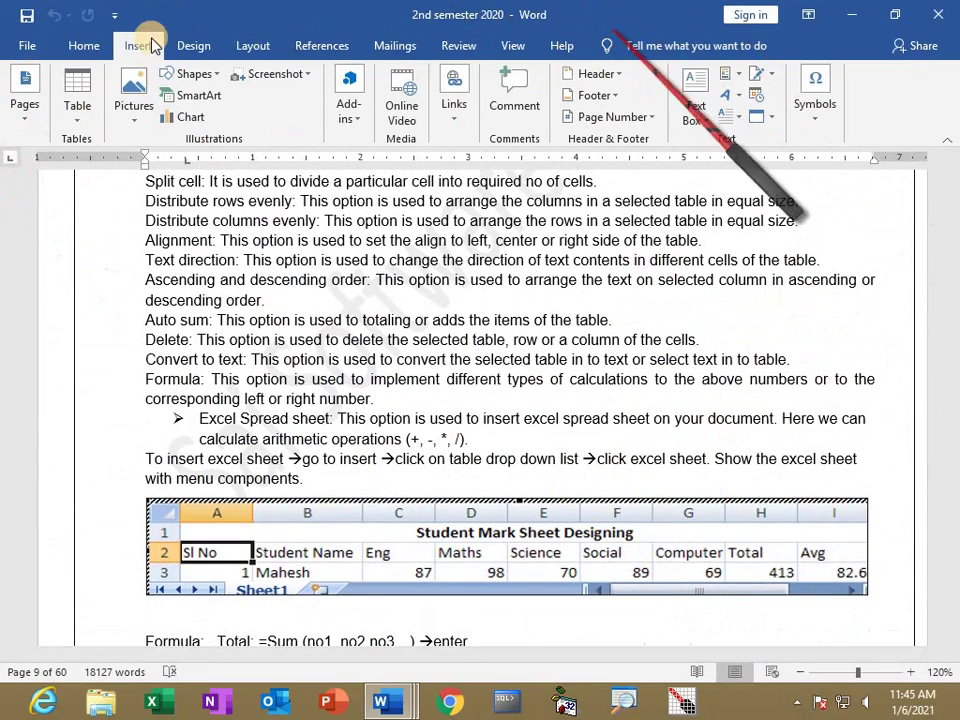
pyautogui.click(86, 46)
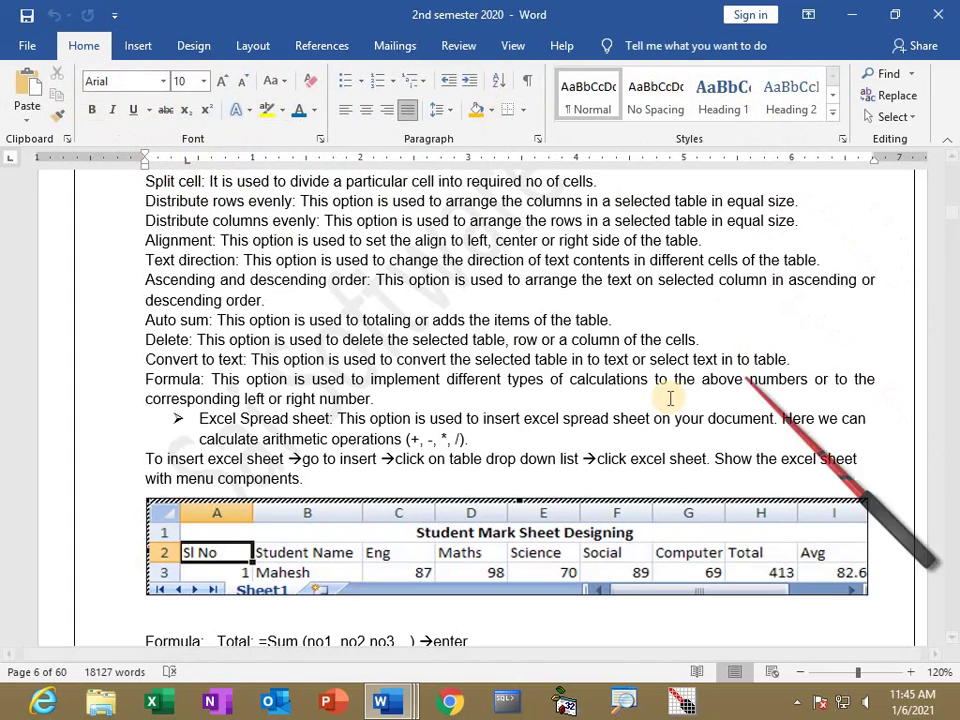